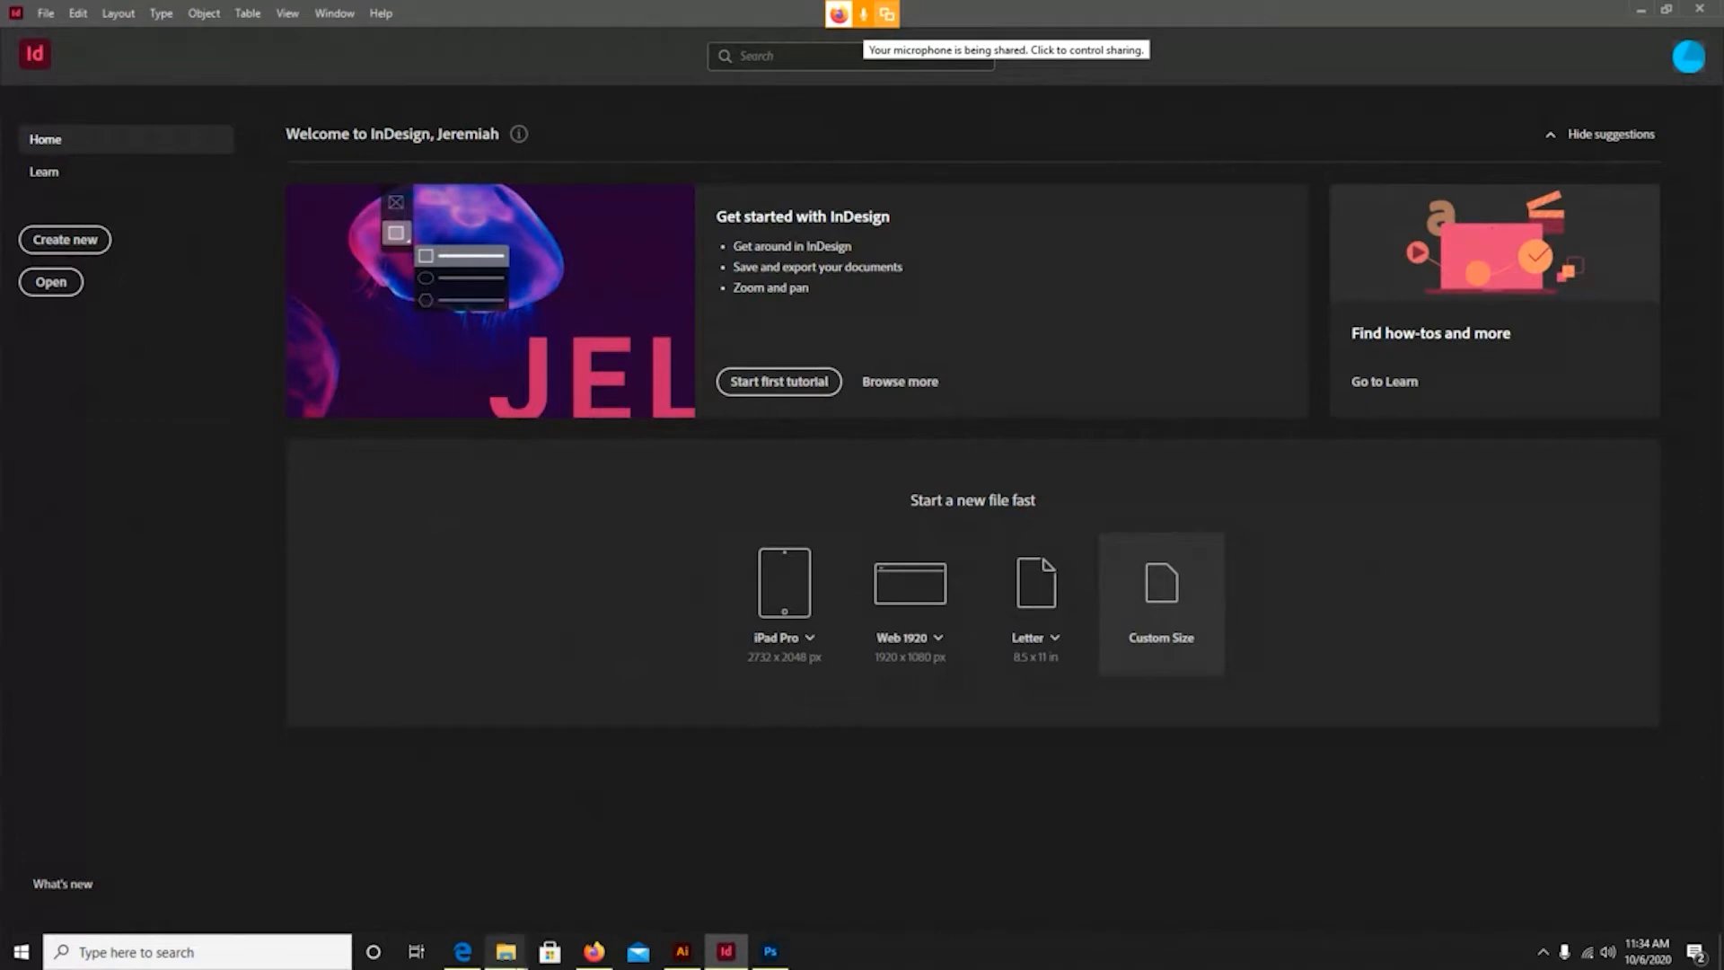
Switch to Firefox and review the Swedish Fish source image and the Finished Product example on the Starting InDesign course page.
mouse_move(605, 961)
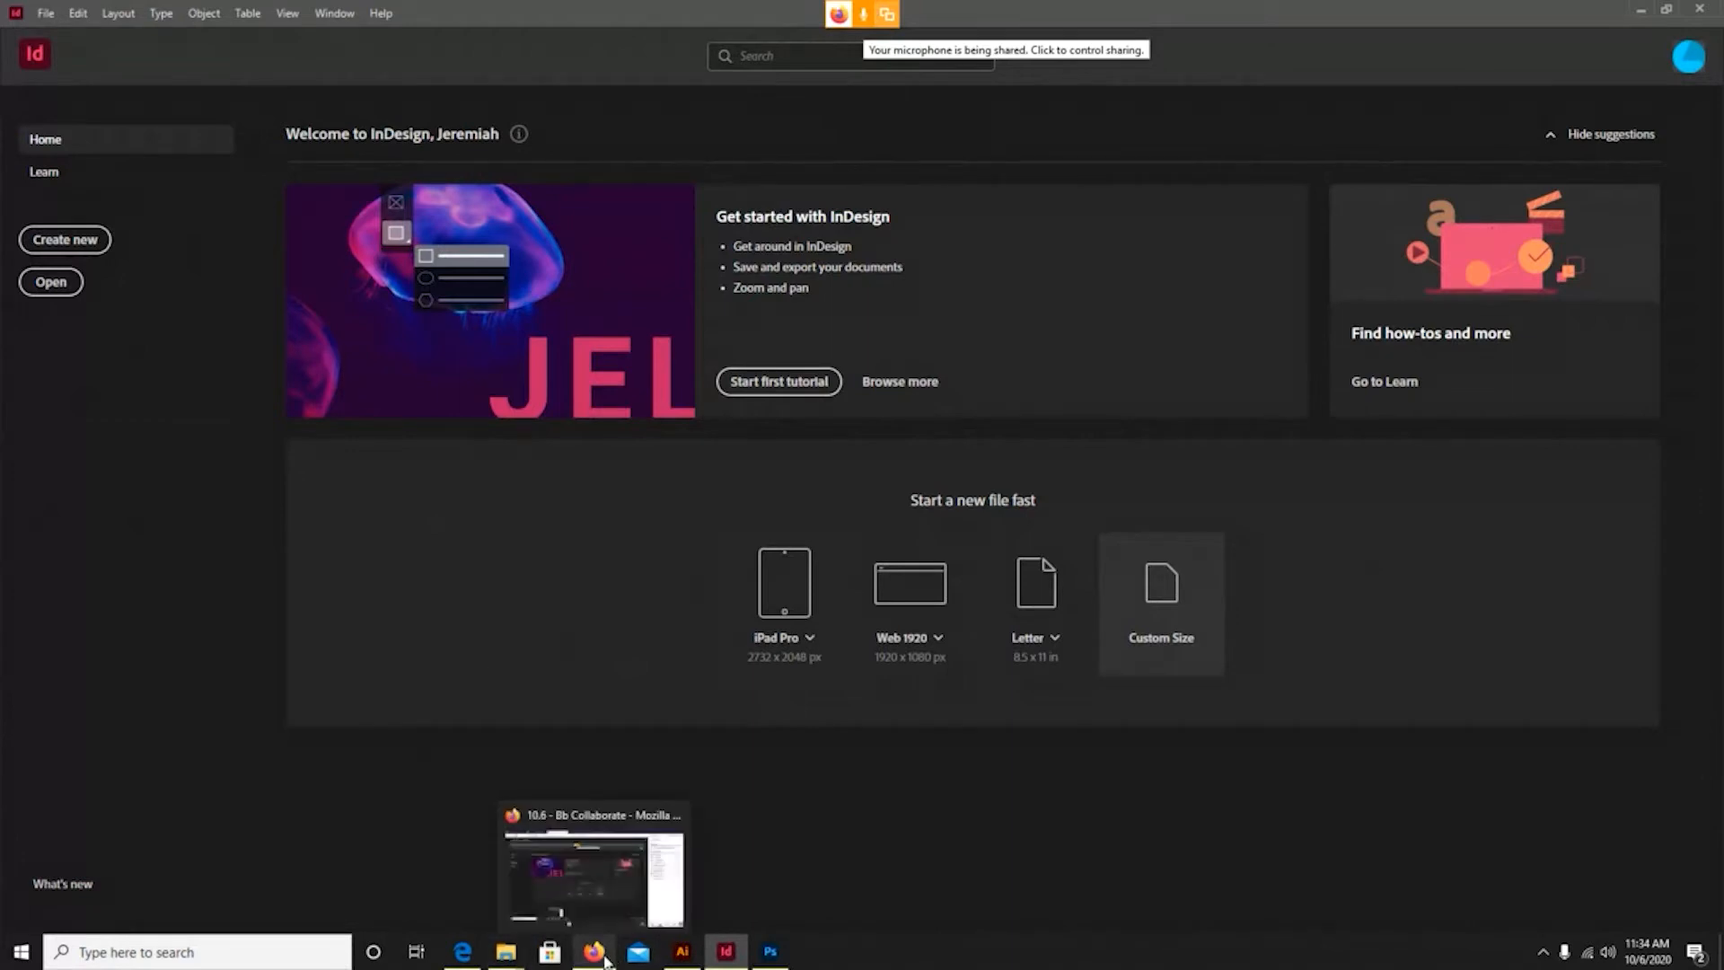
click(605, 956)
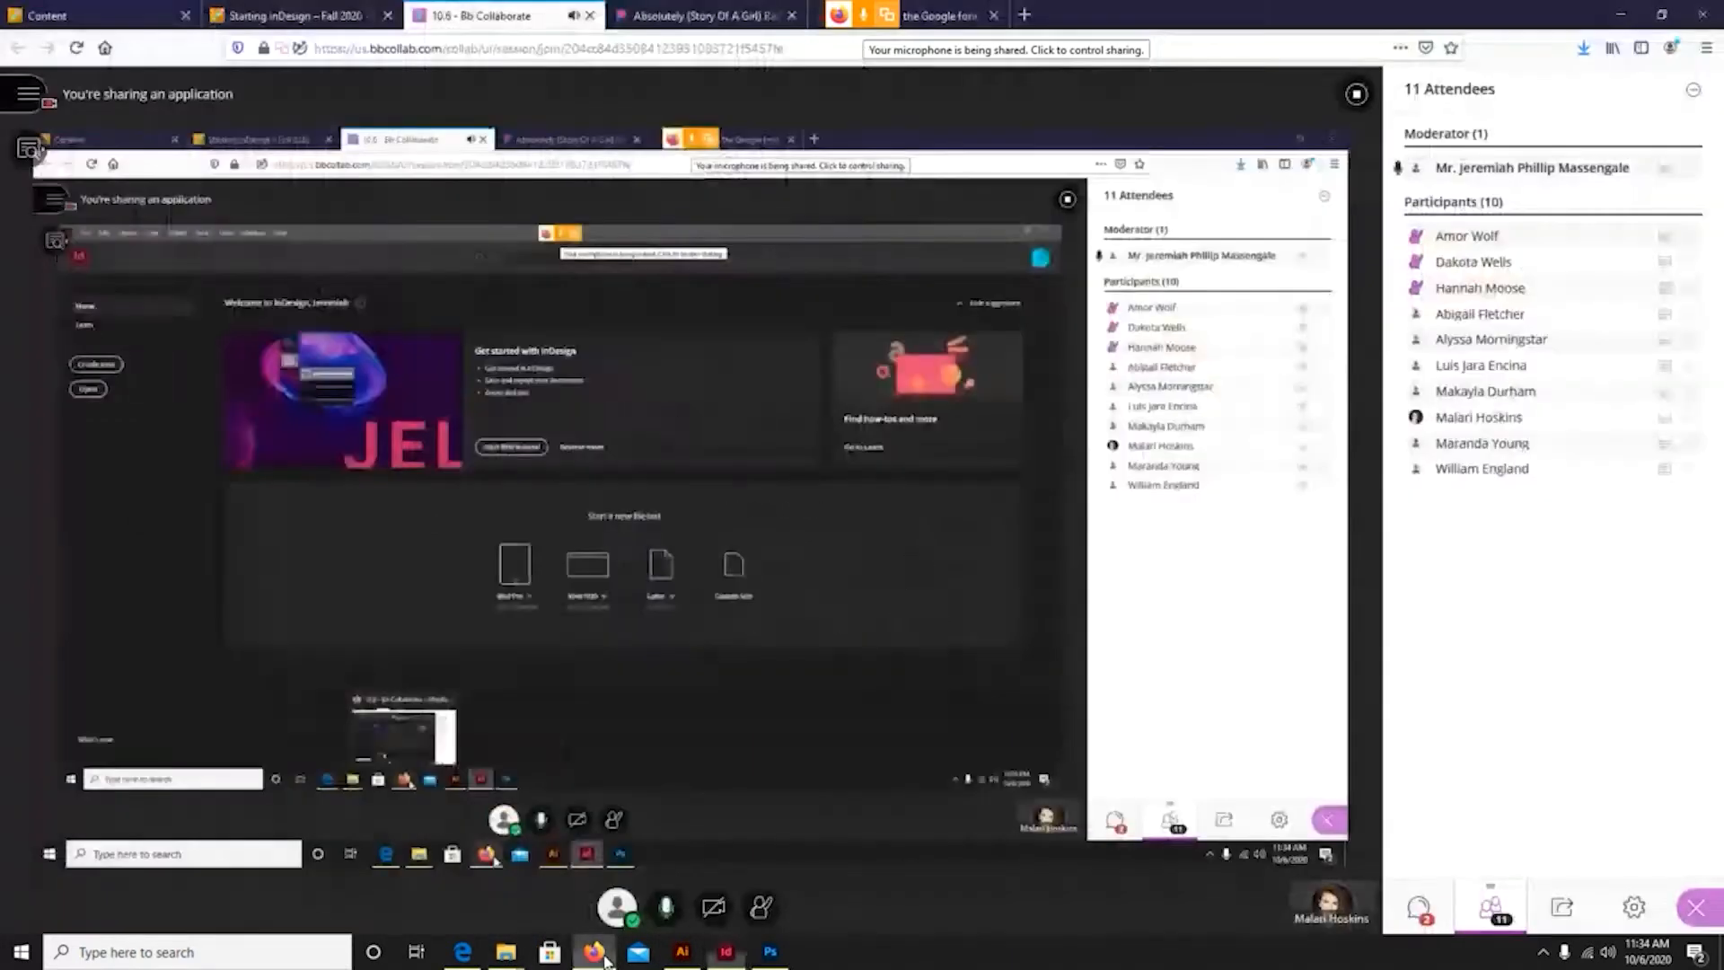
click(296, 16)
scroll(638, 346, up, 4)
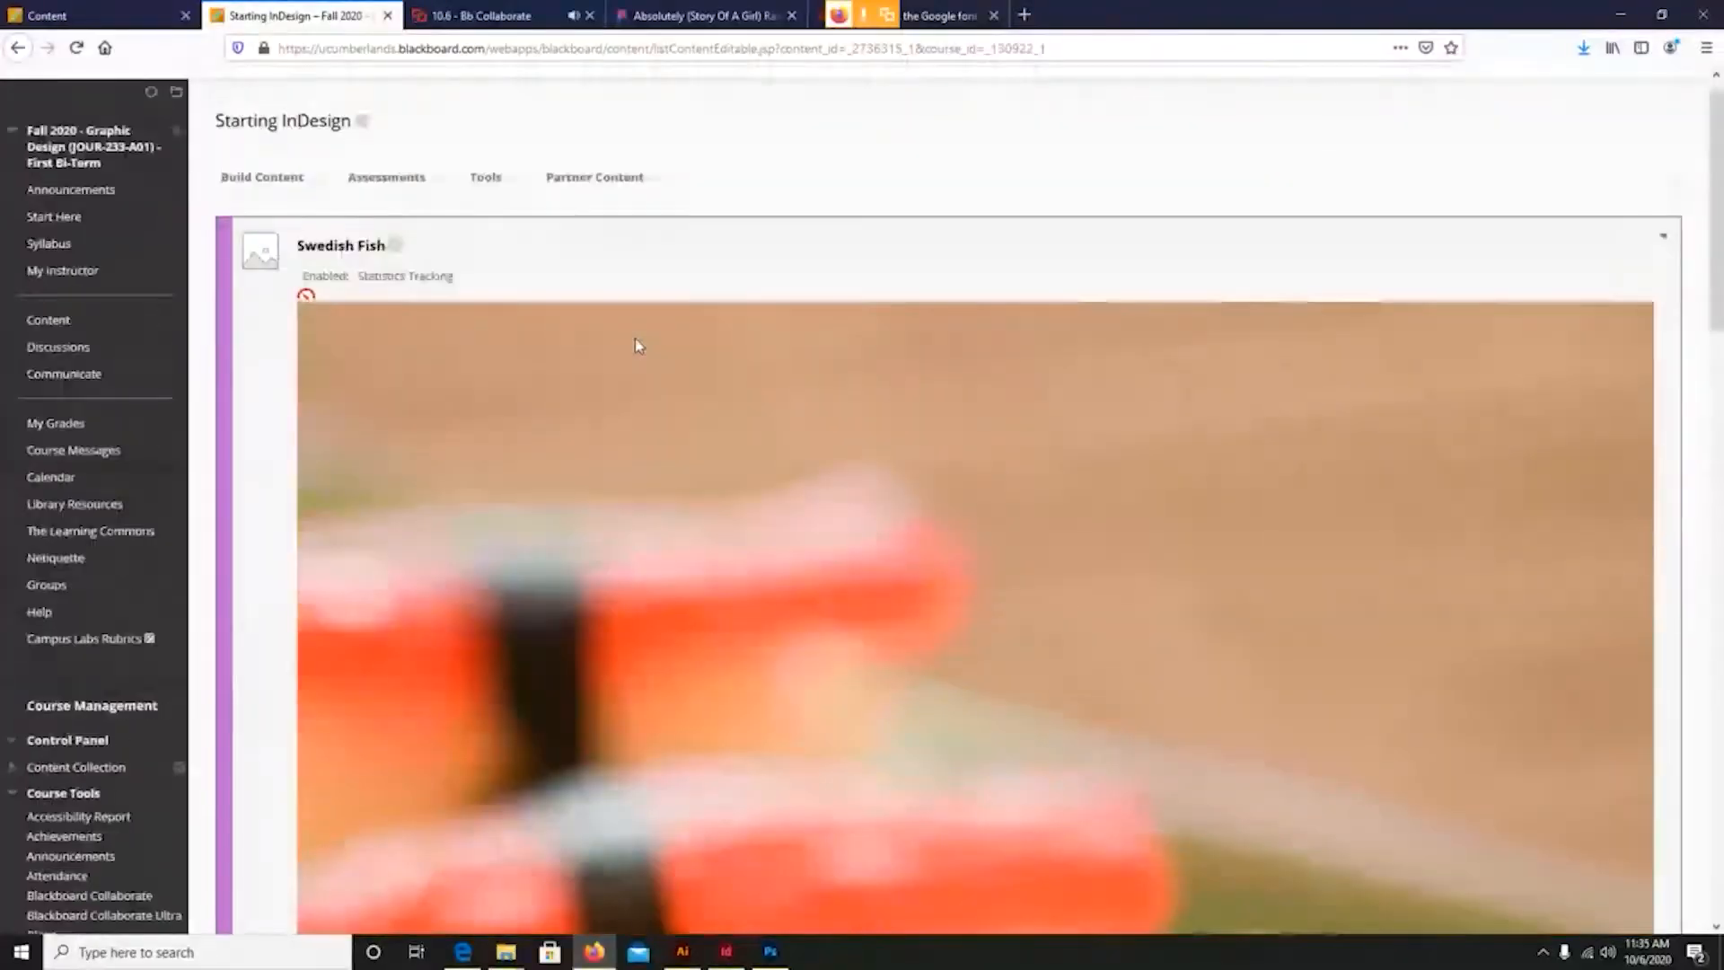
scroll(638, 347, down, 4)
scroll(638, 347, up, 4)
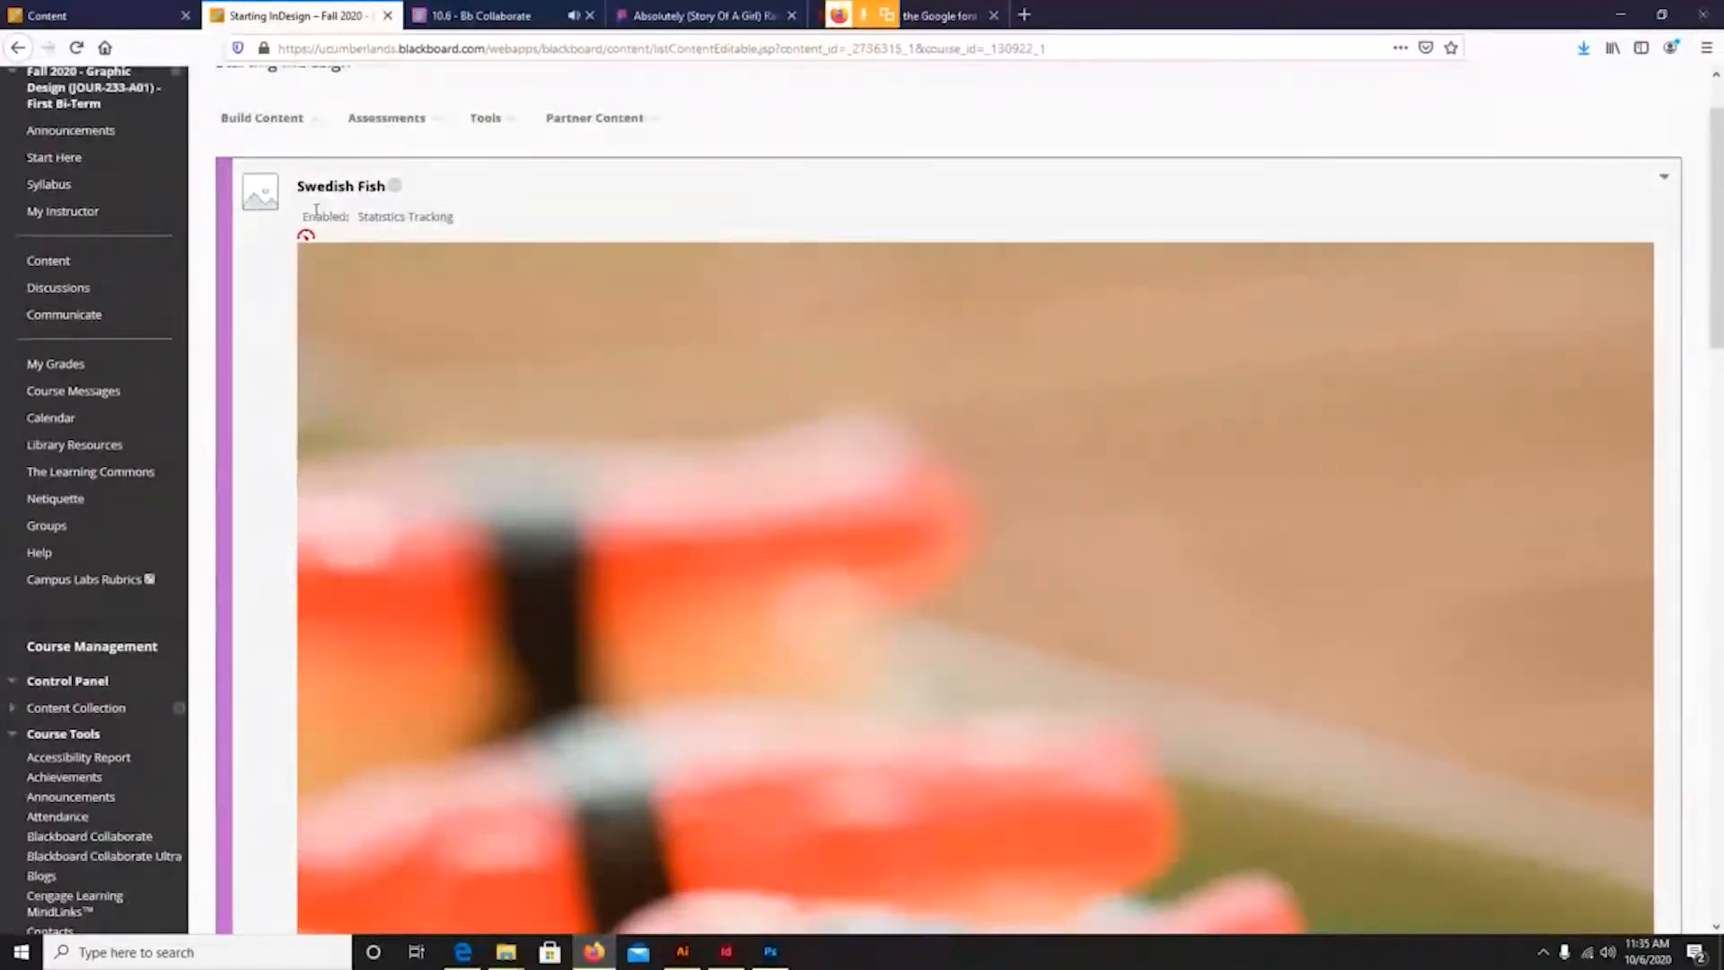
scroll(564, 388, down, 4)
scroll(601, 398, down, 9)
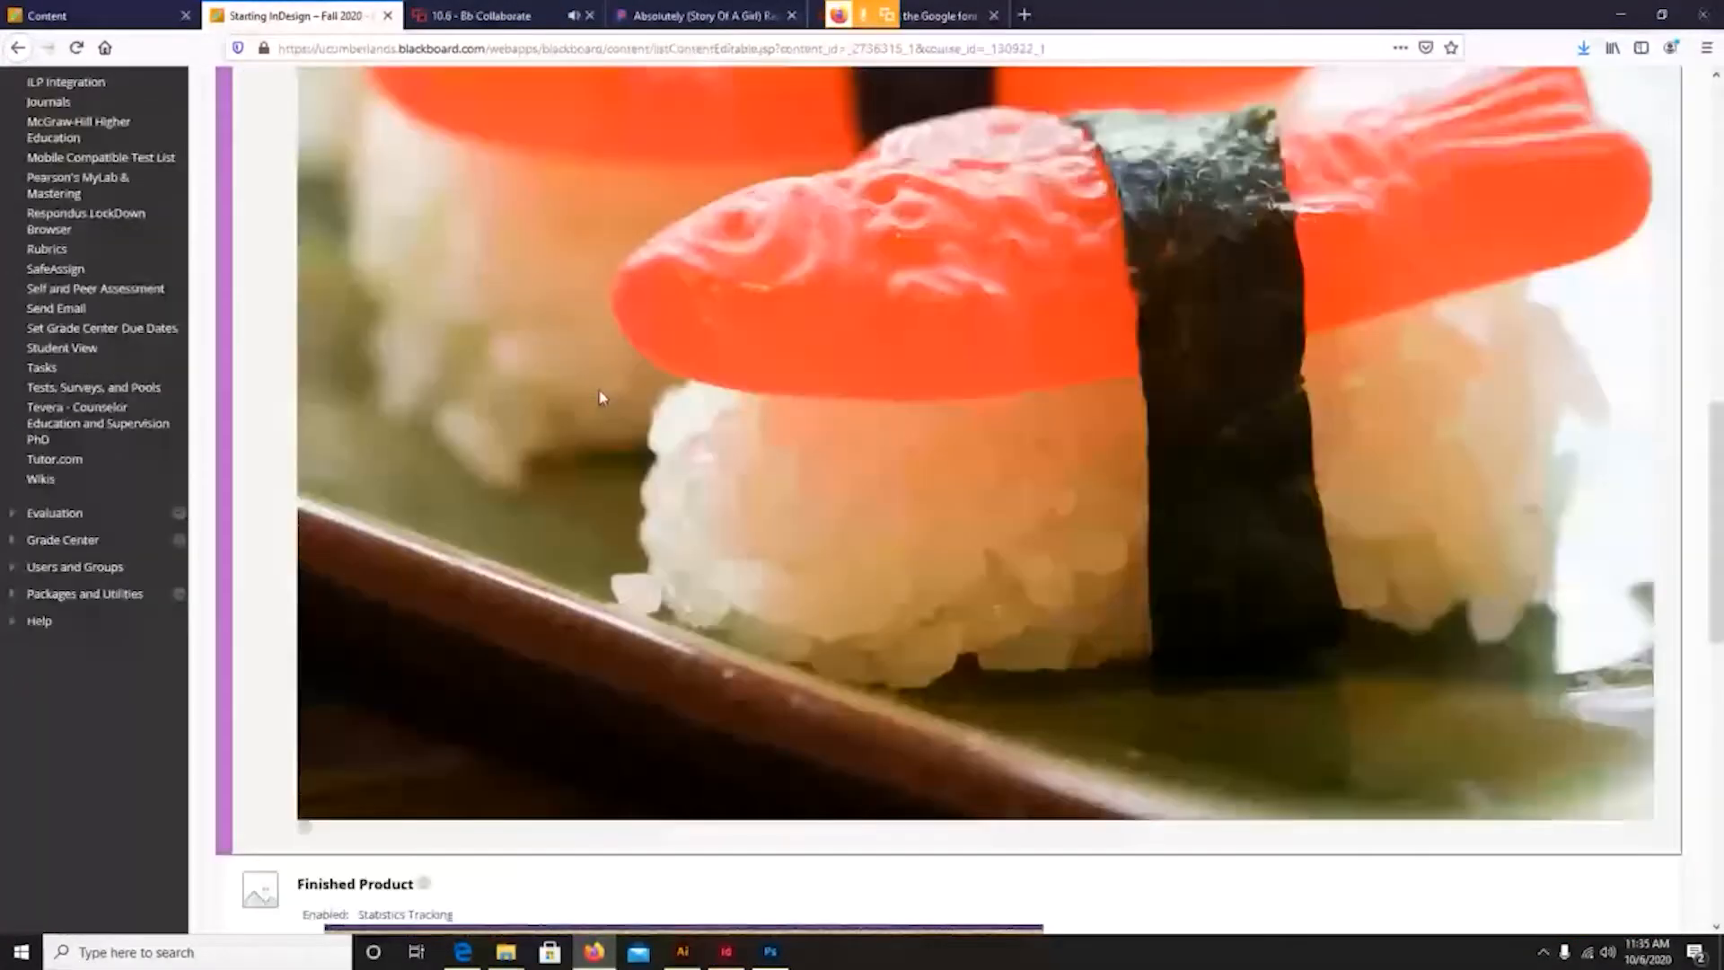
scroll(601, 397, up, 3)
scroll(602, 397, down, 1)
scroll(602, 398, down, 5)
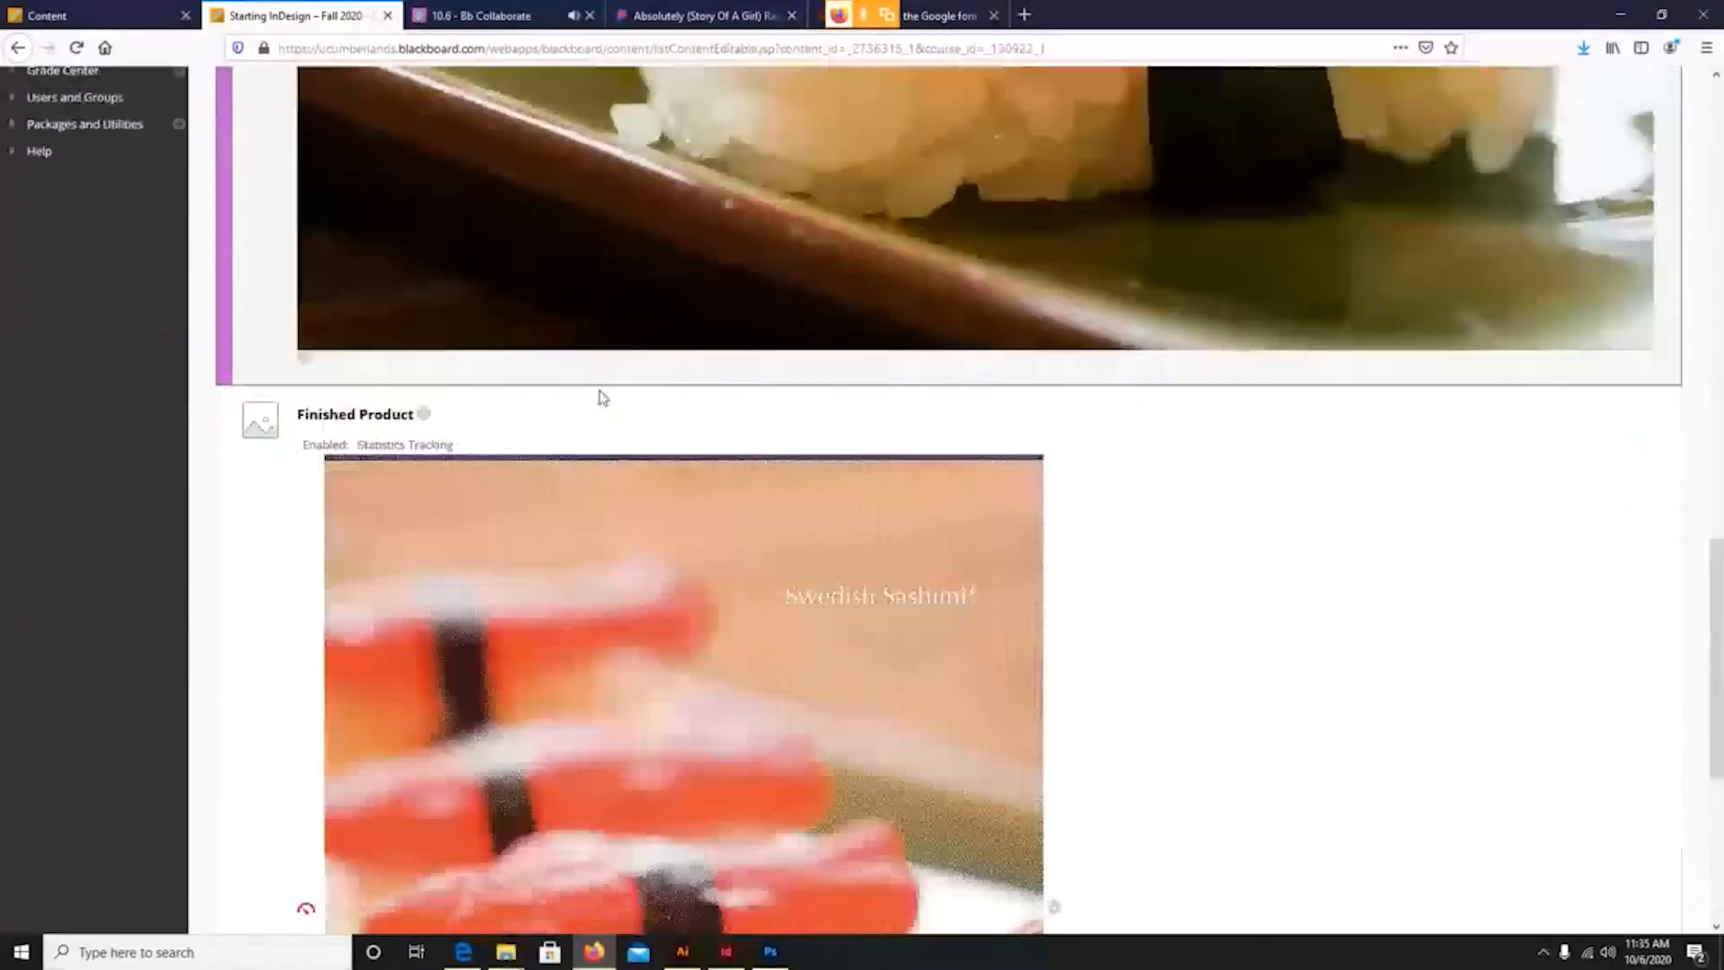
scroll(601, 398, down, 5)
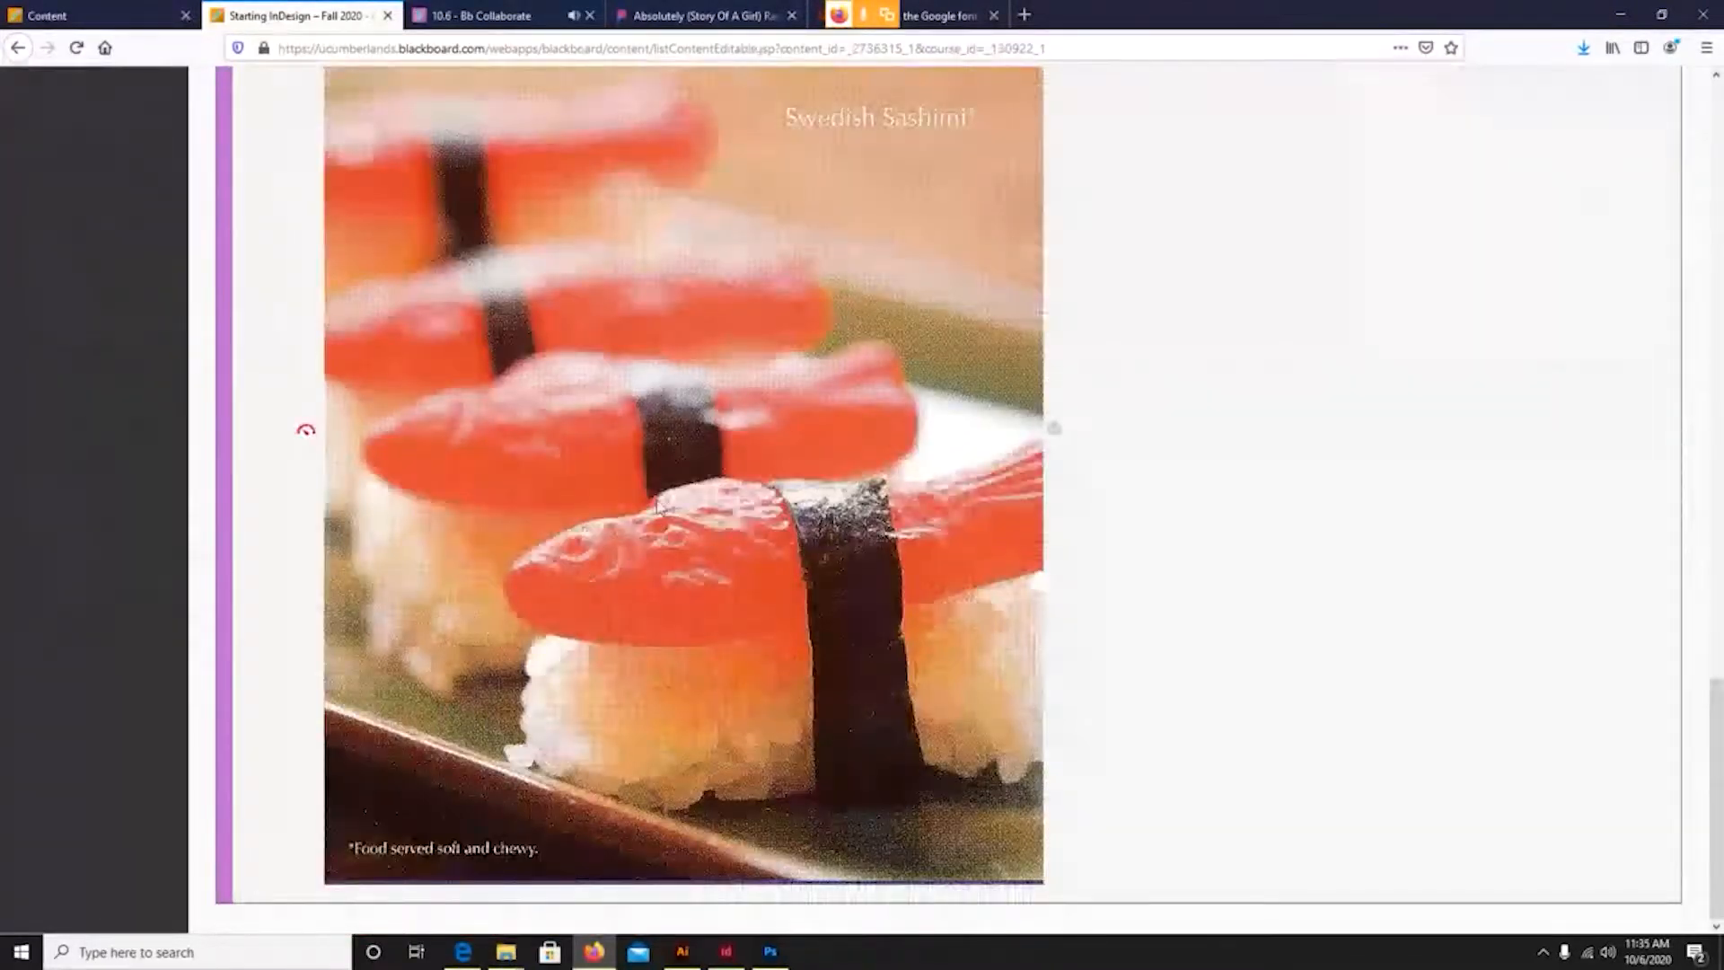
scroll(644, 513, up, 1)
scroll(644, 514, up, 15)
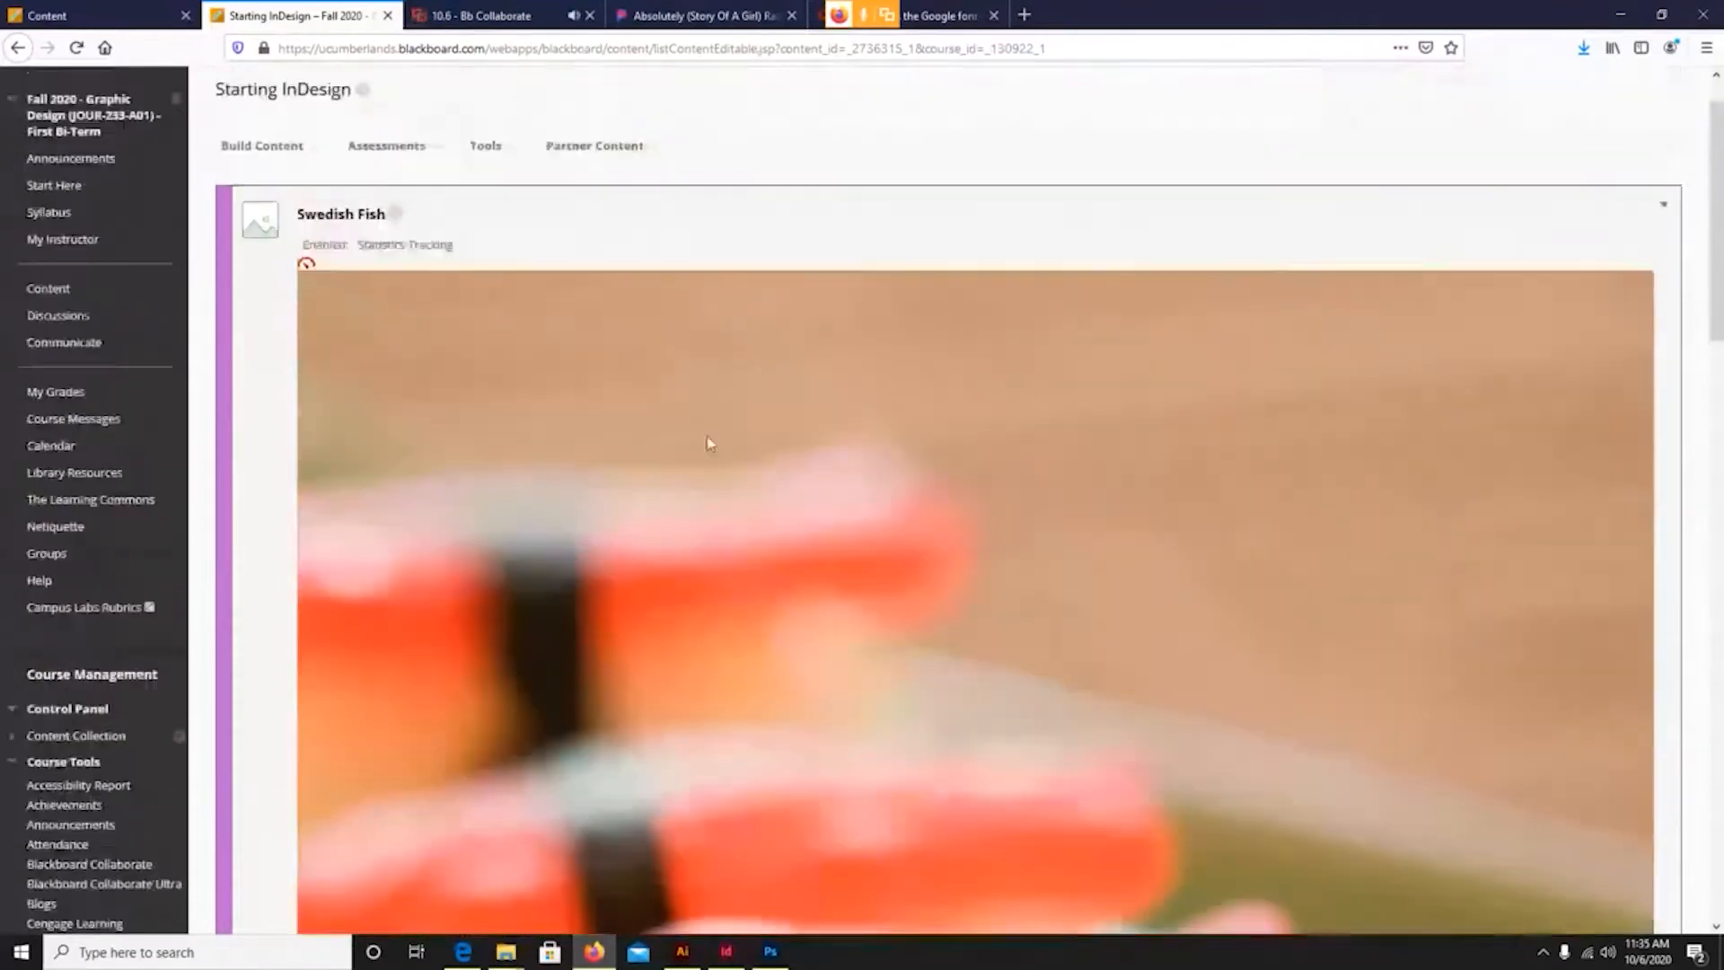
scroll(707, 445, down, 5)
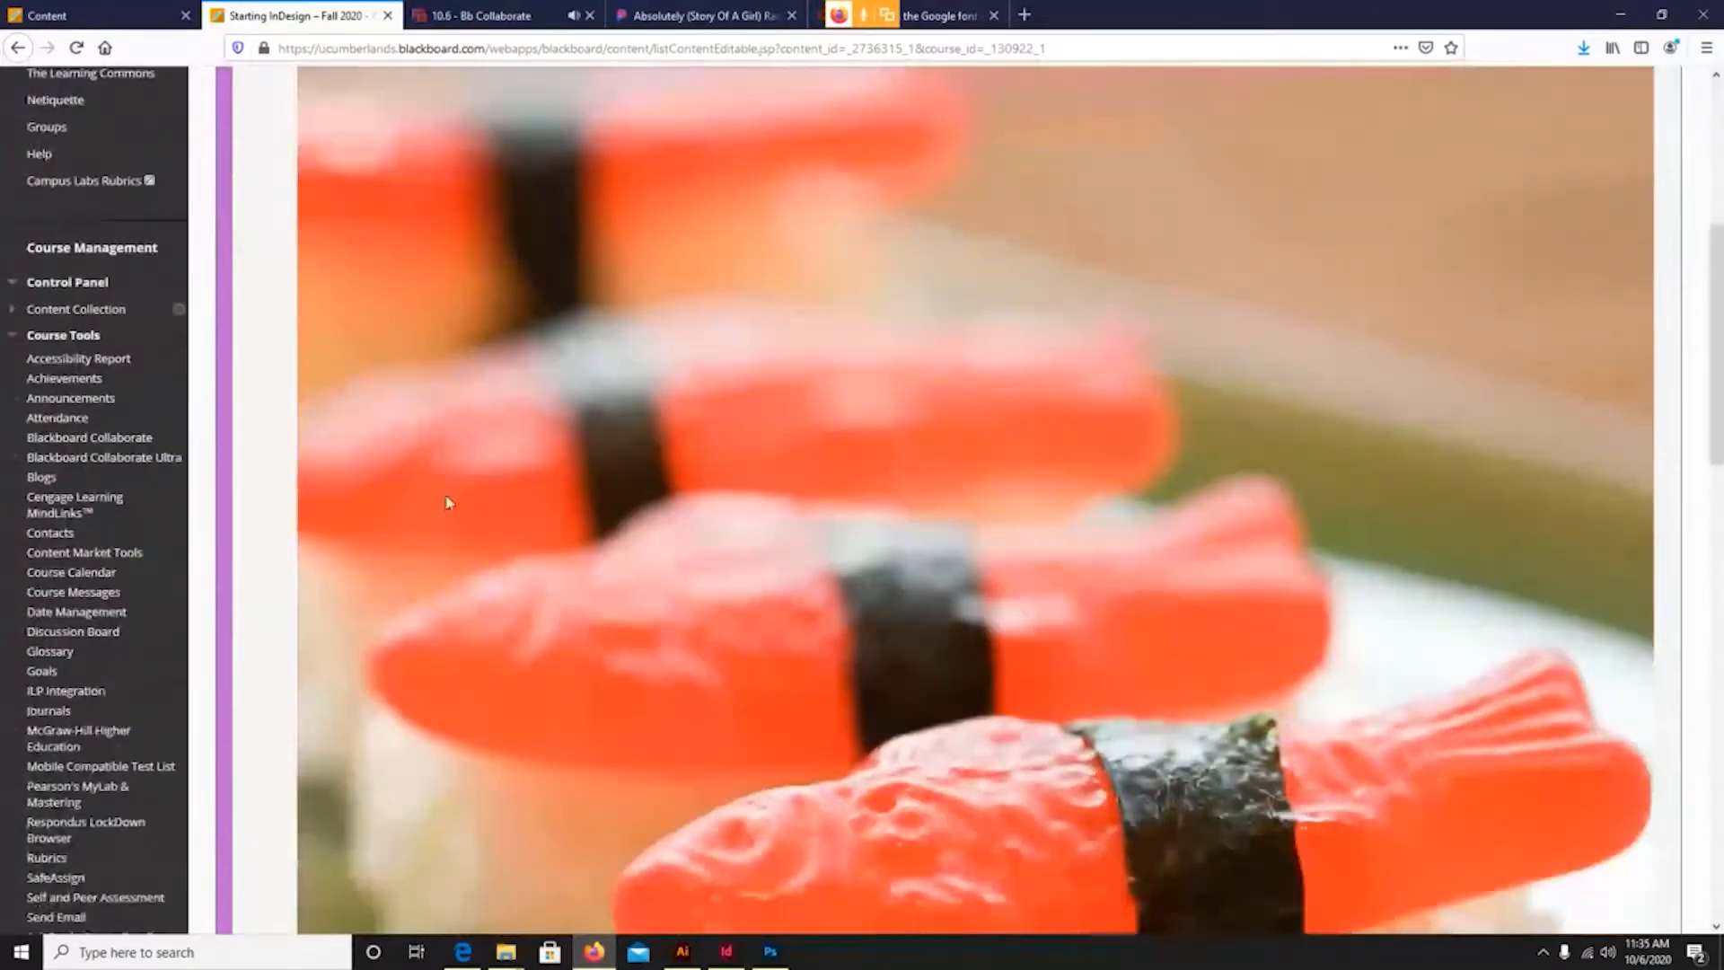
Clear the desktop by minimizing the InDesign, Firefox, Photoshop and Downloads windows and closing Illustrator and the InDesignLayout PDF.
click(721, 959)
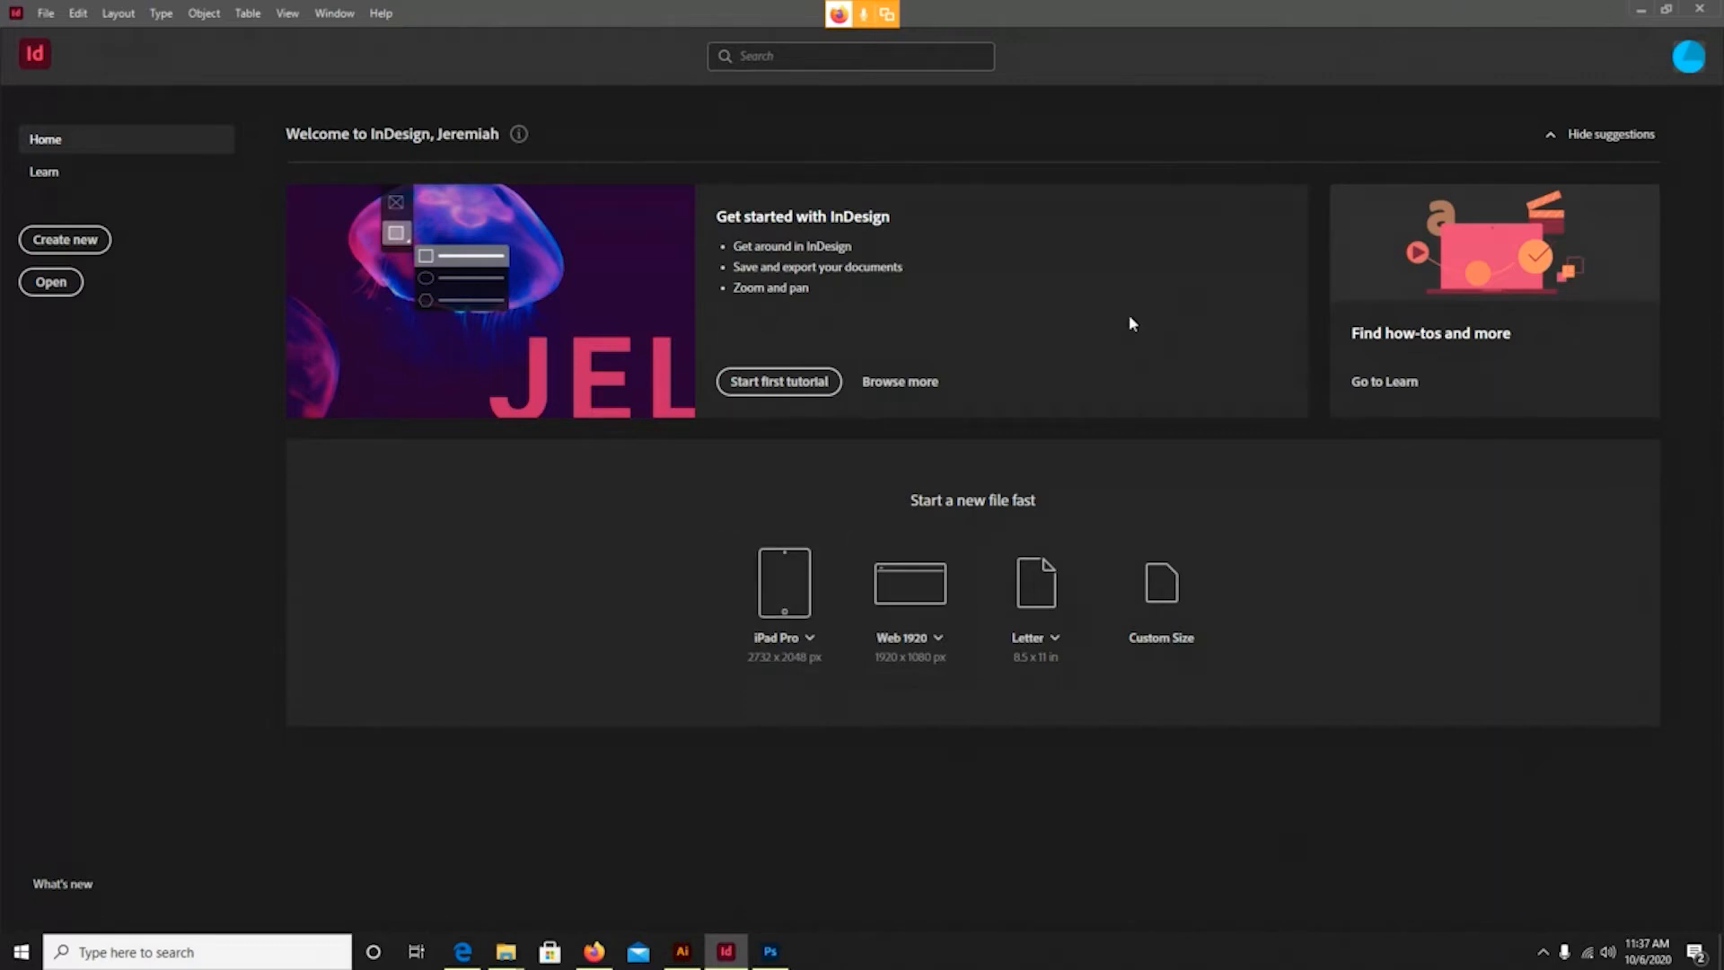
click(1644, 11)
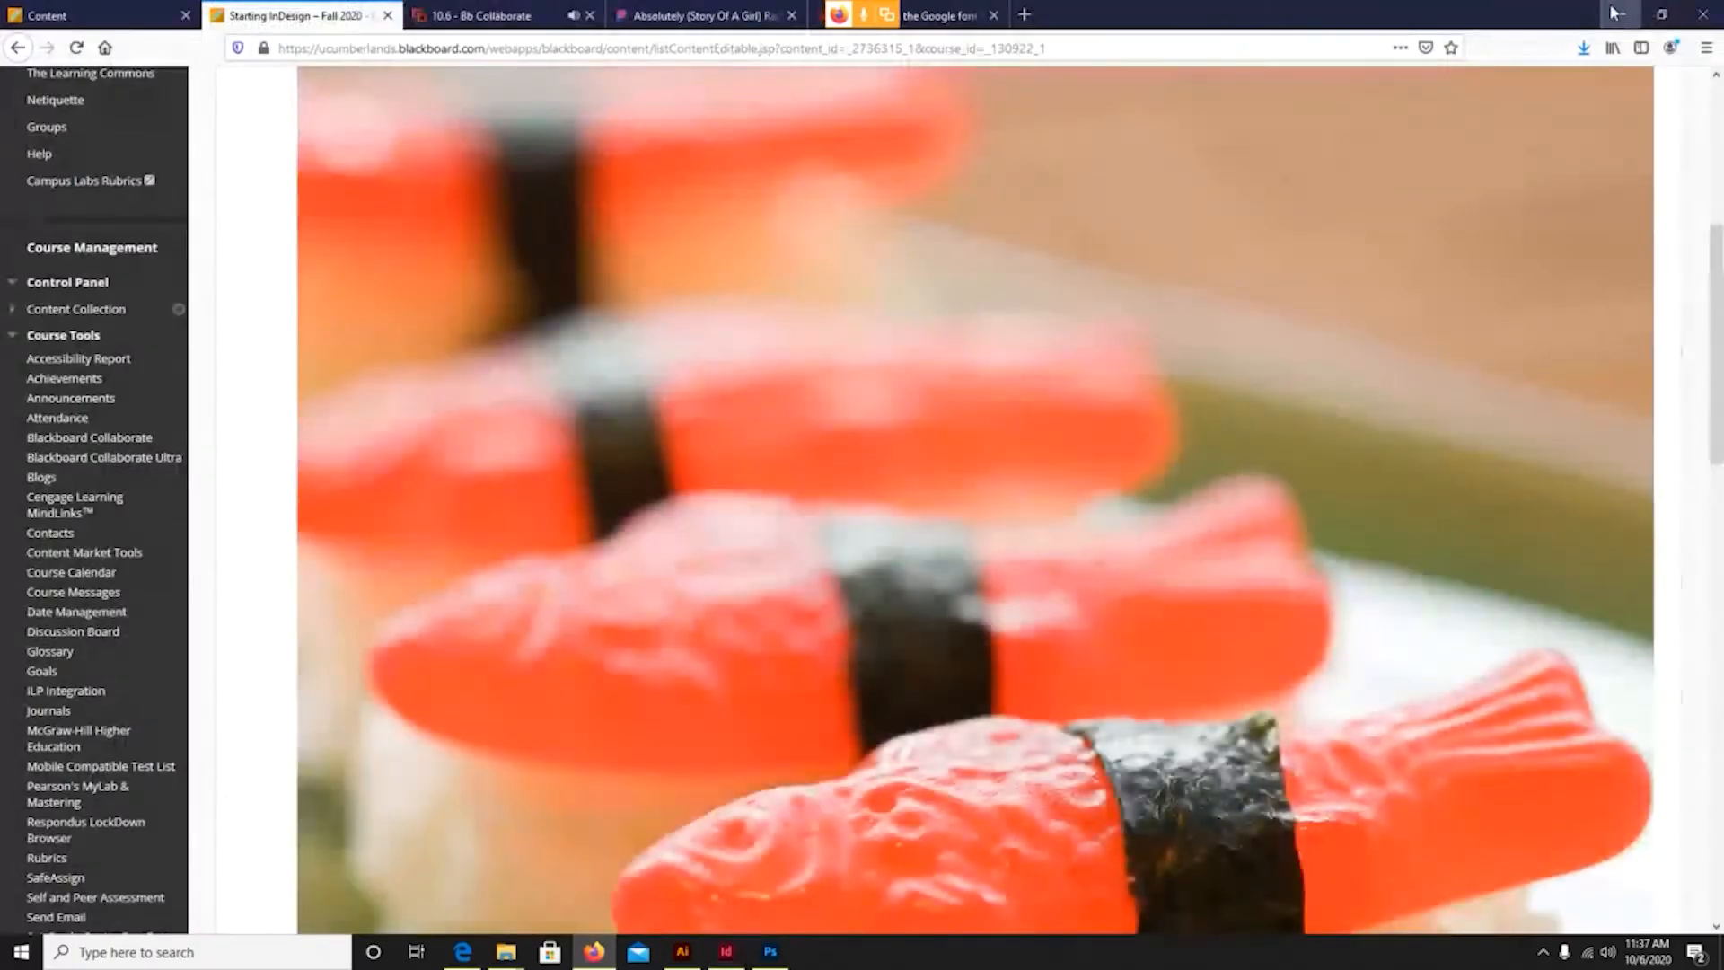
click(1613, 13)
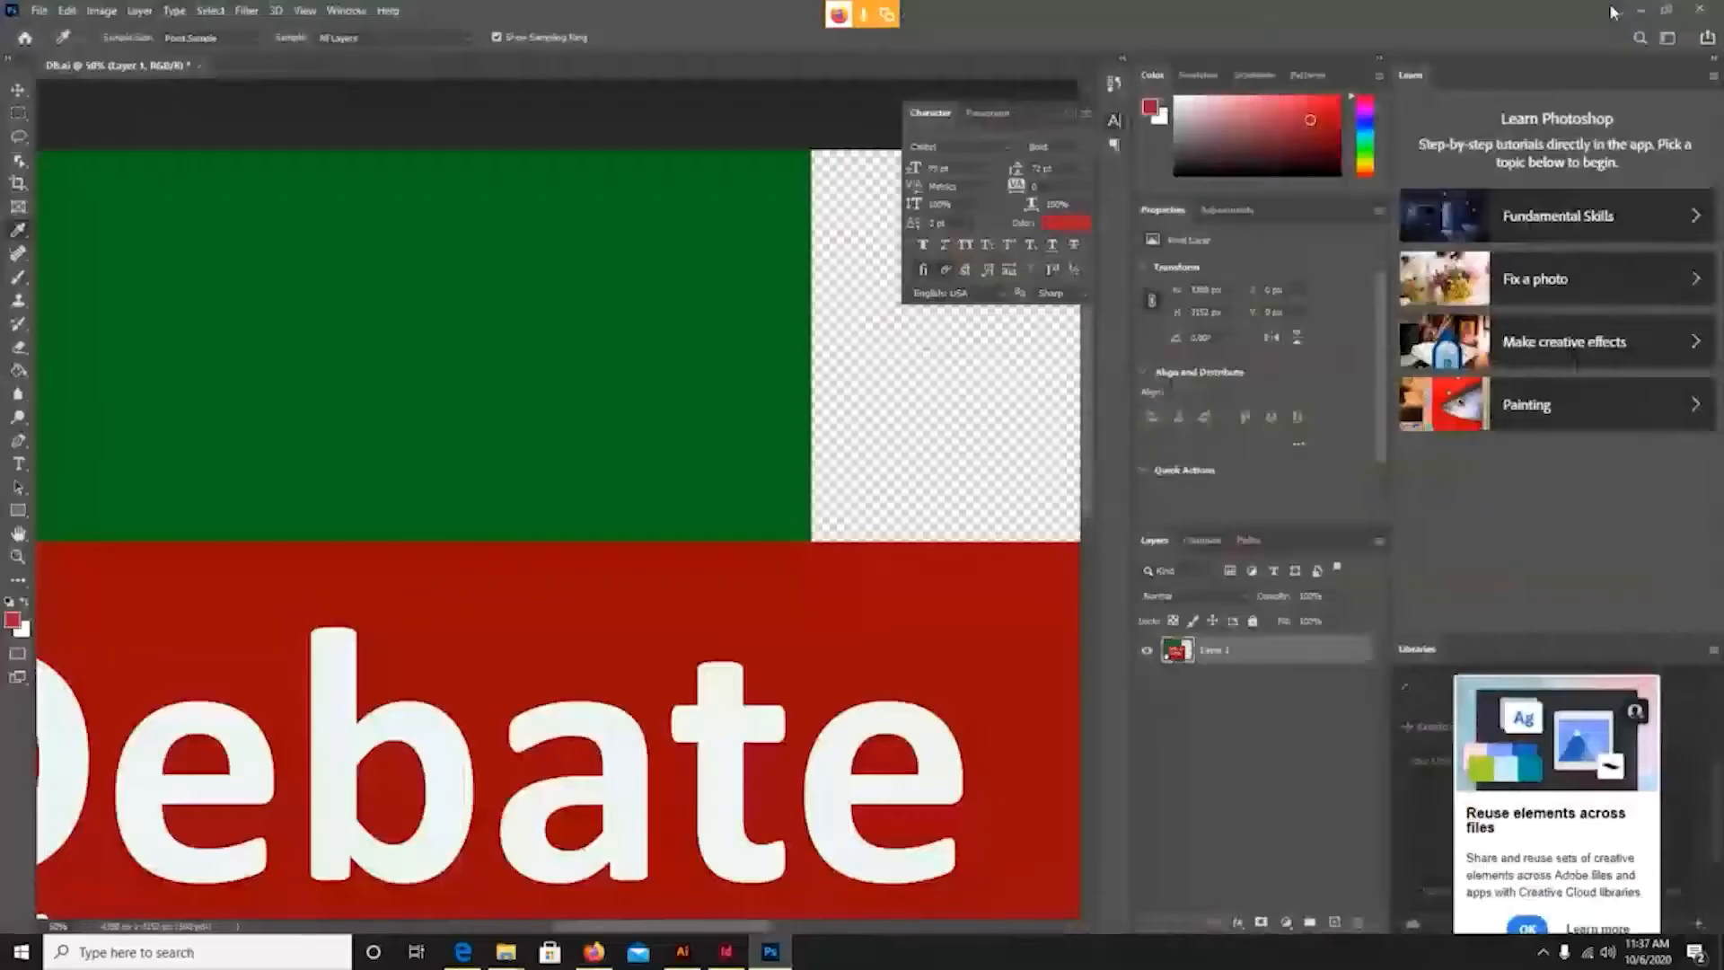
click(1640, 11)
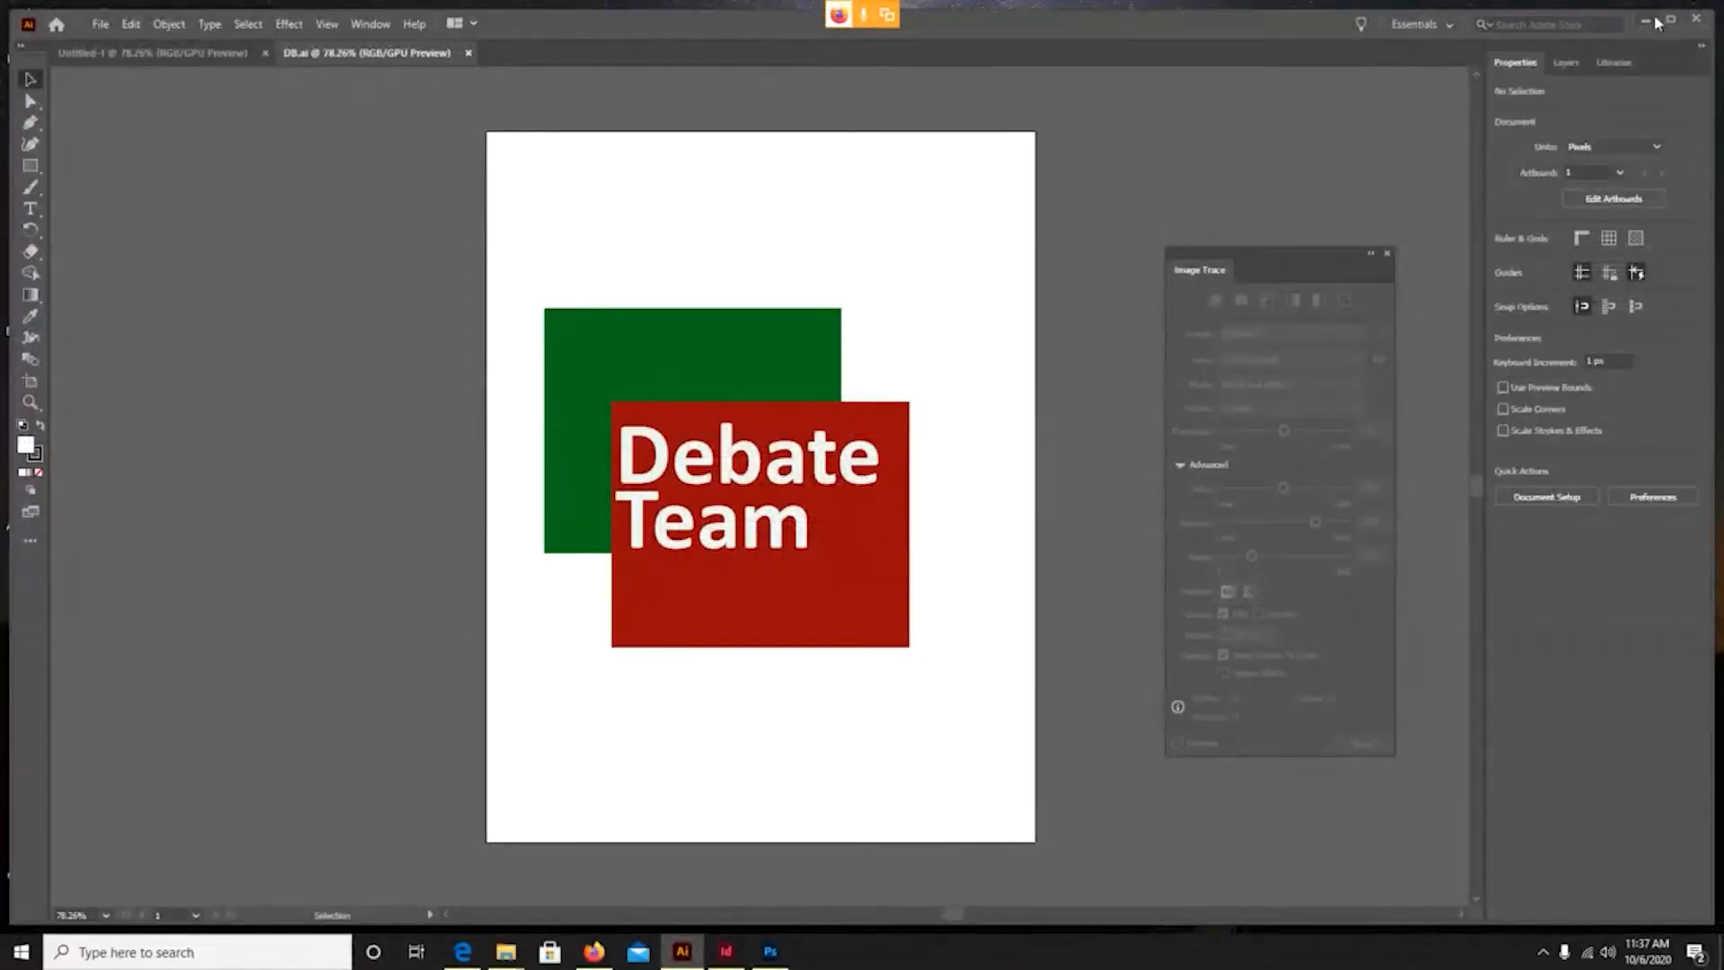
click(1706, 21)
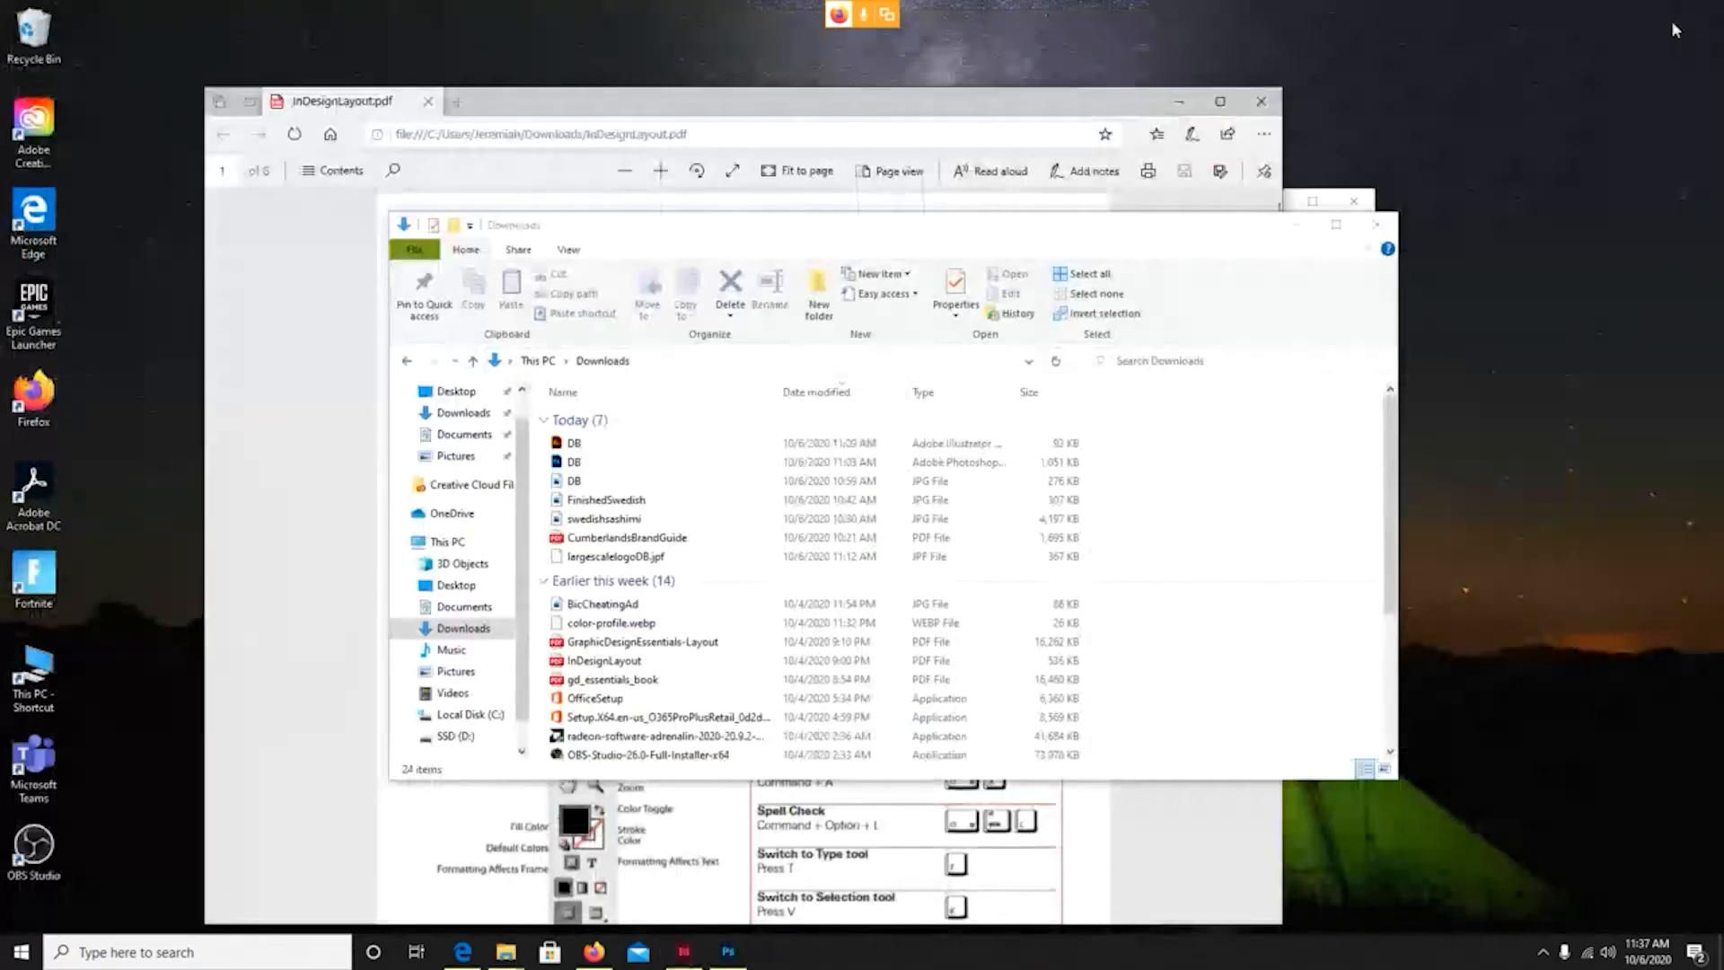
click(1260, 101)
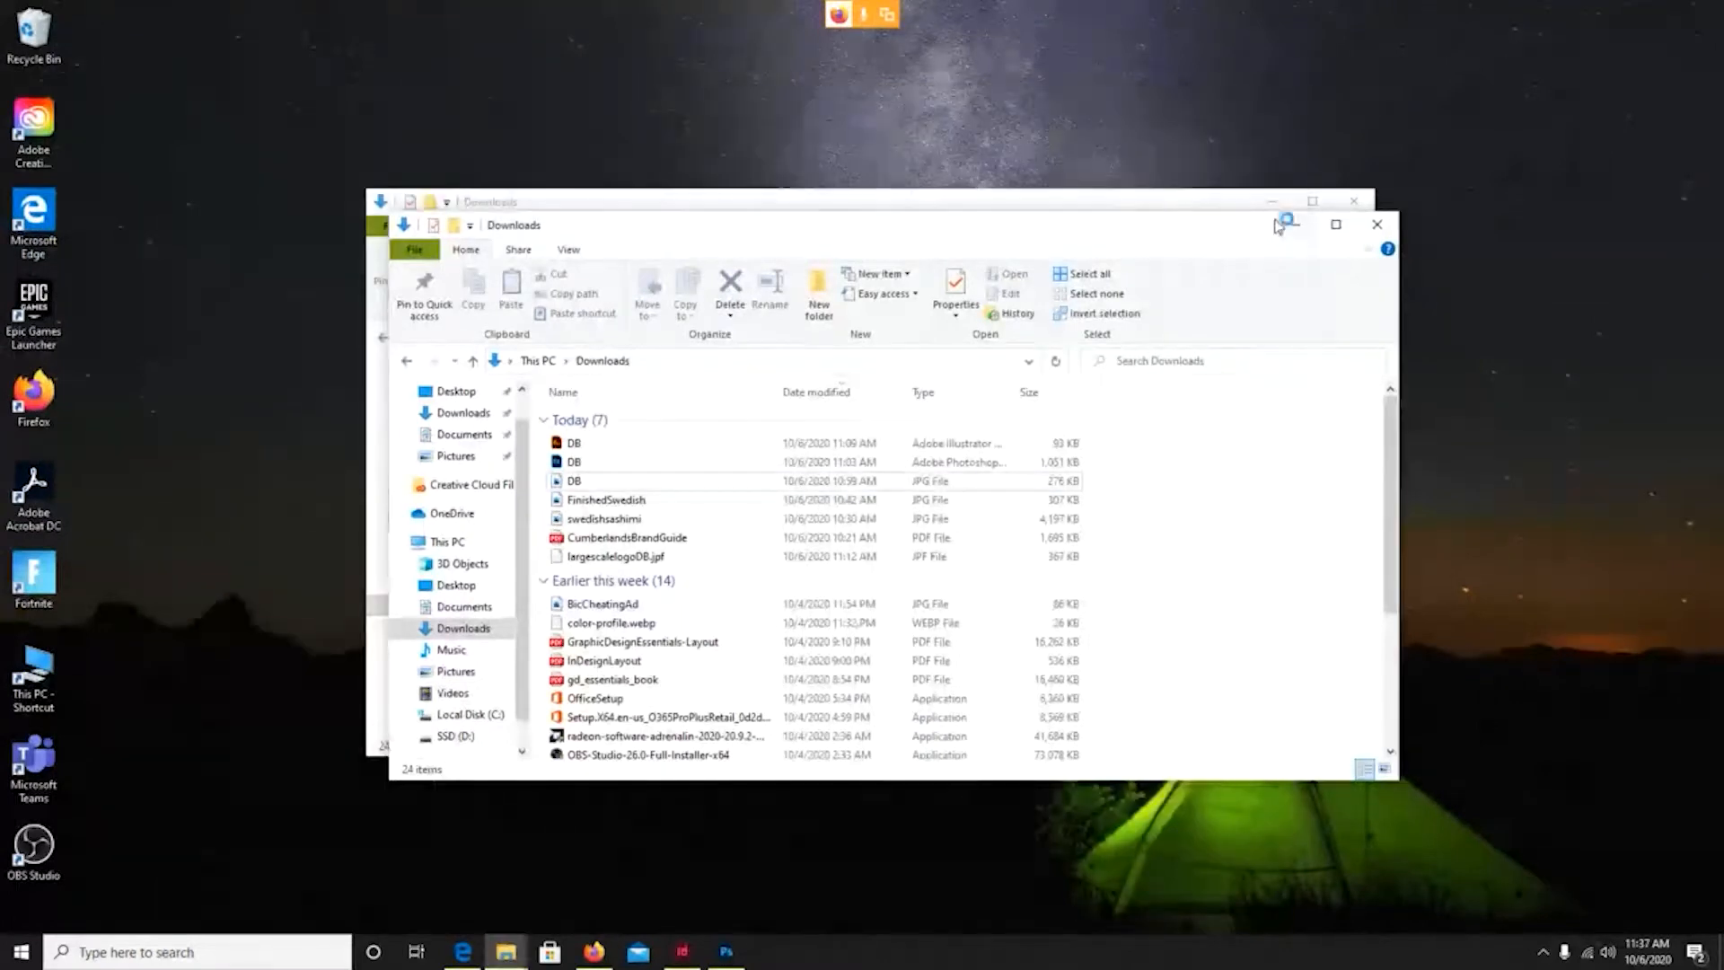
click(1273, 205)
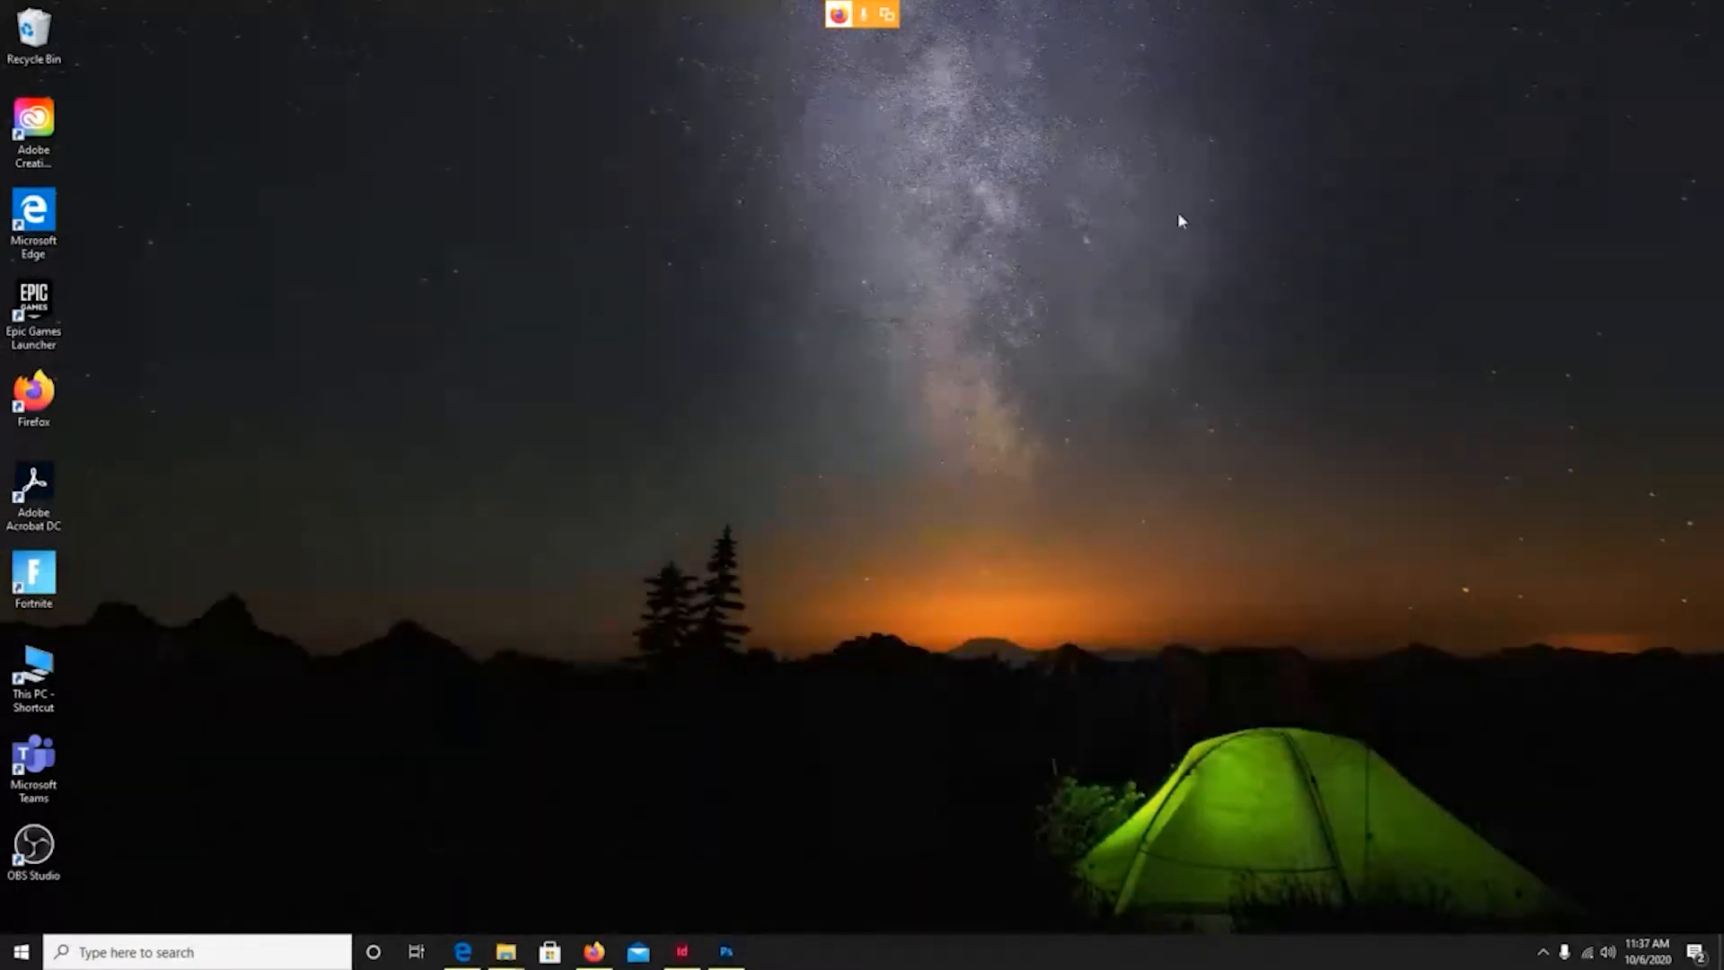
Create a new folder on the desktop named Fish Project.
right_click(1154, 232)
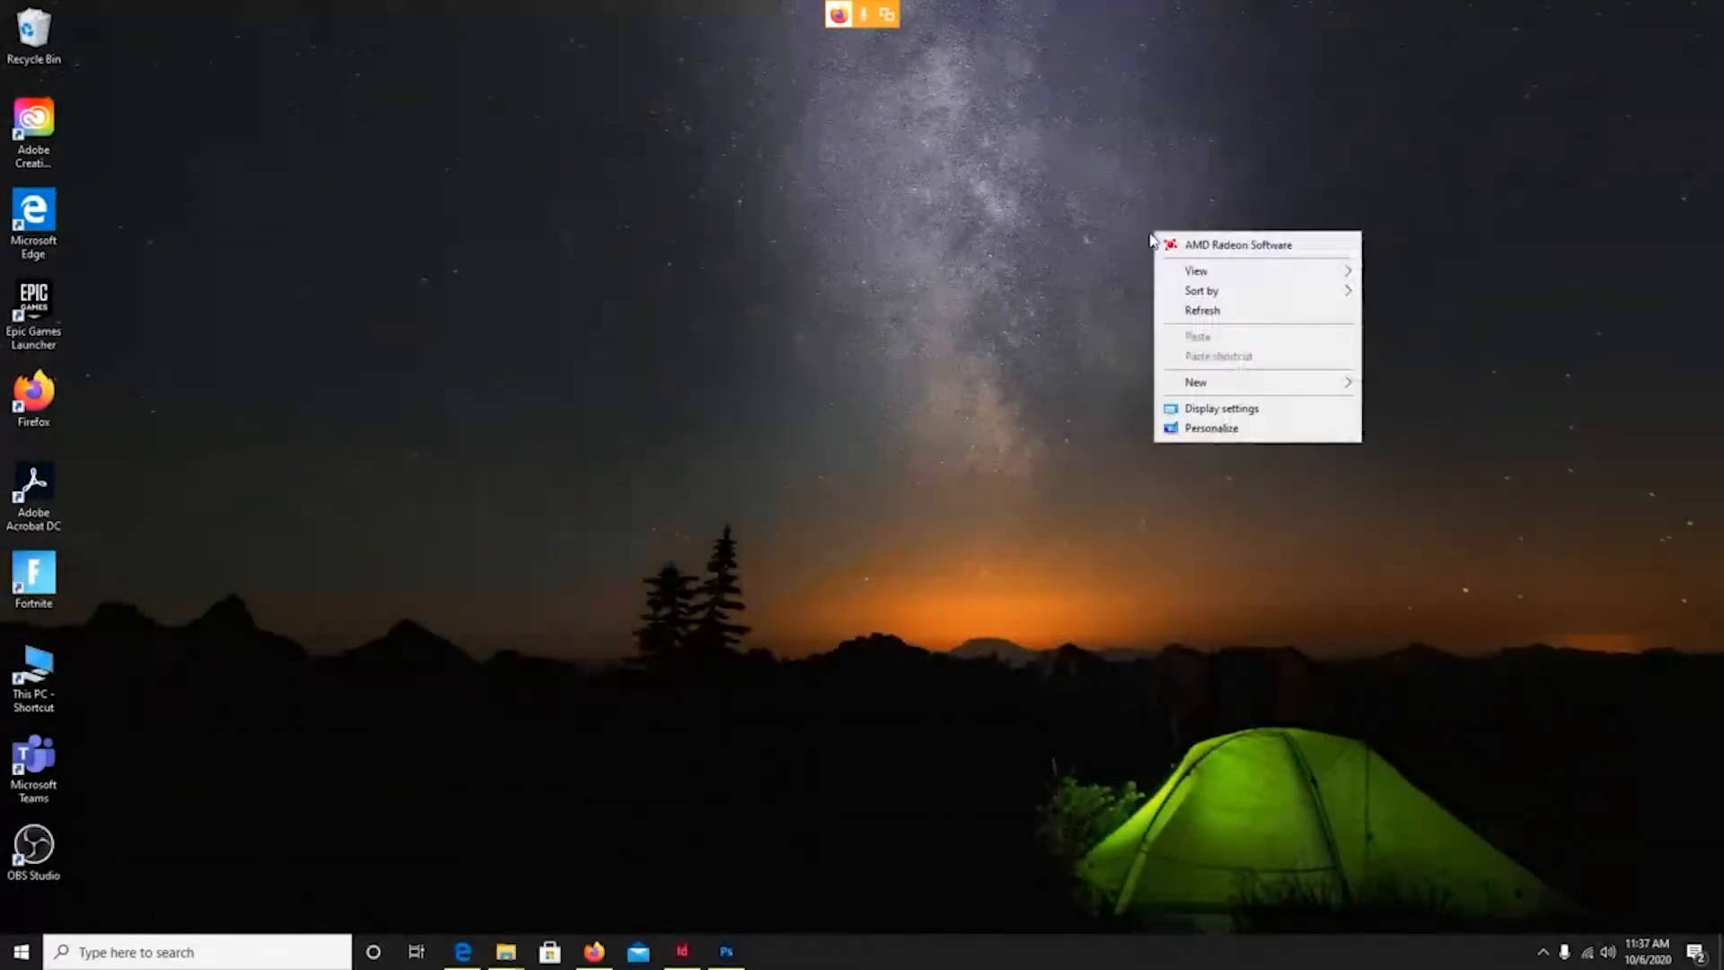
mouse_move(1194, 380)
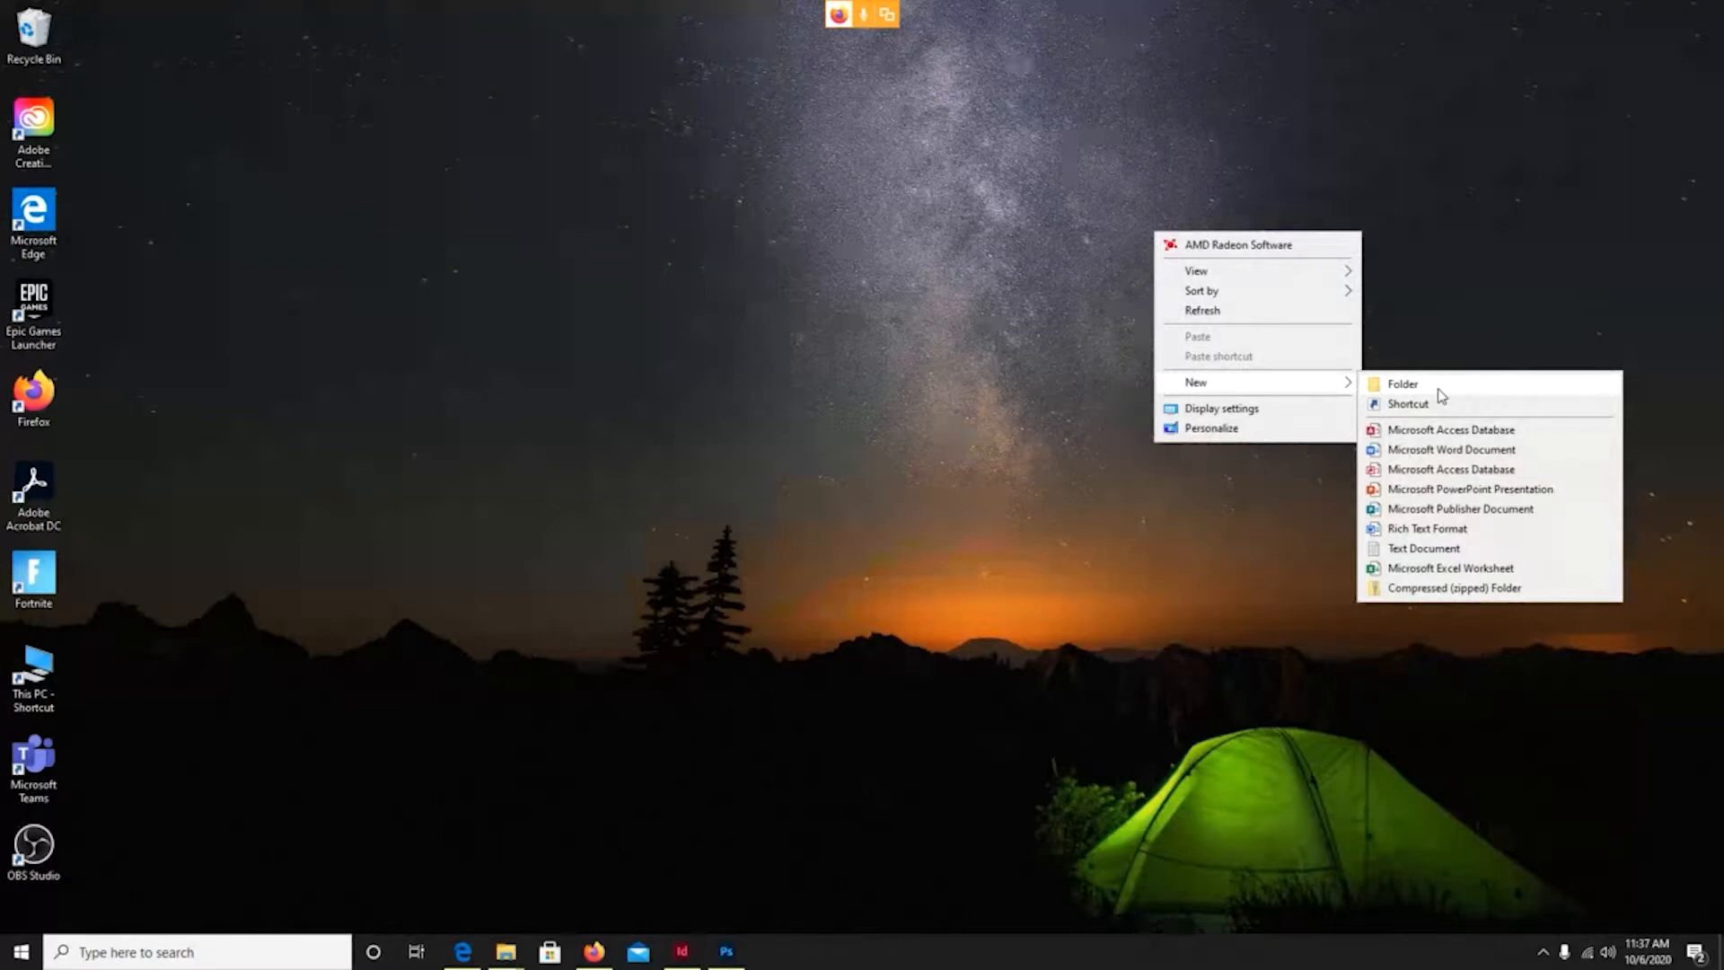
click(1438, 389)
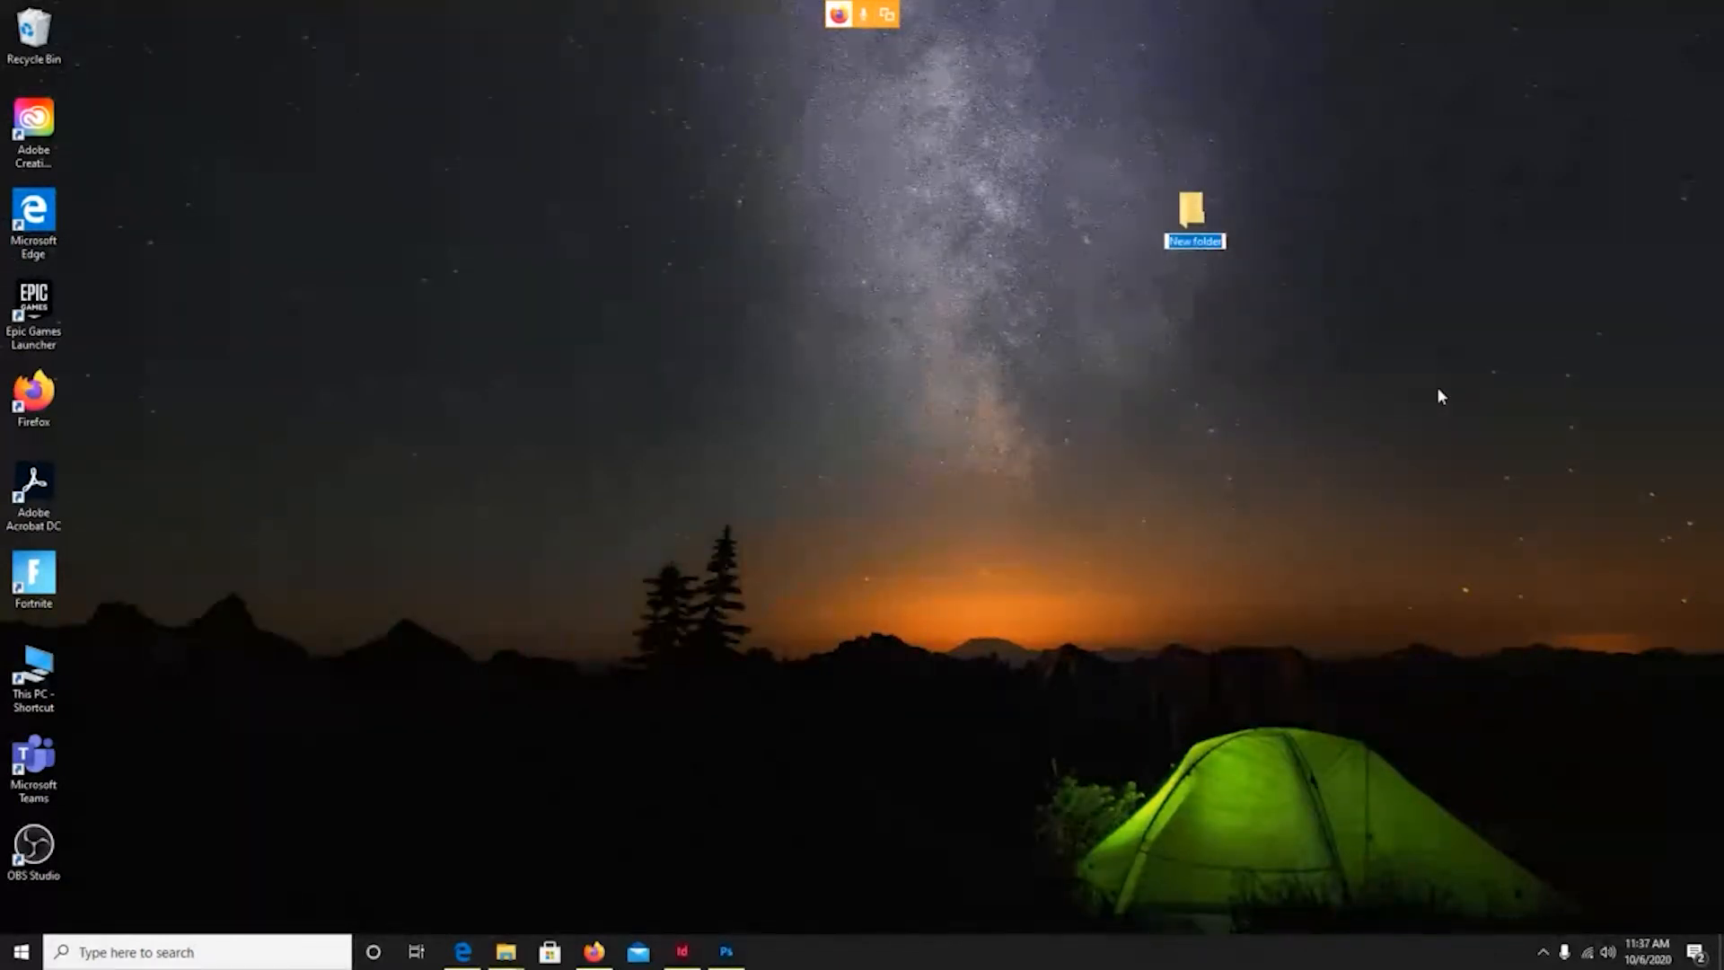
text(Fish Project)
key(Return)
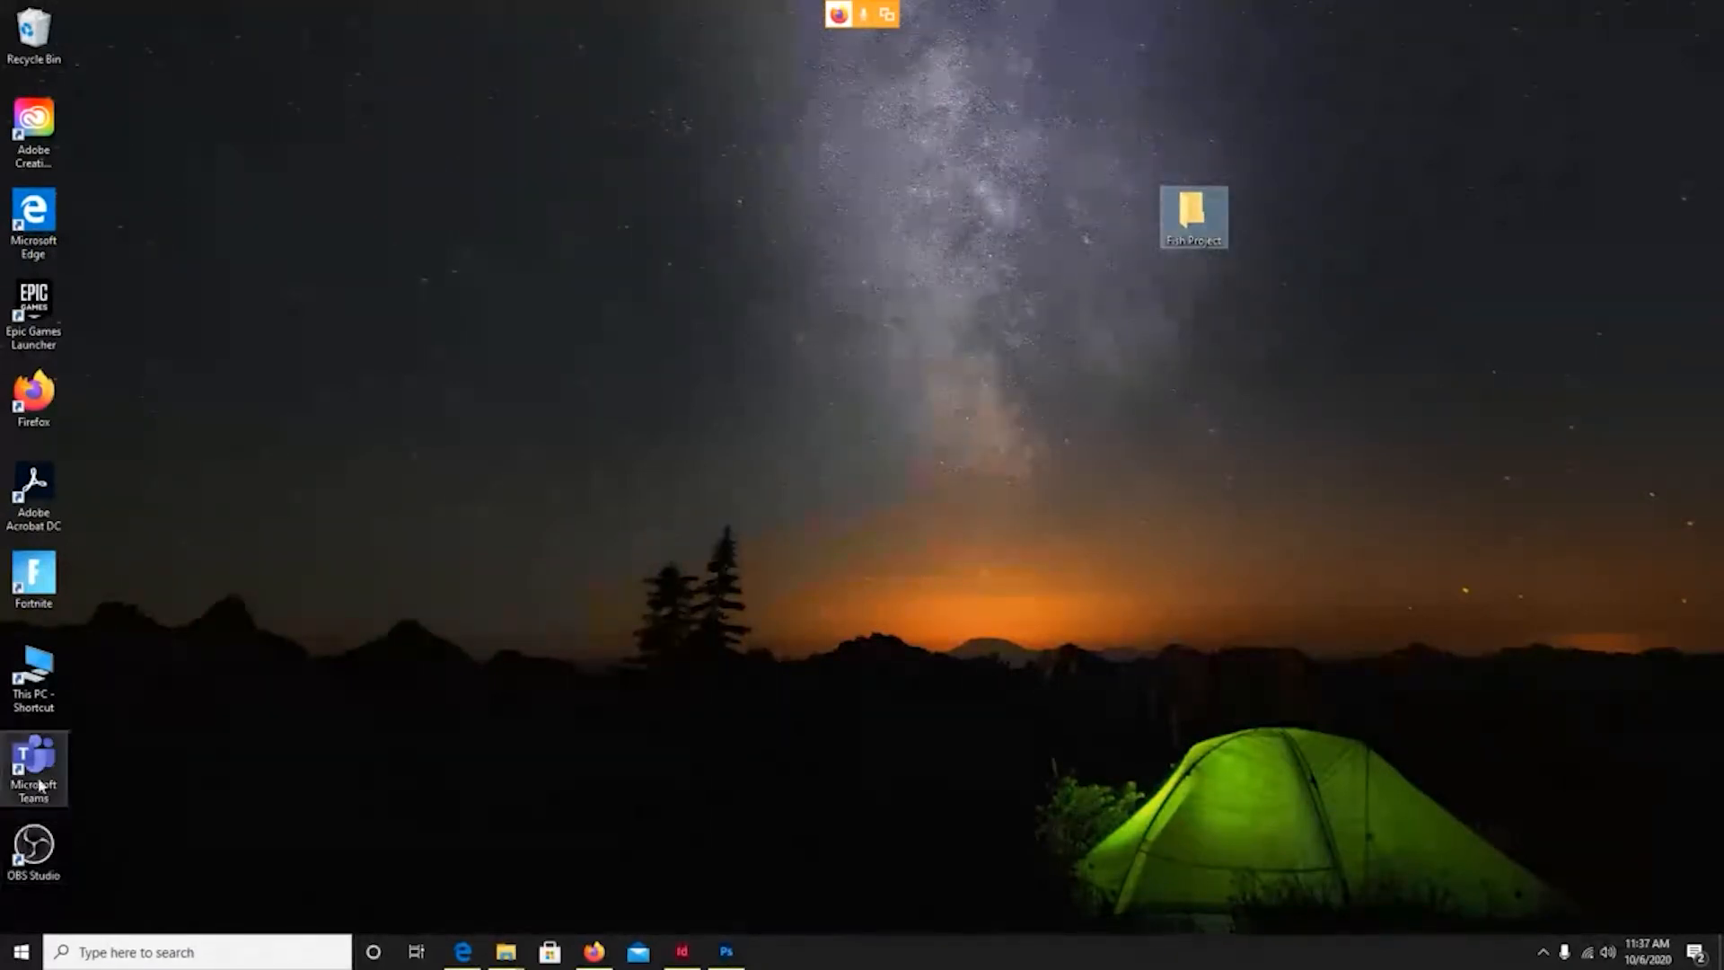
Move the swedishsashimi image from Downloads into the Fish Project folder on the desktop, and open that folder to check it.
double_click(27, 675)
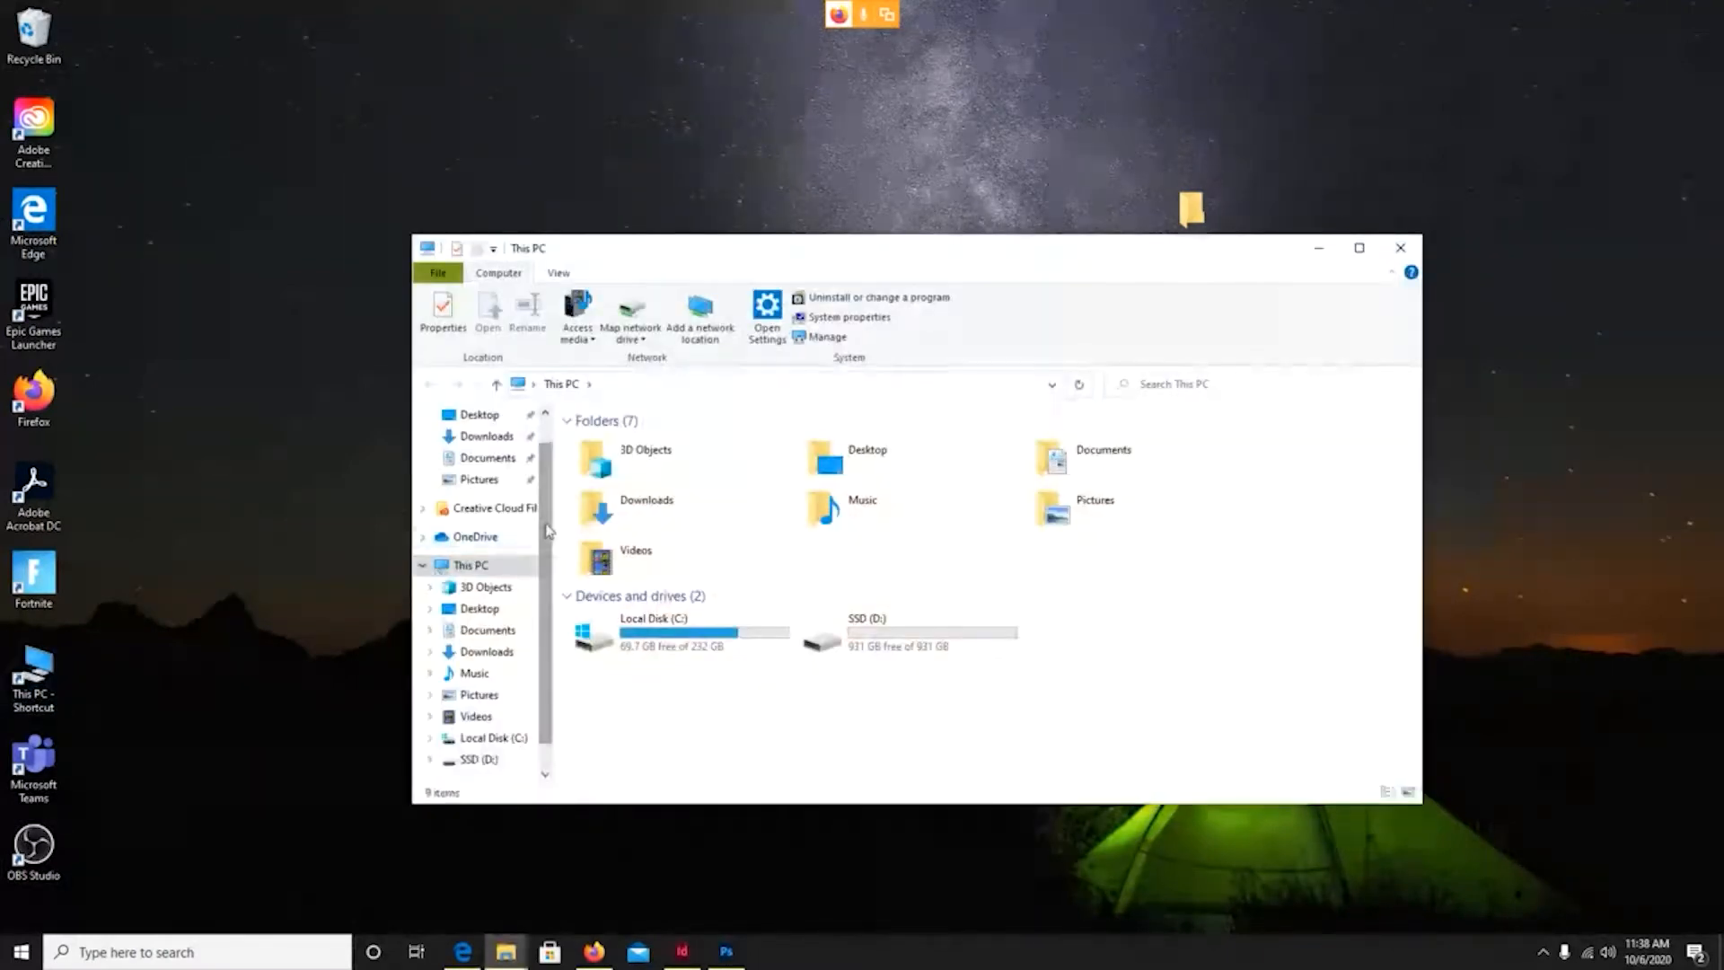
double_click(648, 508)
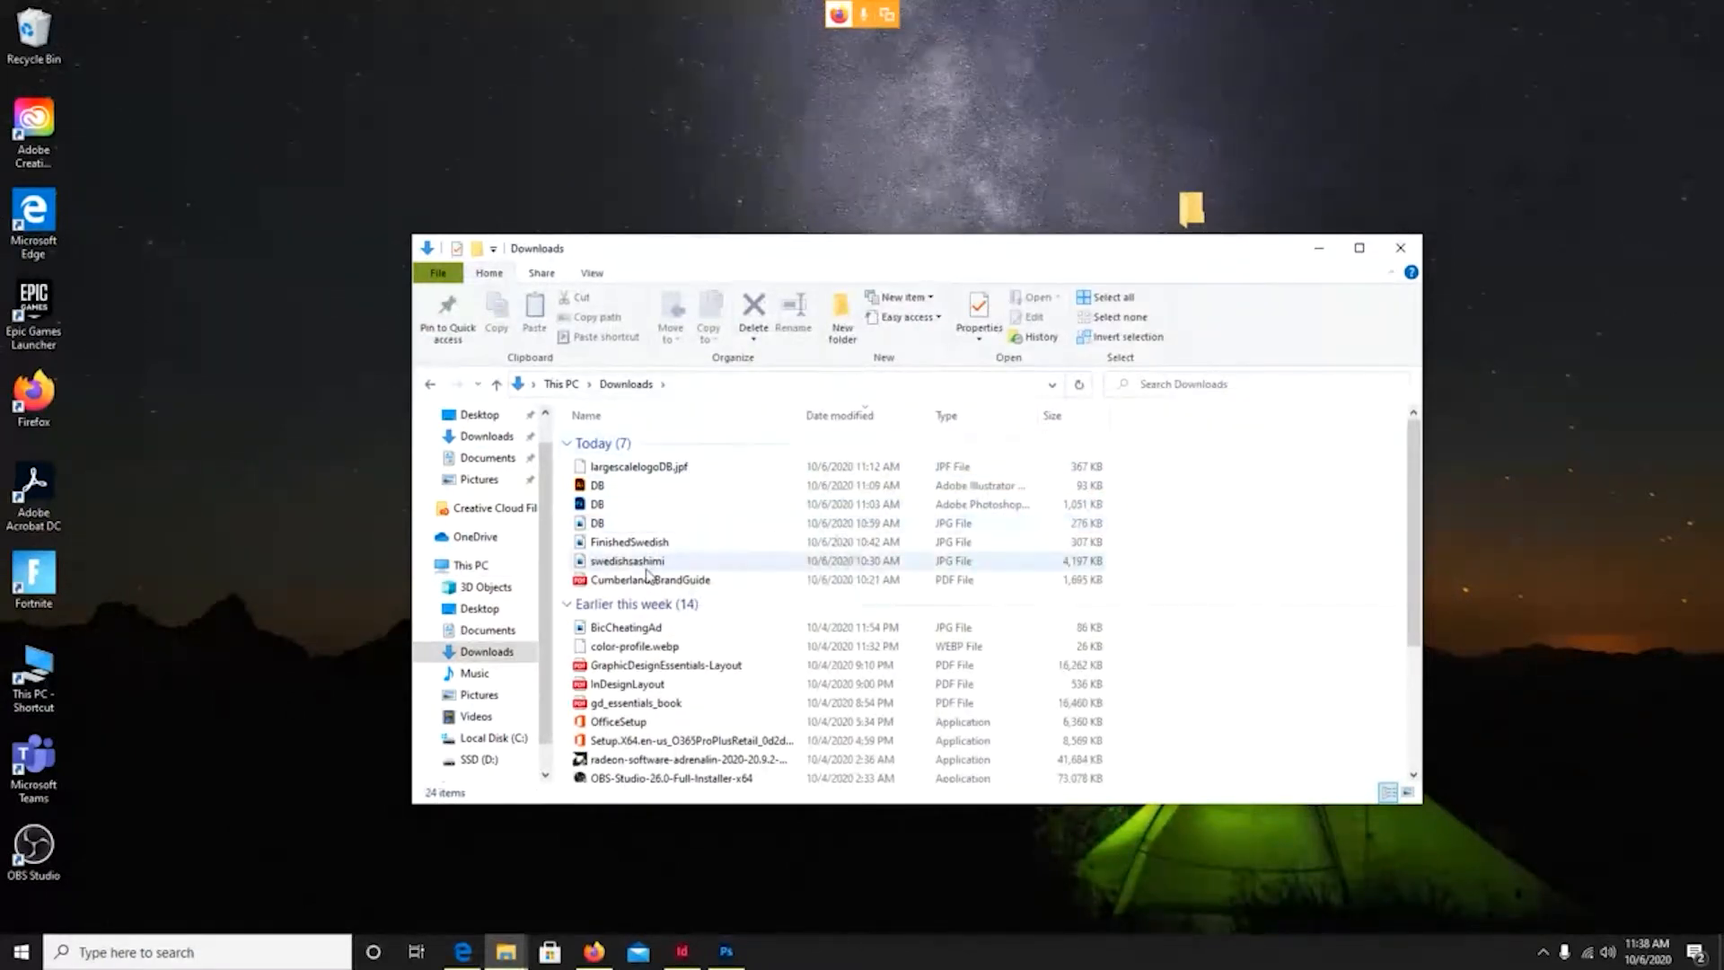
drag(646, 568, 1190, 212)
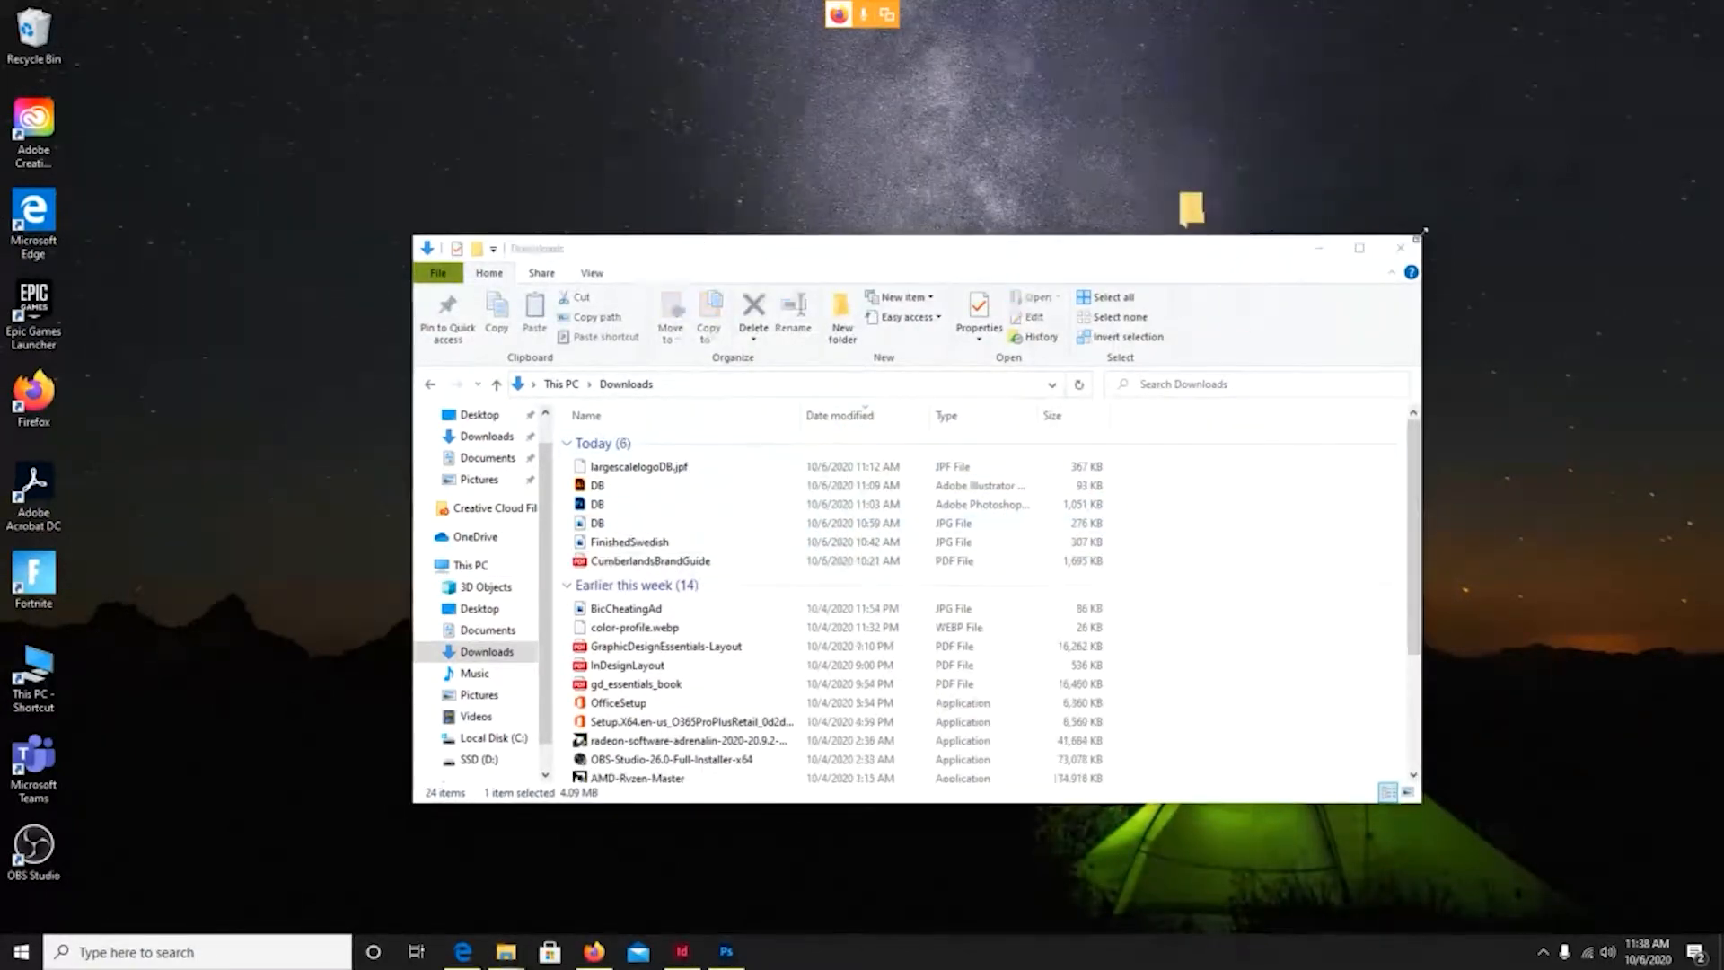
click(1401, 248)
double_click(1191, 213)
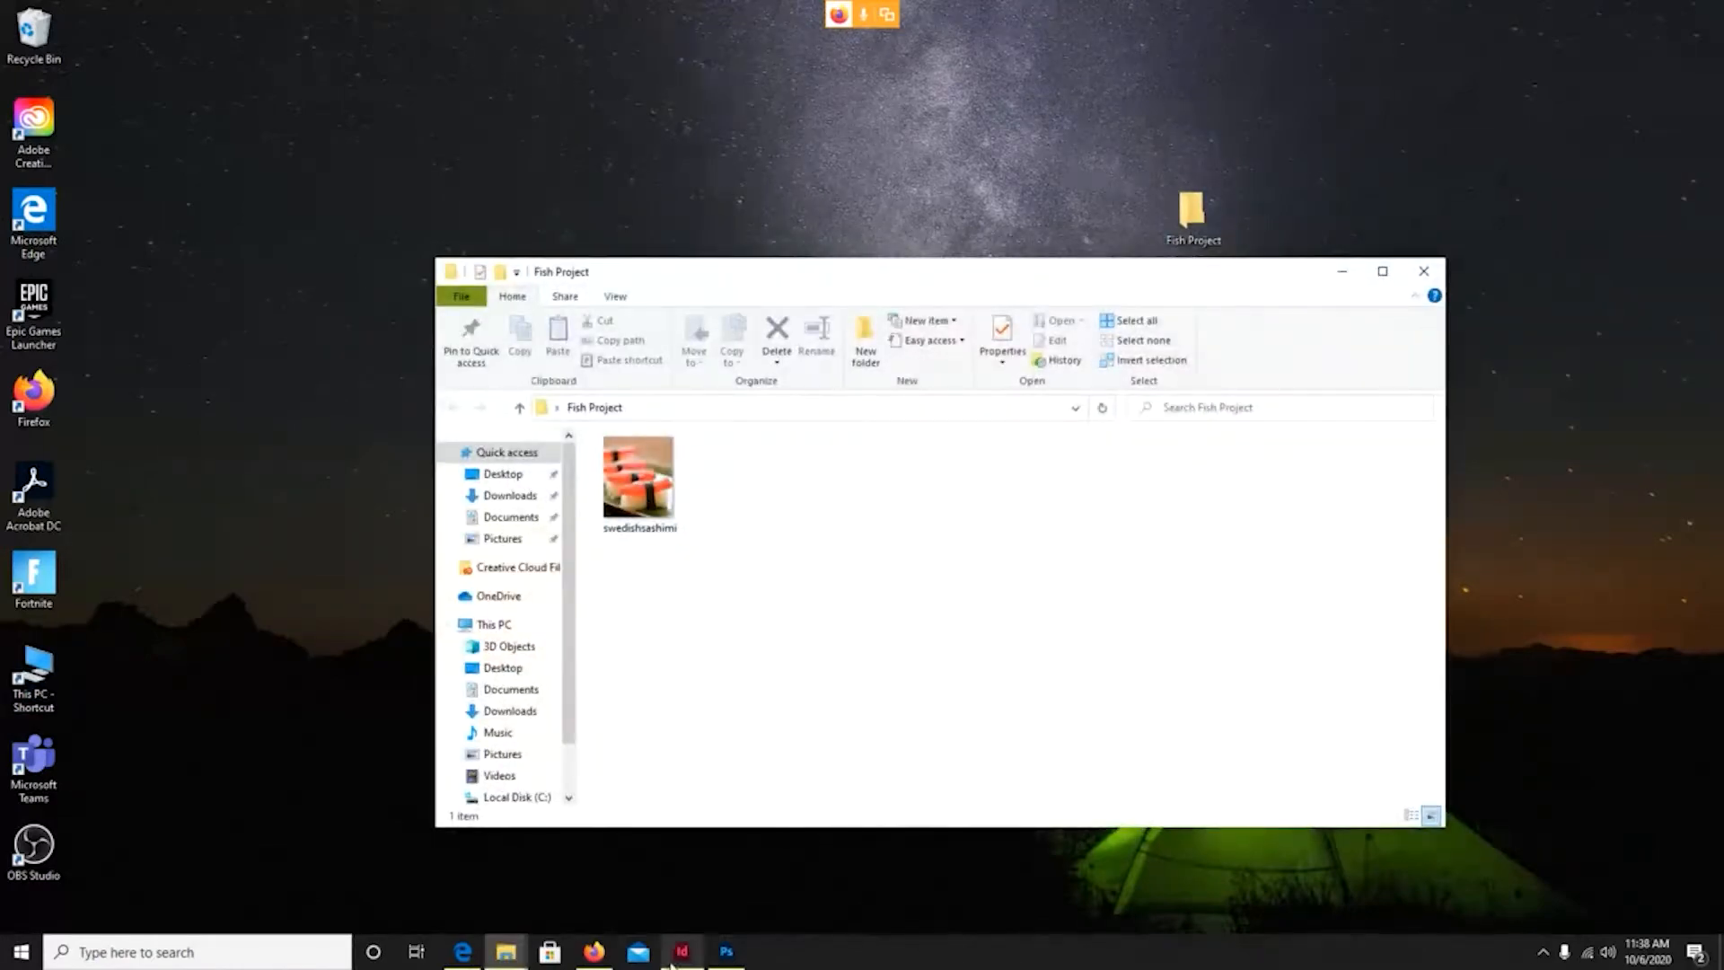
click(672, 965)
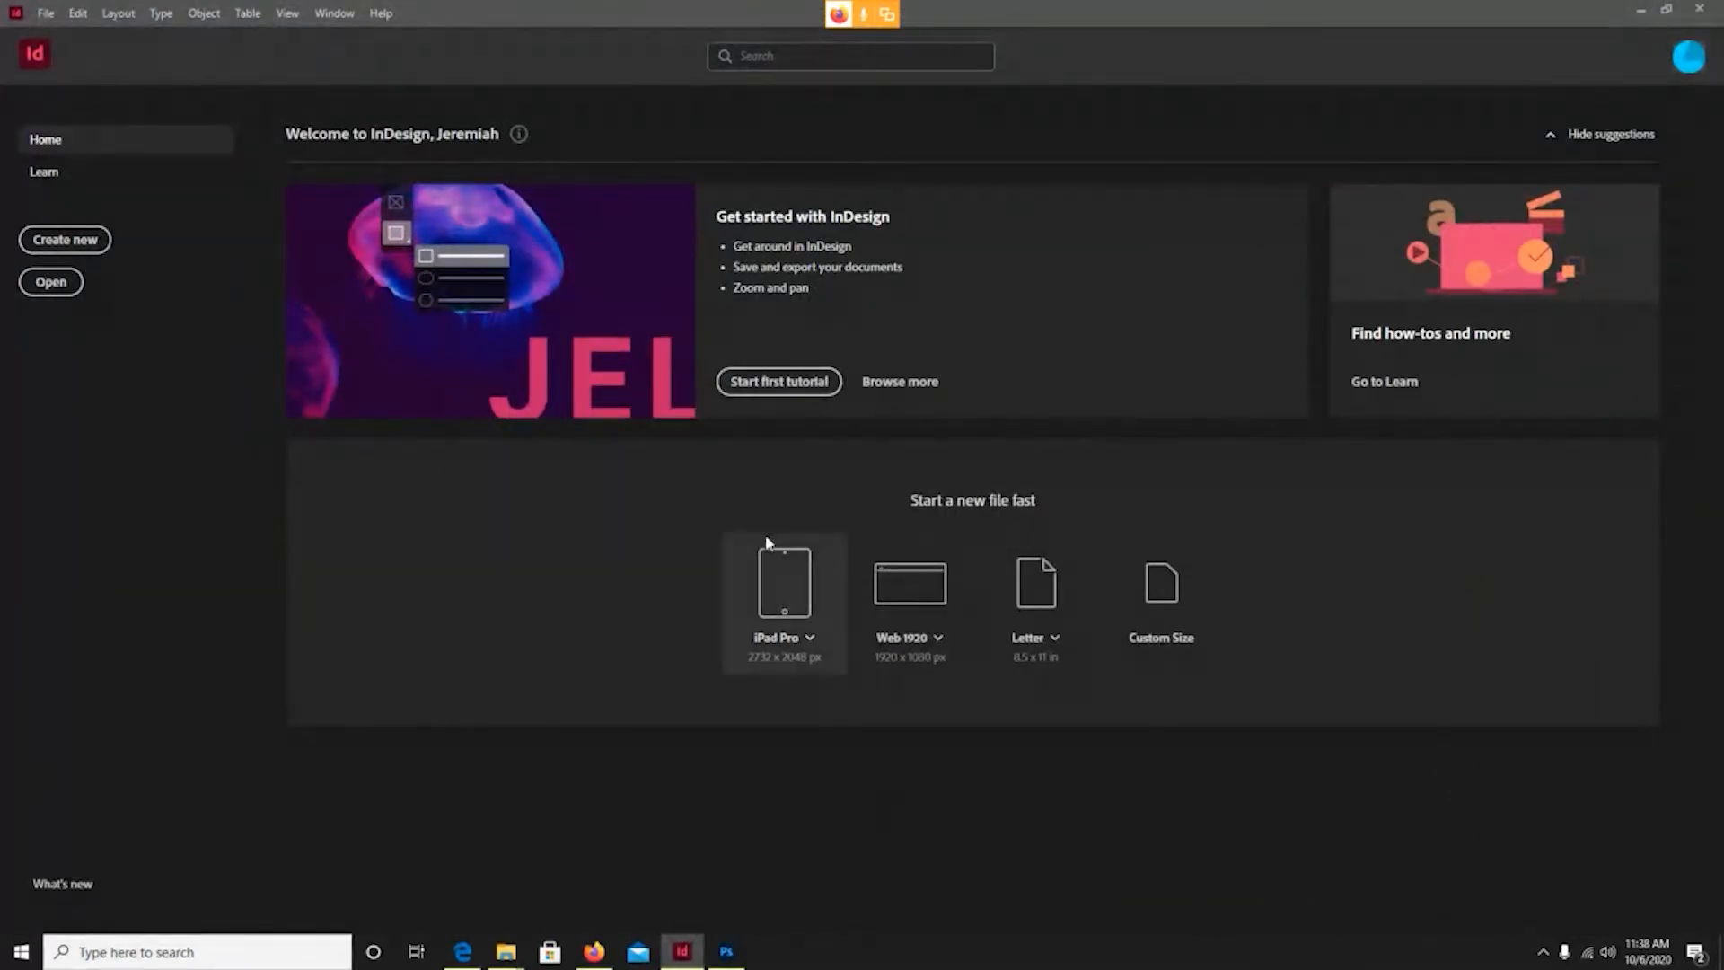
click(1638, 10)
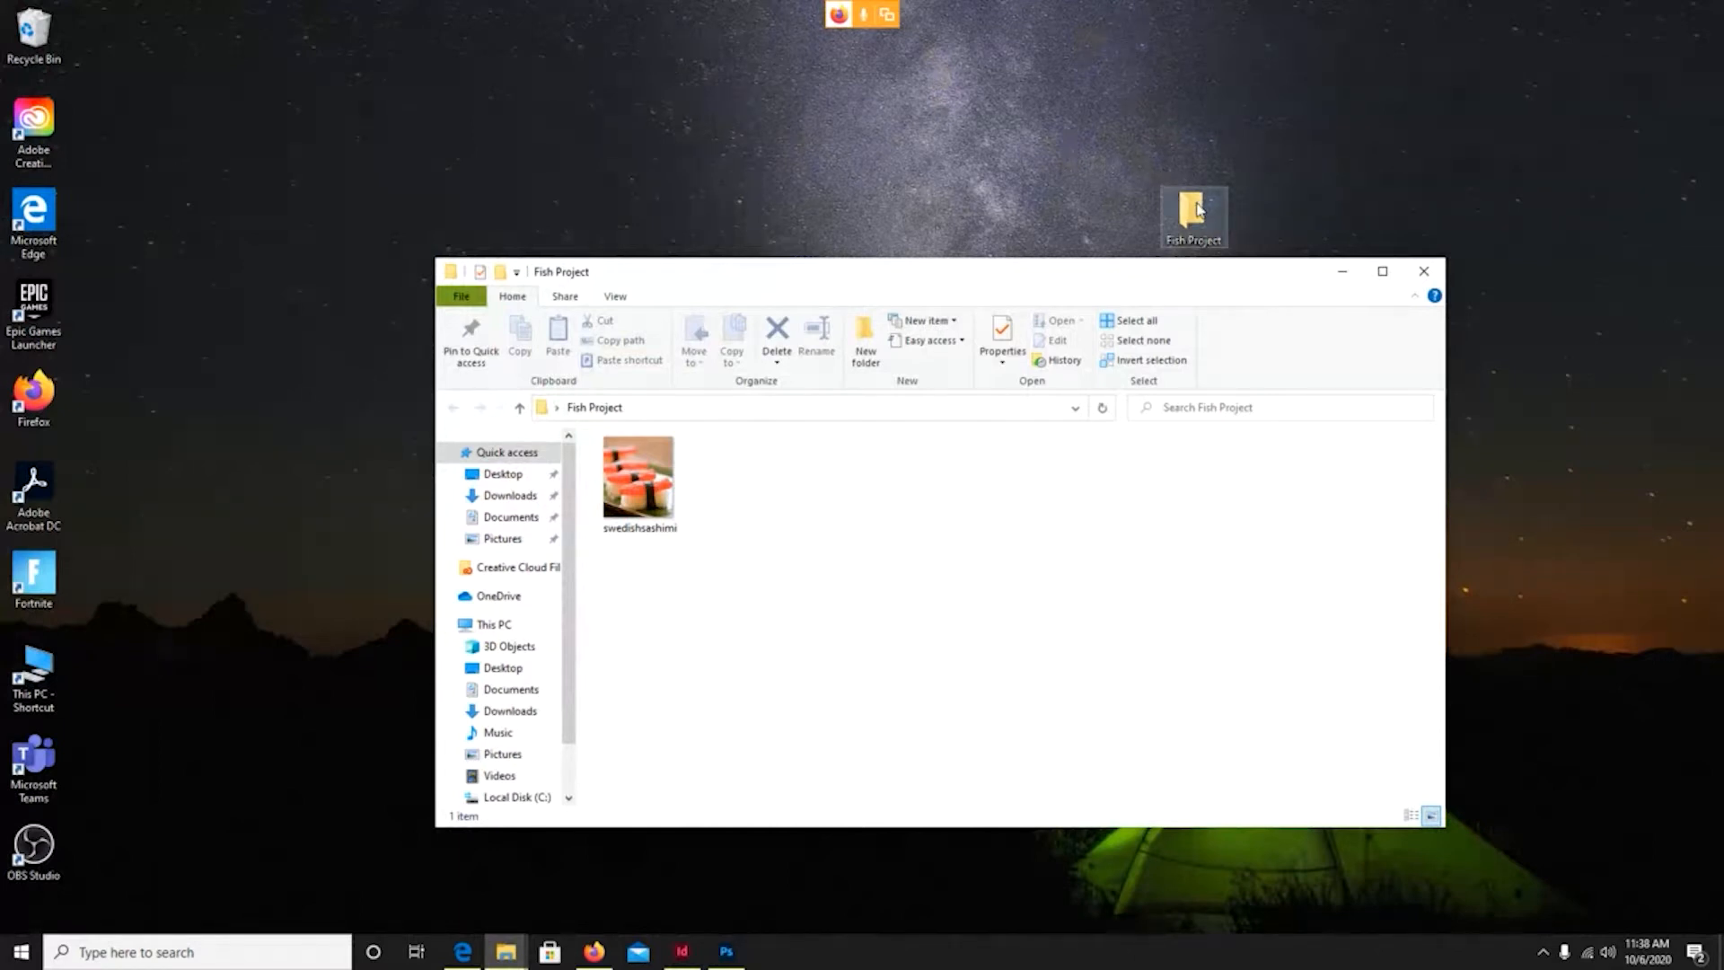
click(594, 951)
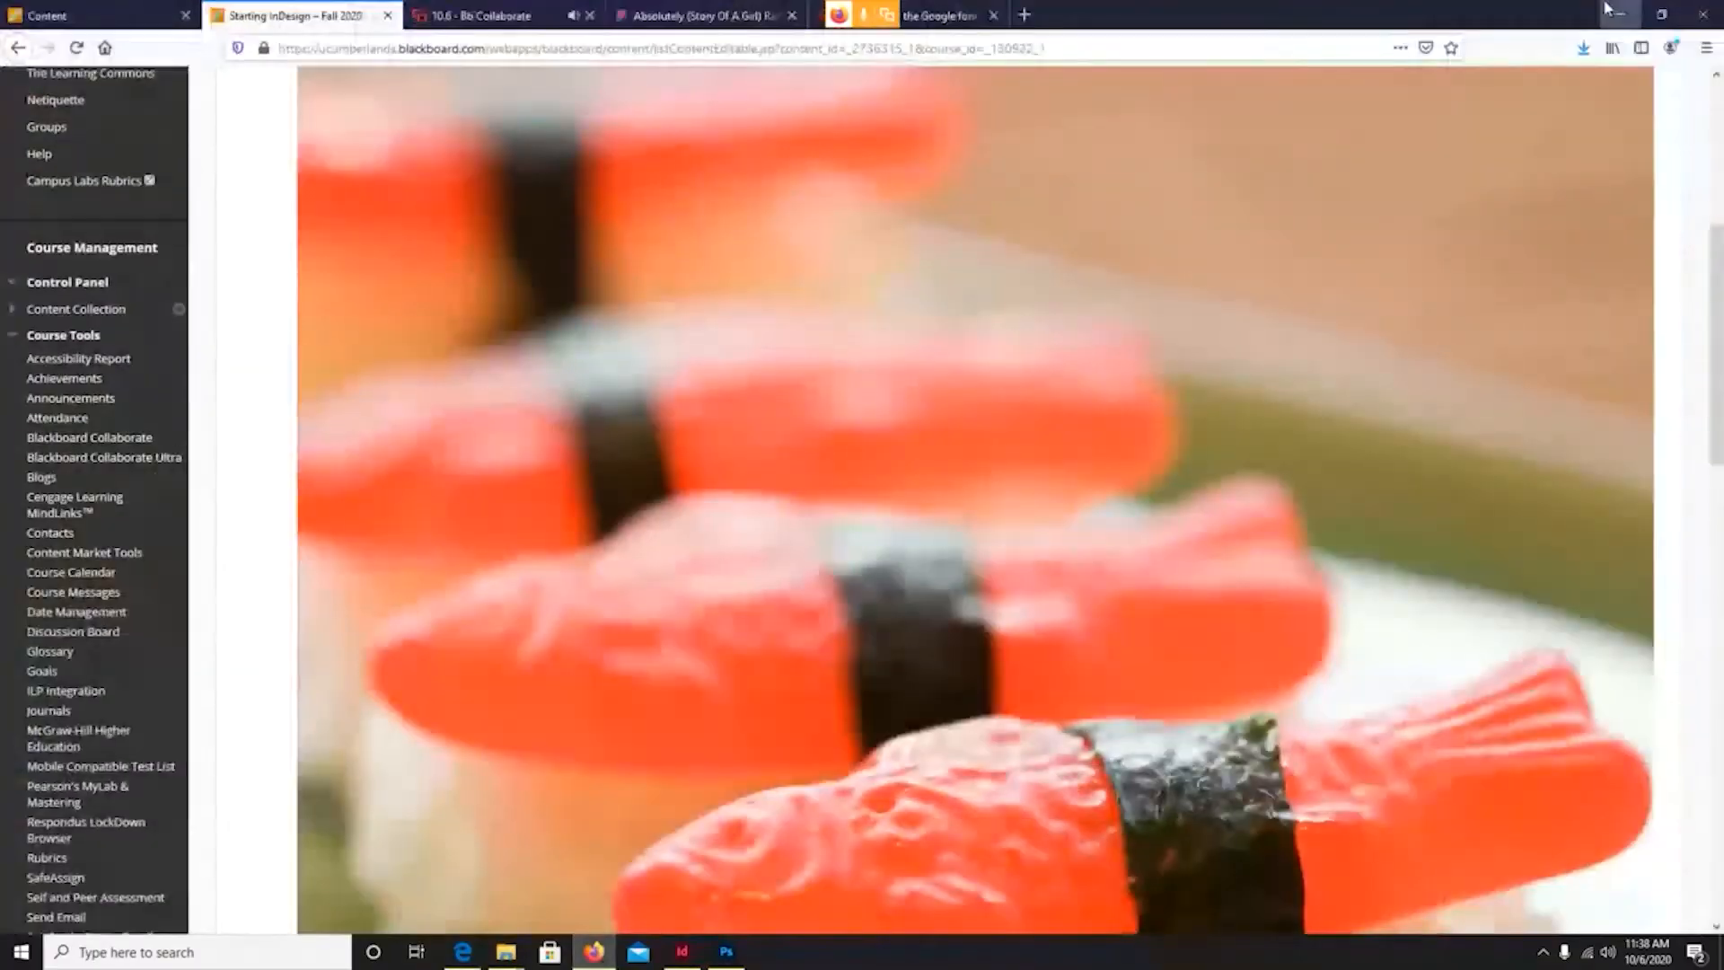
click(1620, 12)
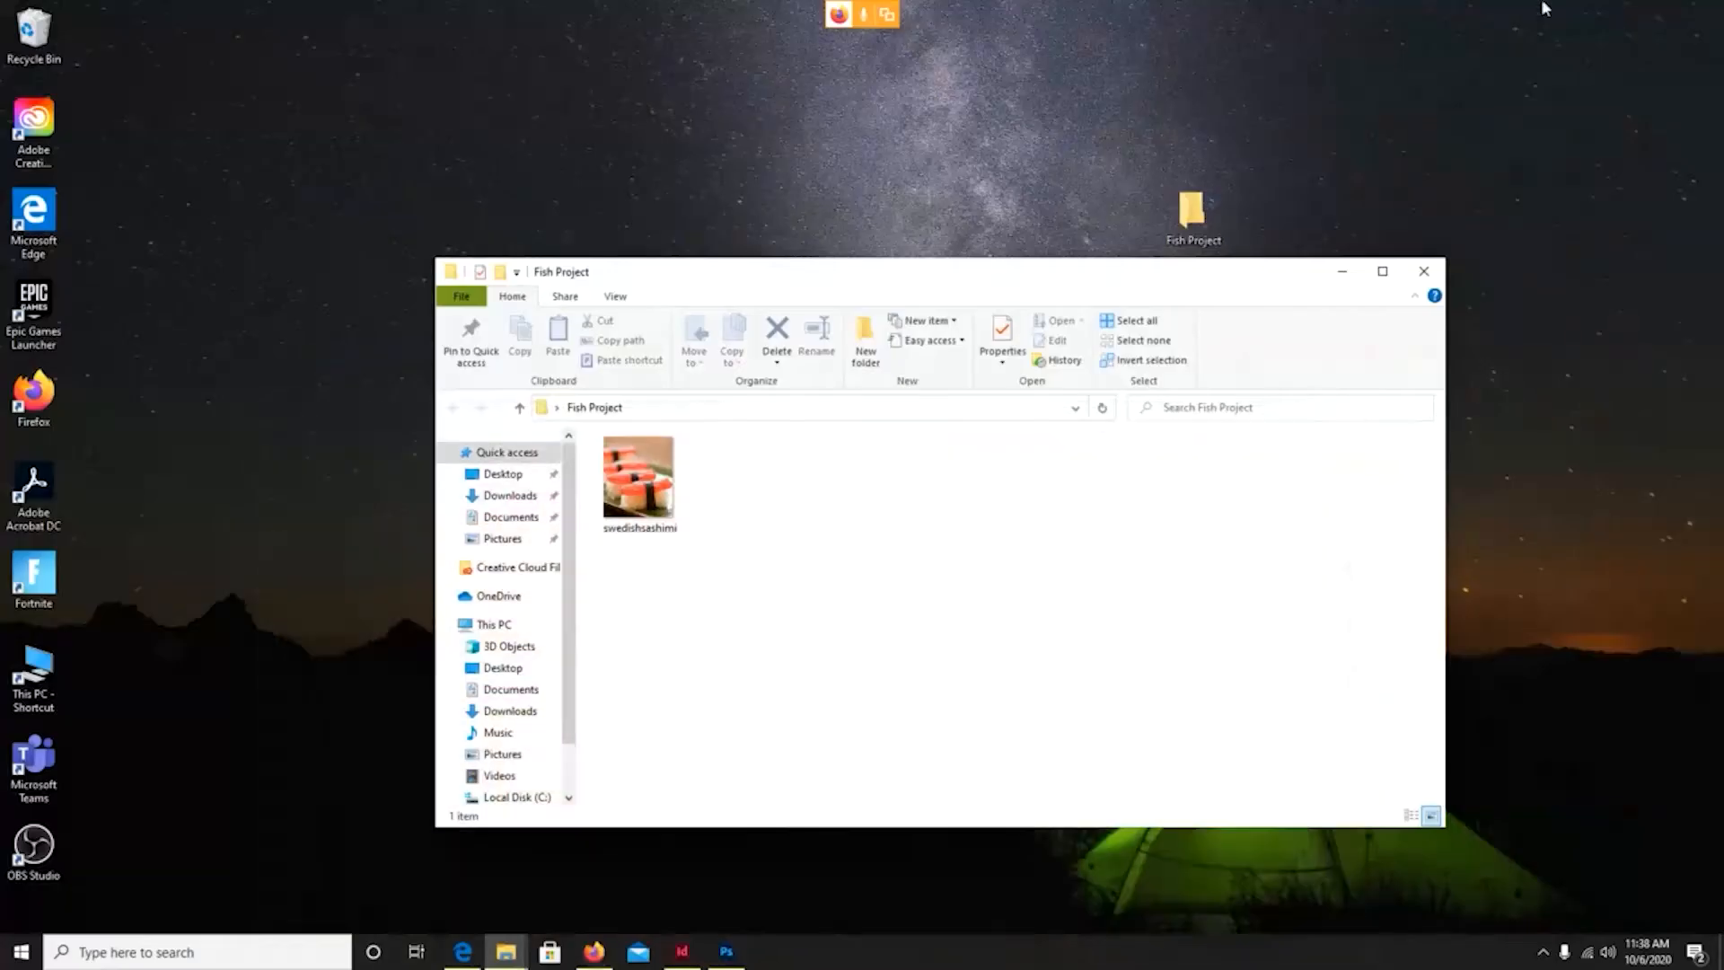
Close the Fish Project folder window and return to InDesign.
click(1194, 214)
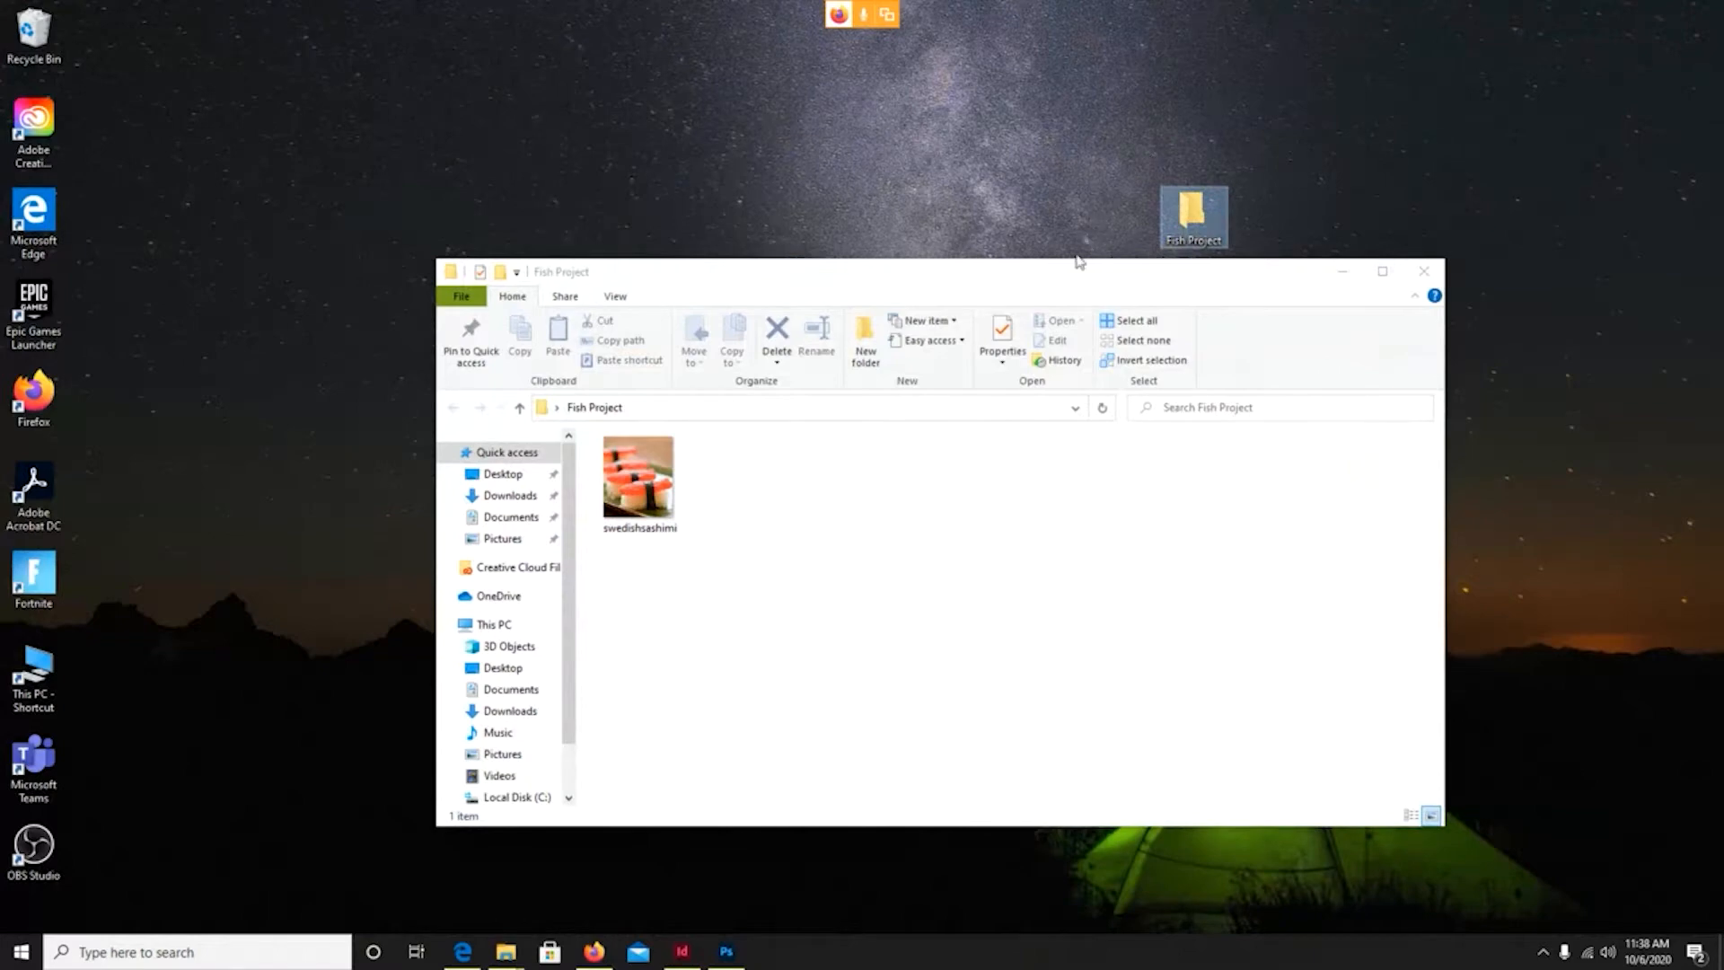
mouse_move(1194, 220)
click(1432, 257)
click(1426, 269)
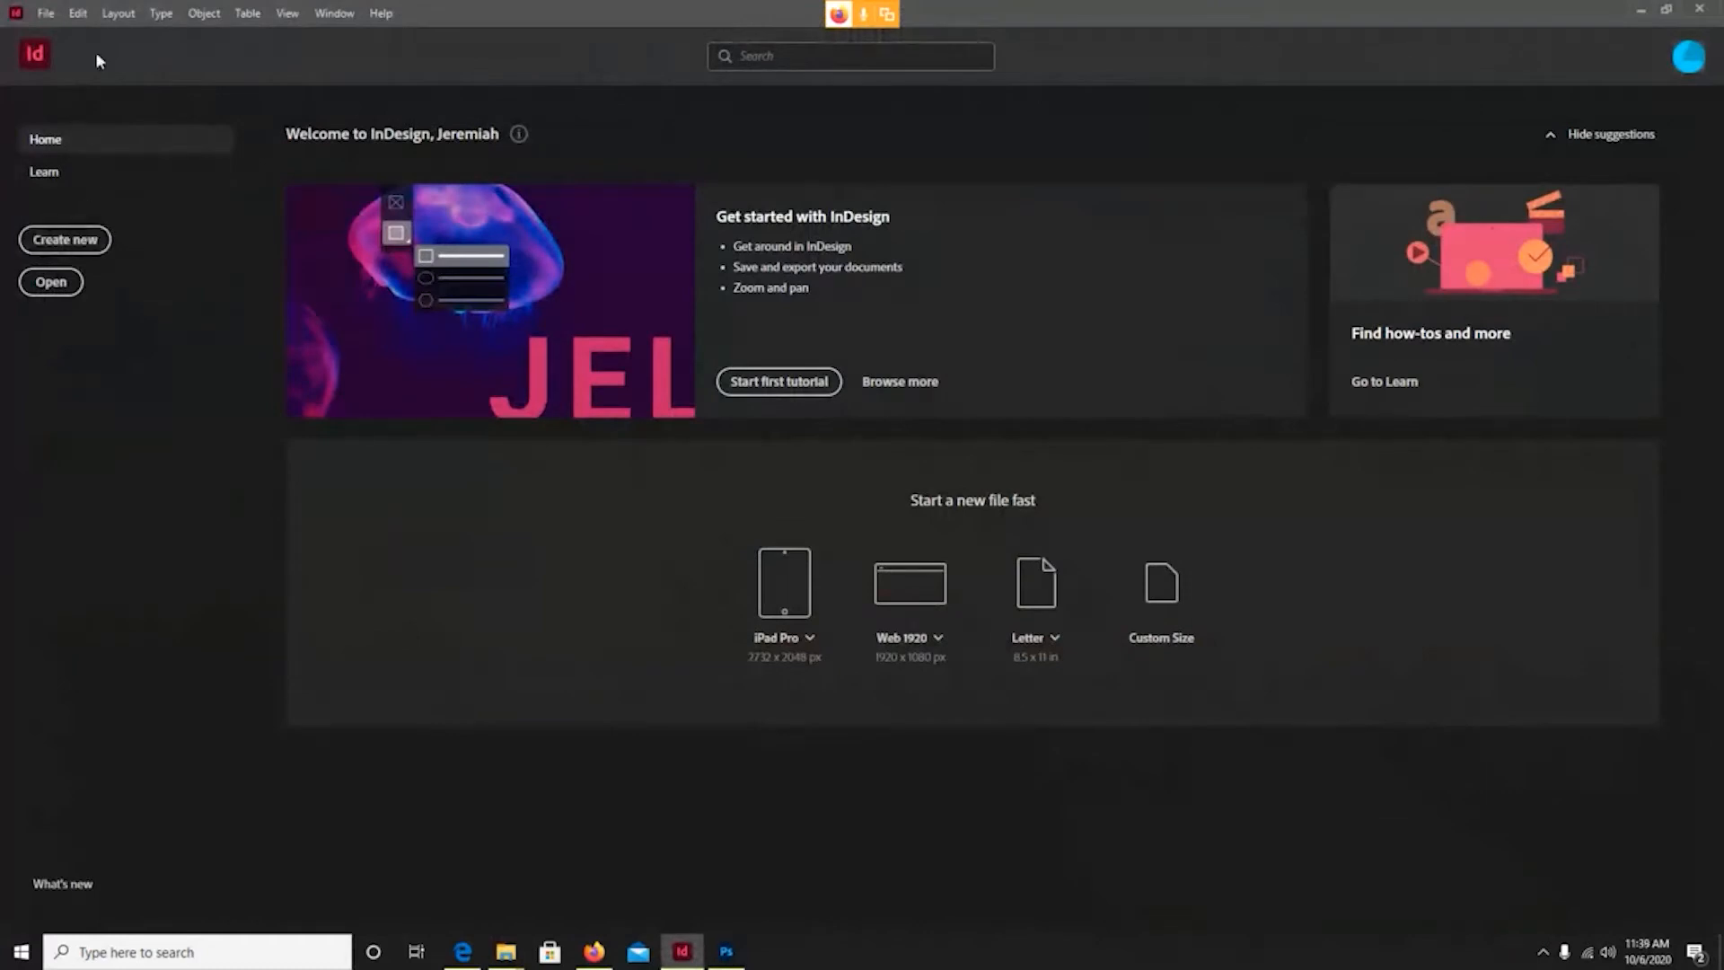
Start a new document and set its measurement units to Inches.
click(67, 242)
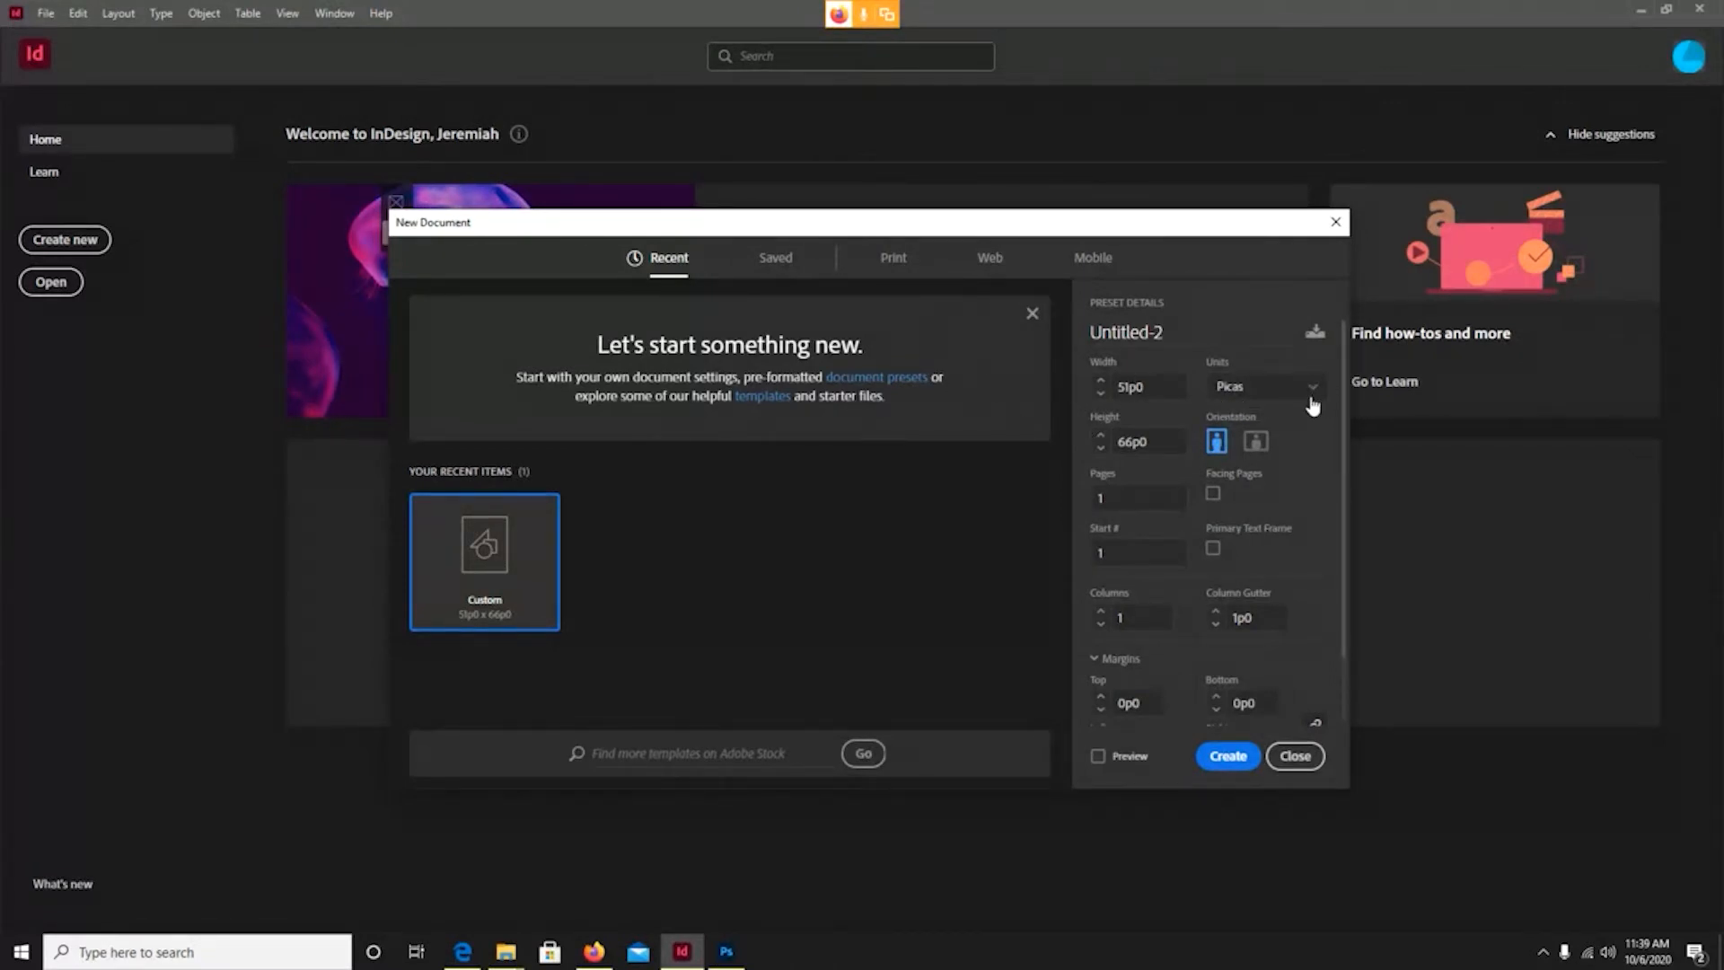
click(1256, 389)
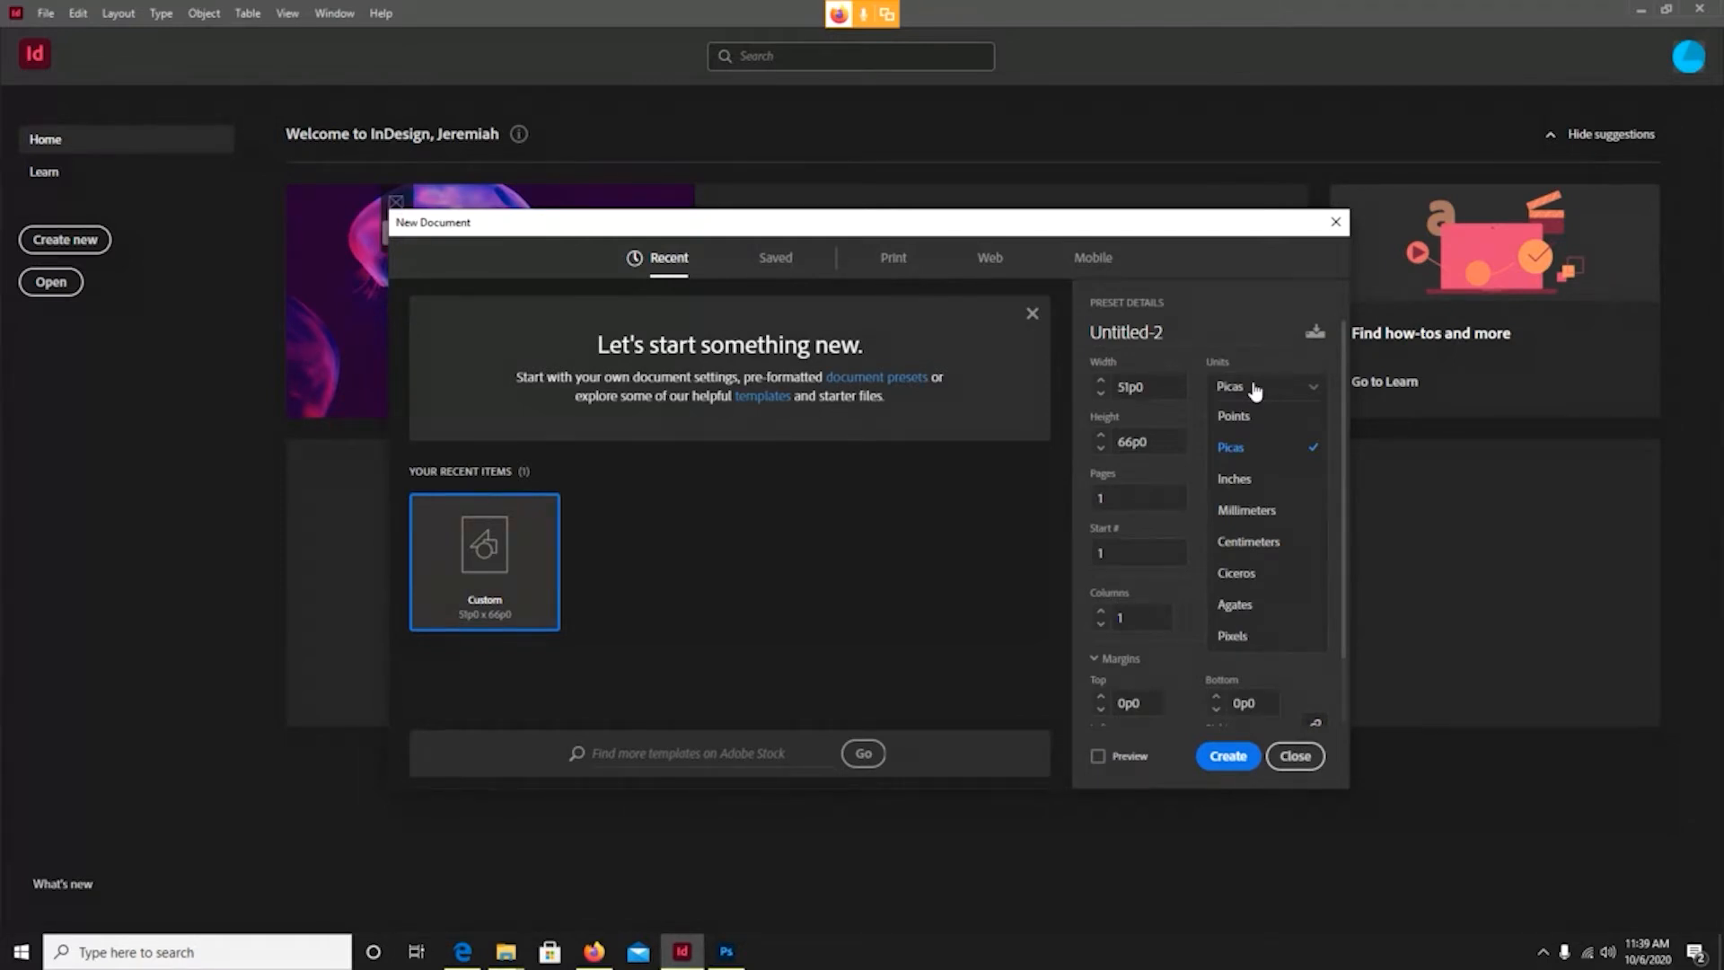
click(1250, 454)
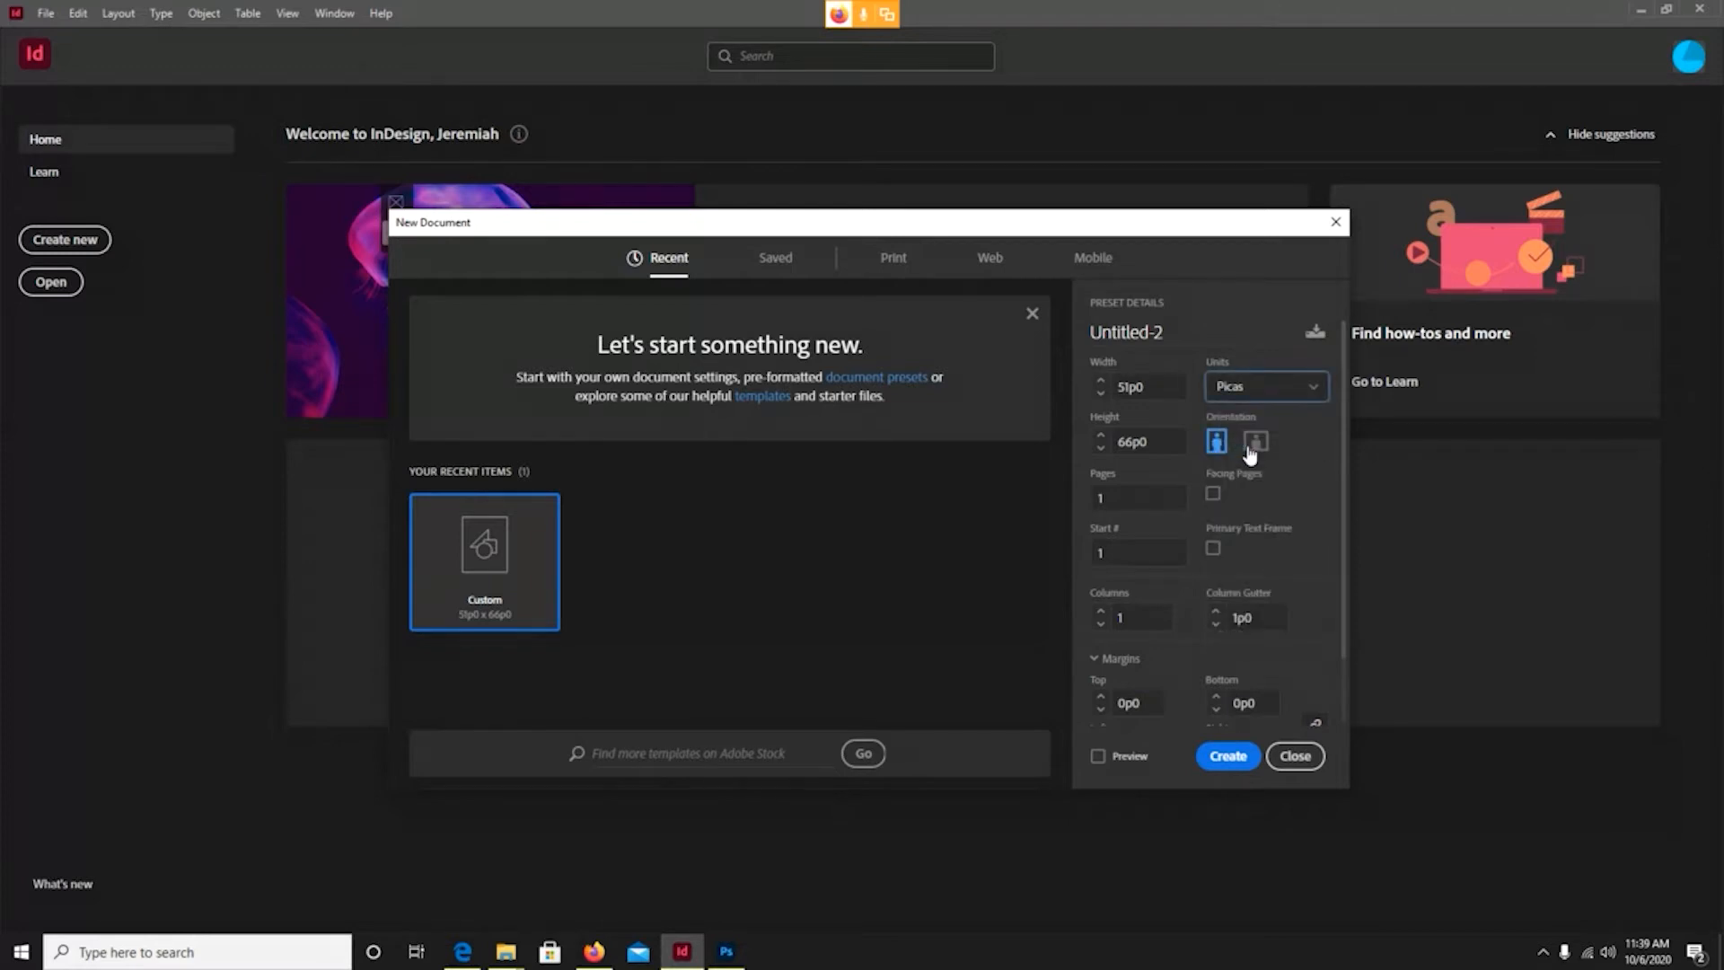
click(1314, 386)
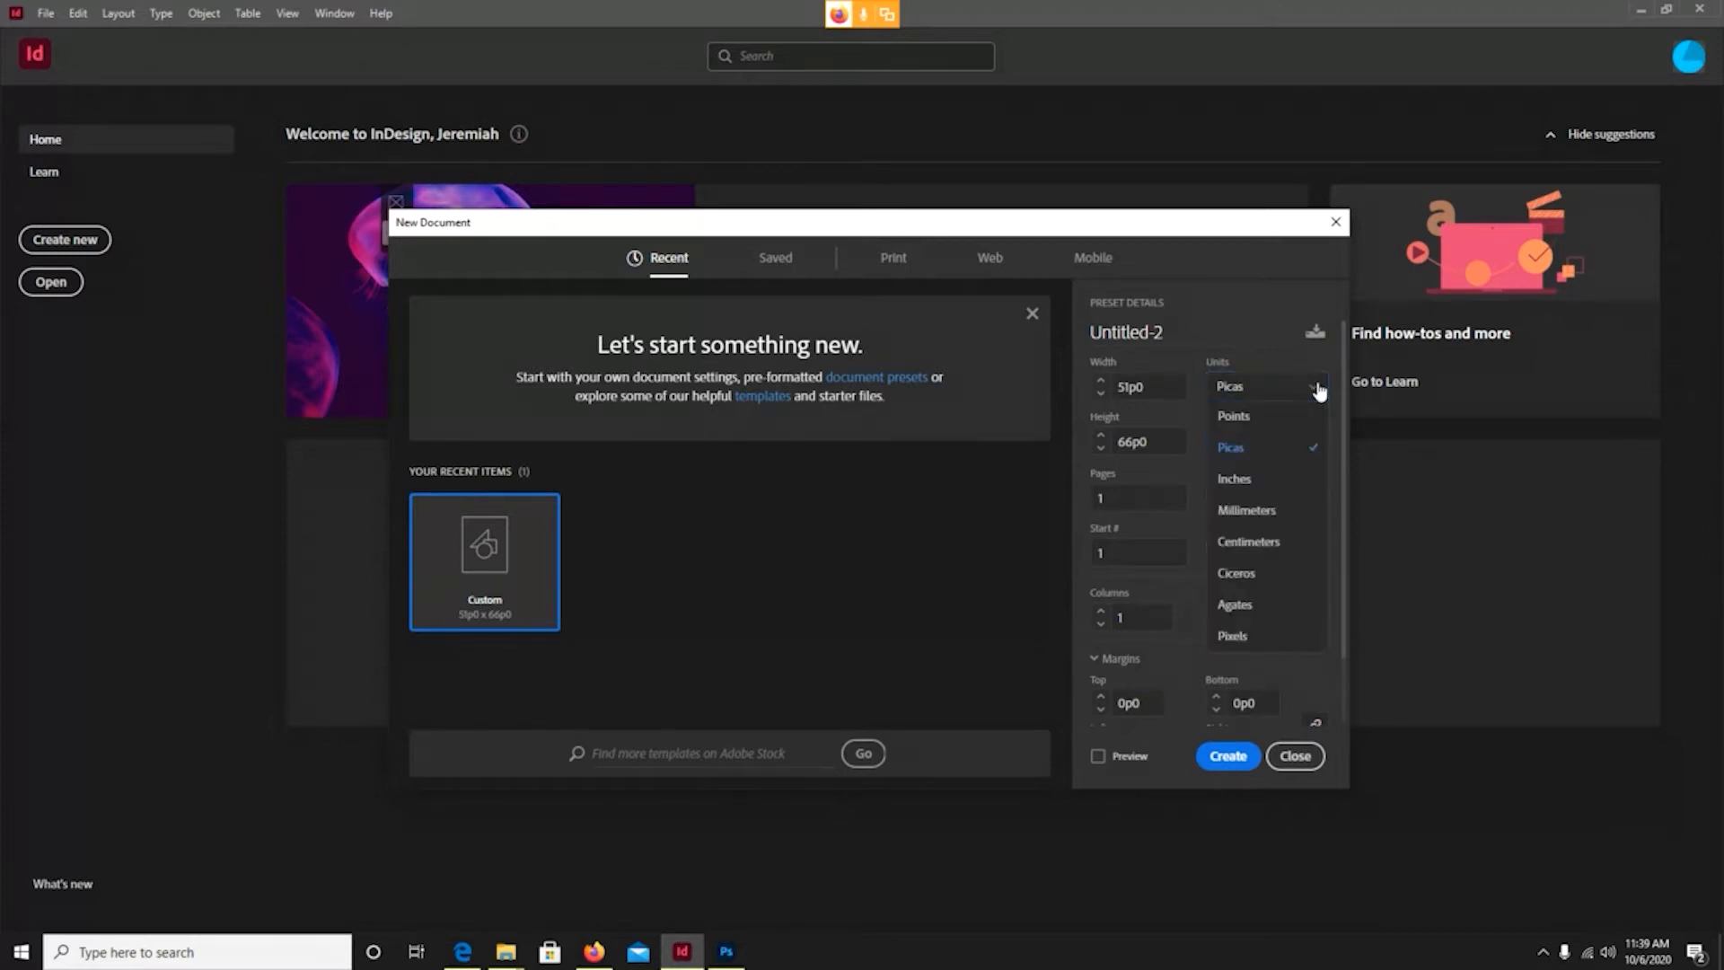
click(1262, 478)
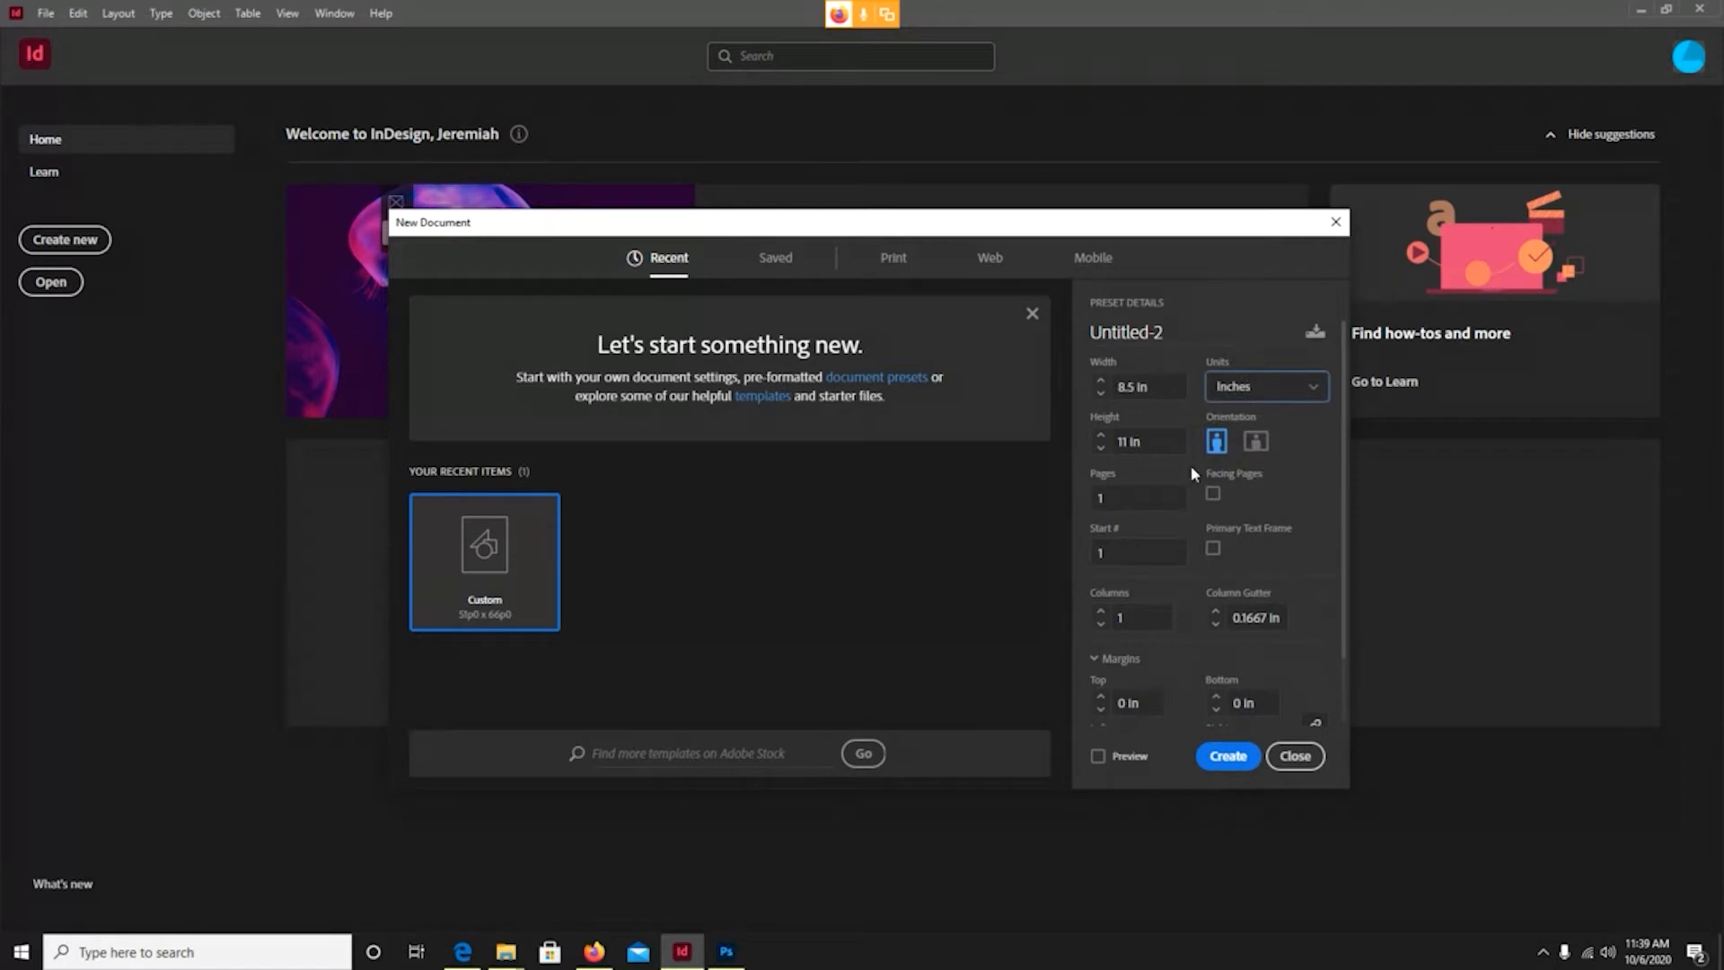
Examine the new document's units, page count, start number and column settings.
click(1298, 393)
click(1299, 390)
double_click(1124, 496)
click(1123, 497)
click(1122, 558)
click(1130, 622)
scroll(1250, 570, down, 2)
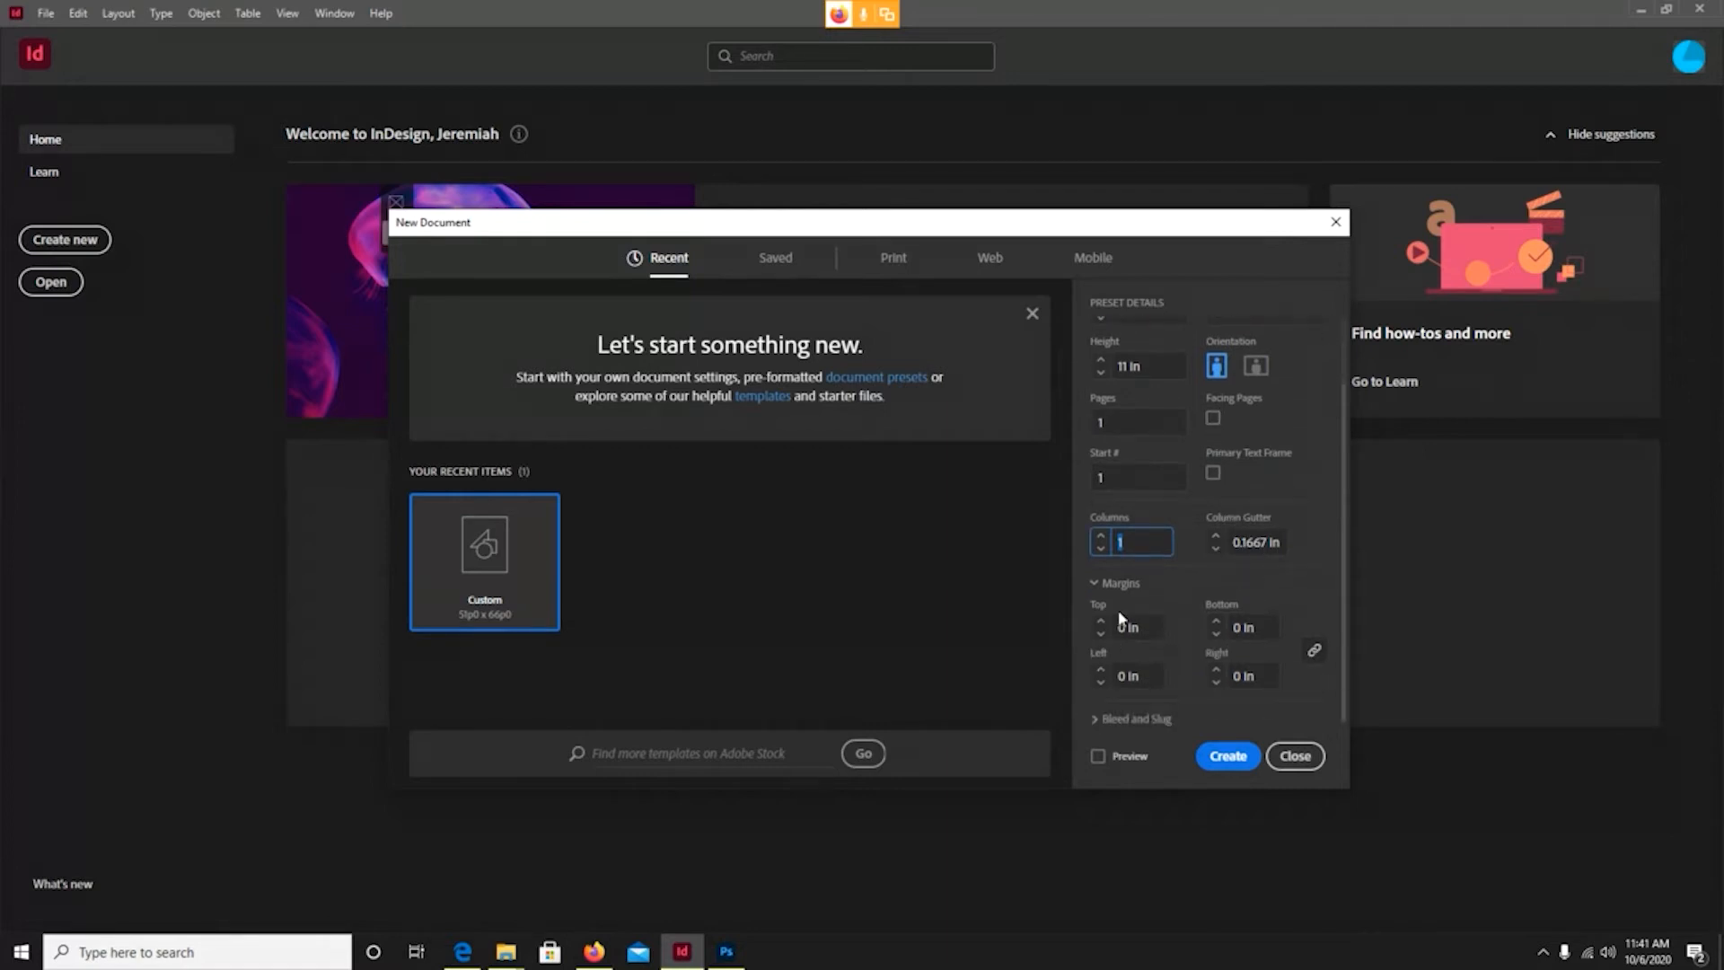
Expand the Bleed and Slug settings and examine them together with the margin settings.
click(1097, 719)
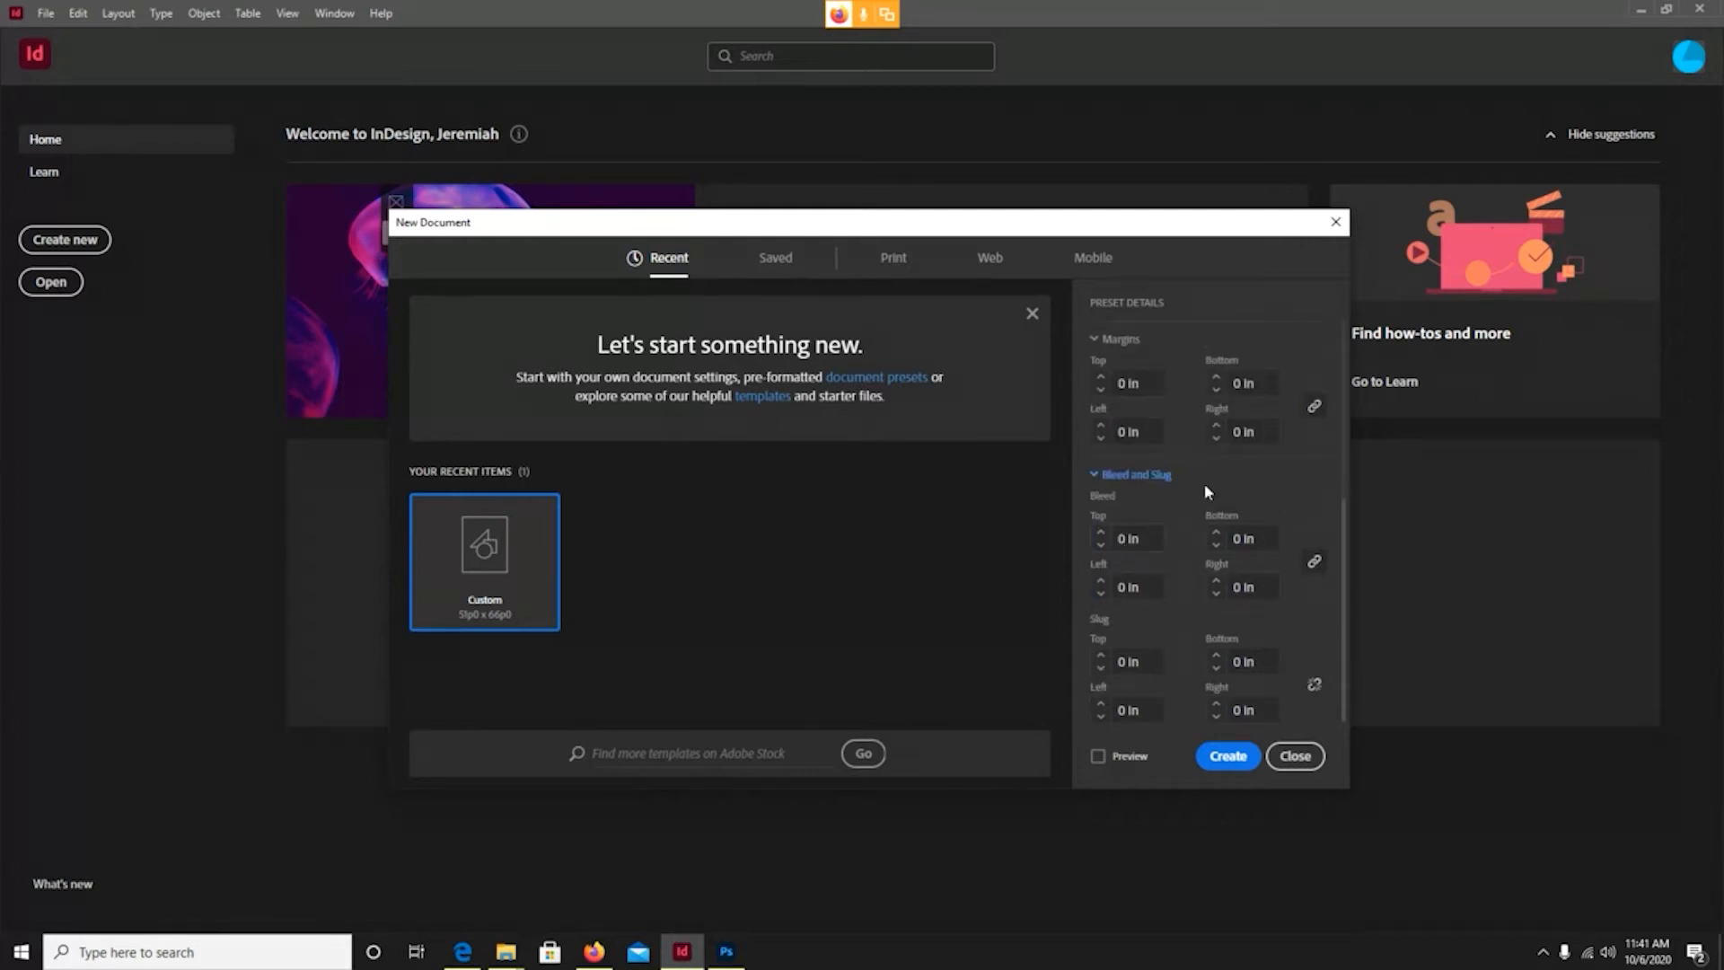
scroll(1166, 449, up, 3)
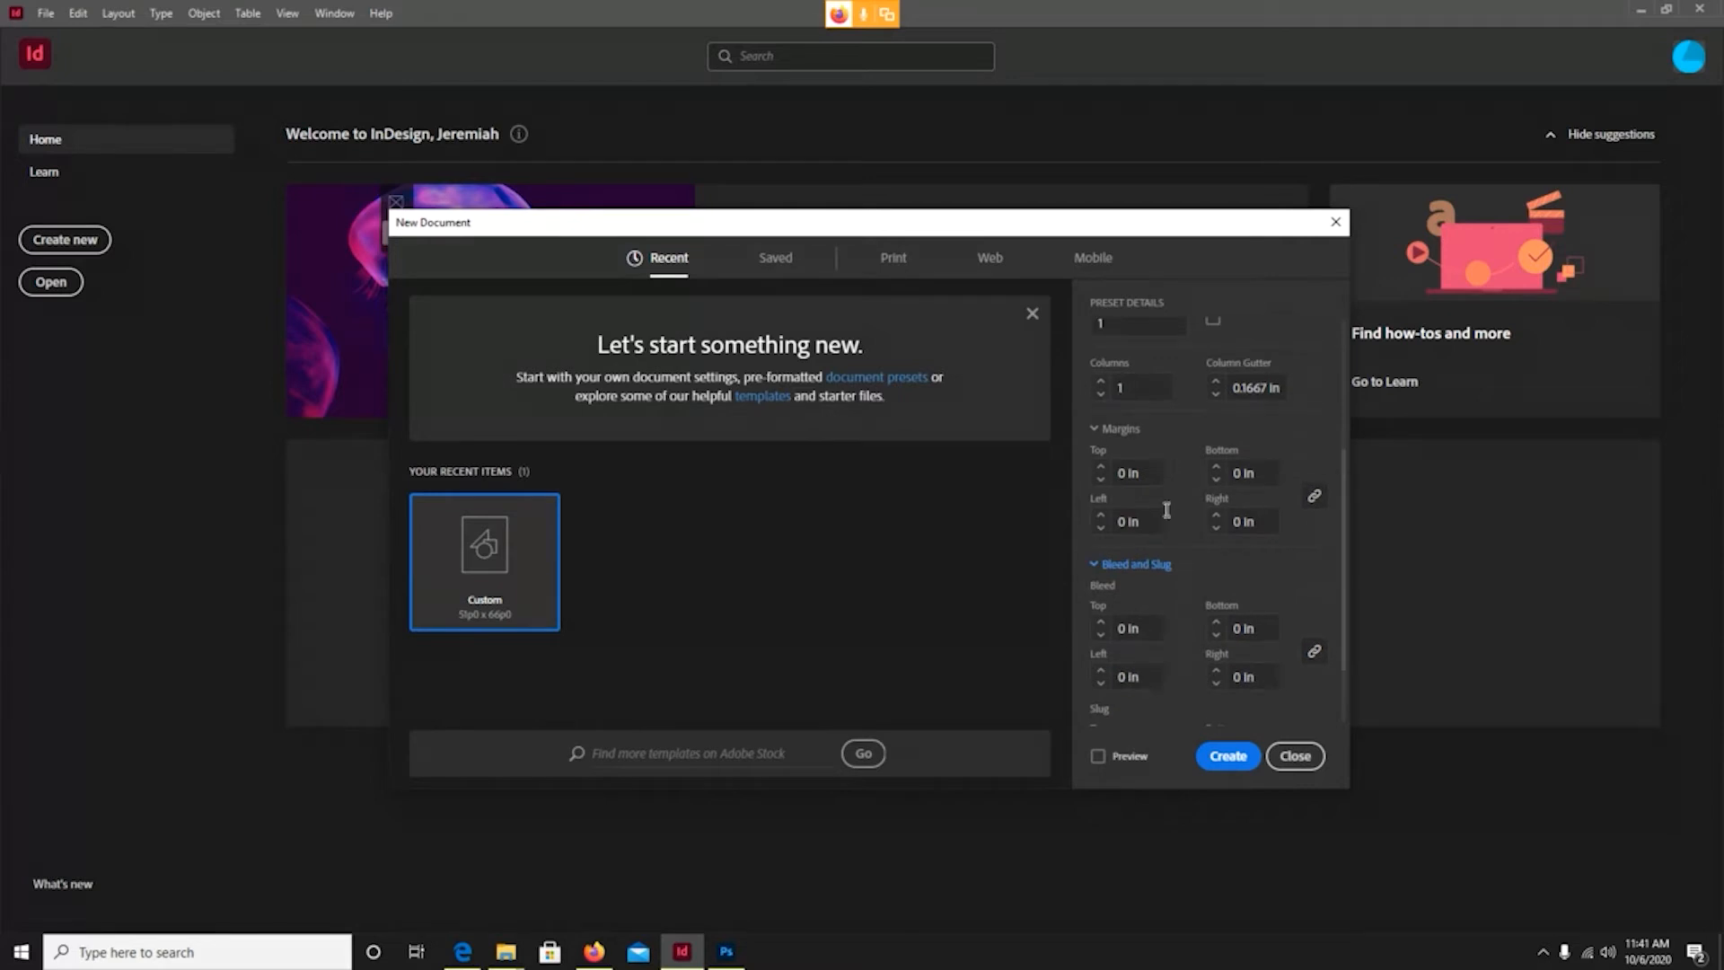
scroll(1163, 508, down, 3)
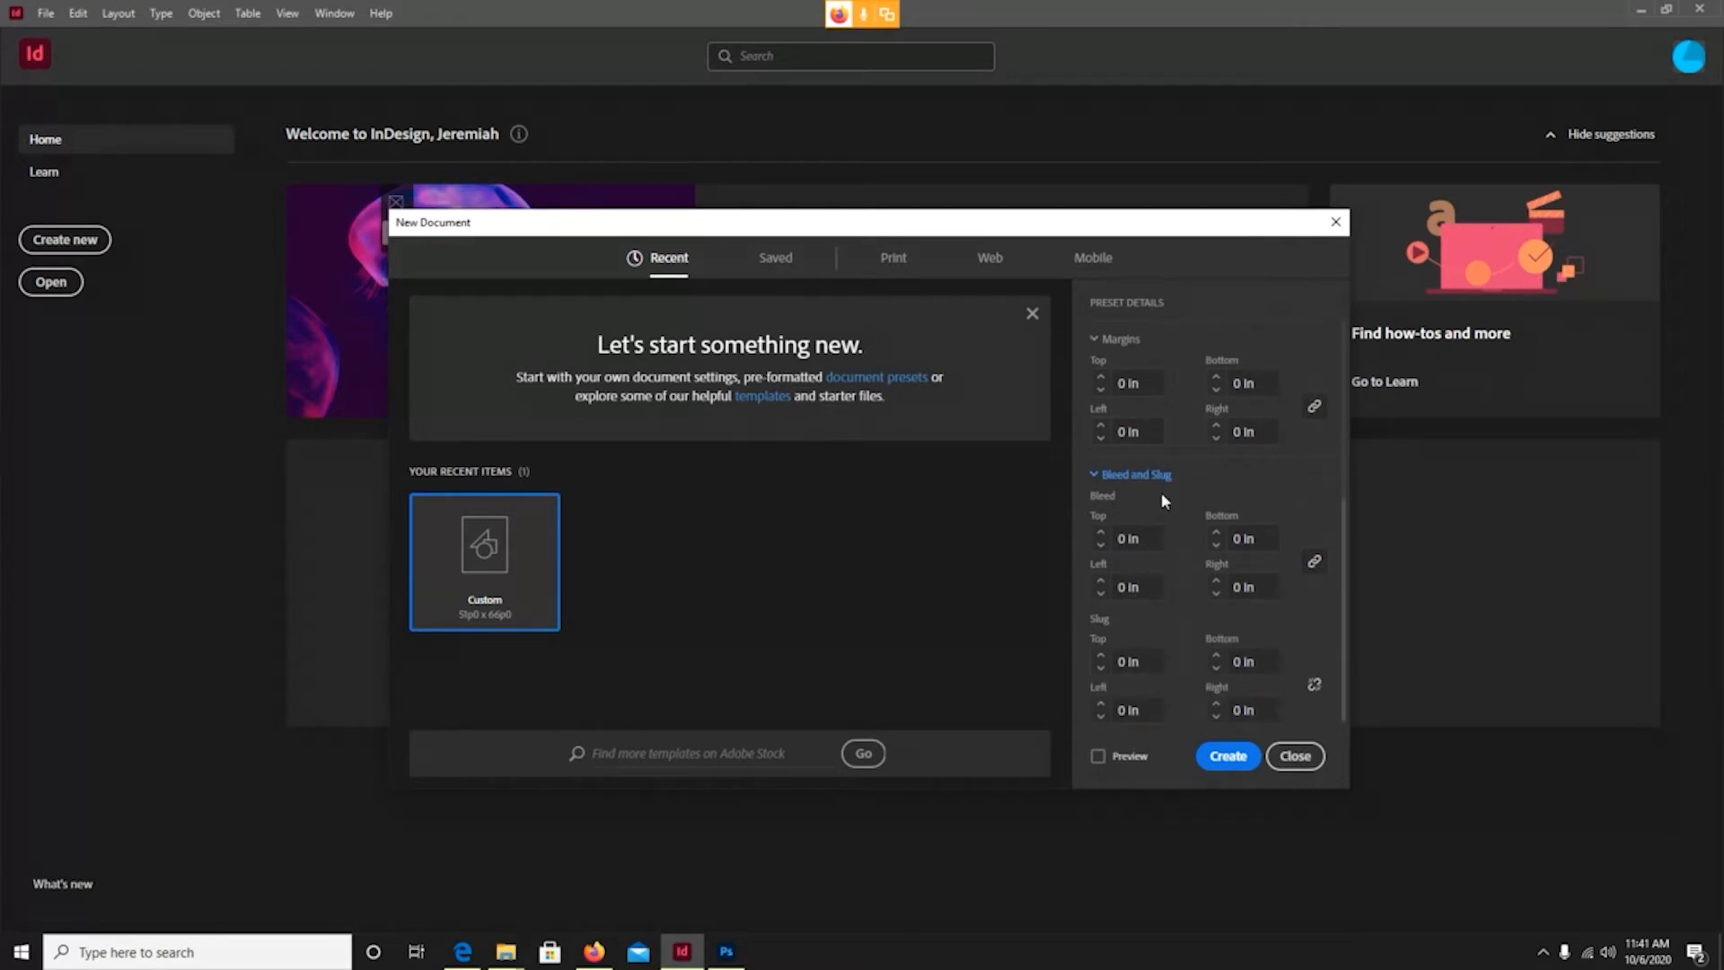
scroll(1161, 493, up, 1)
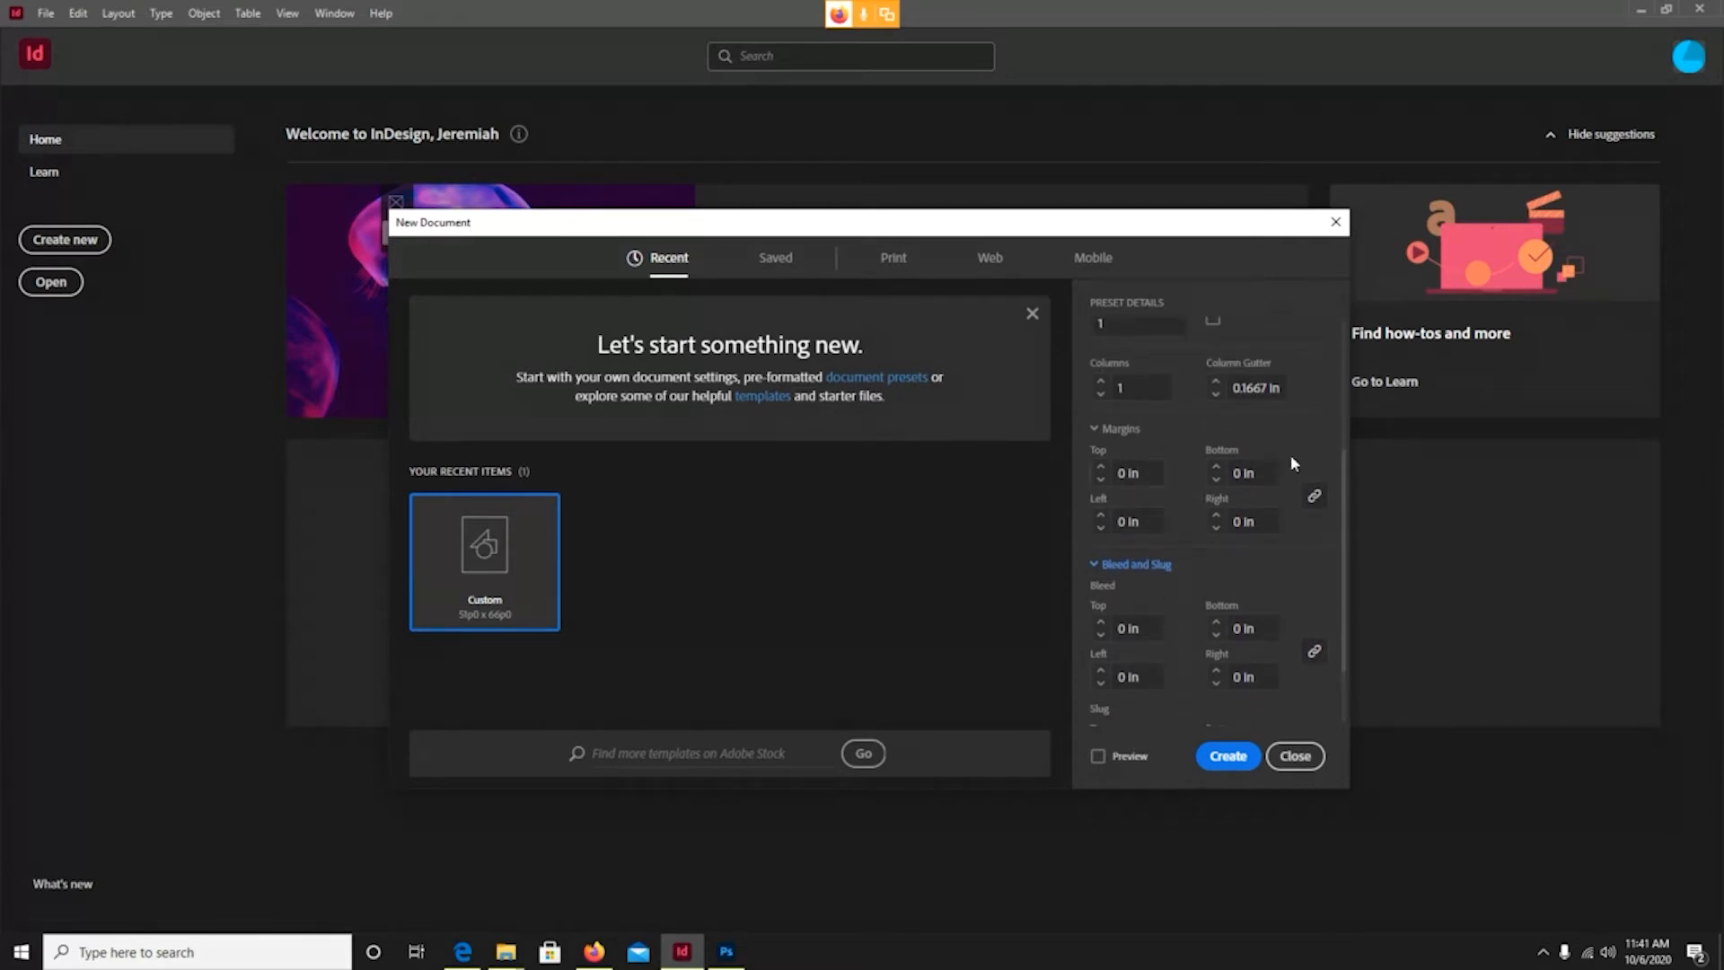
scroll(1198, 500, down, 1)
scroll(1195, 491, up, 2)
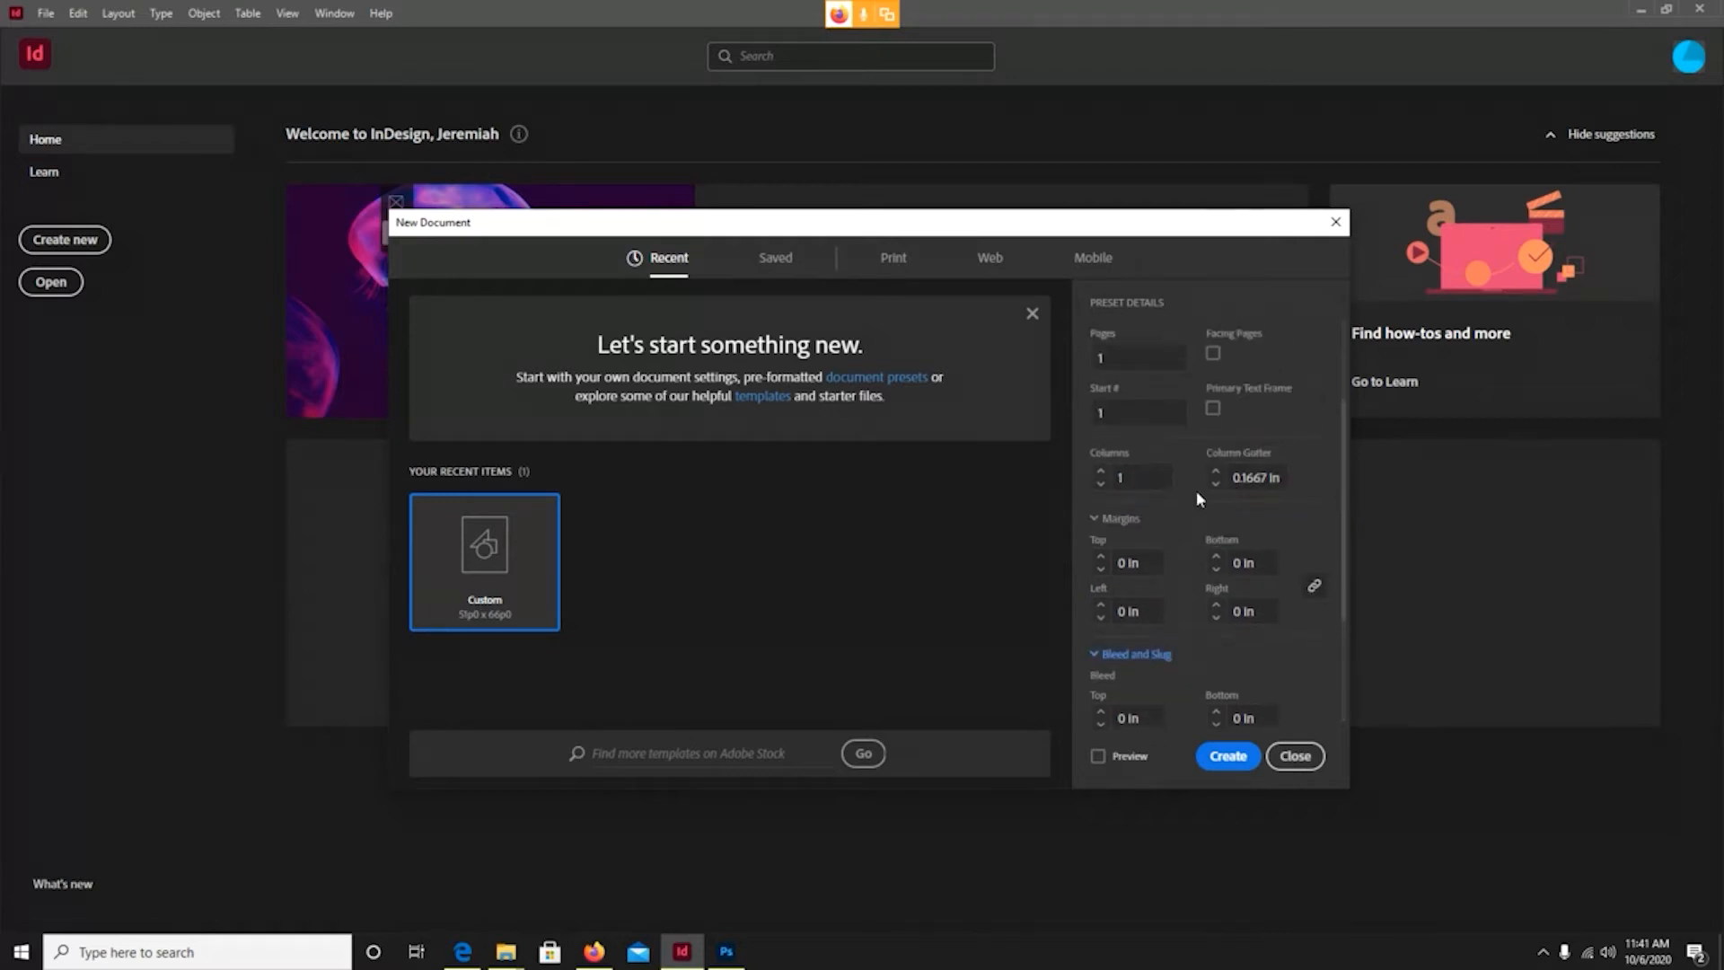
Try linked margins of 0.5 in on all sides and return them to 0 in.
click(1101, 557)
click(1101, 557)
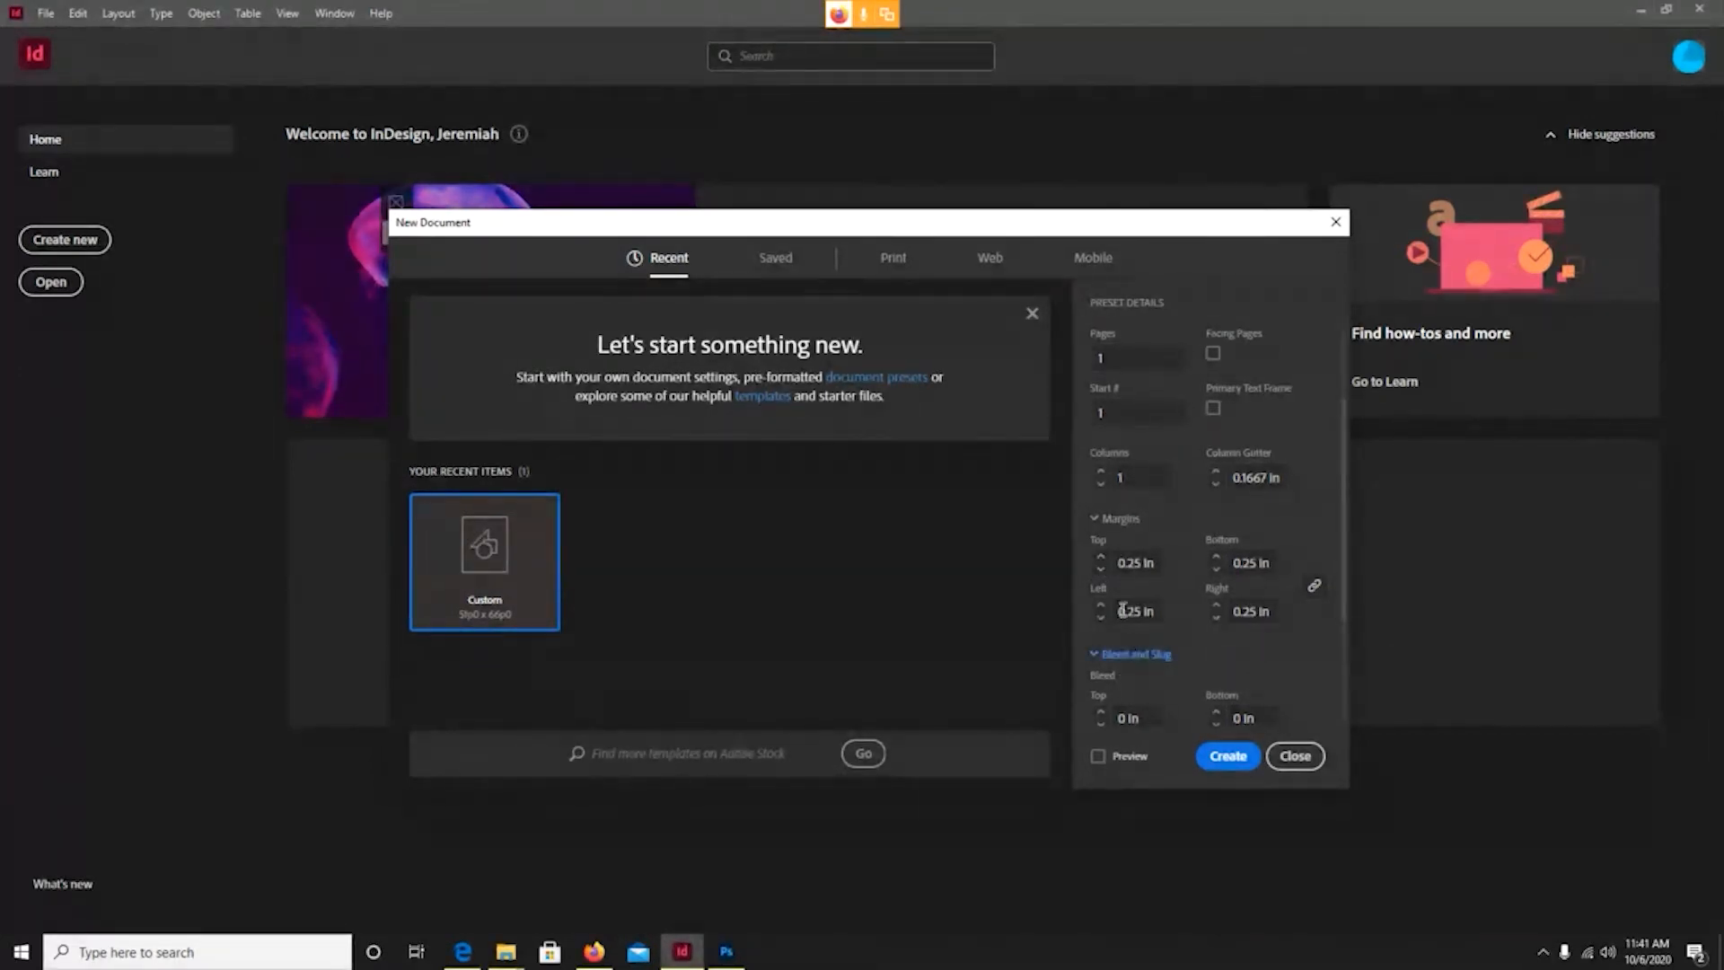
click(1101, 558)
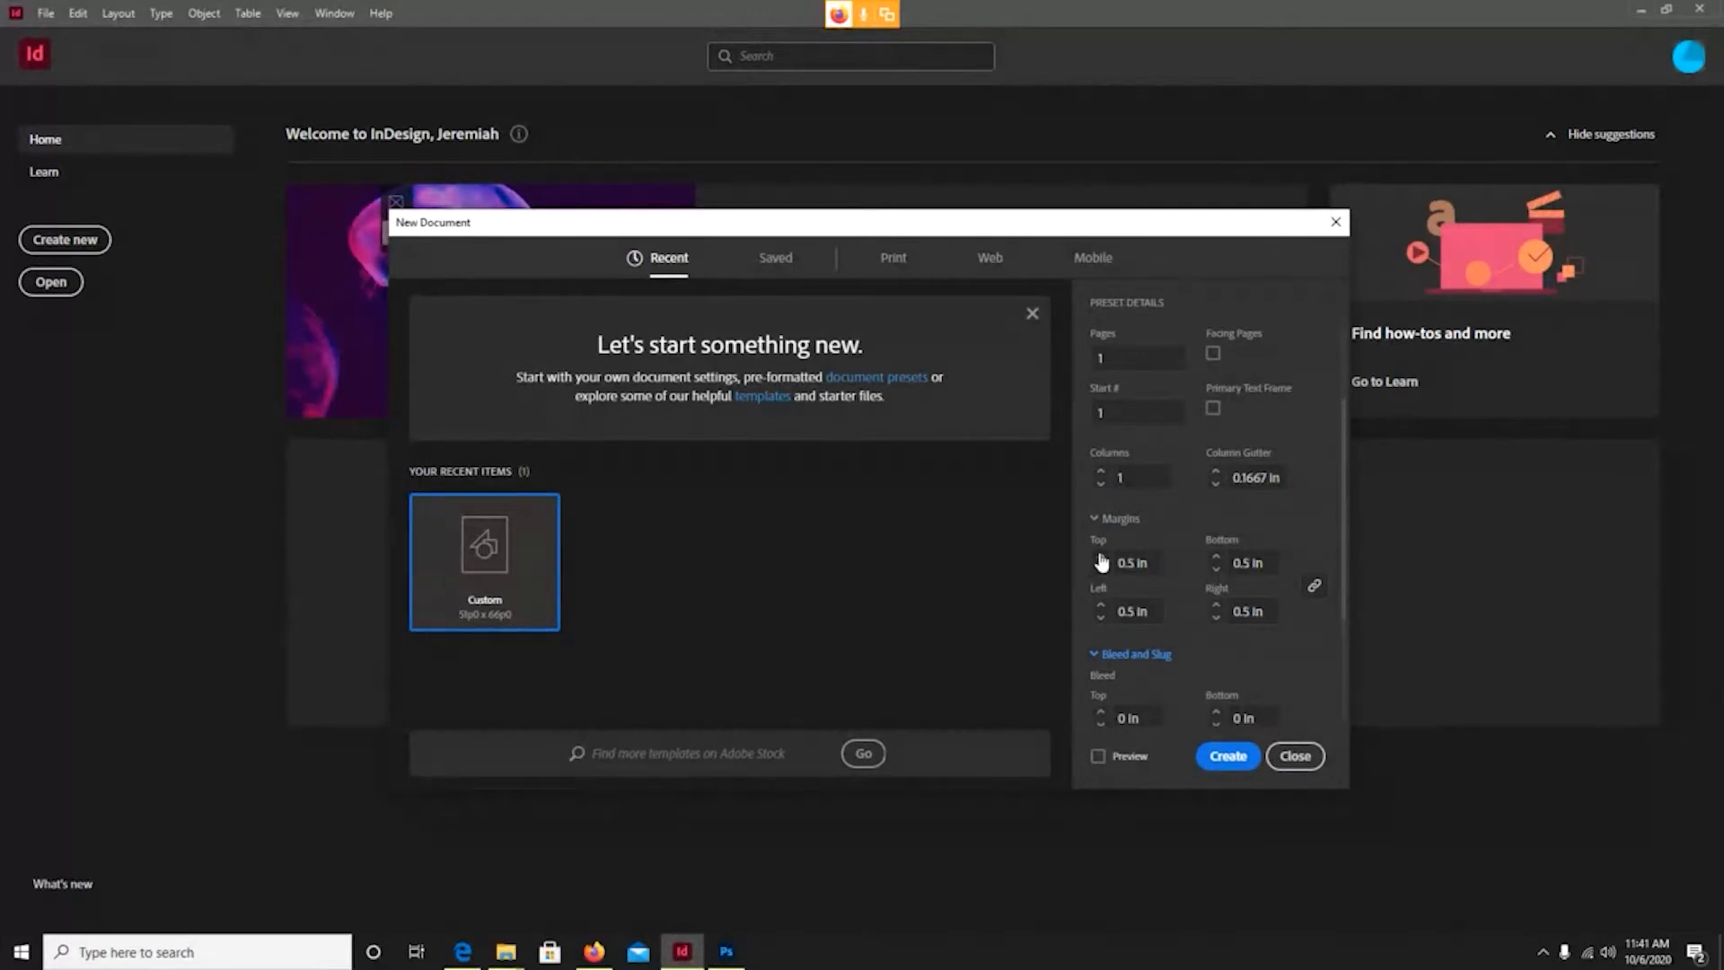
click(1100, 571)
click(1101, 571)
click(1100, 571)
Examine the bleed, slug and margin settings, collapsing and re-expanding both the Bleed and Slug section and the Margins section.
scroll(1140, 521, down, 2)
scroll(1131, 535, up, 3)
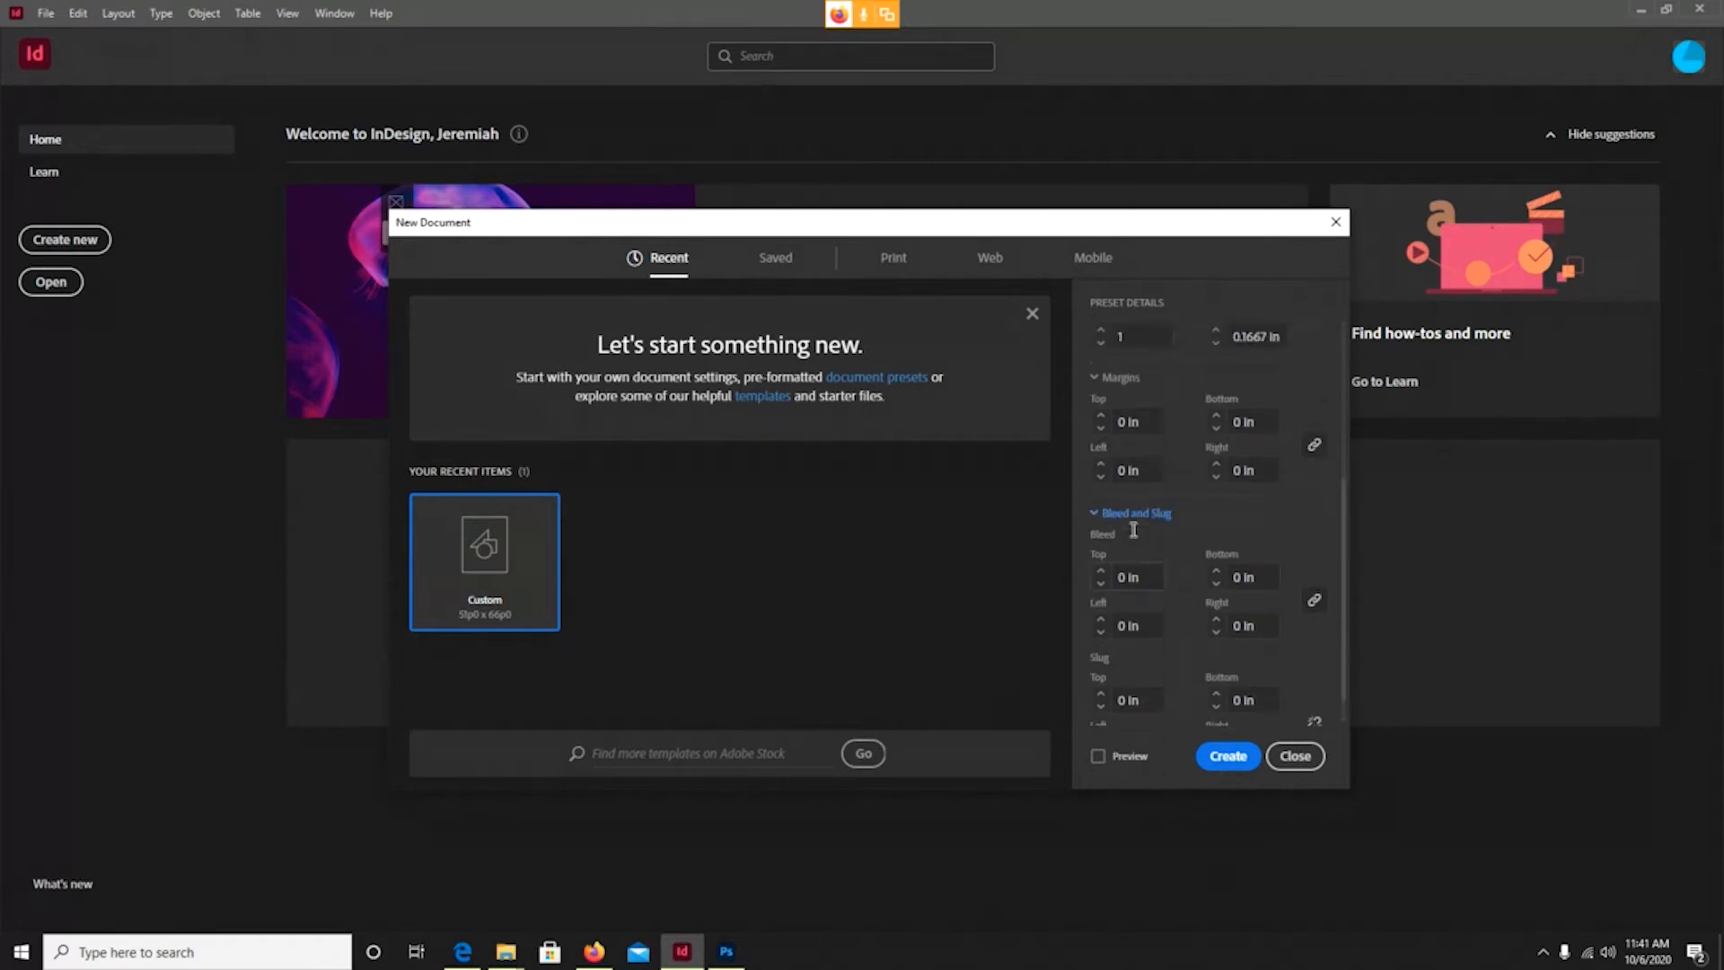
scroll(1122, 543, down, 3)
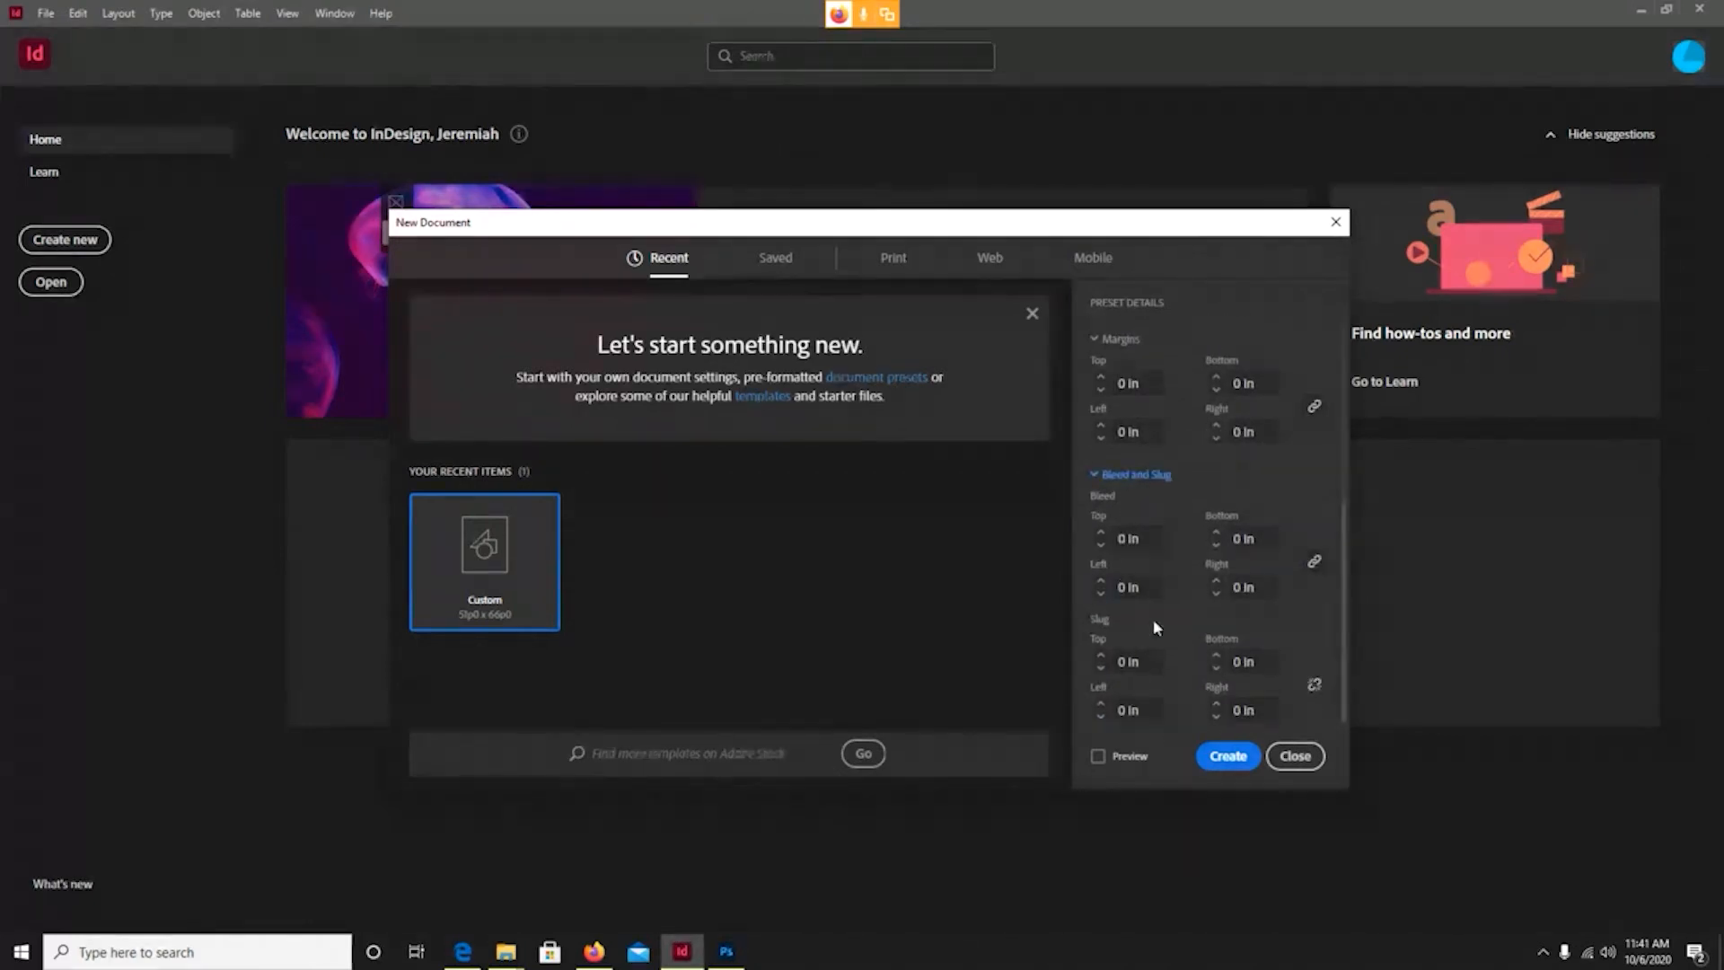
scroll(1151, 616, up, 1)
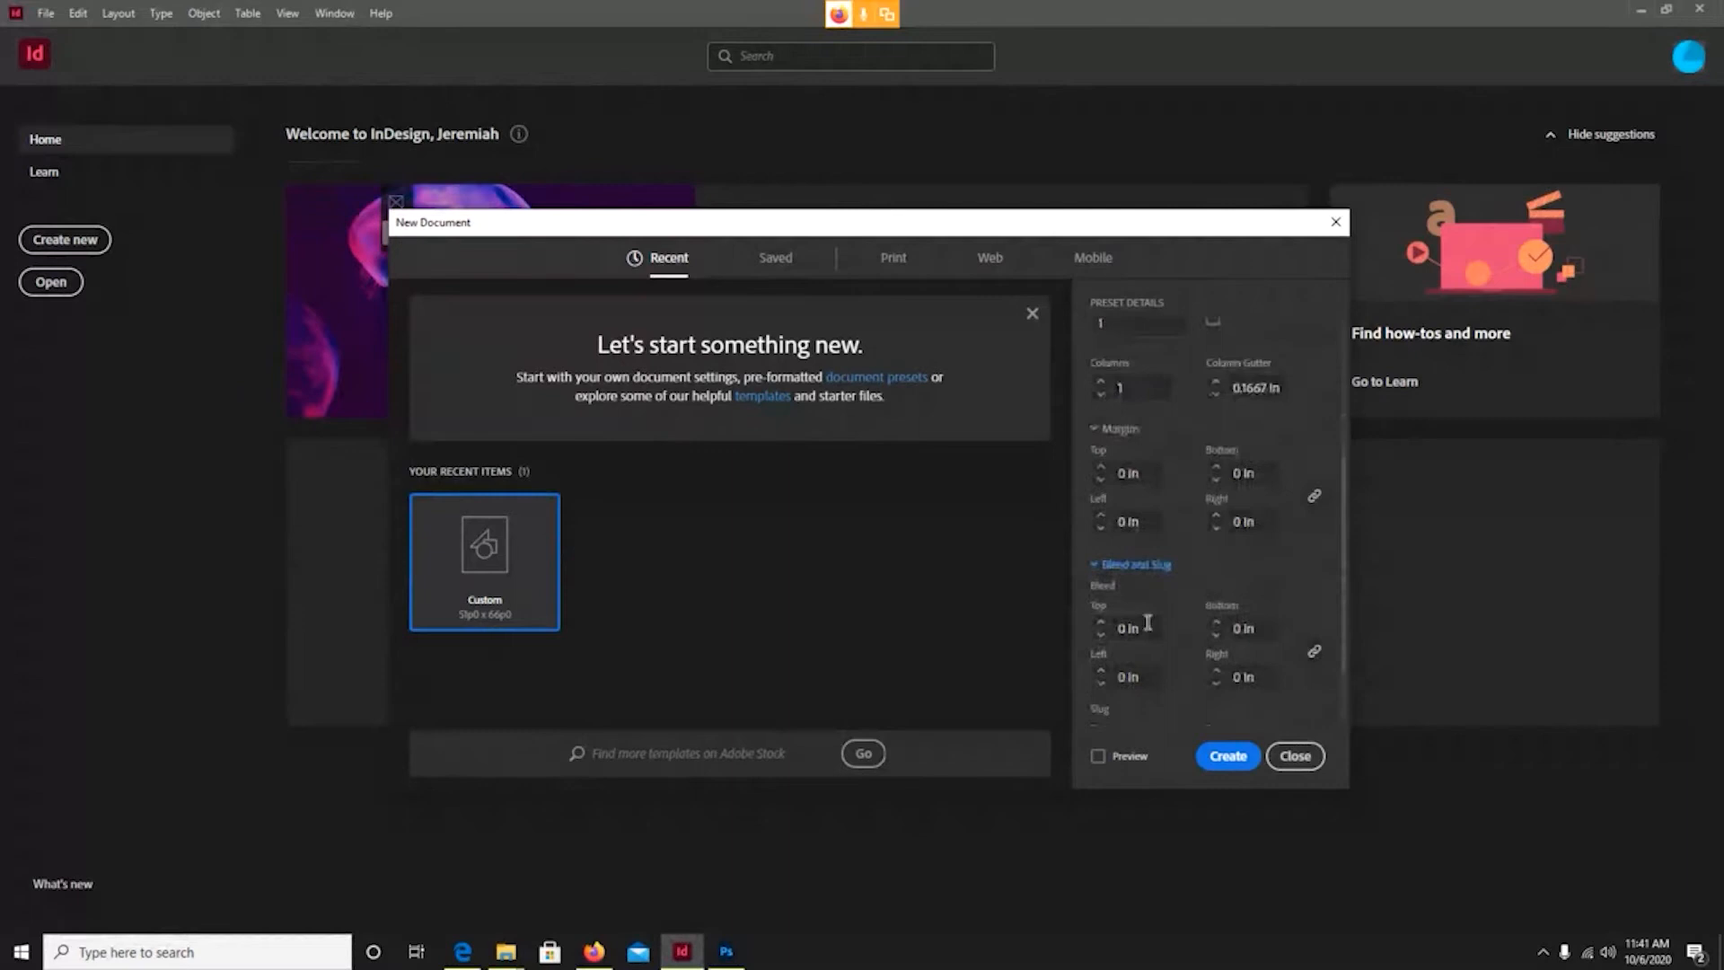
click(1096, 564)
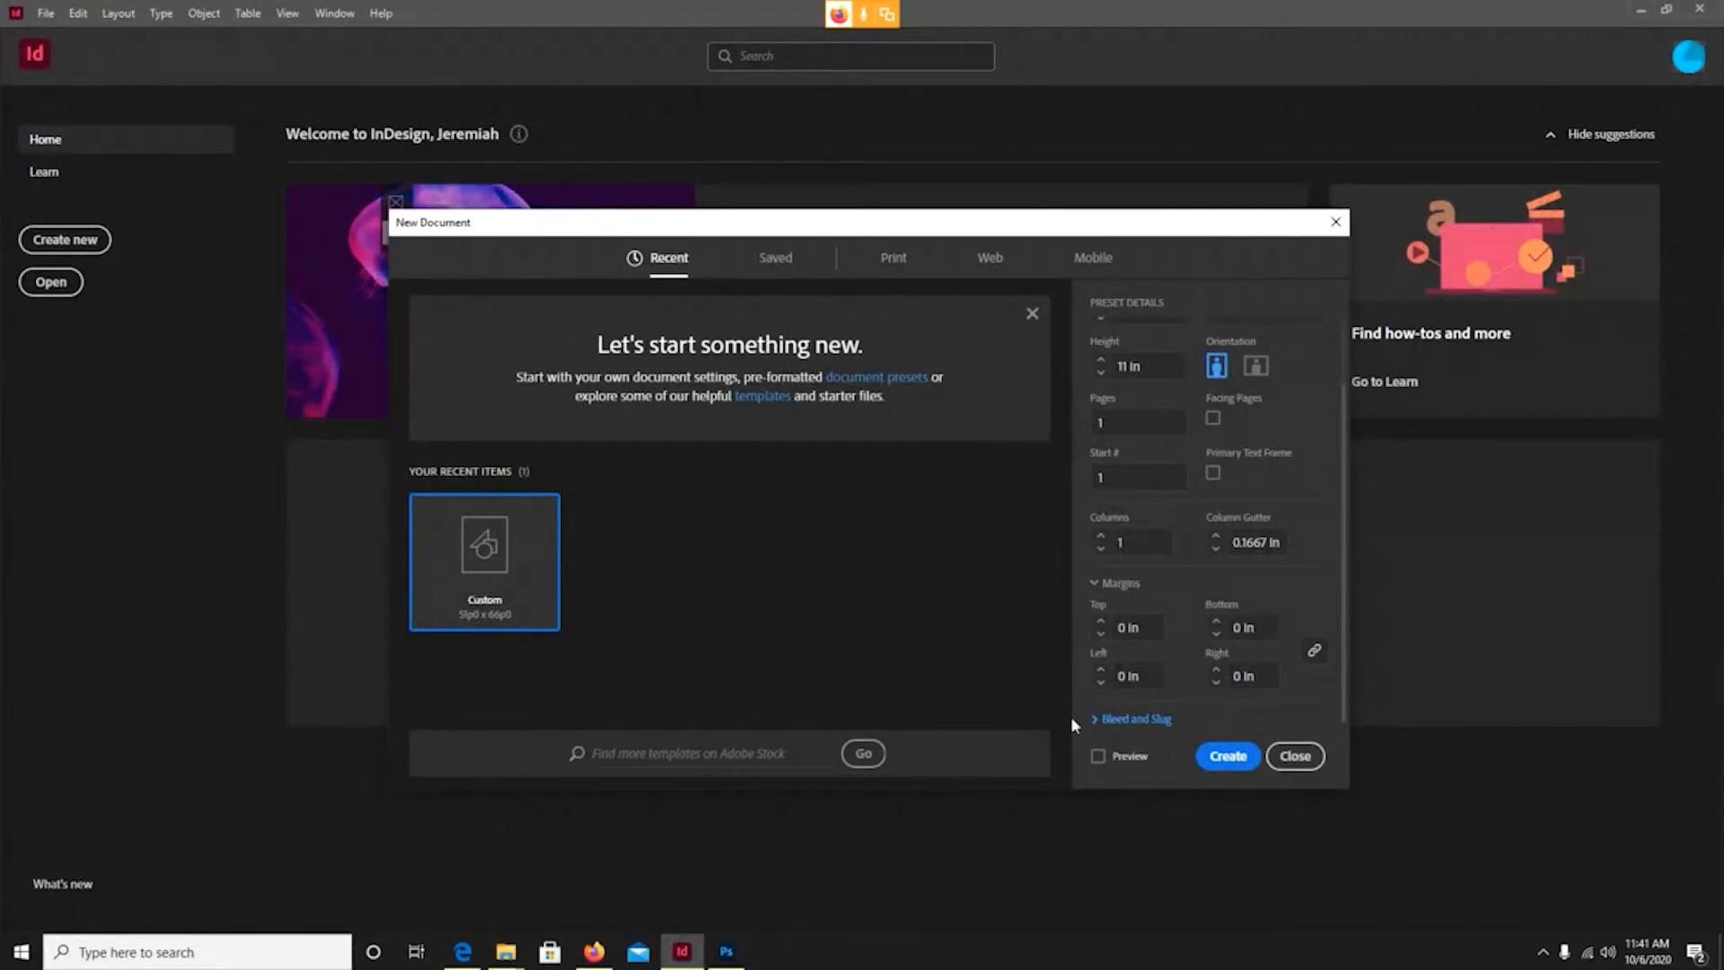
click(1138, 720)
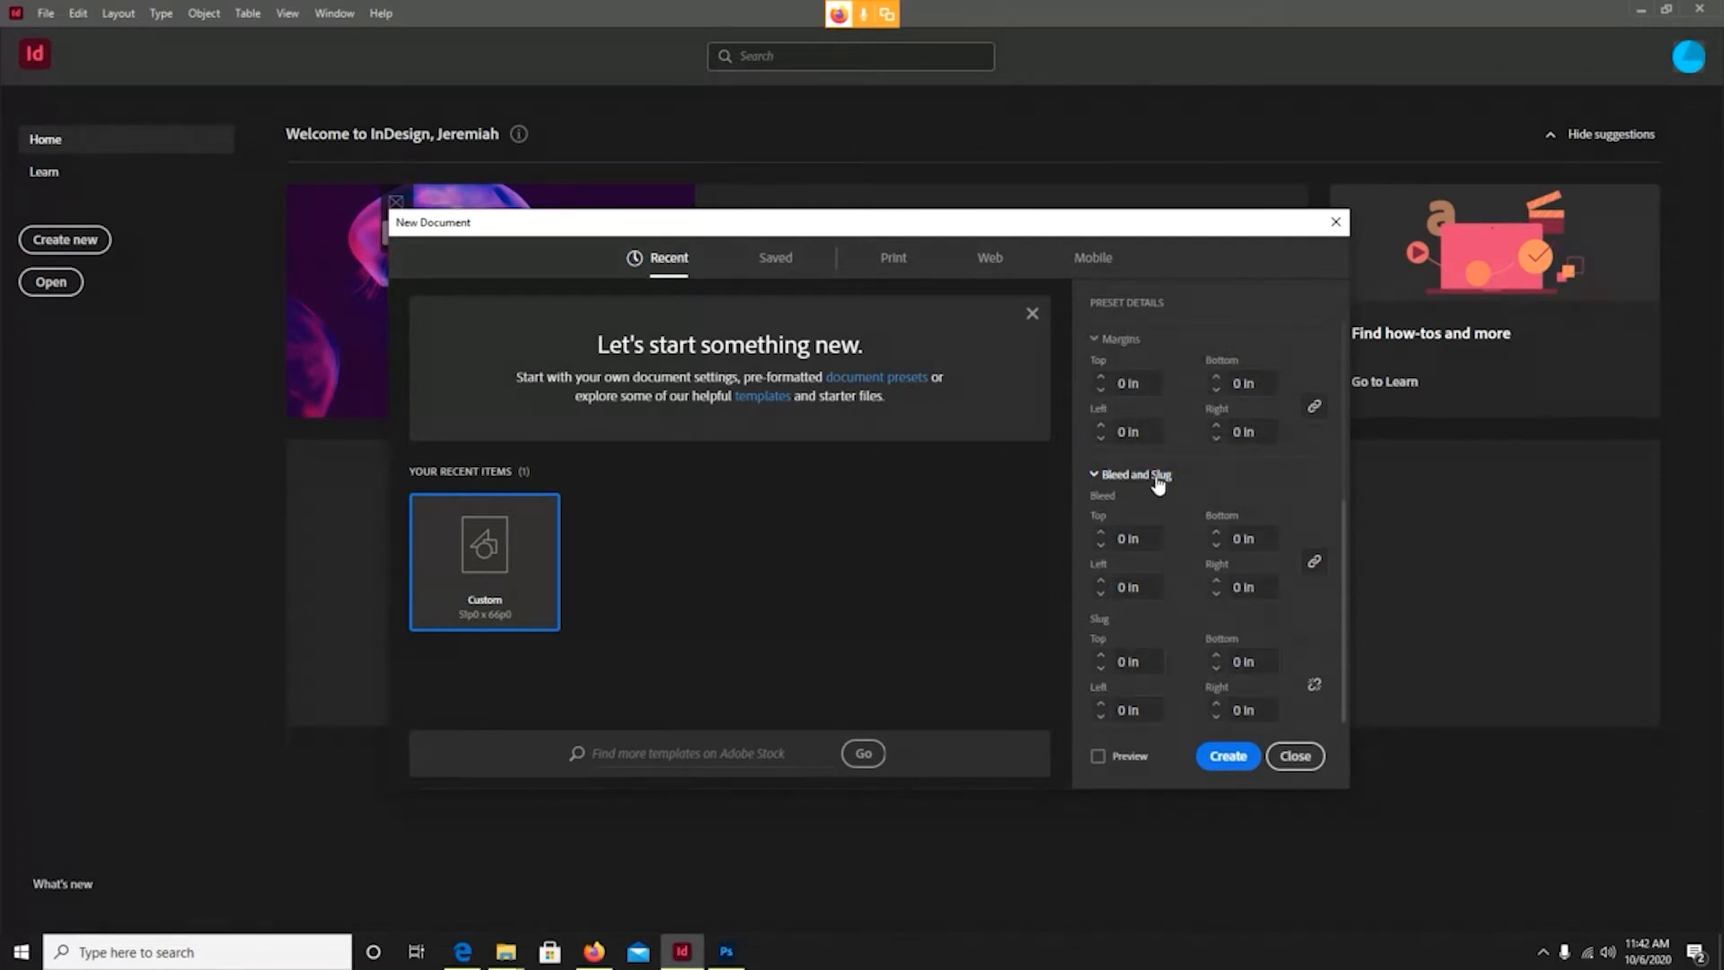
click(1148, 476)
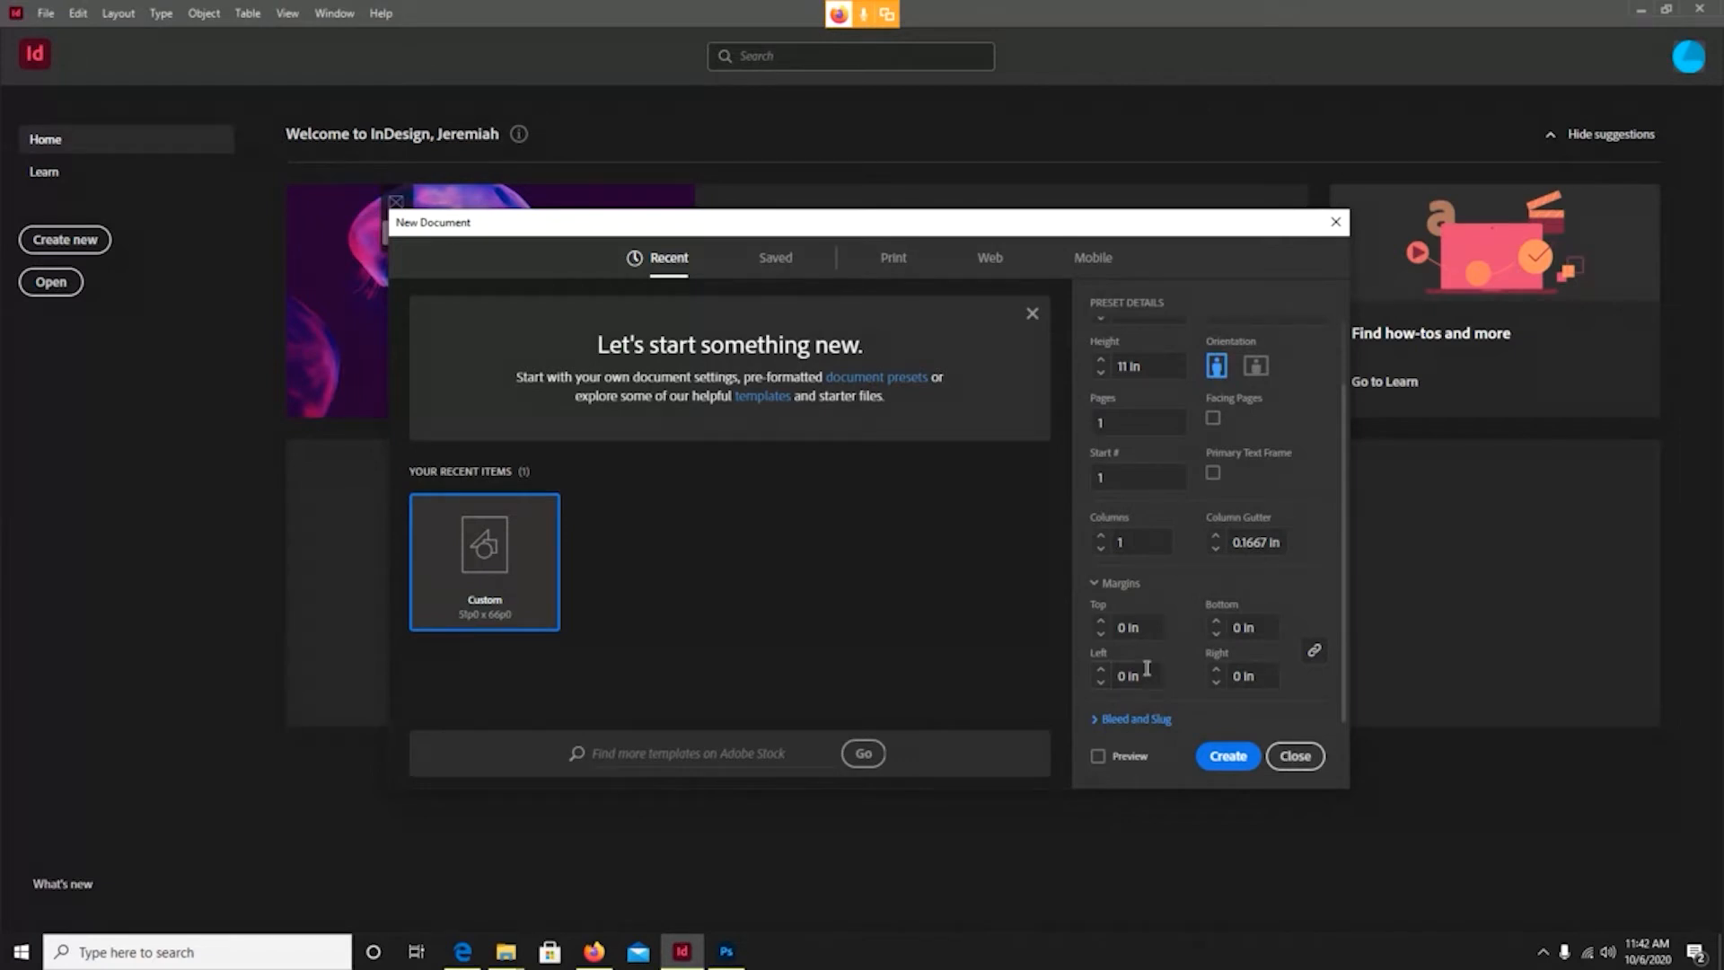
click(1135, 721)
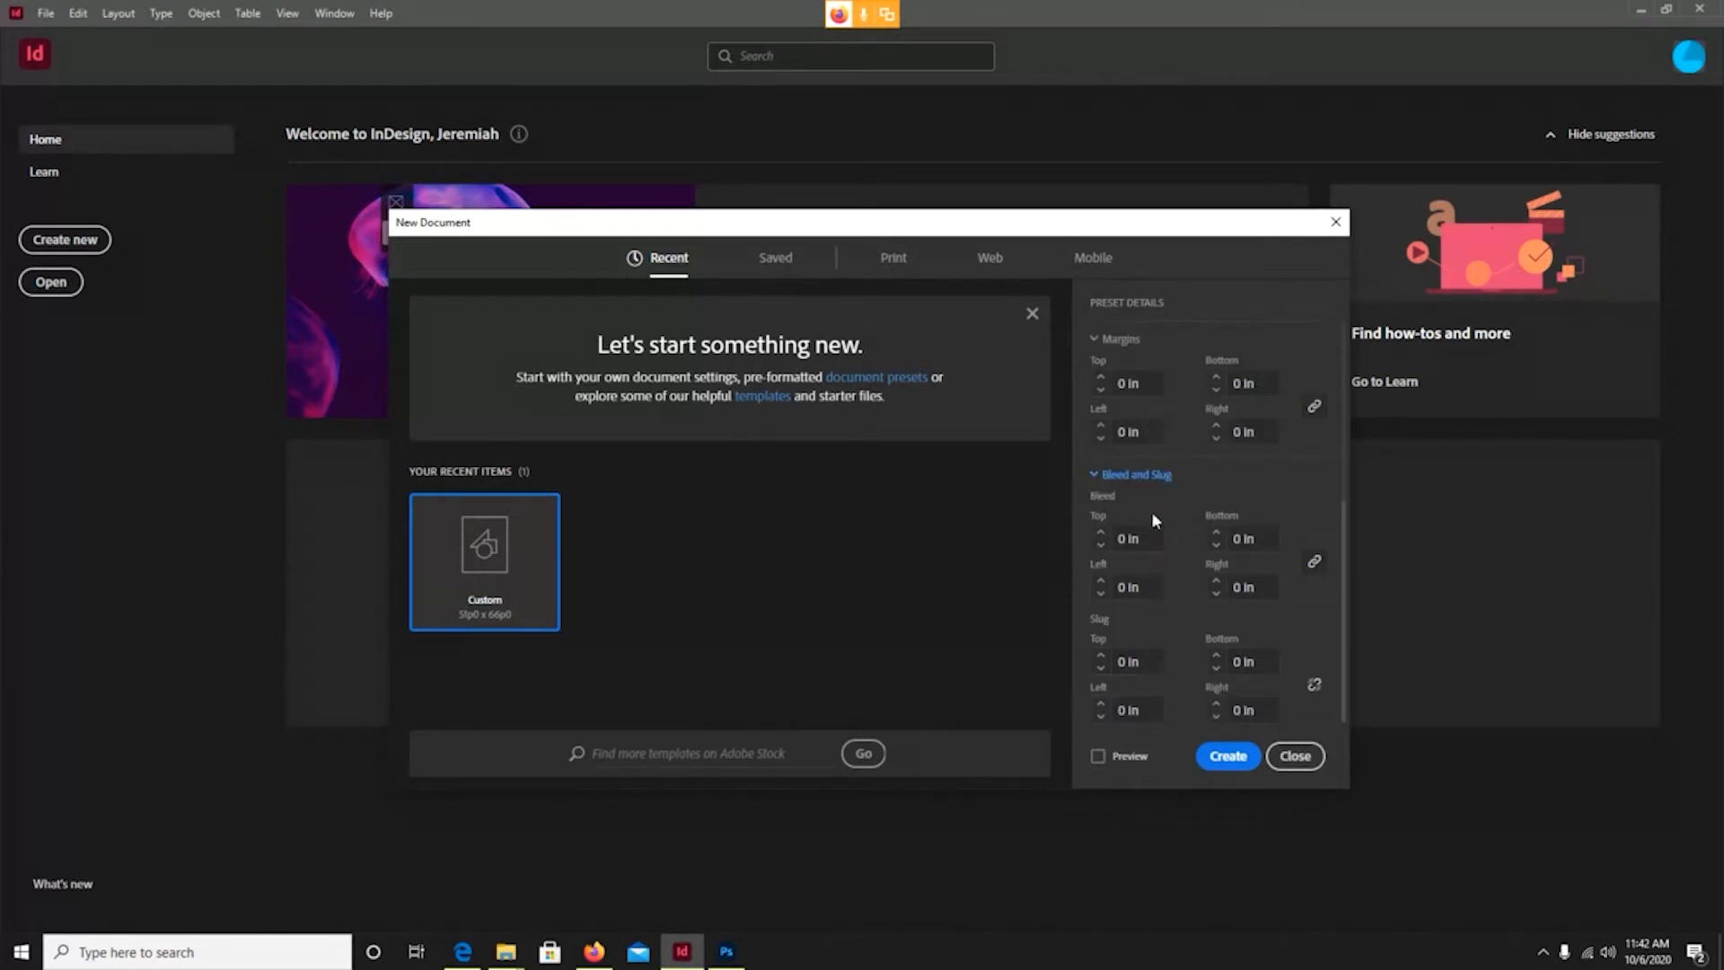
scroll(1156, 521, up, 4)
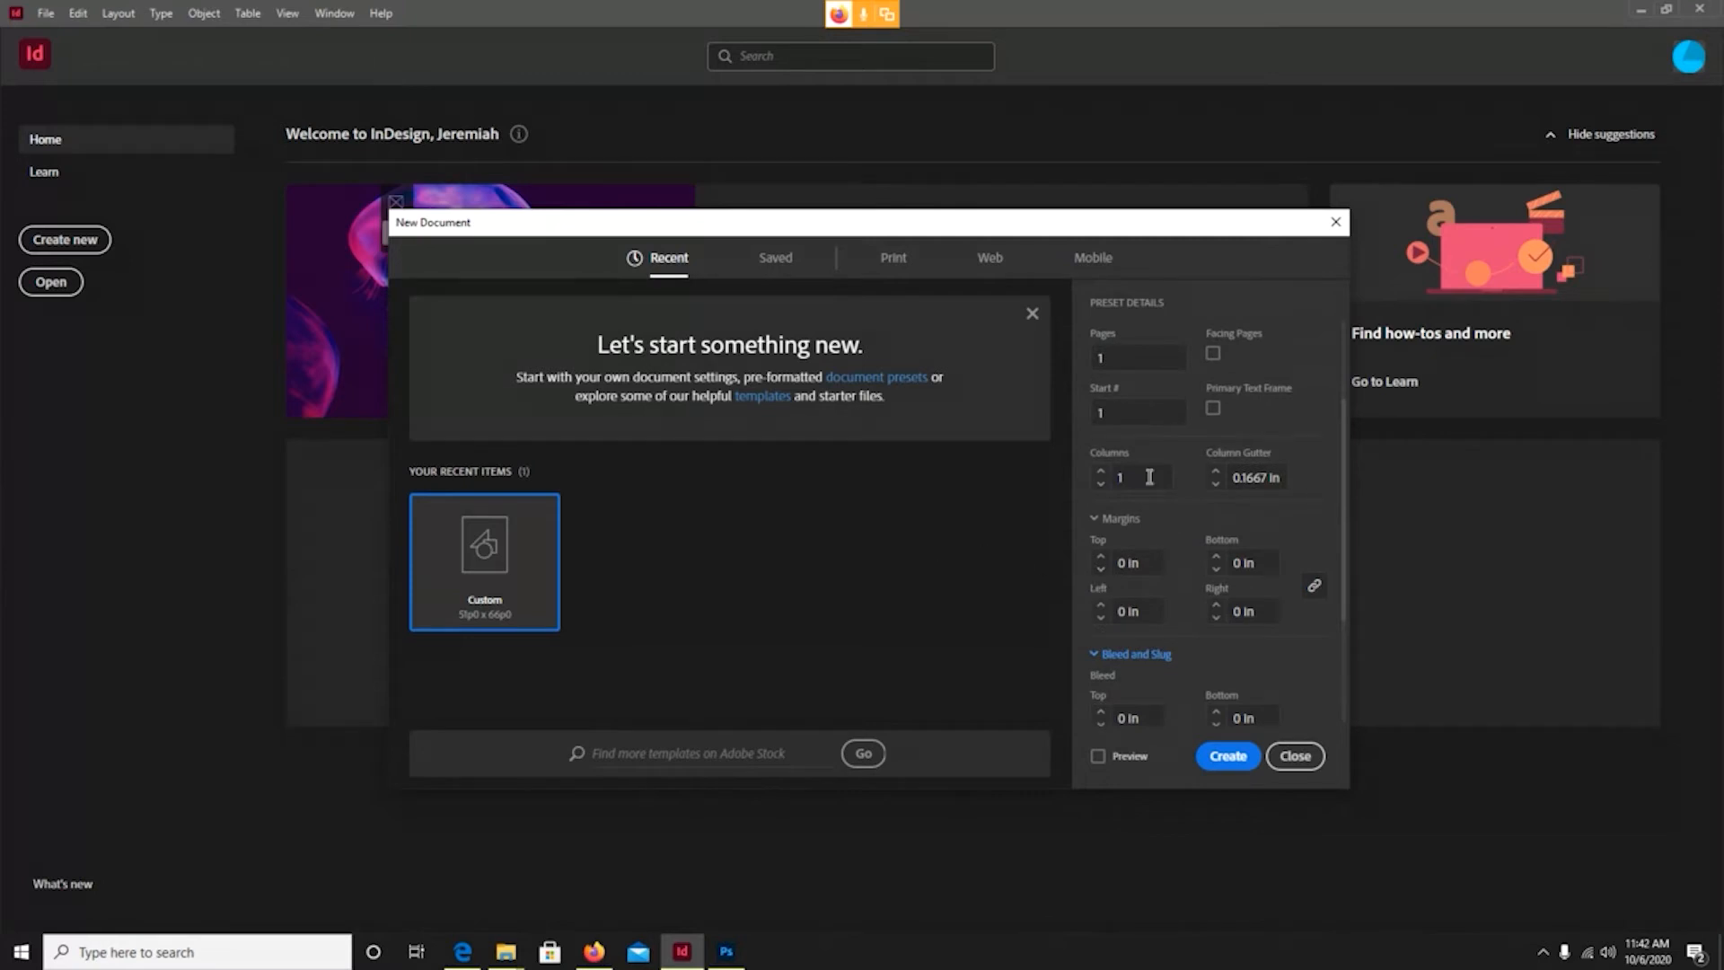
click(1126, 530)
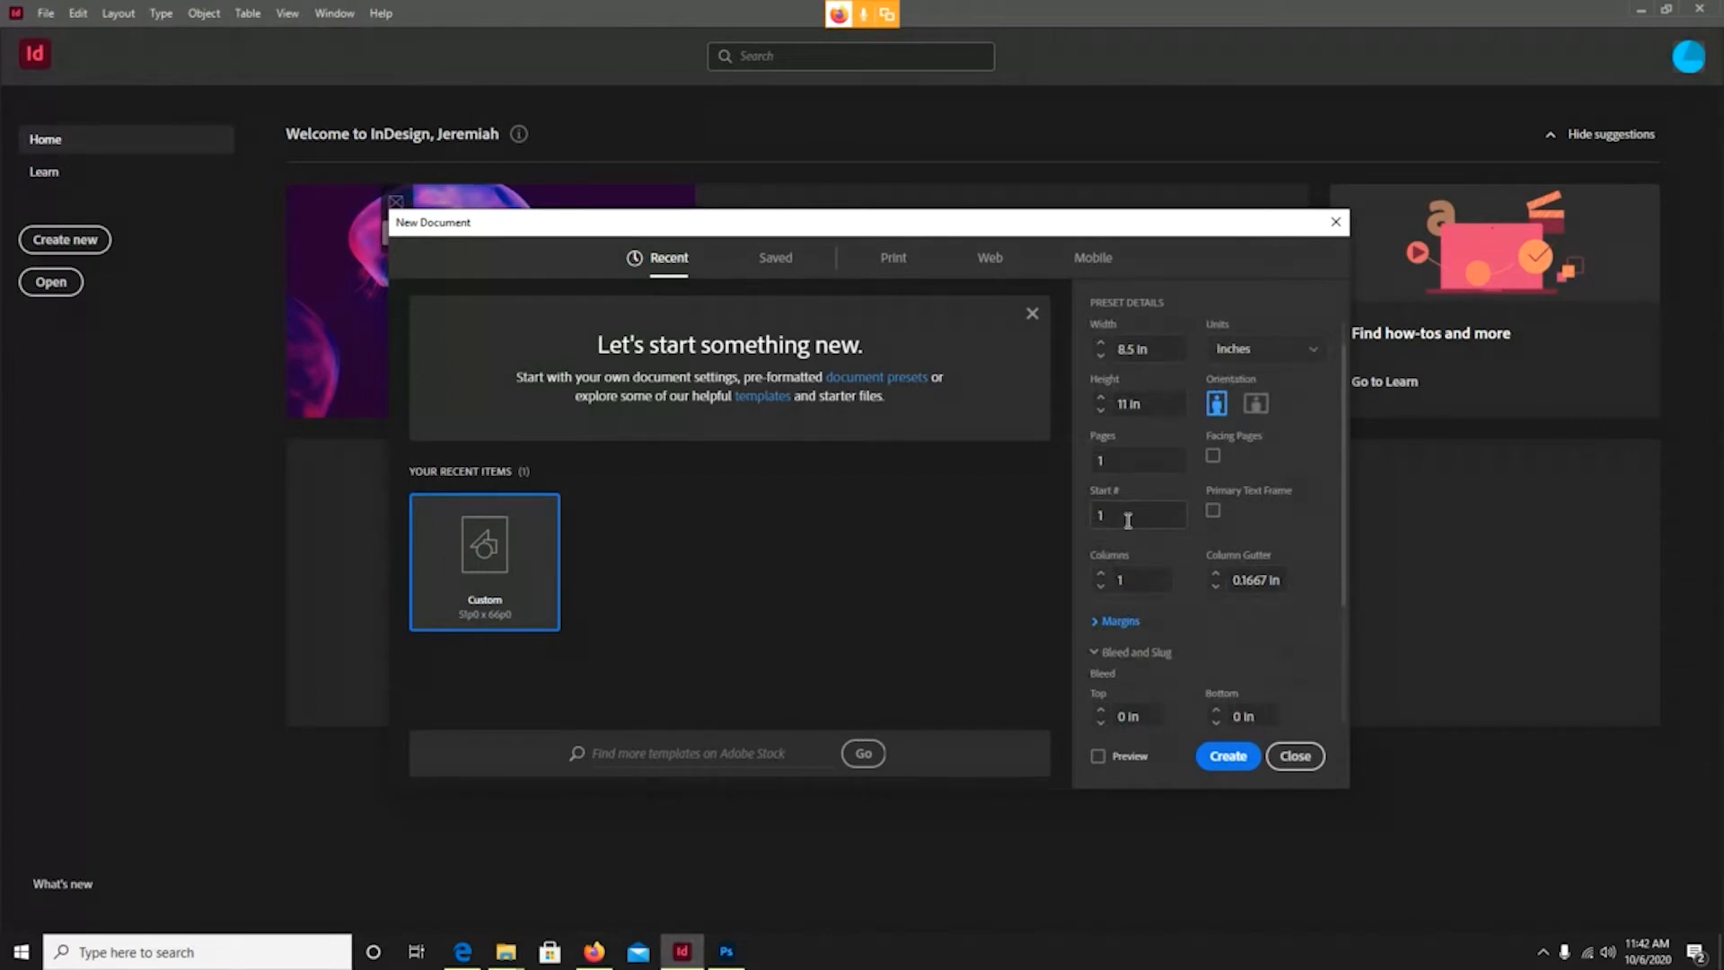
click(1123, 623)
scroll(1173, 560, up, 2)
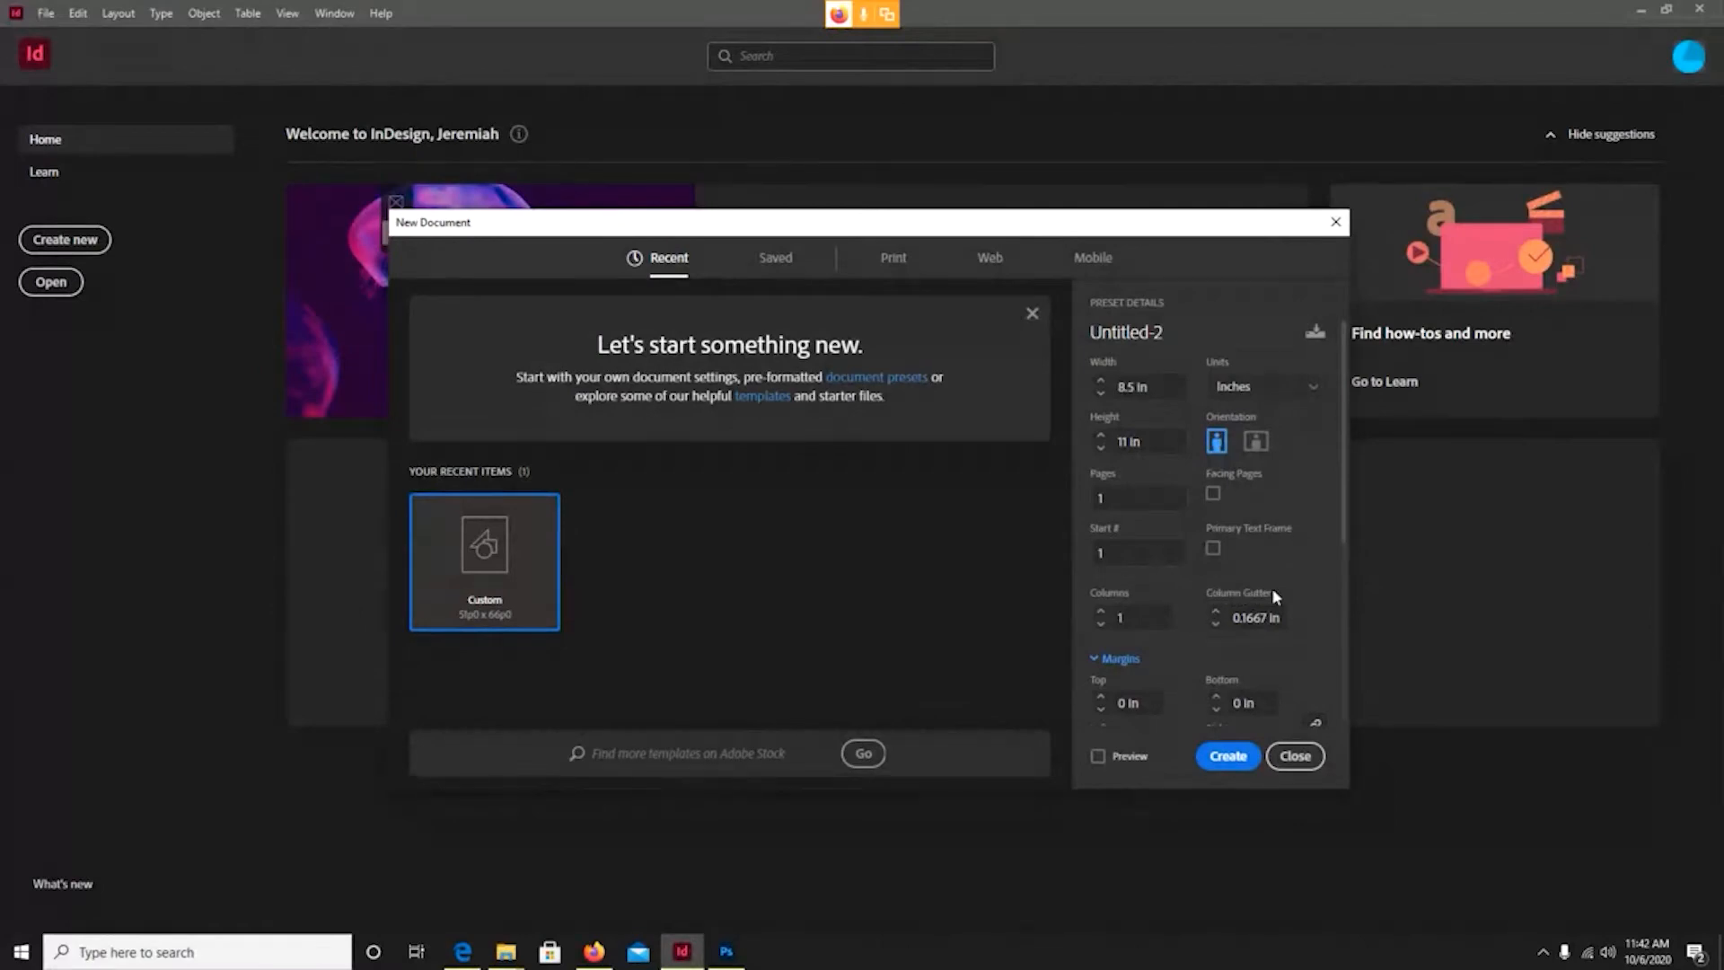
Switch to Firefox to read the group chat of the Blackboard Collaborate session, and return to InDesign.
click(597, 963)
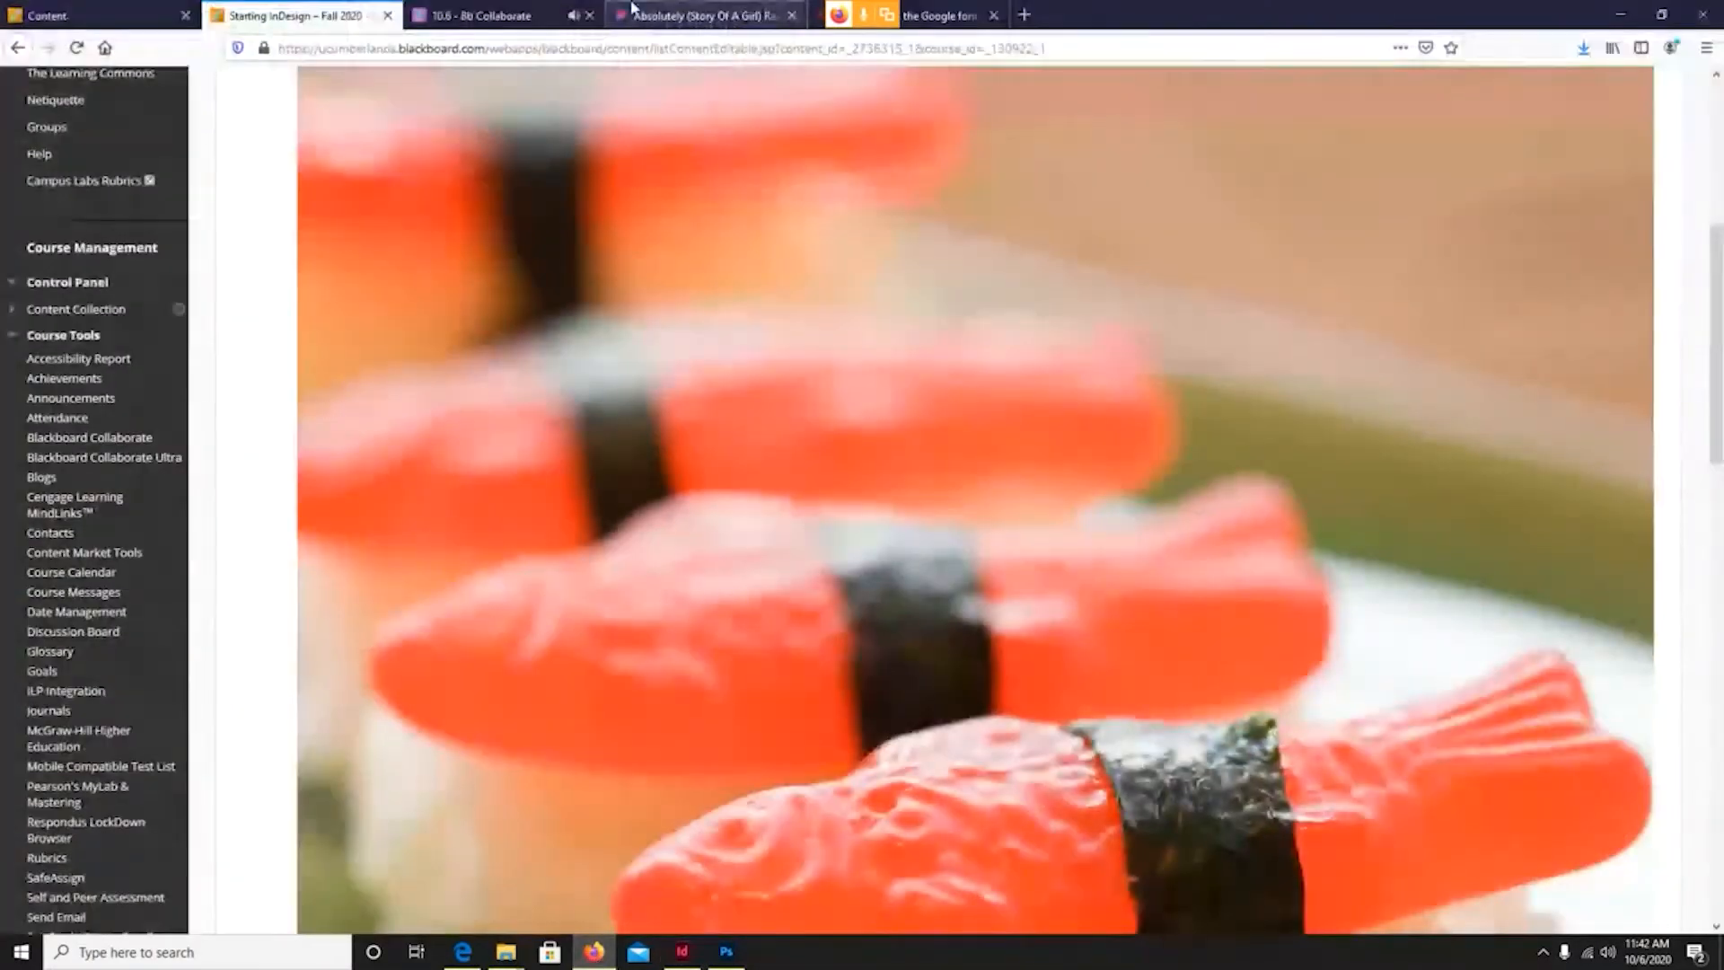
click(943, 17)
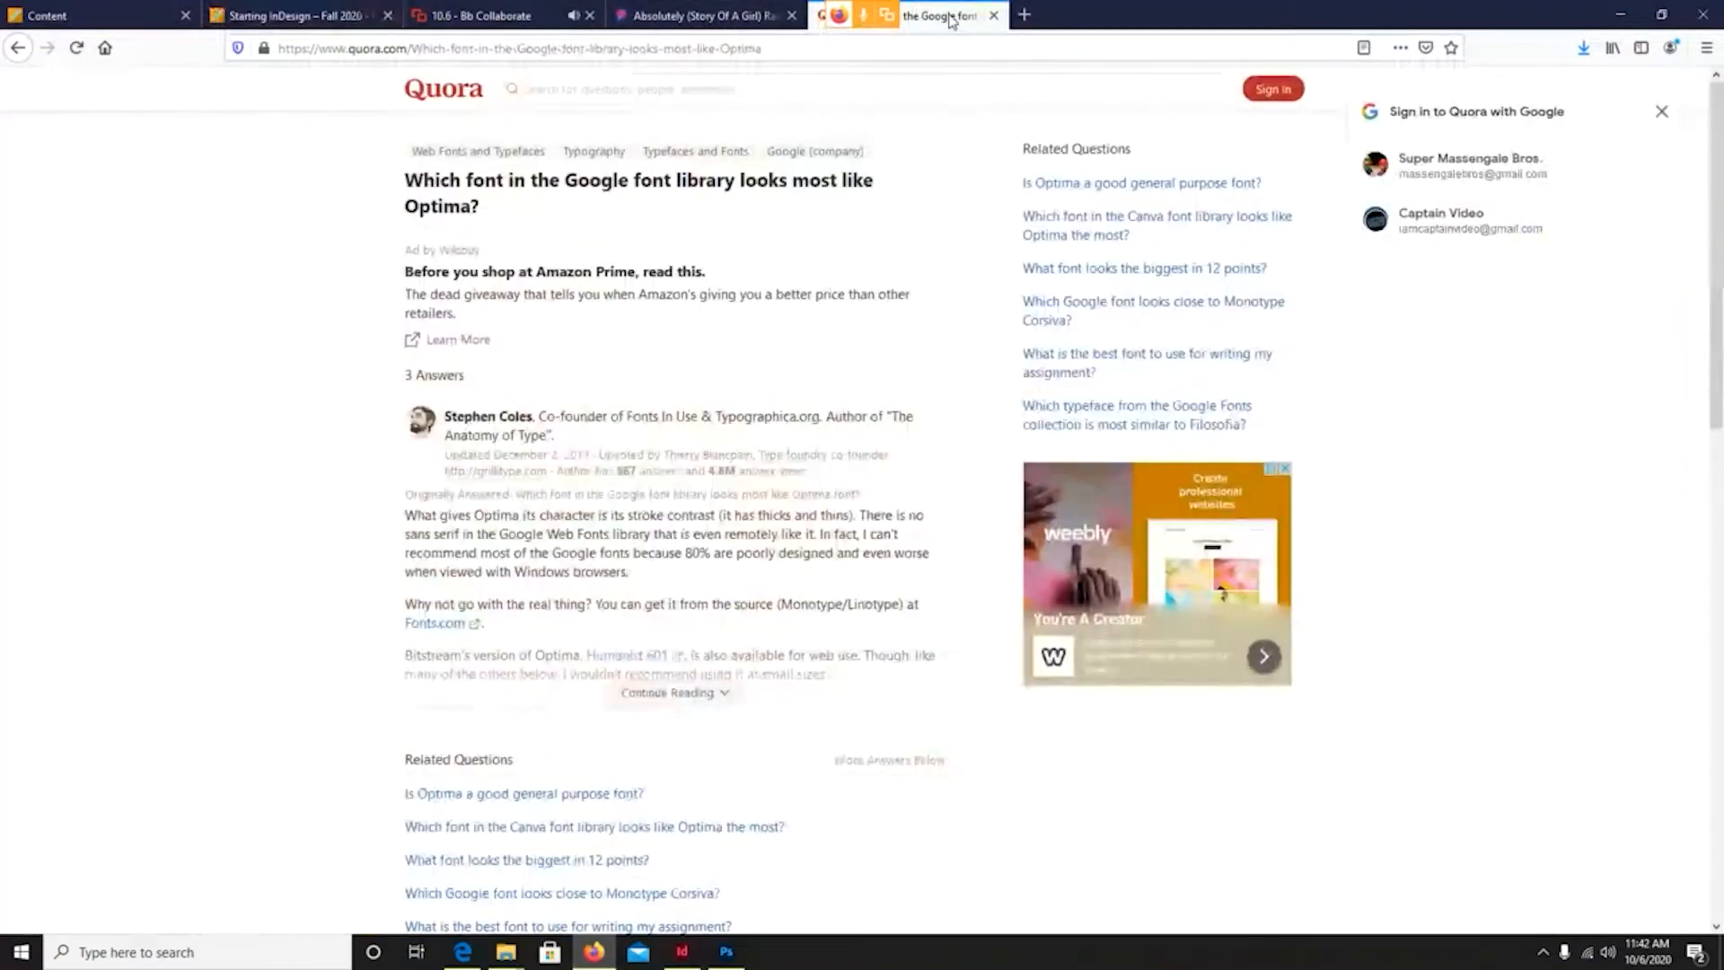
click(495, 18)
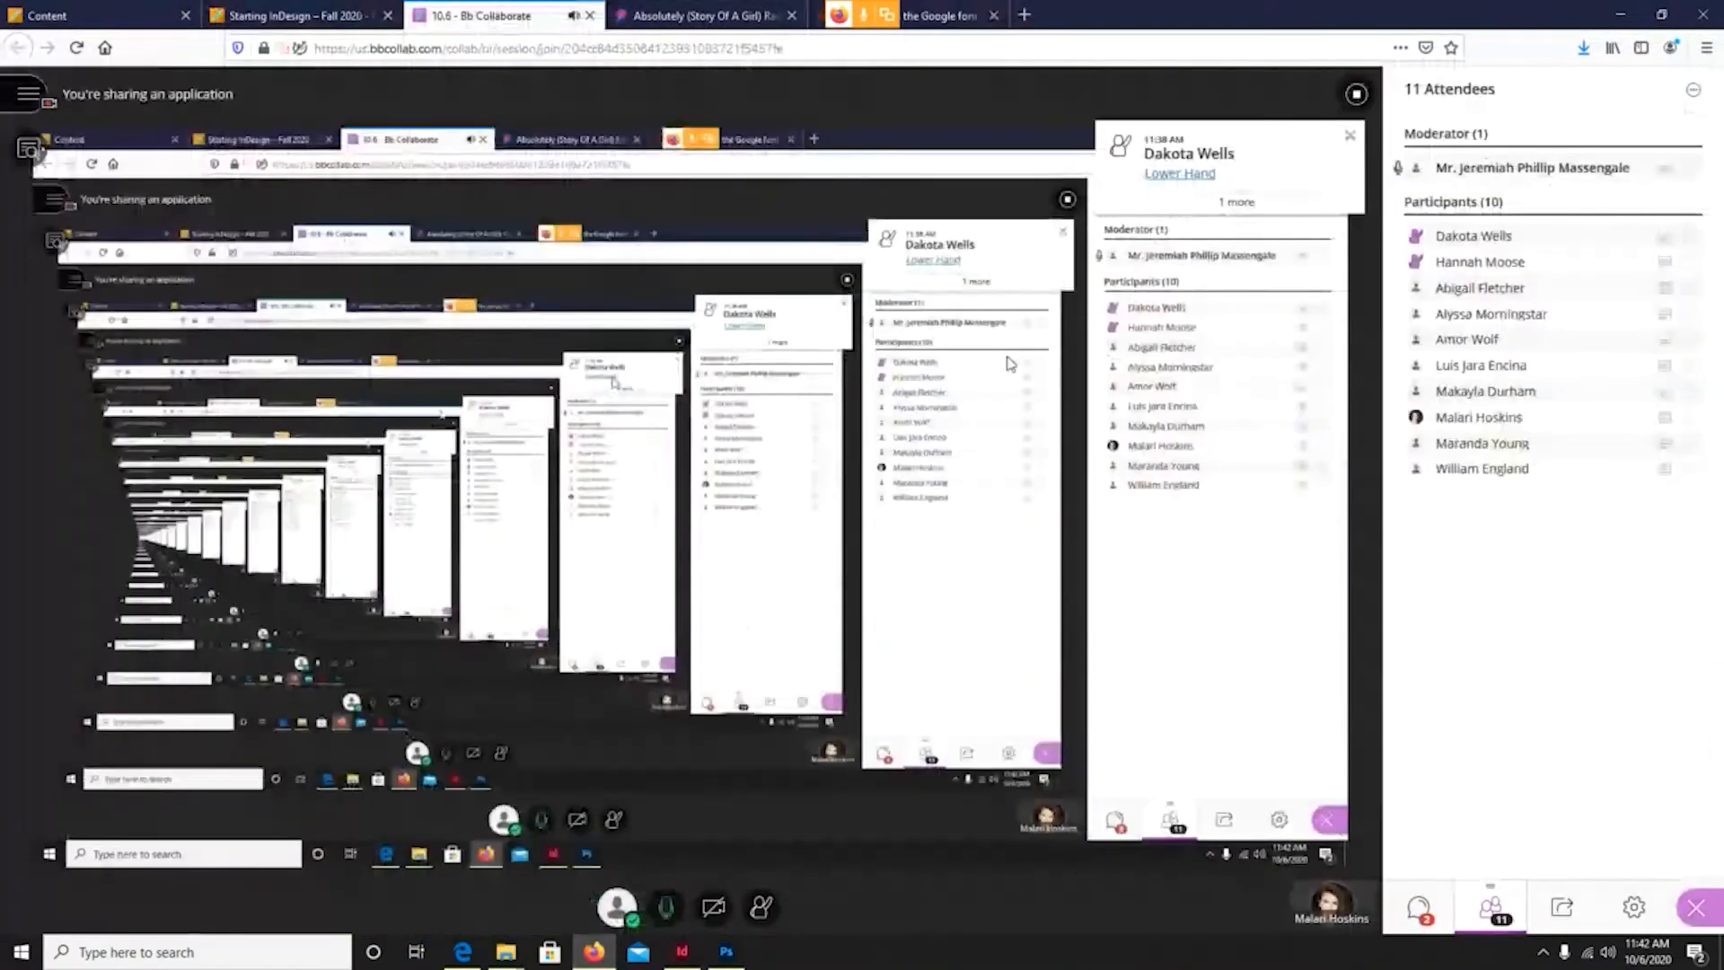
click(1419, 905)
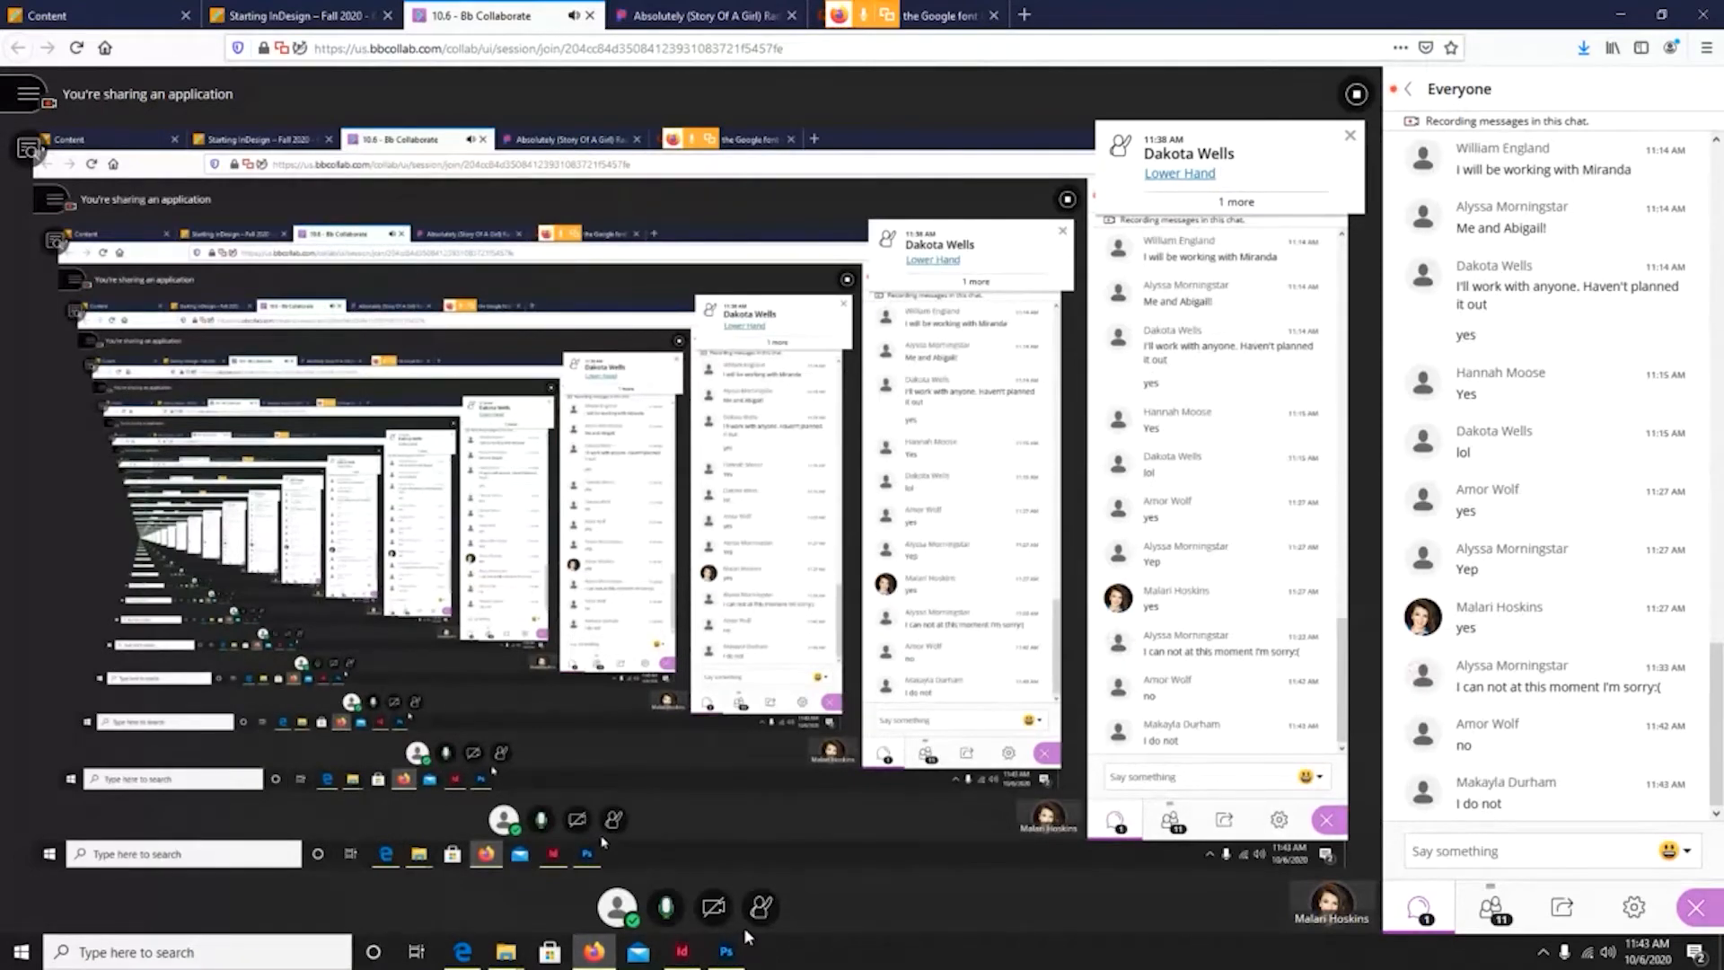
click(723, 957)
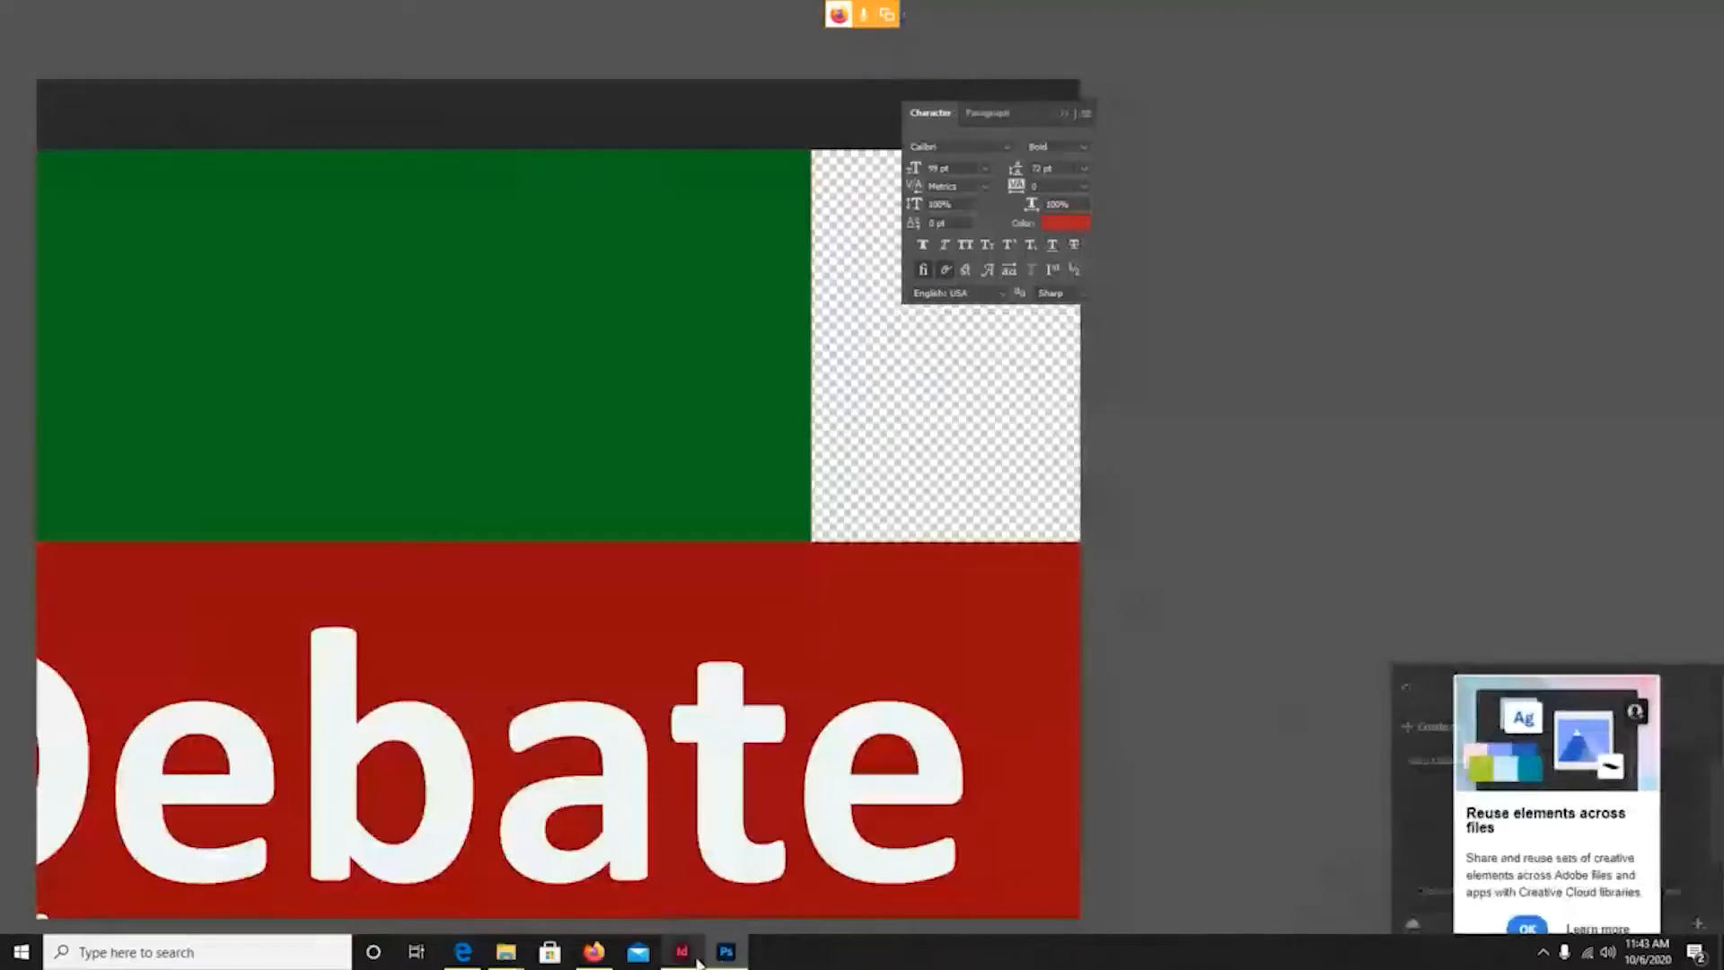
click(681, 952)
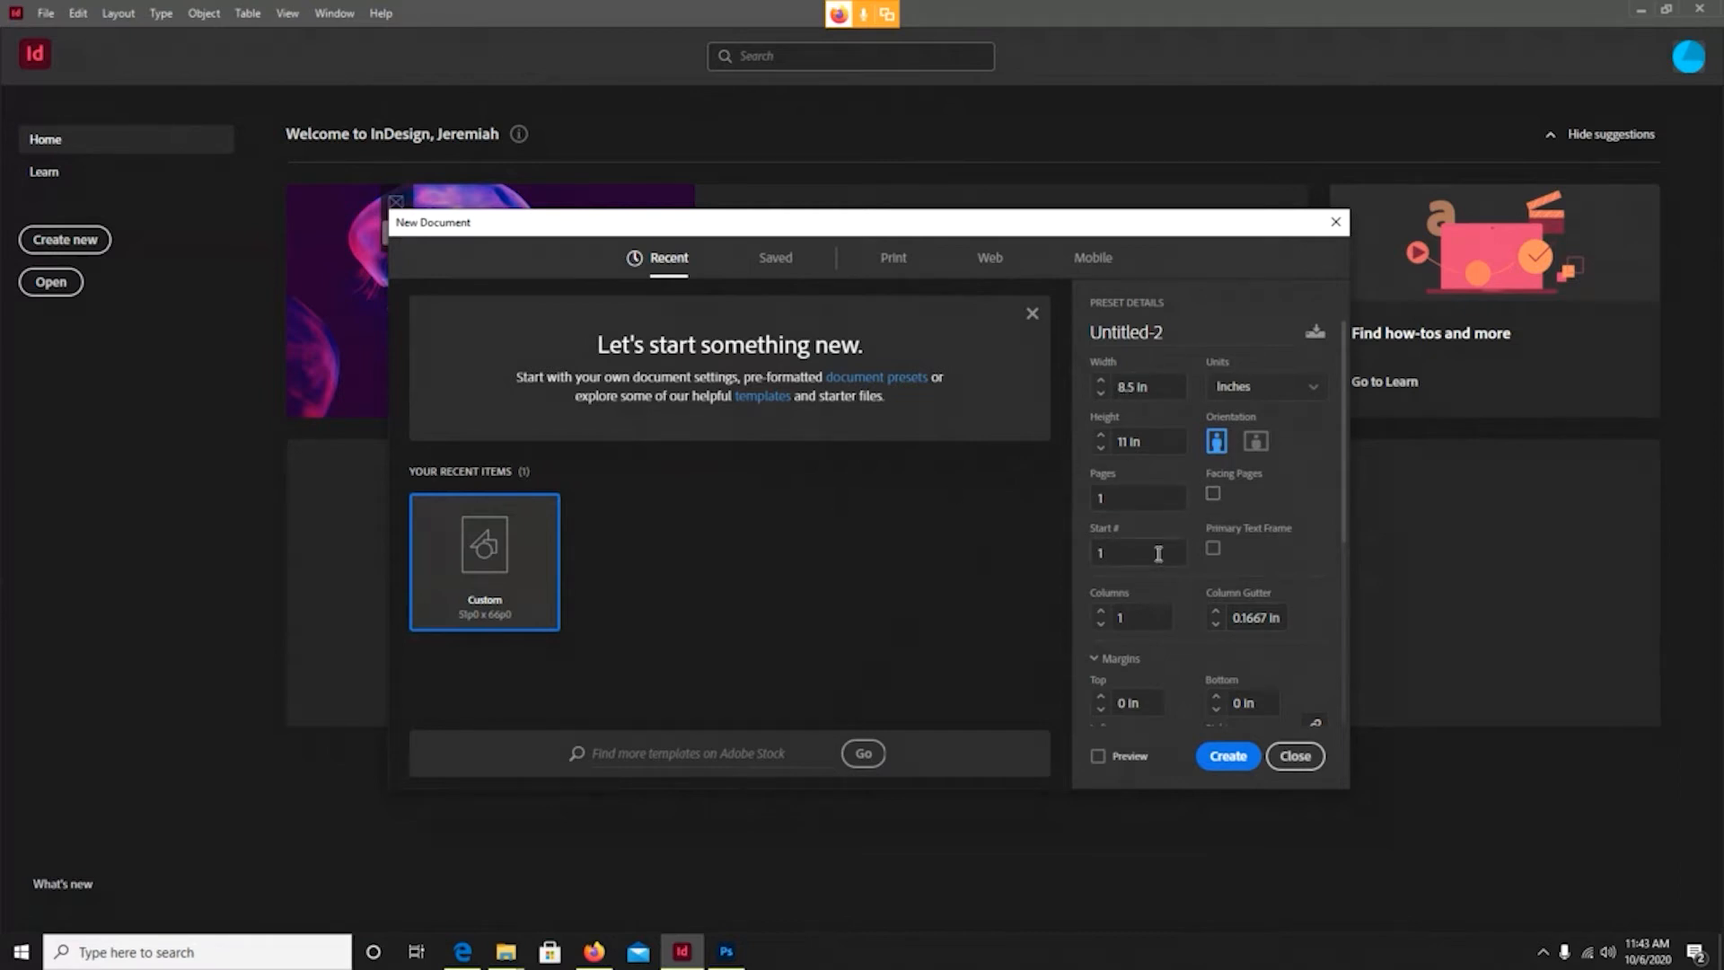
Create the one-page portrait document at 8.5 × 11 in with 0 in margins, and activate the Selection tool.
scroll(1151, 595, down, 3)
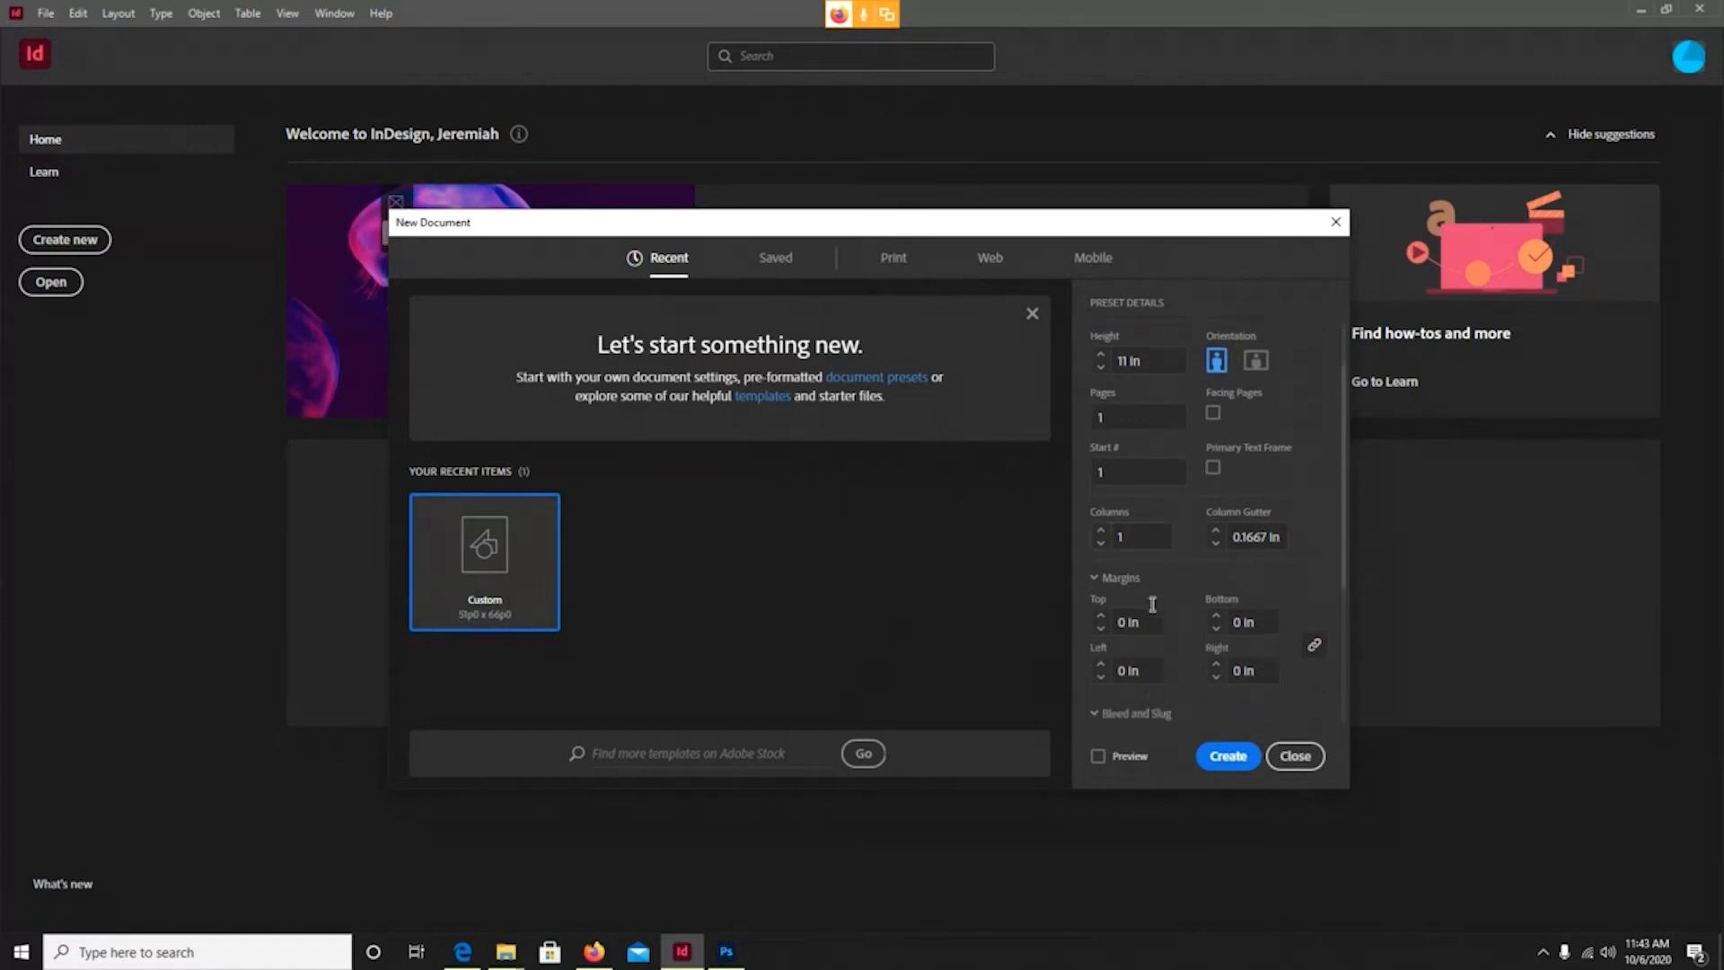
click(1223, 755)
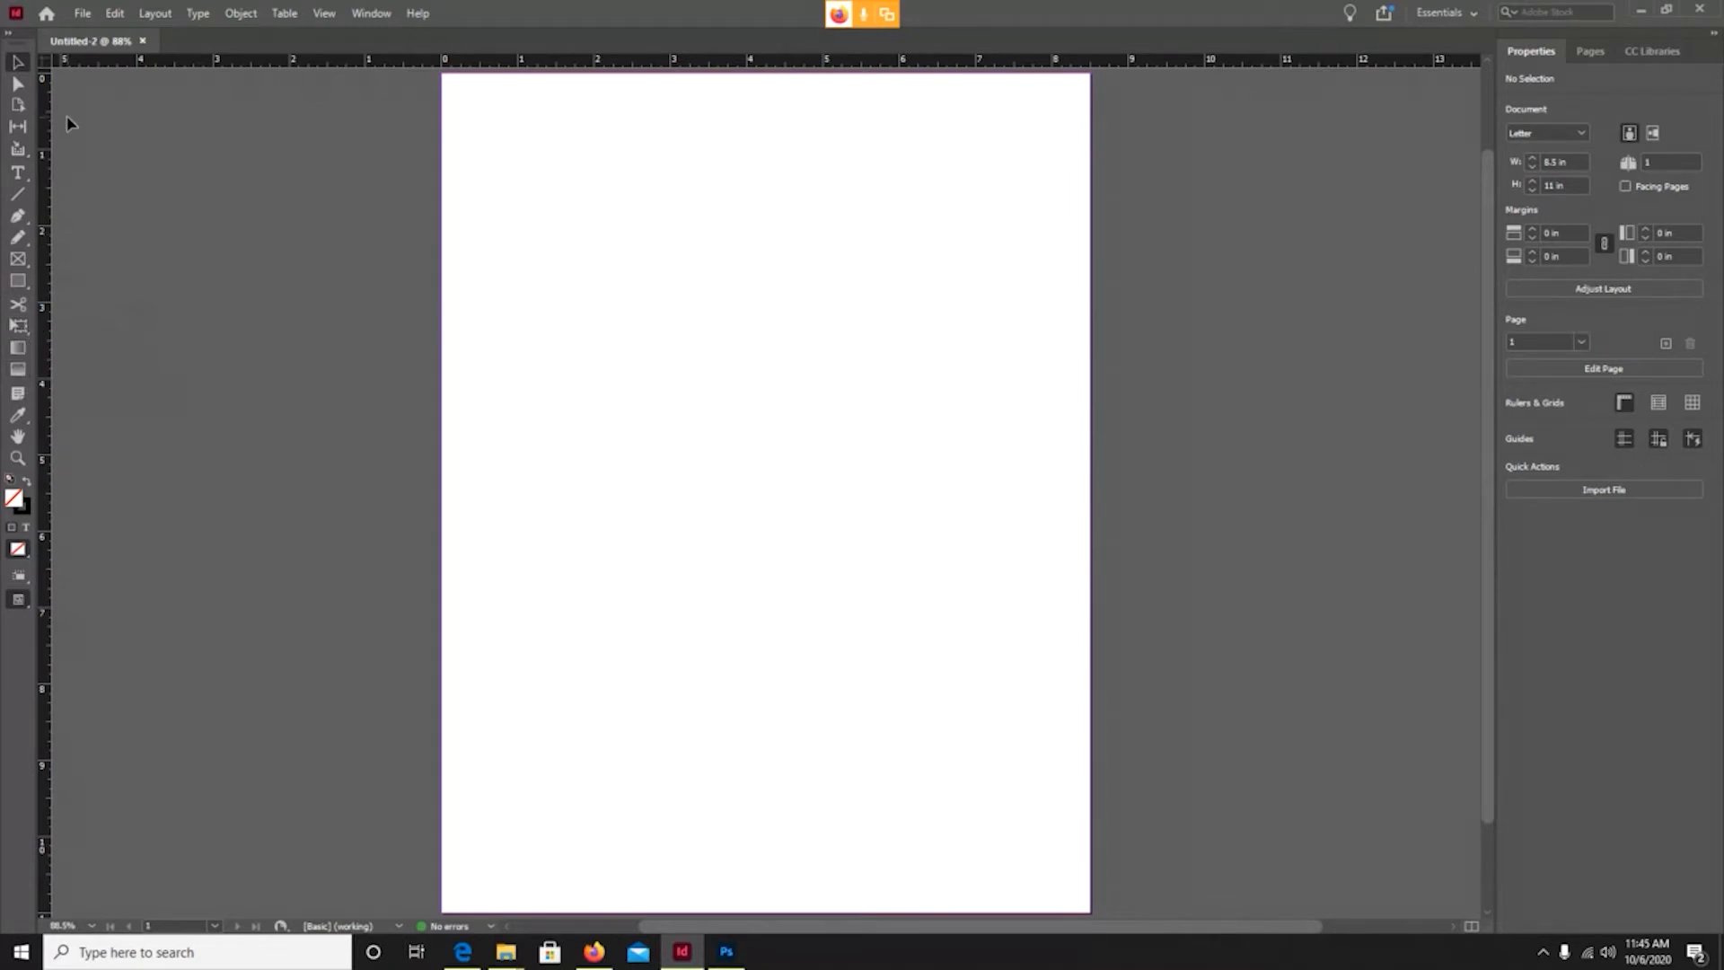
click(20, 62)
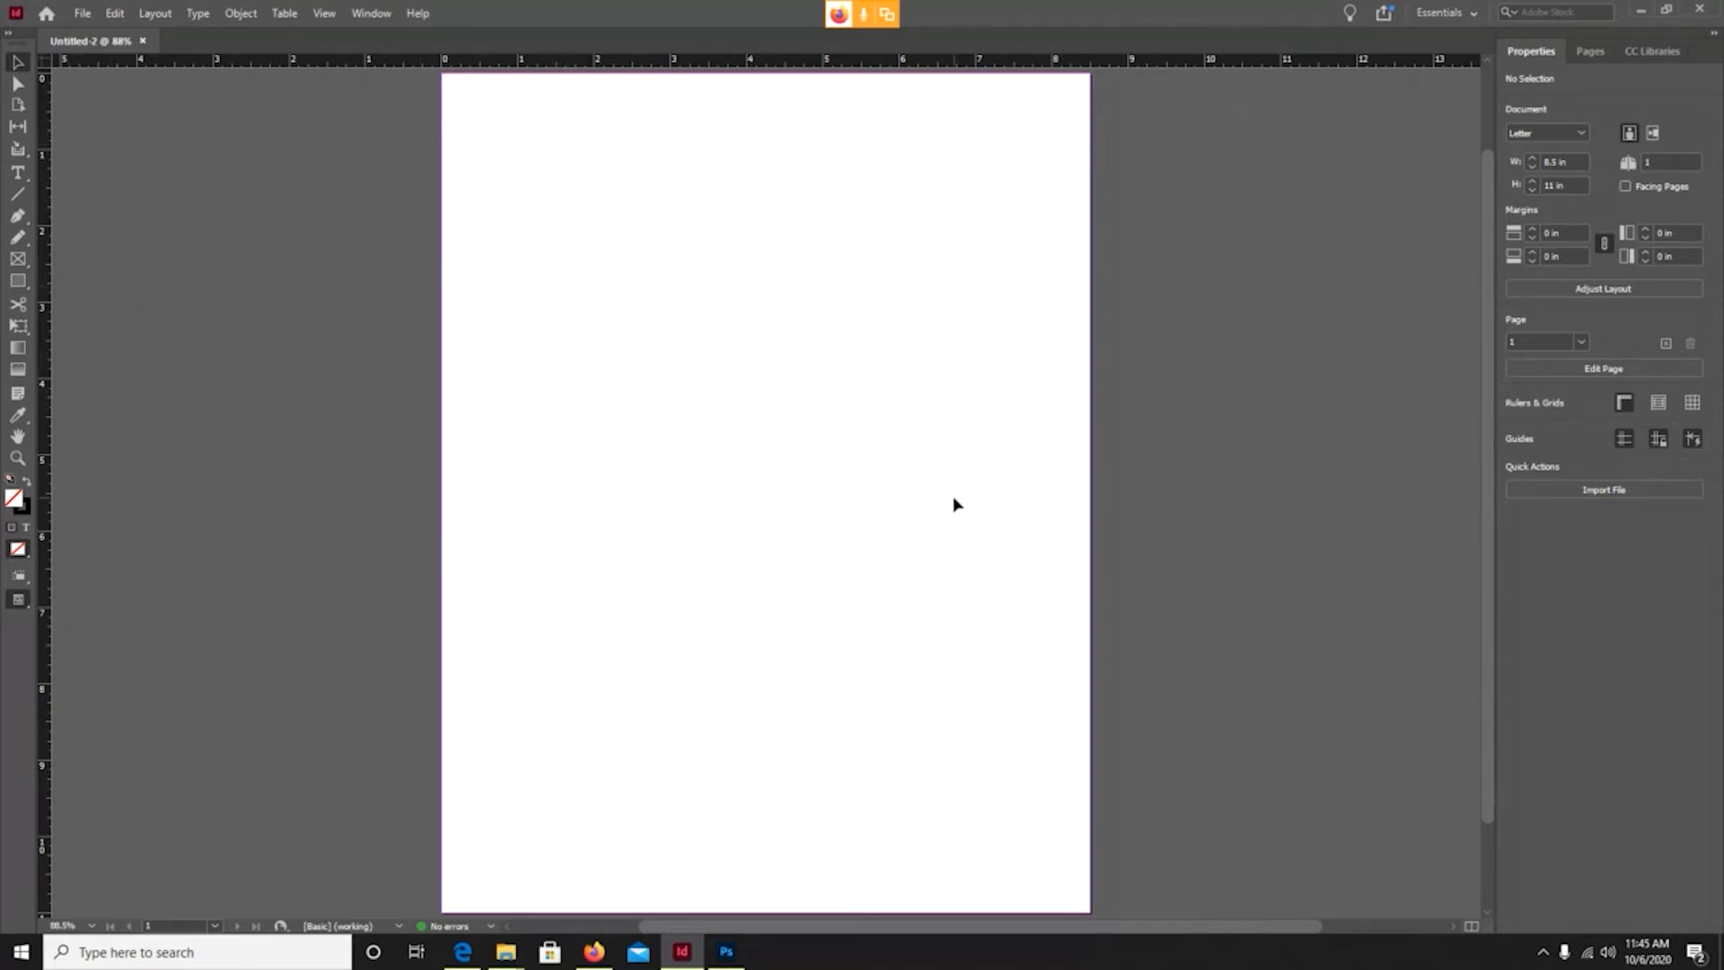
Draw three rectangular placeholder frames: about 2.3 × 3.2 in and 2.3 × 6.2 in near the page top, and 4.2 × 2.7 in below the smaller one.
click(16, 261)
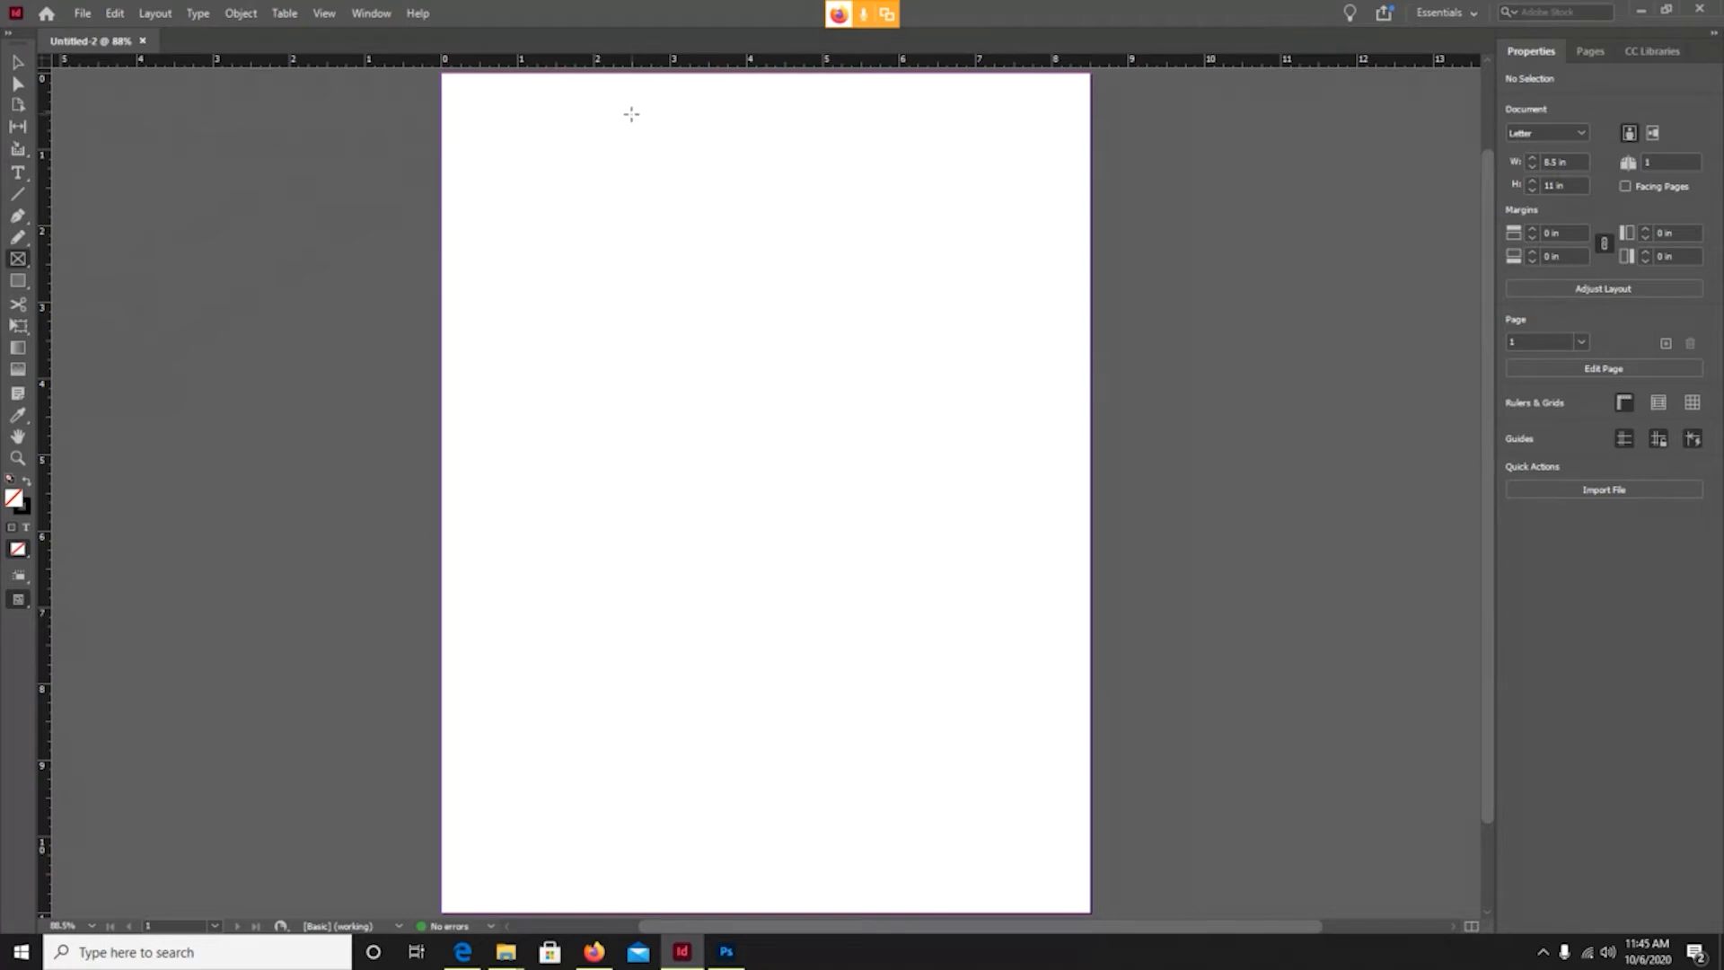
drag(632, 114, 803, 358)
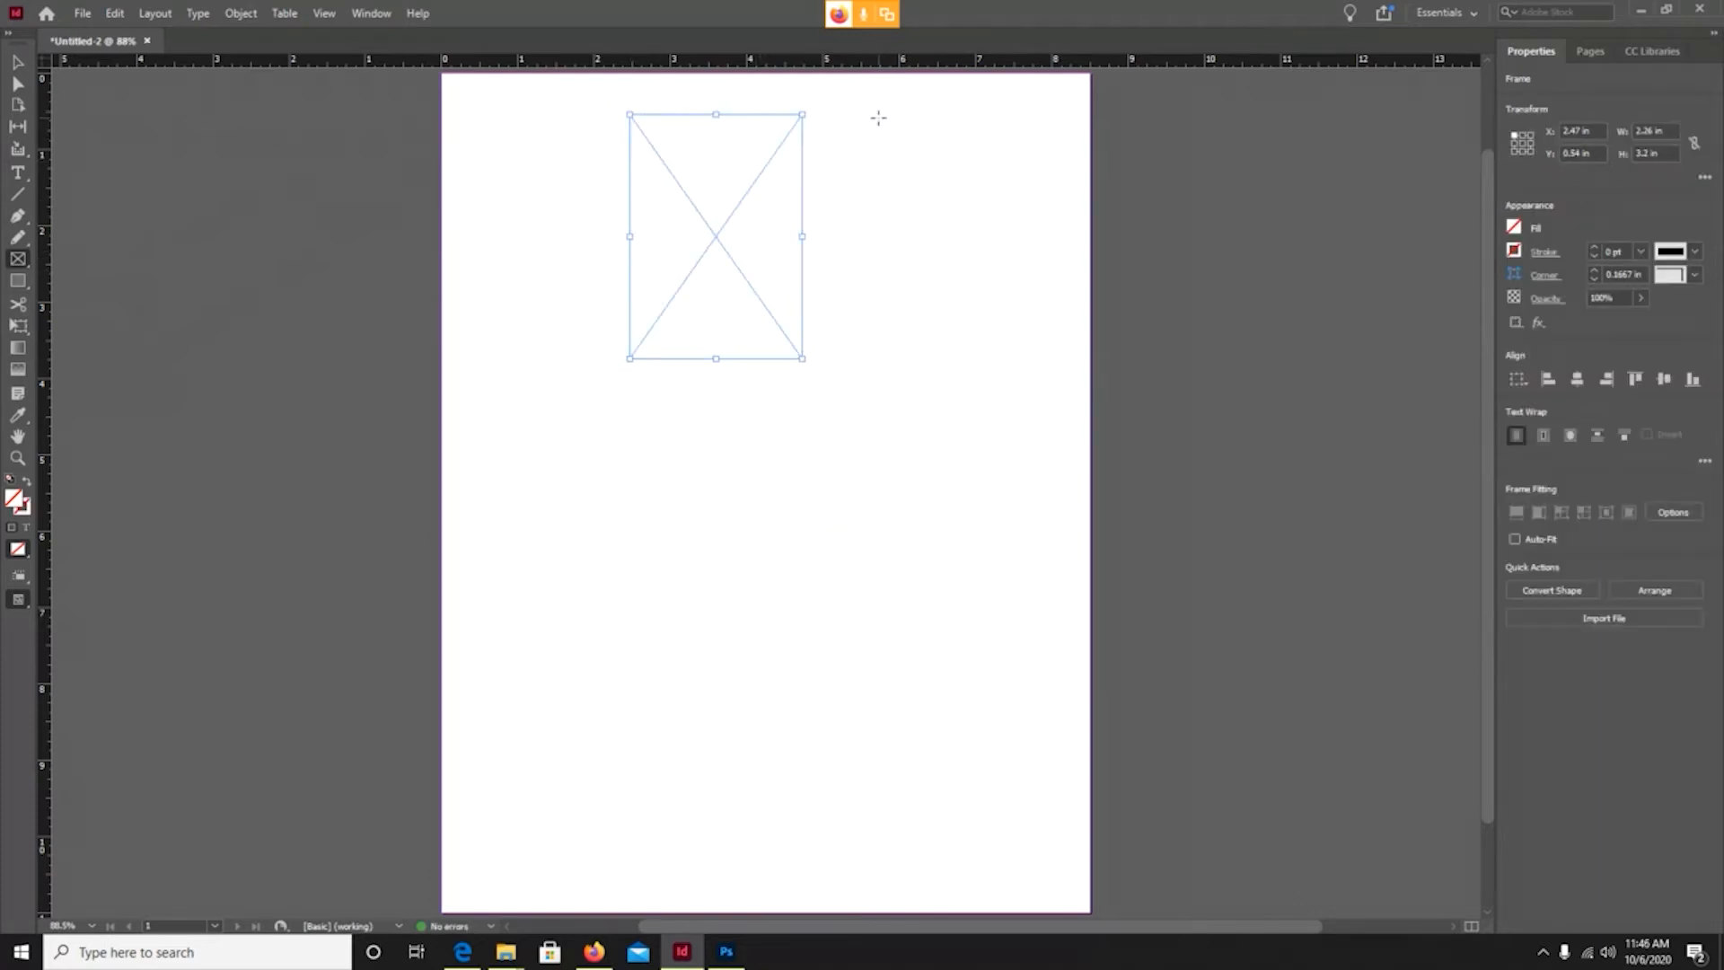
drag(878, 114, 1057, 585)
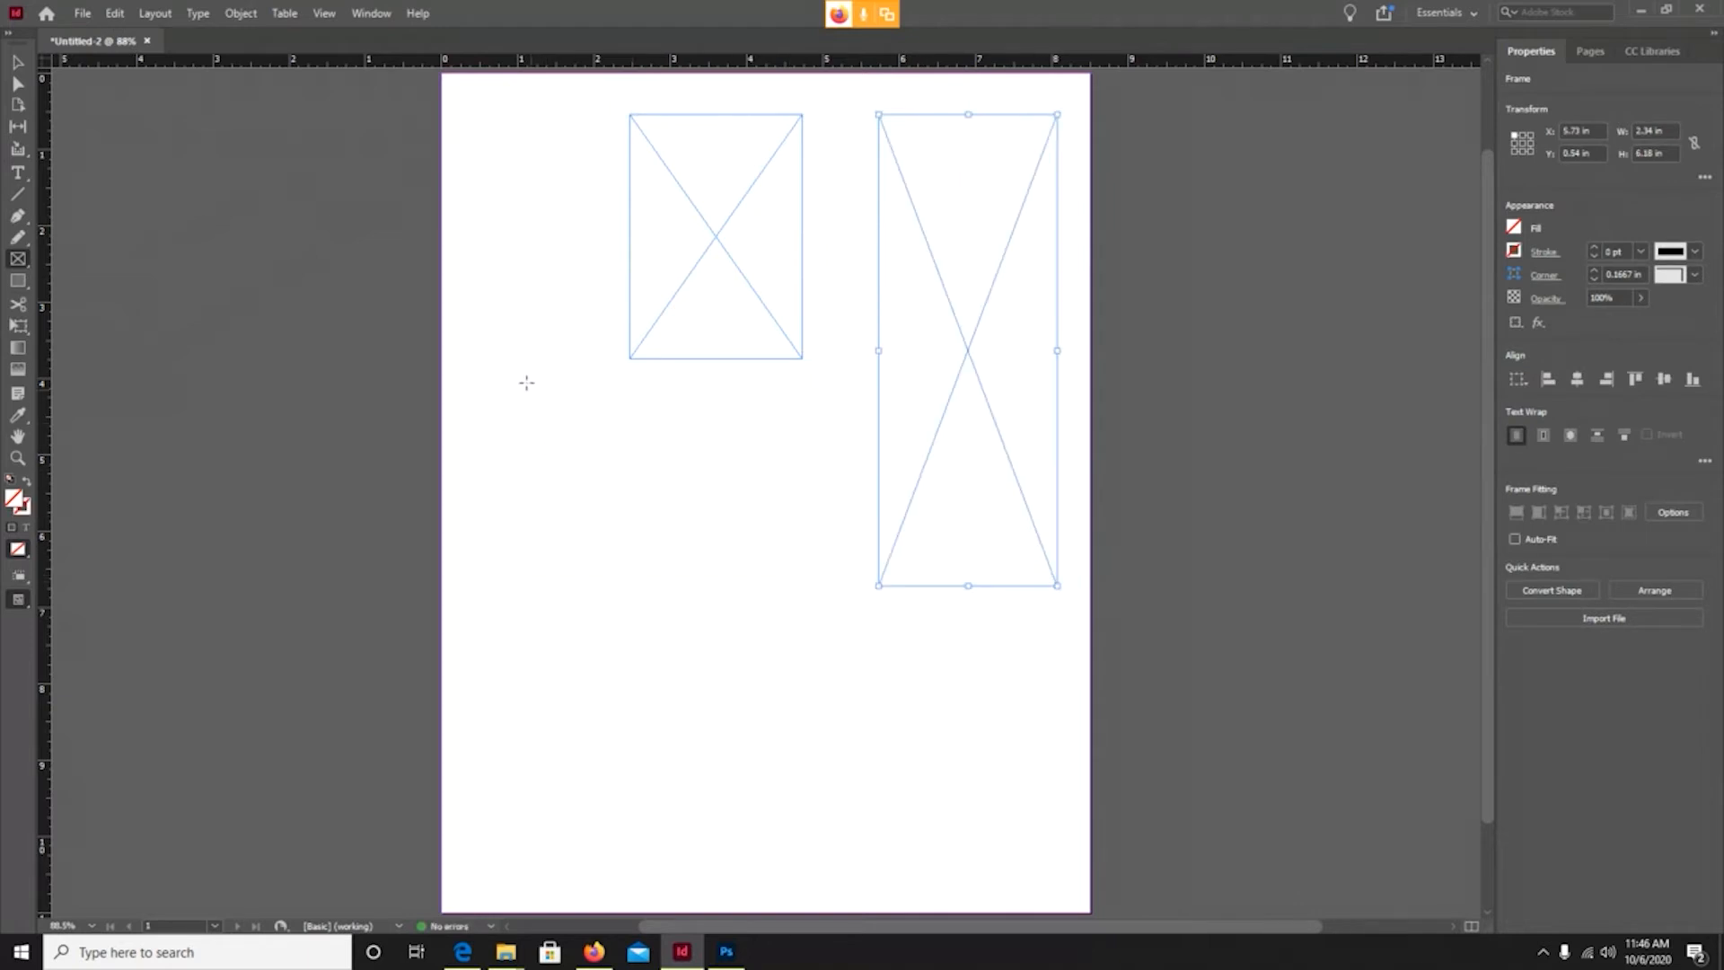
drag(511, 380, 831, 585)
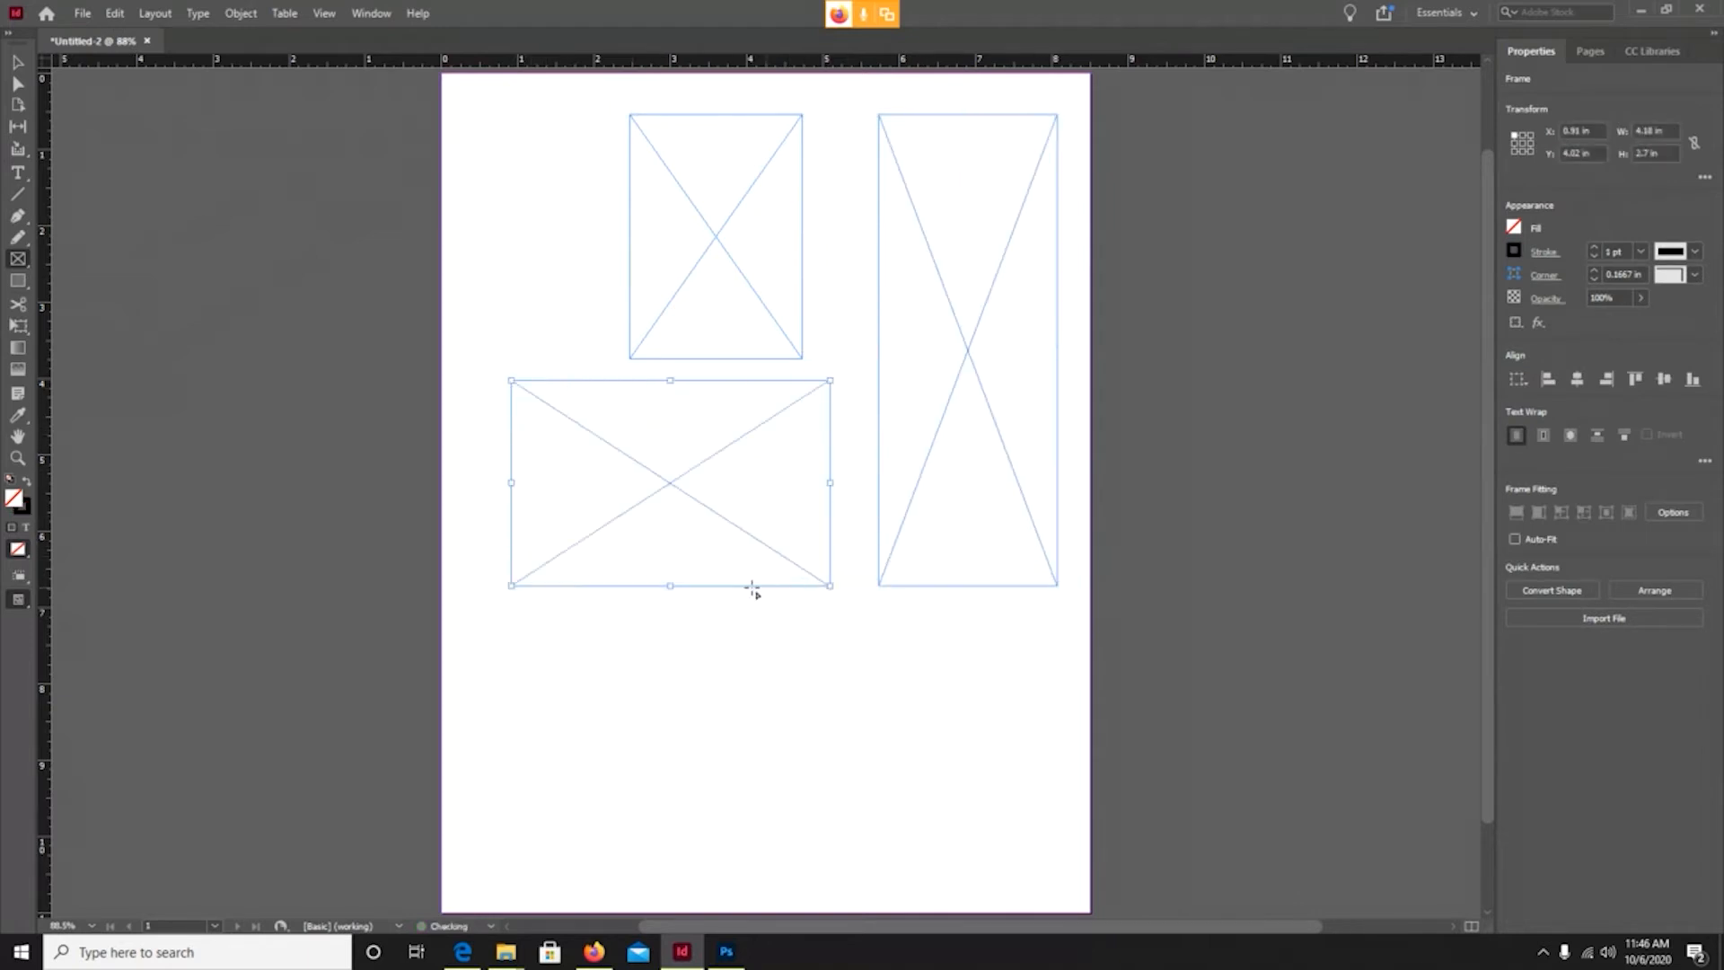
Draw two text frames, a wide one across the page's lower third and one about 1.9 × 3 in at its upper-left corner, and deselect.
click(16, 177)
drag(465, 596, 1039, 875)
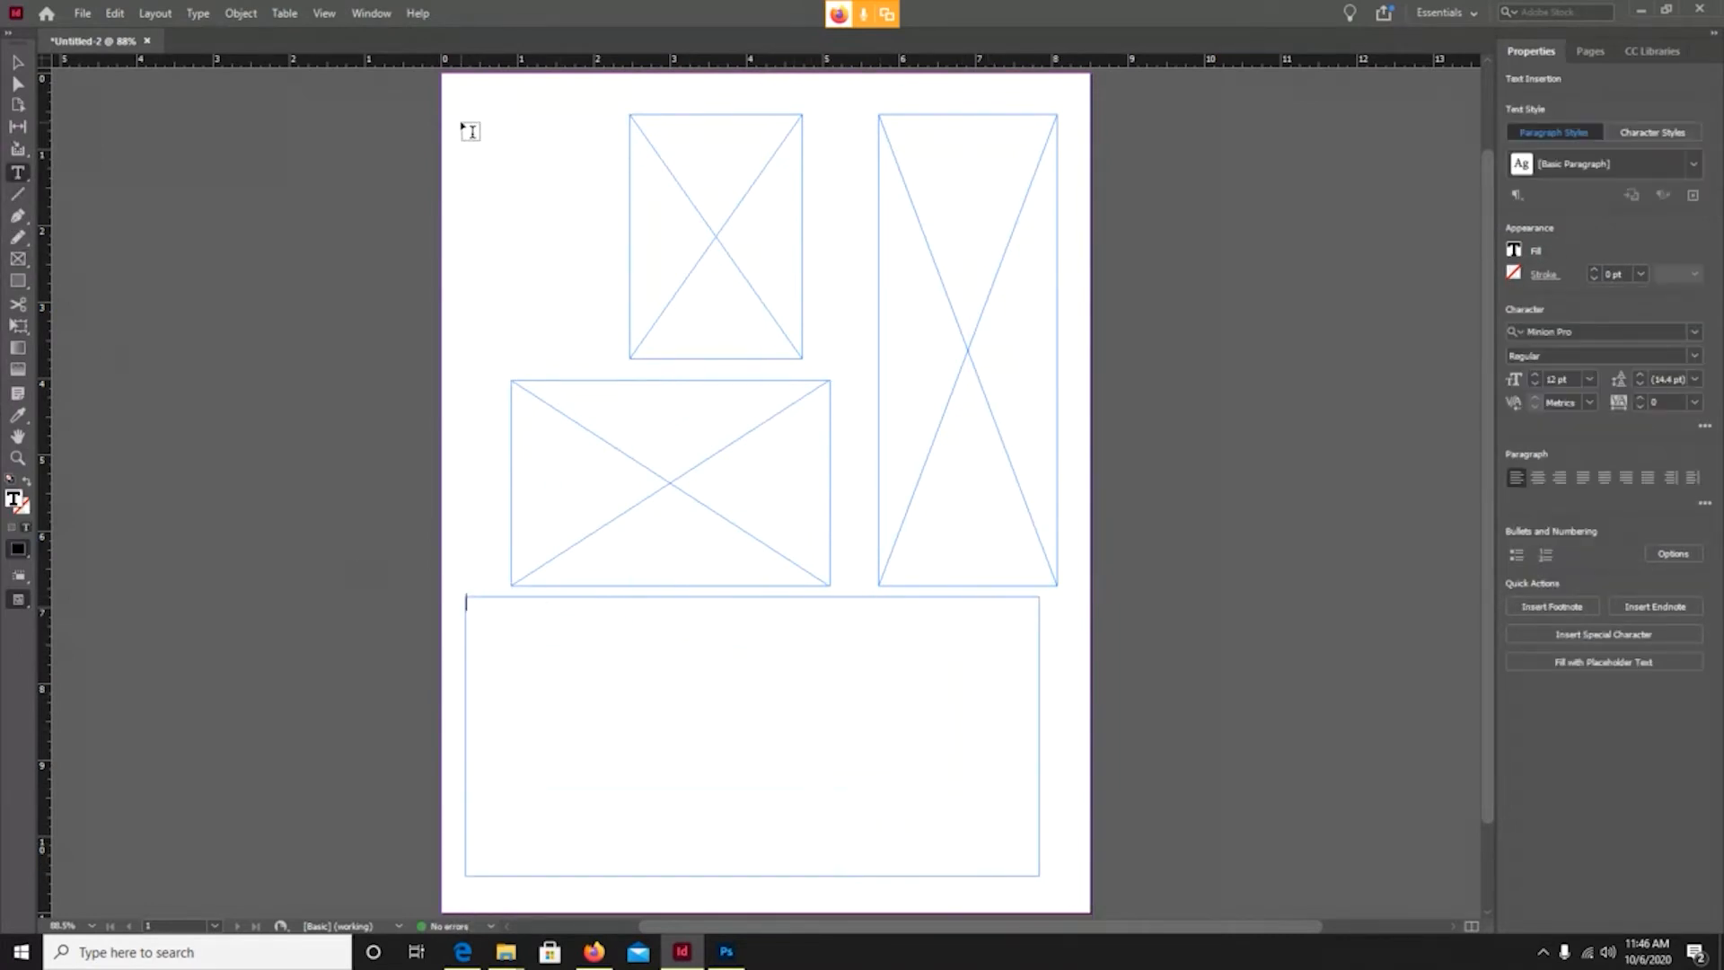
drag(459, 121, 607, 350)
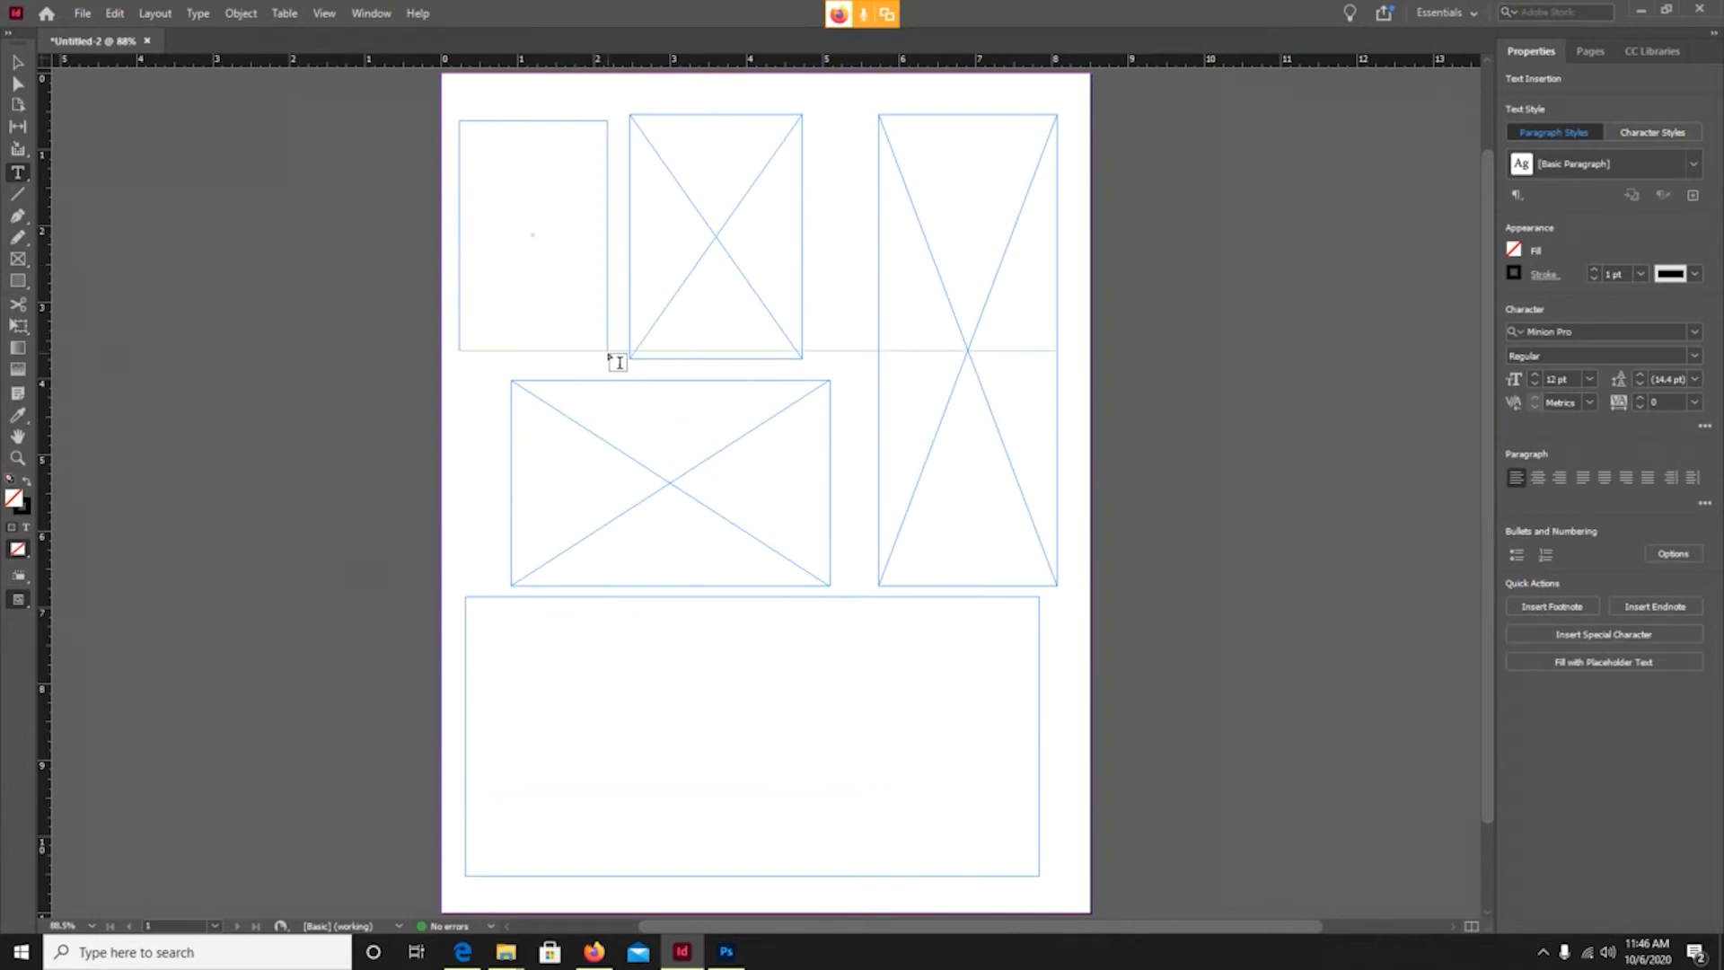
click(9, 65)
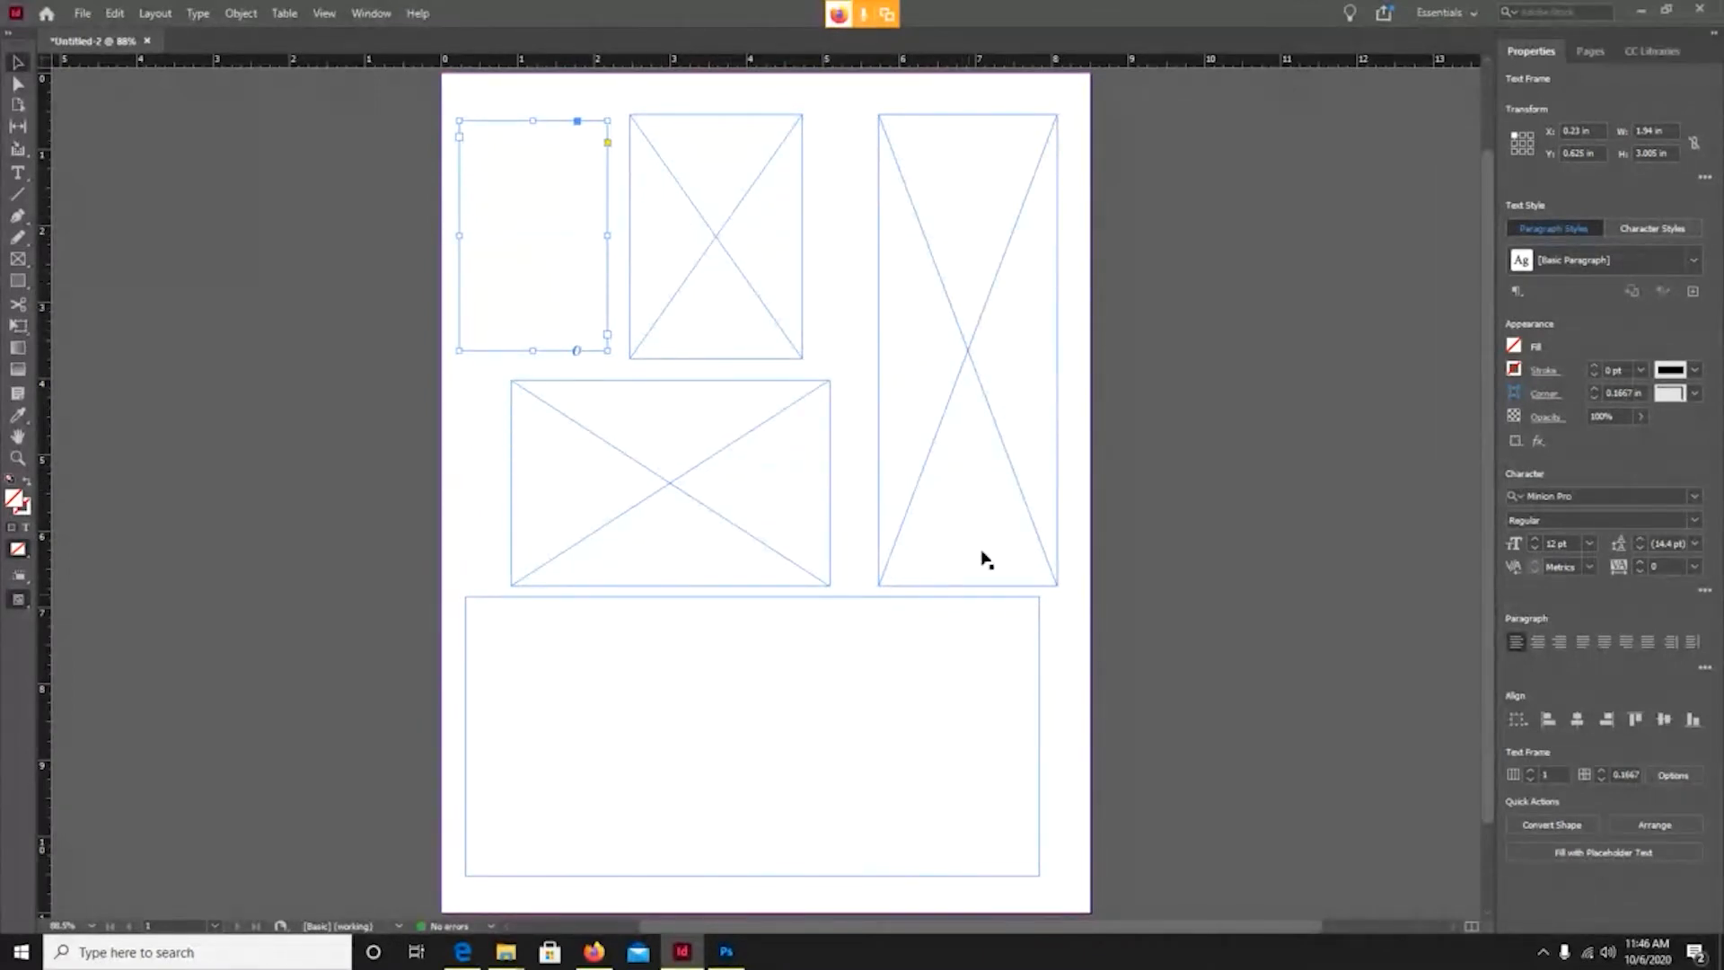
click(1329, 532)
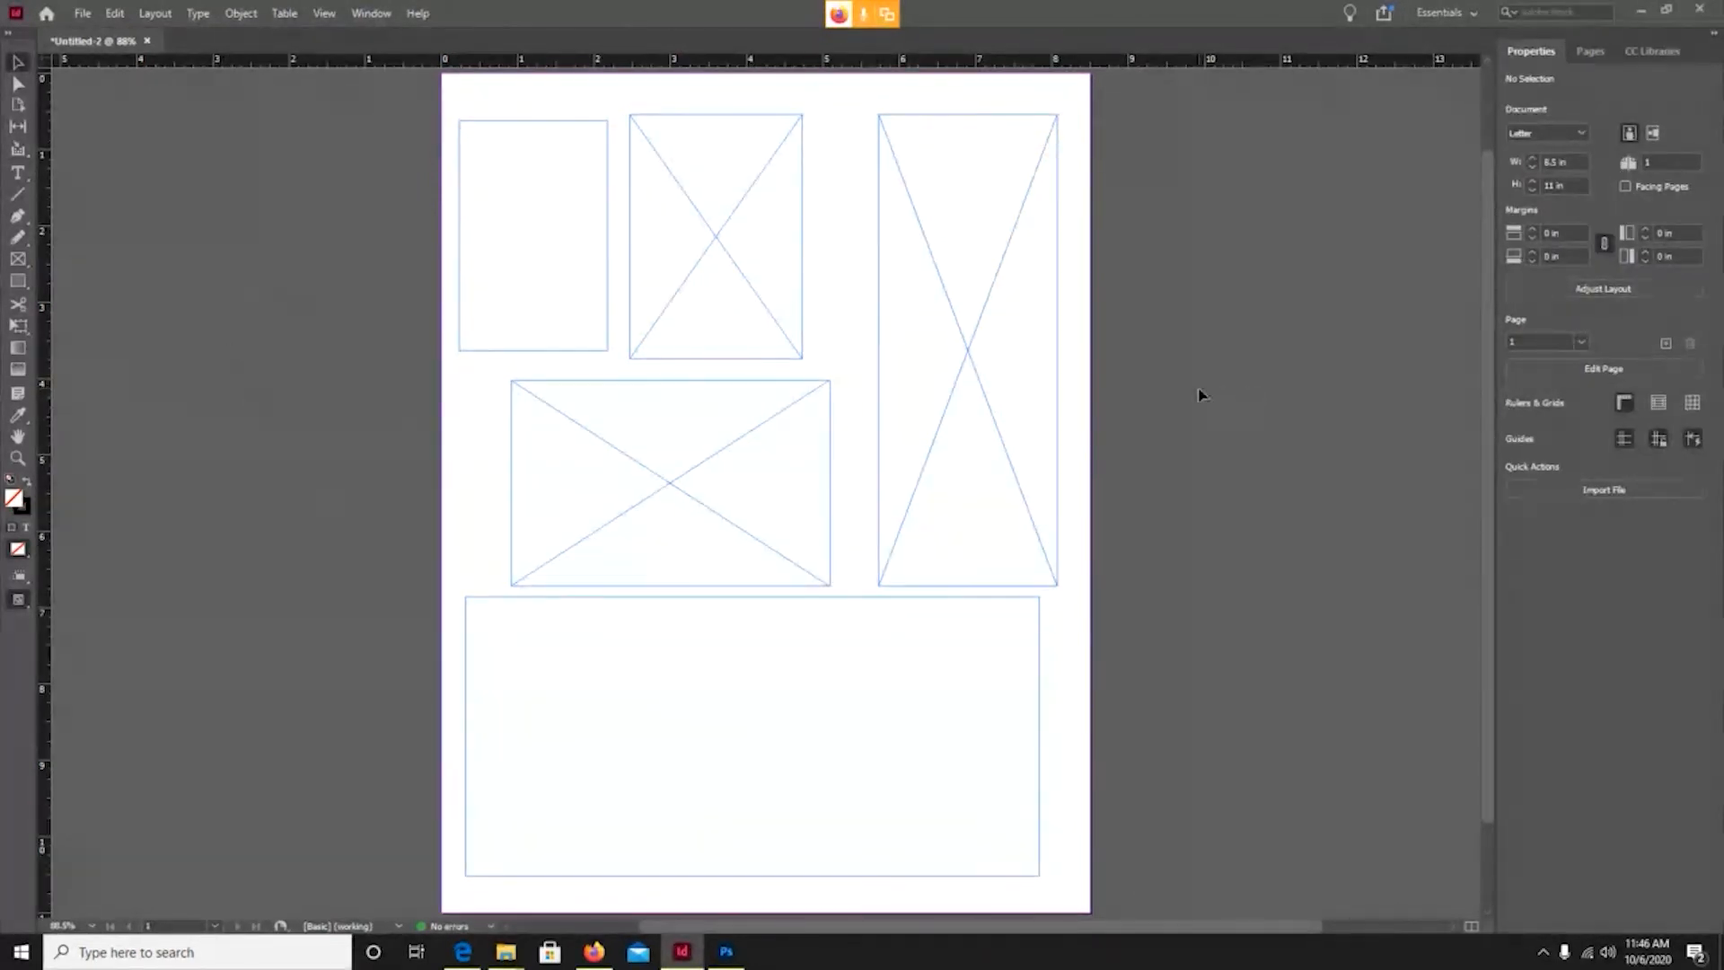
Delete all five practice frames, the three placeholder frames and the two text frames, leaving the page empty.
scroll(928, 393, down, 2)
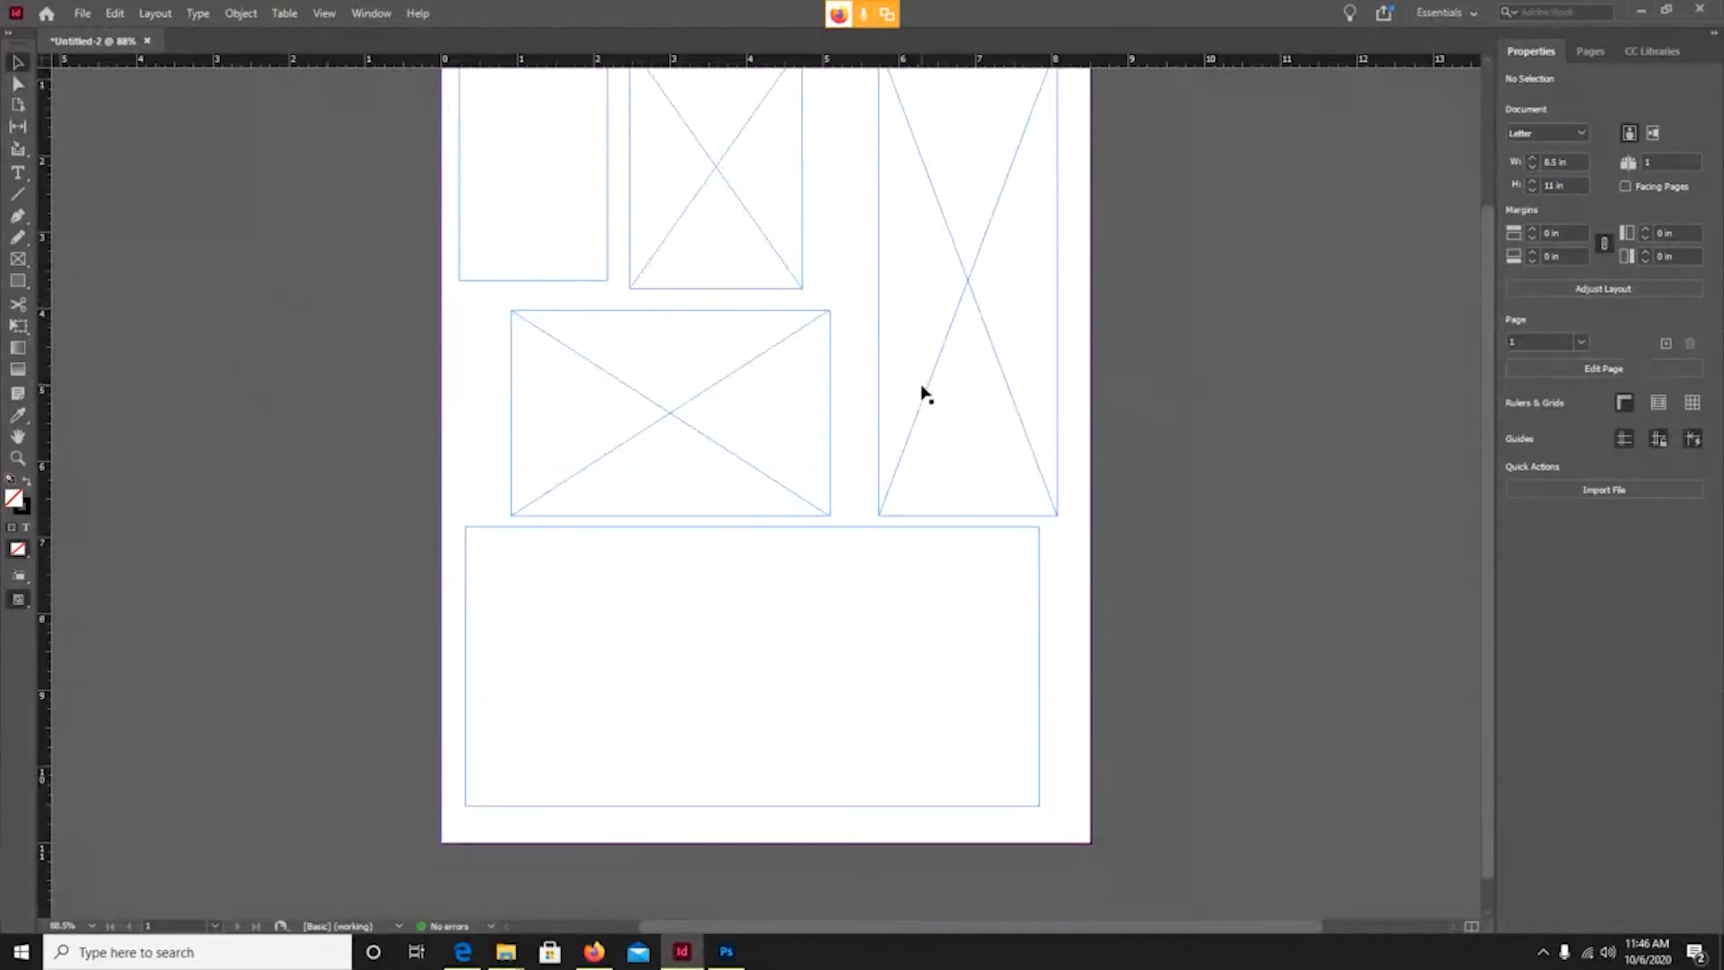
scroll(923, 391, up, 5)
scroll(912, 396, down, 2)
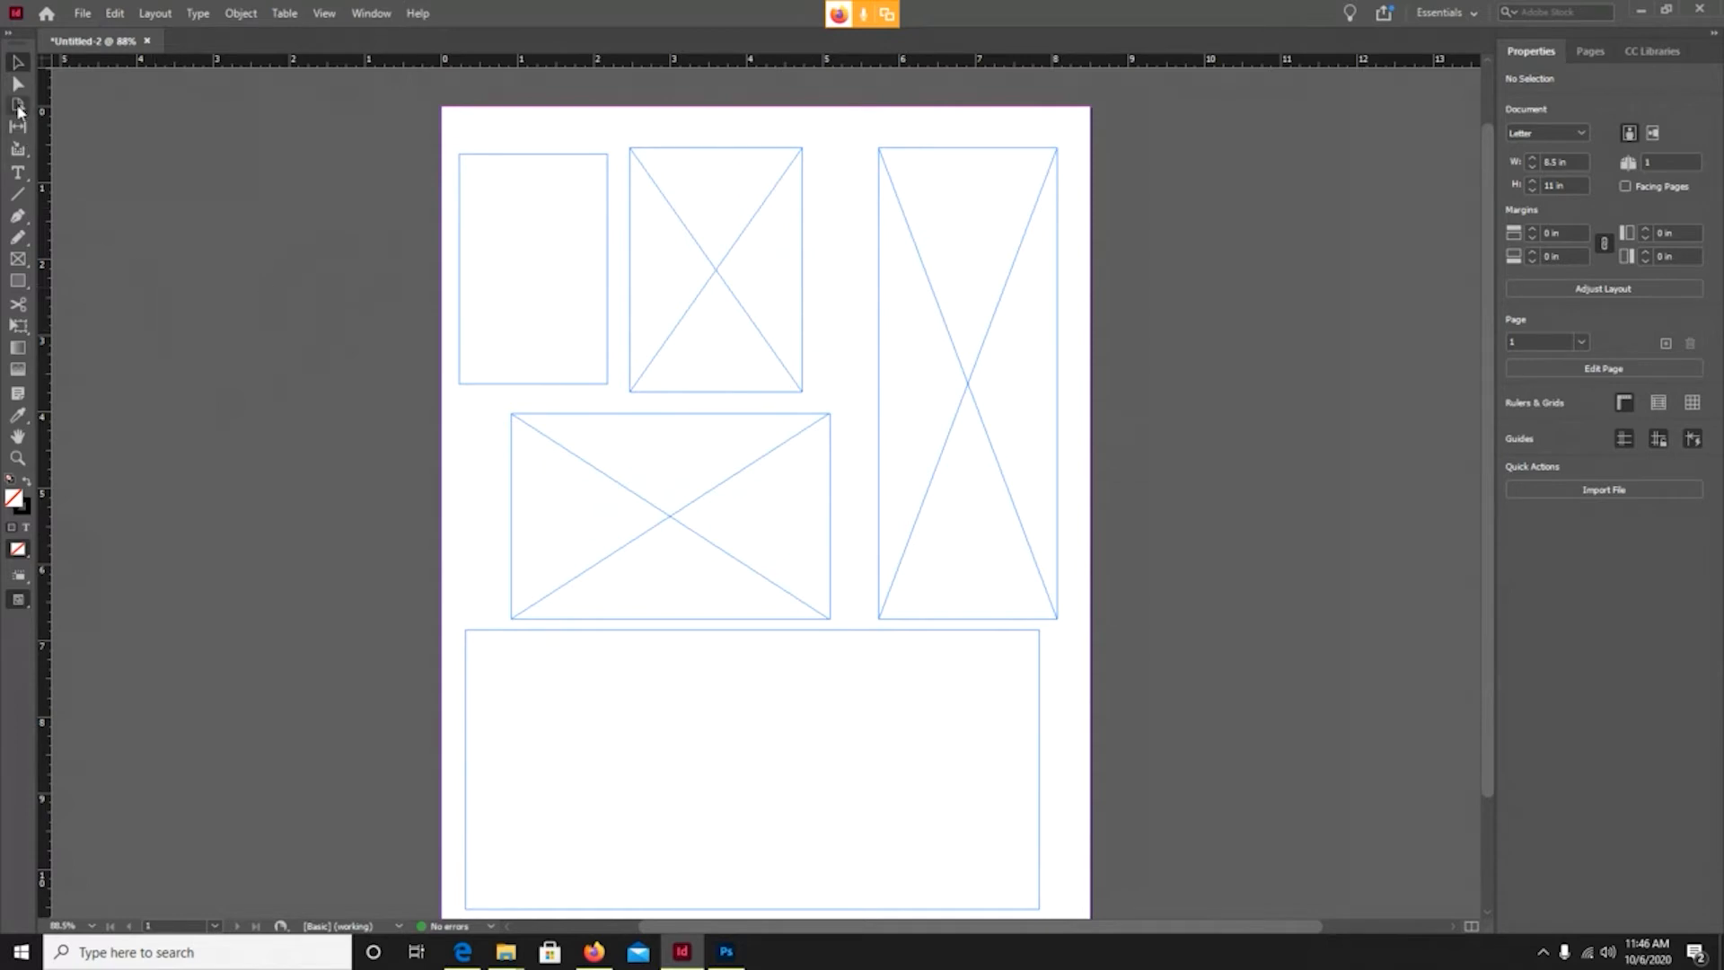
click(503, 282)
key(Delete)
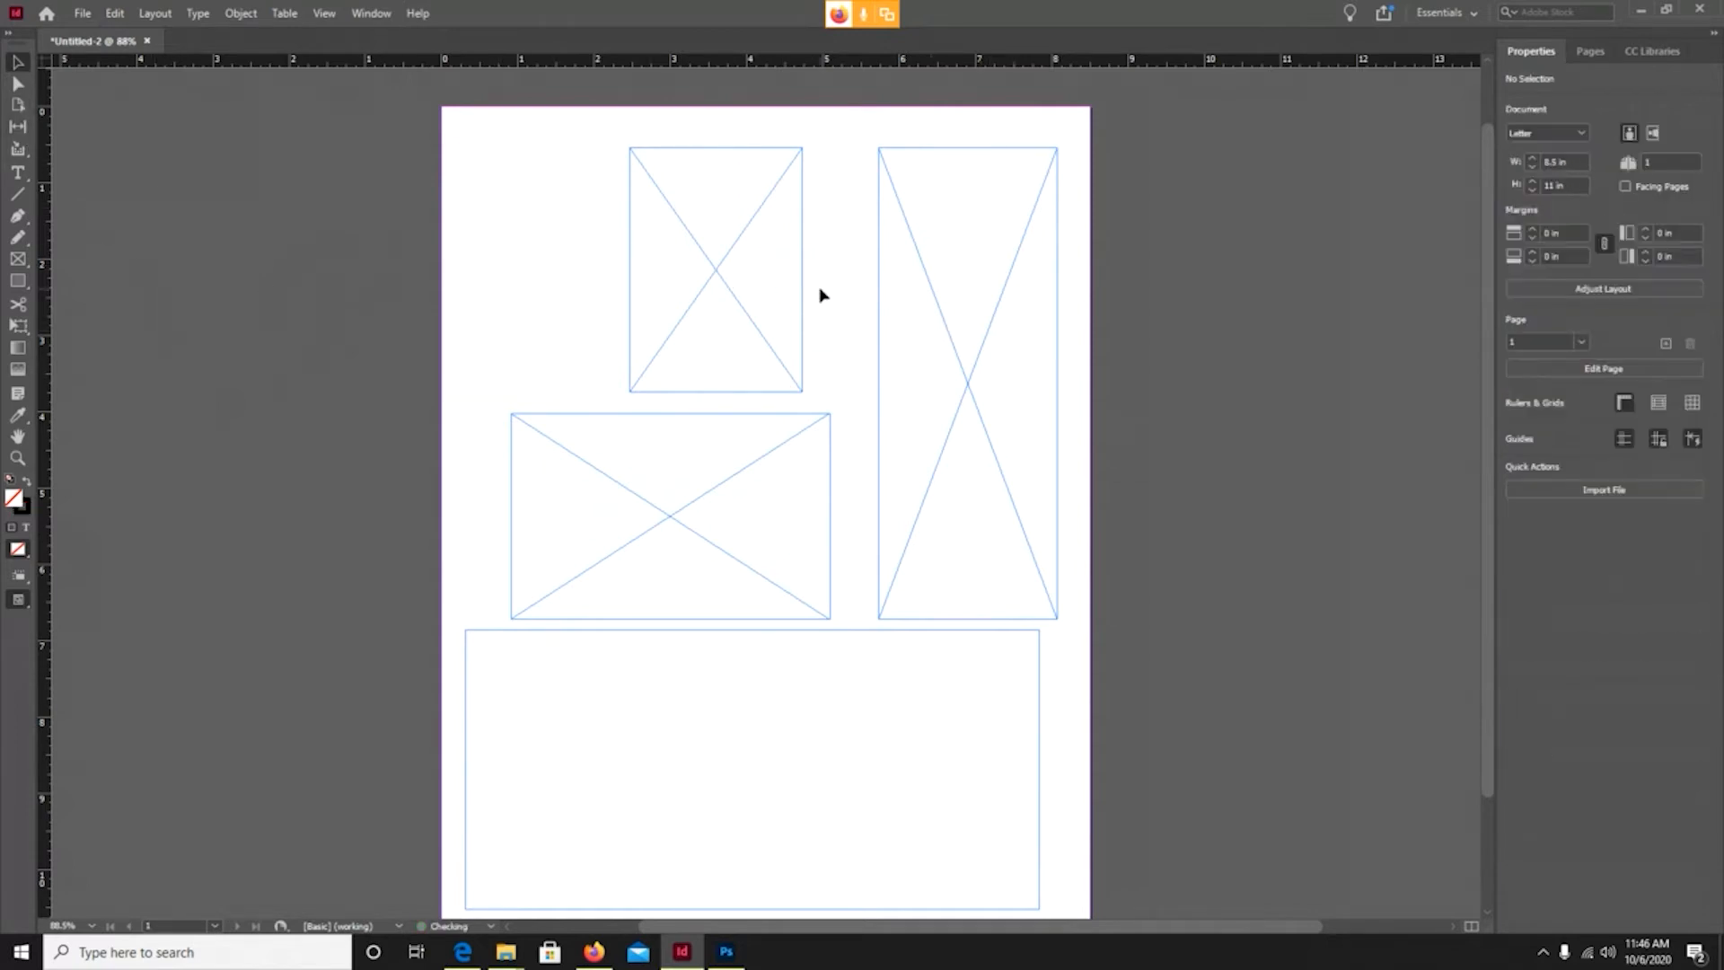
click(724, 305)
key(Delete)
click(934, 296)
key(Delete)
click(796, 446)
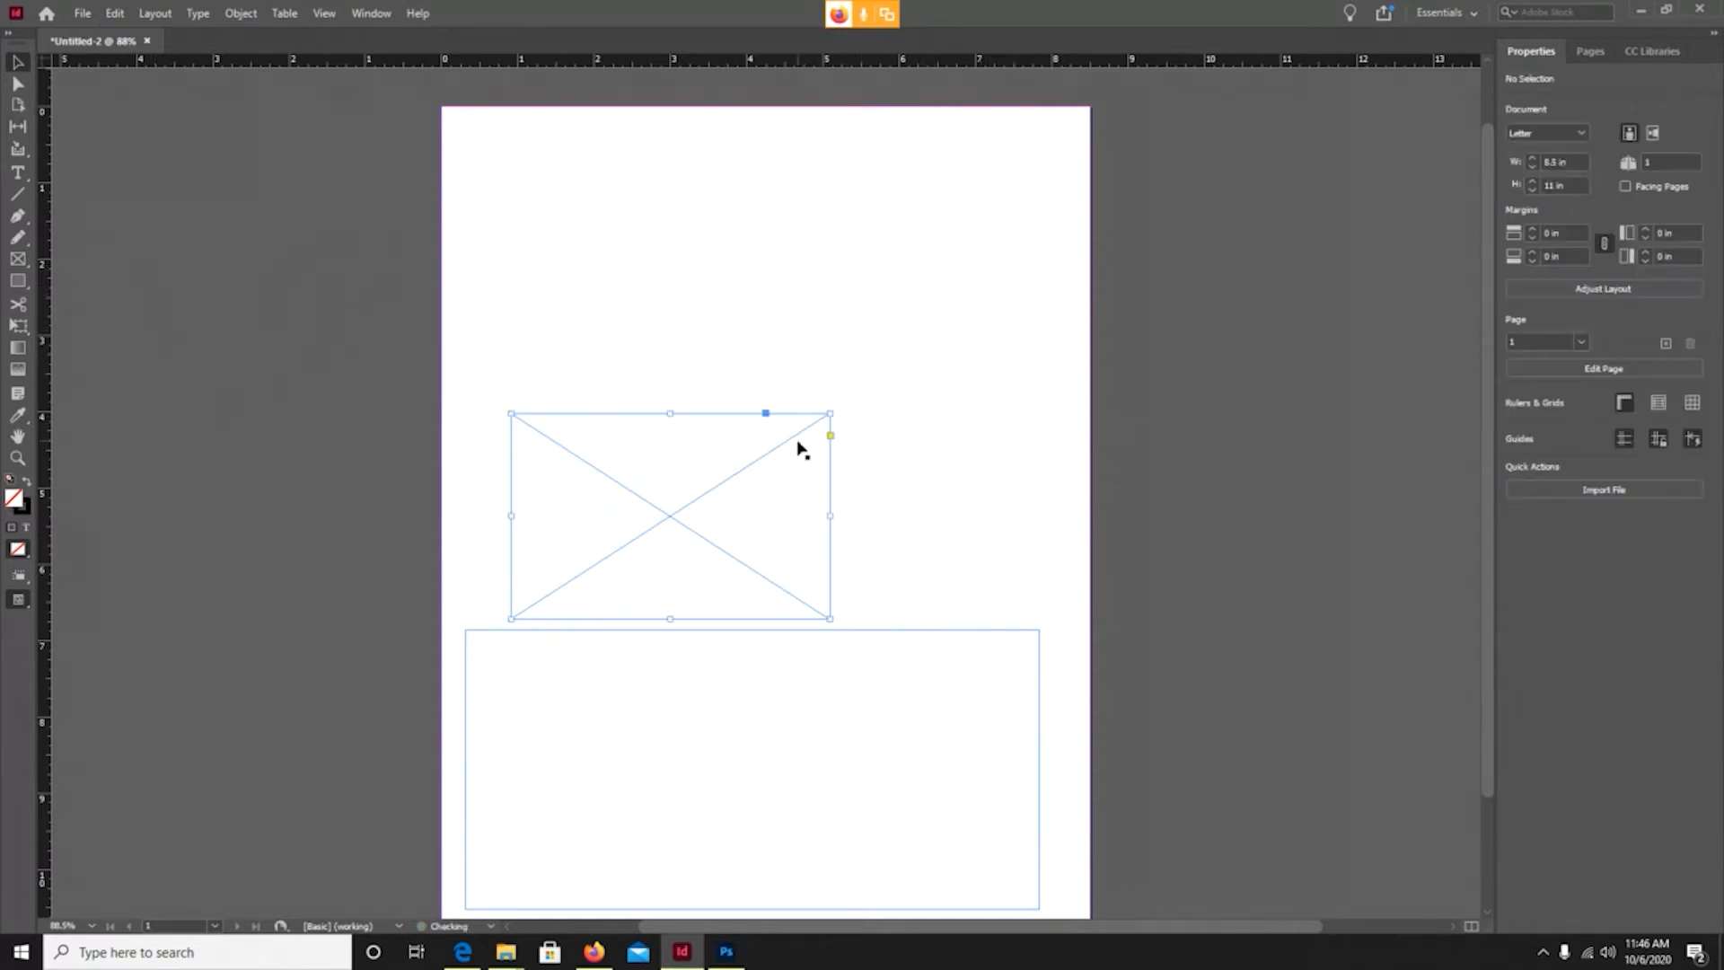
click(805, 685)
key(Delete)
key(Delete)
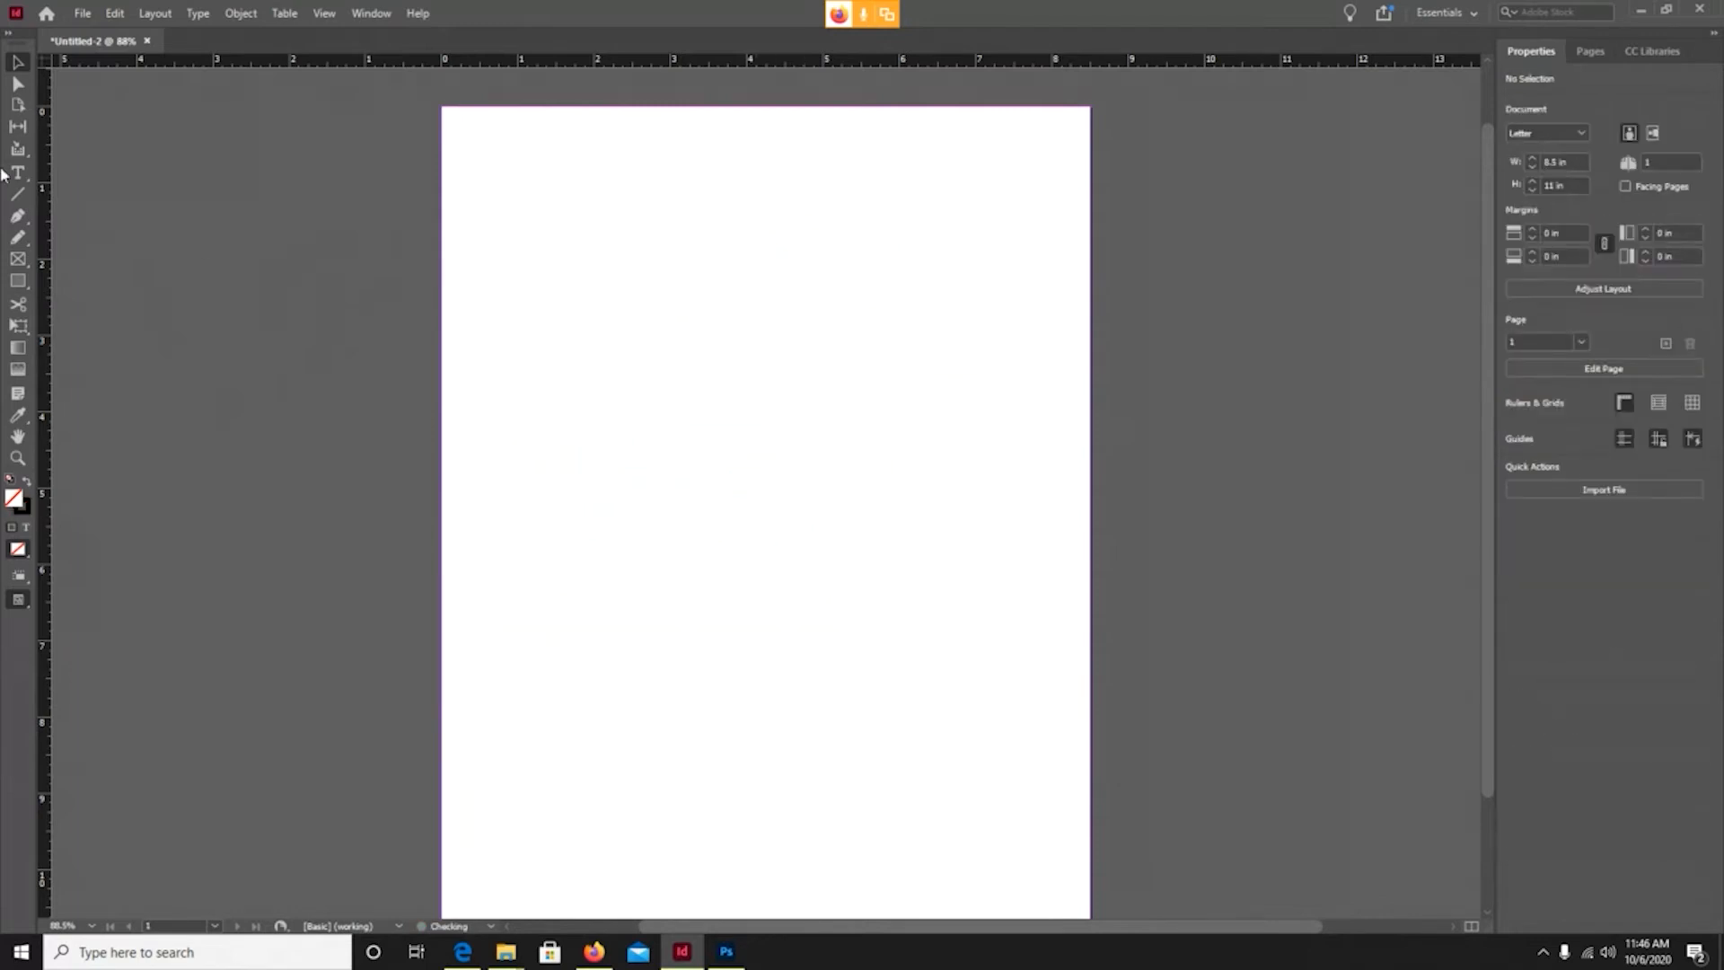
Draw a rectangular frame about 8.1 × 6.4 in on the page's upper part, with a narrow and a wide text frame side by side below.
click(27, 255)
drag(460, 123, 1073, 614)
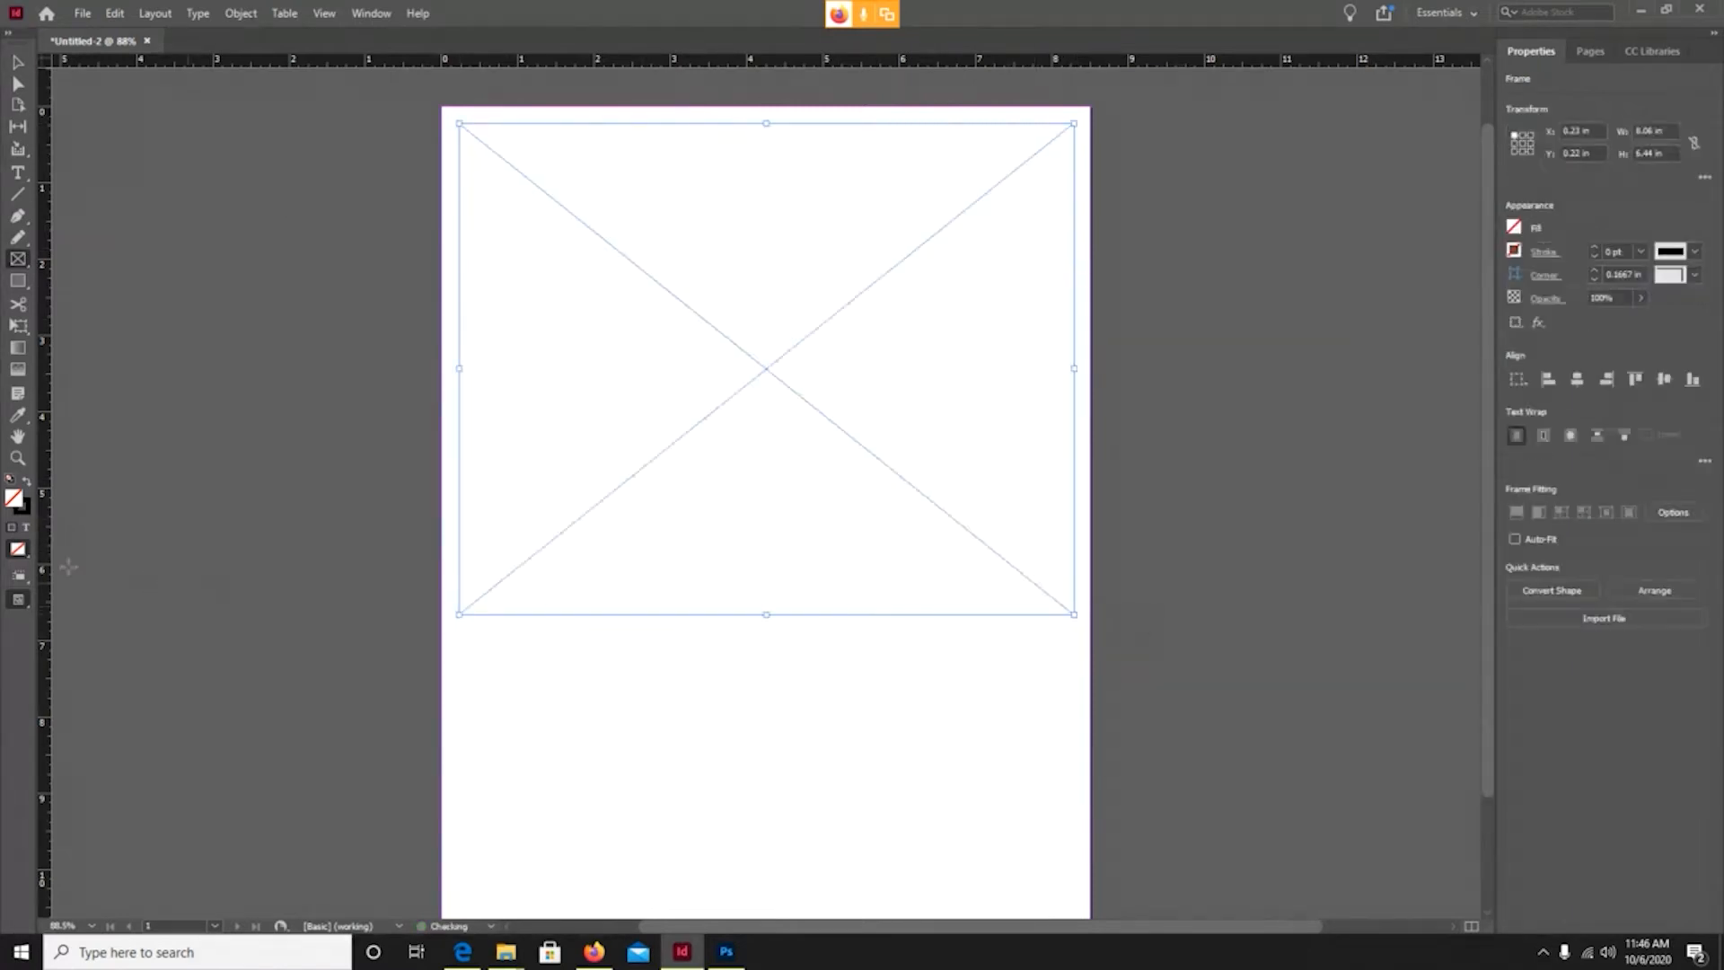
click(18, 172)
drag(465, 623, 558, 911)
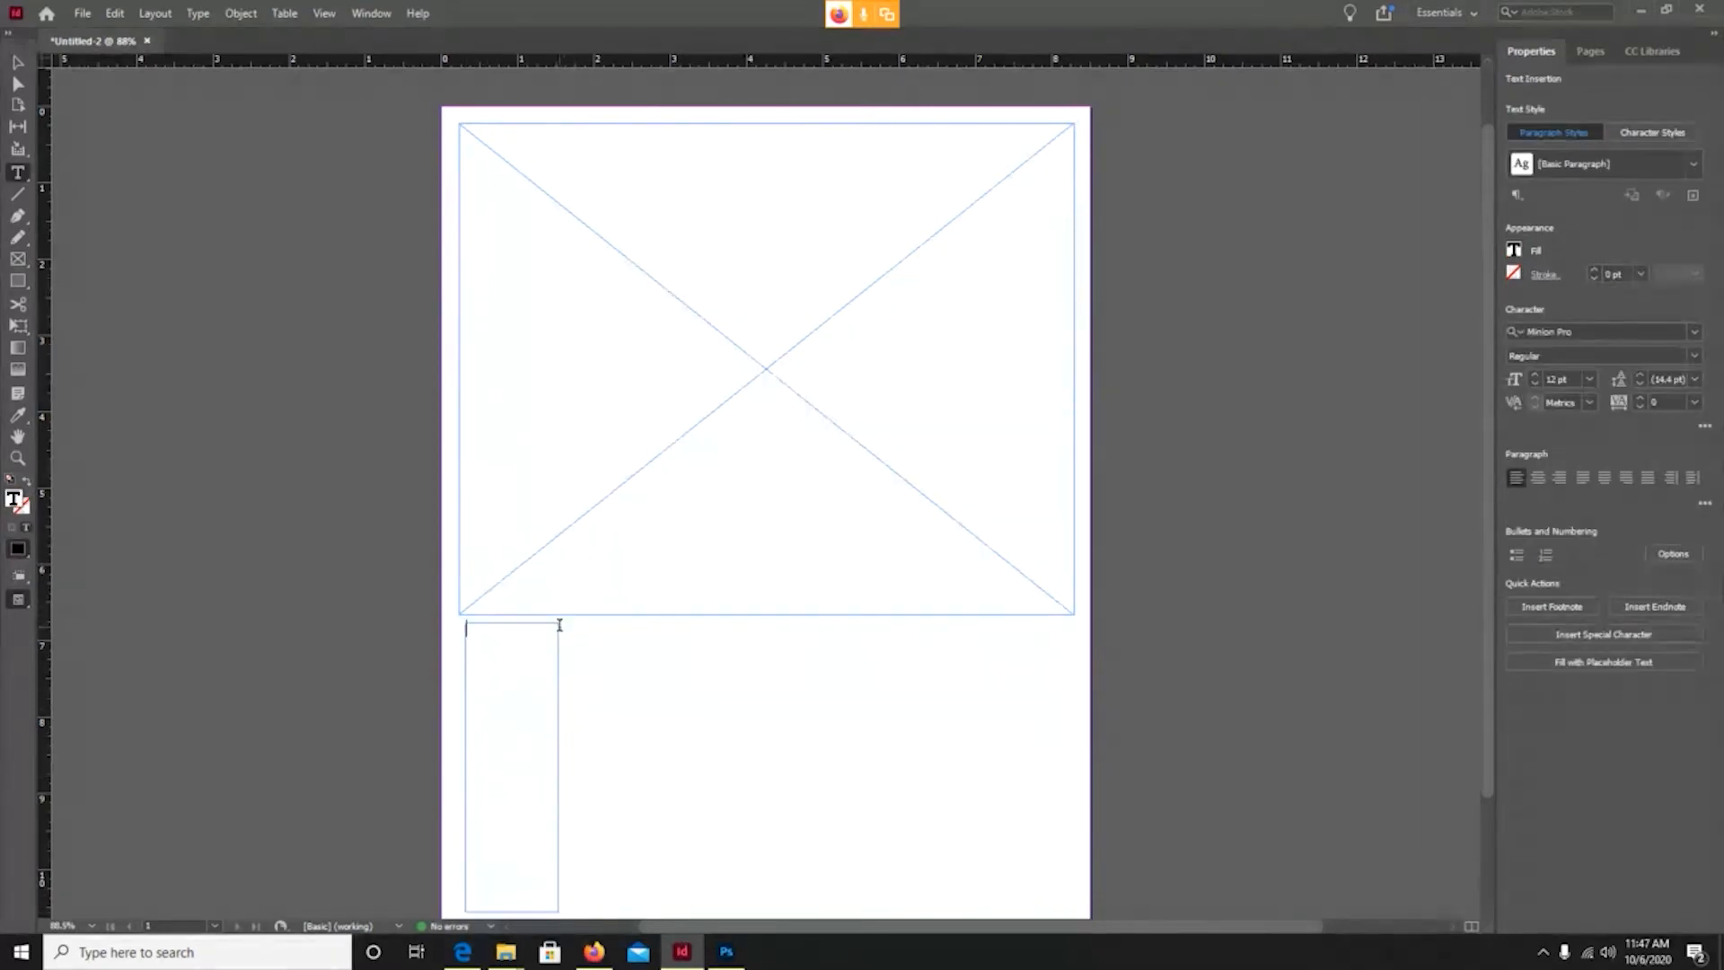
mouse_move(566, 622)
mouse_down()
mouse_move(947, 778)
mouse_move(1073, 902)
mouse_up()
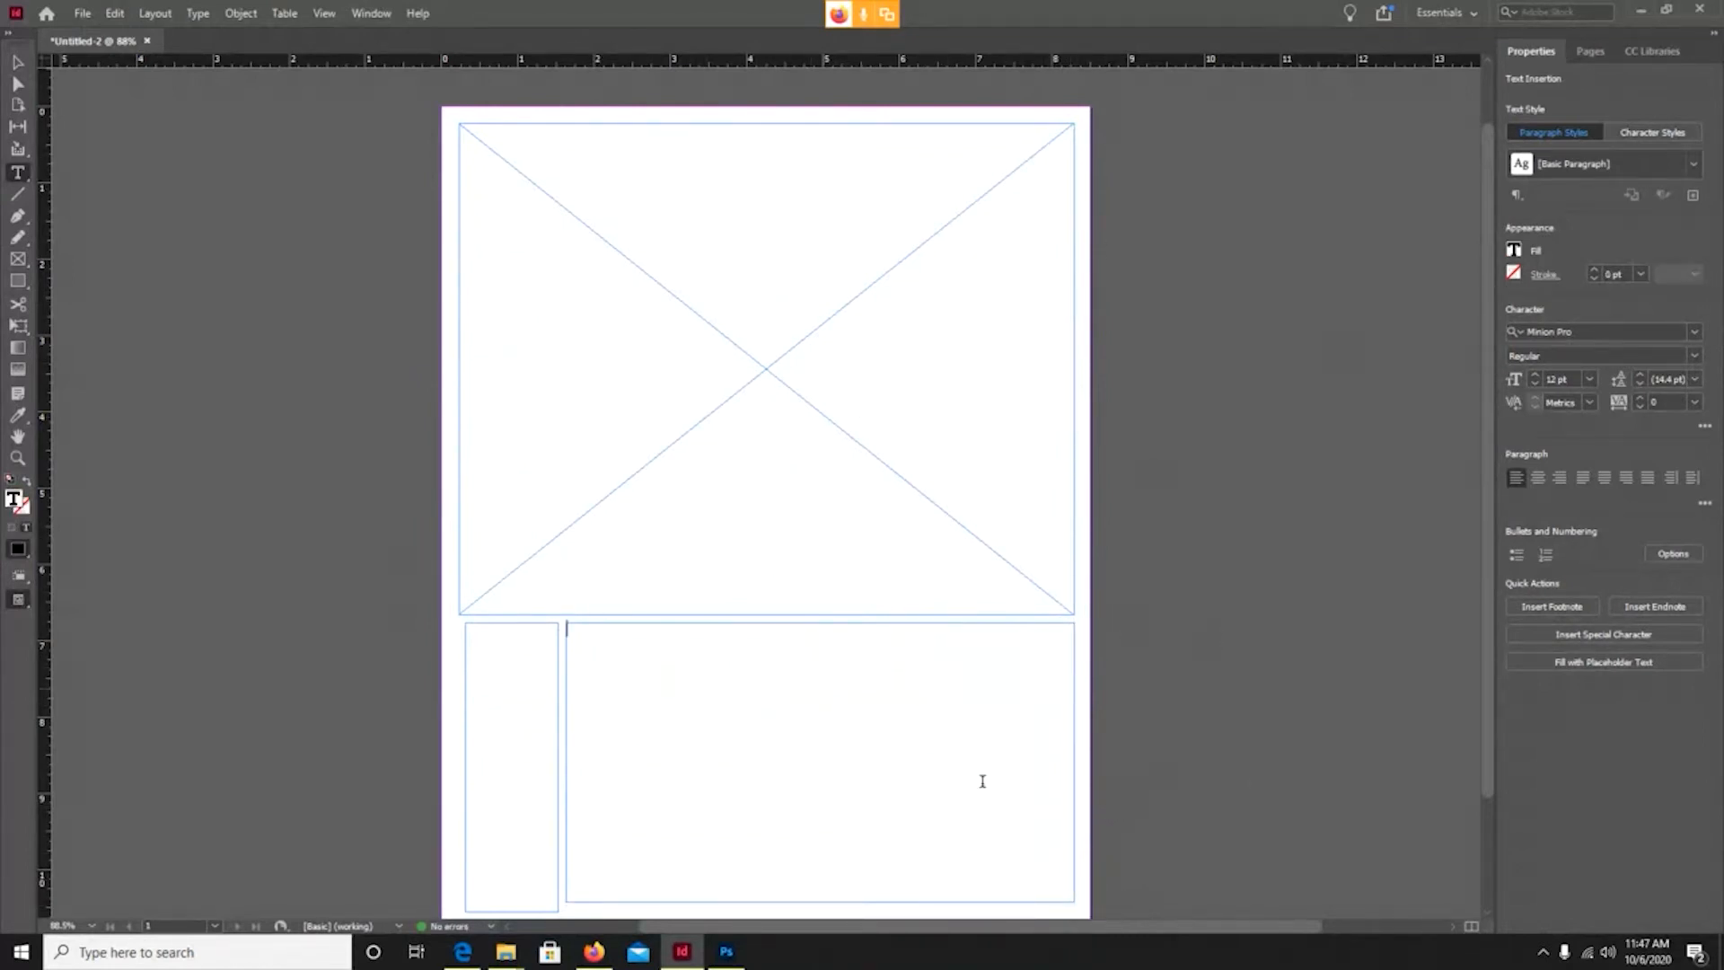
Fill the wide and the narrow text frame with placeholder text, and deselect with the Selection tool.
right_click(938, 648)
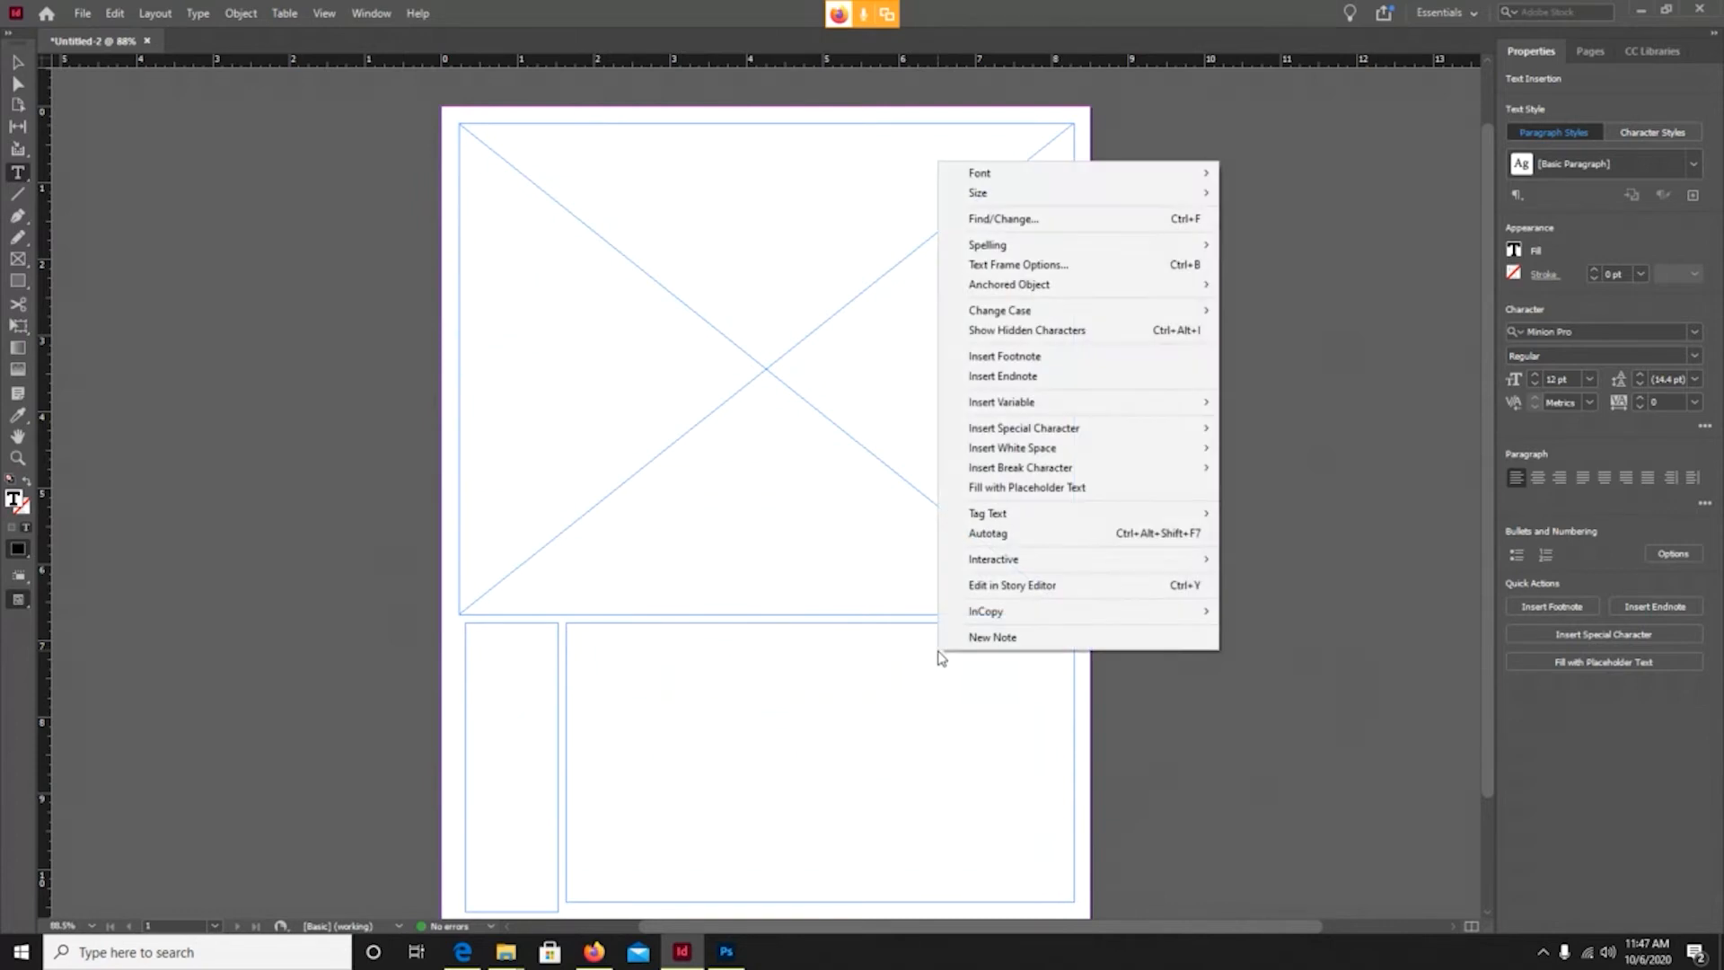
mouse_move(953, 610)
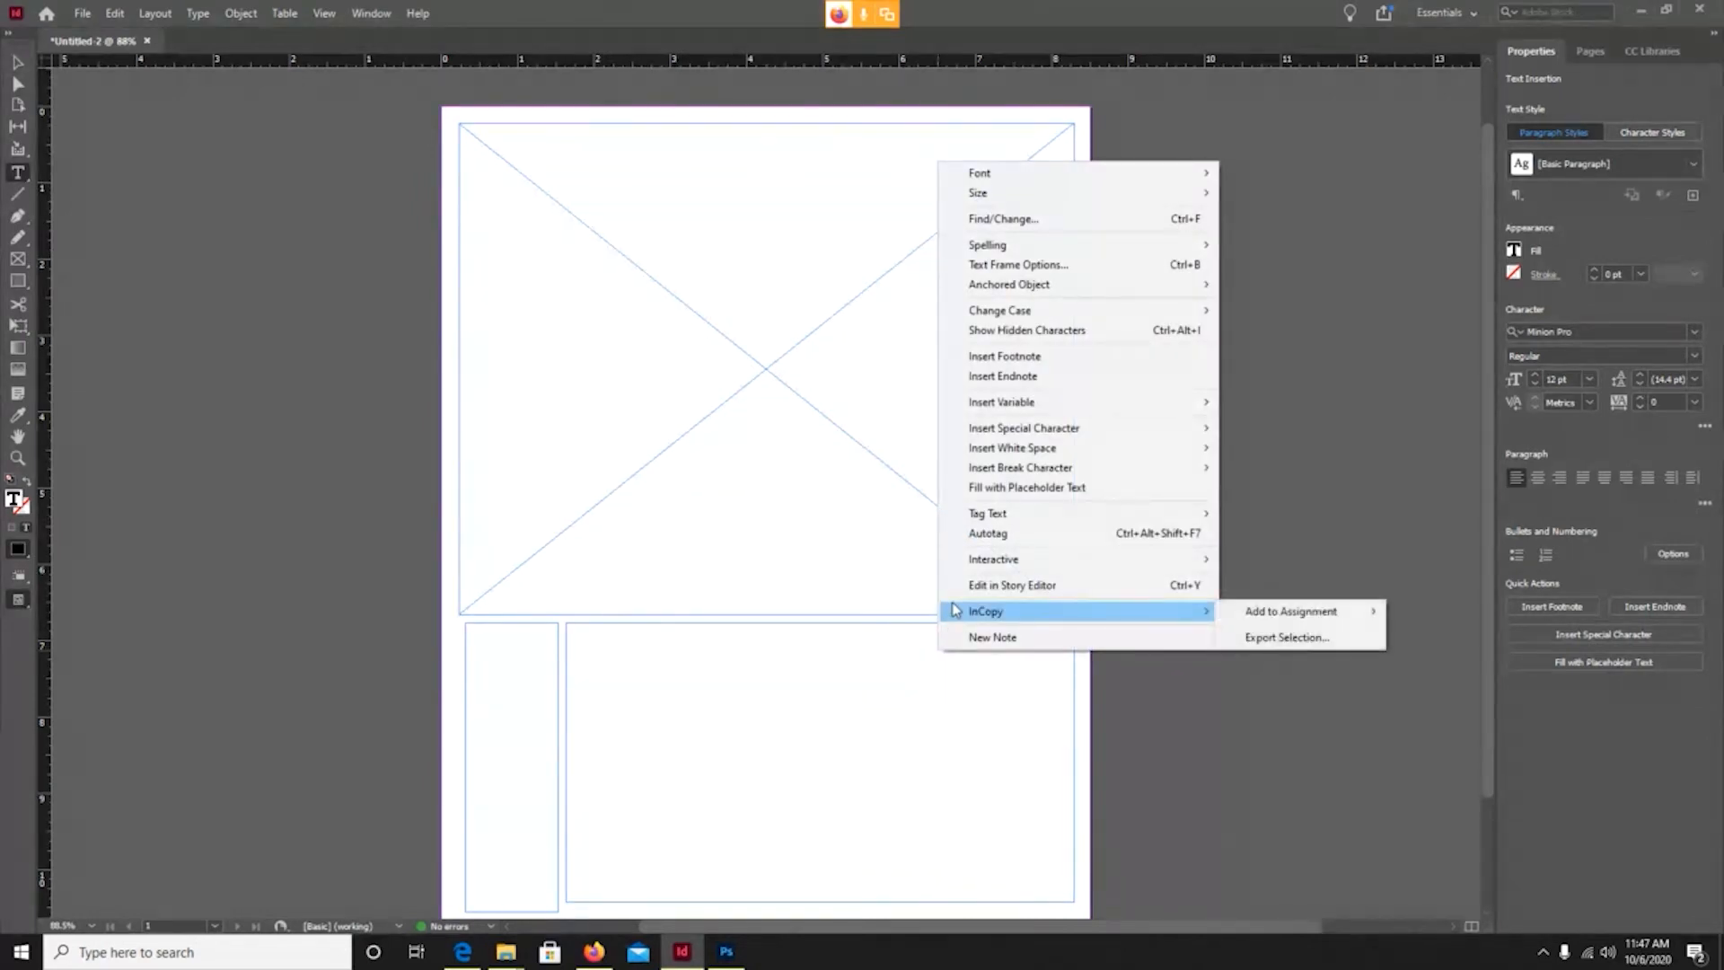
click(1013, 488)
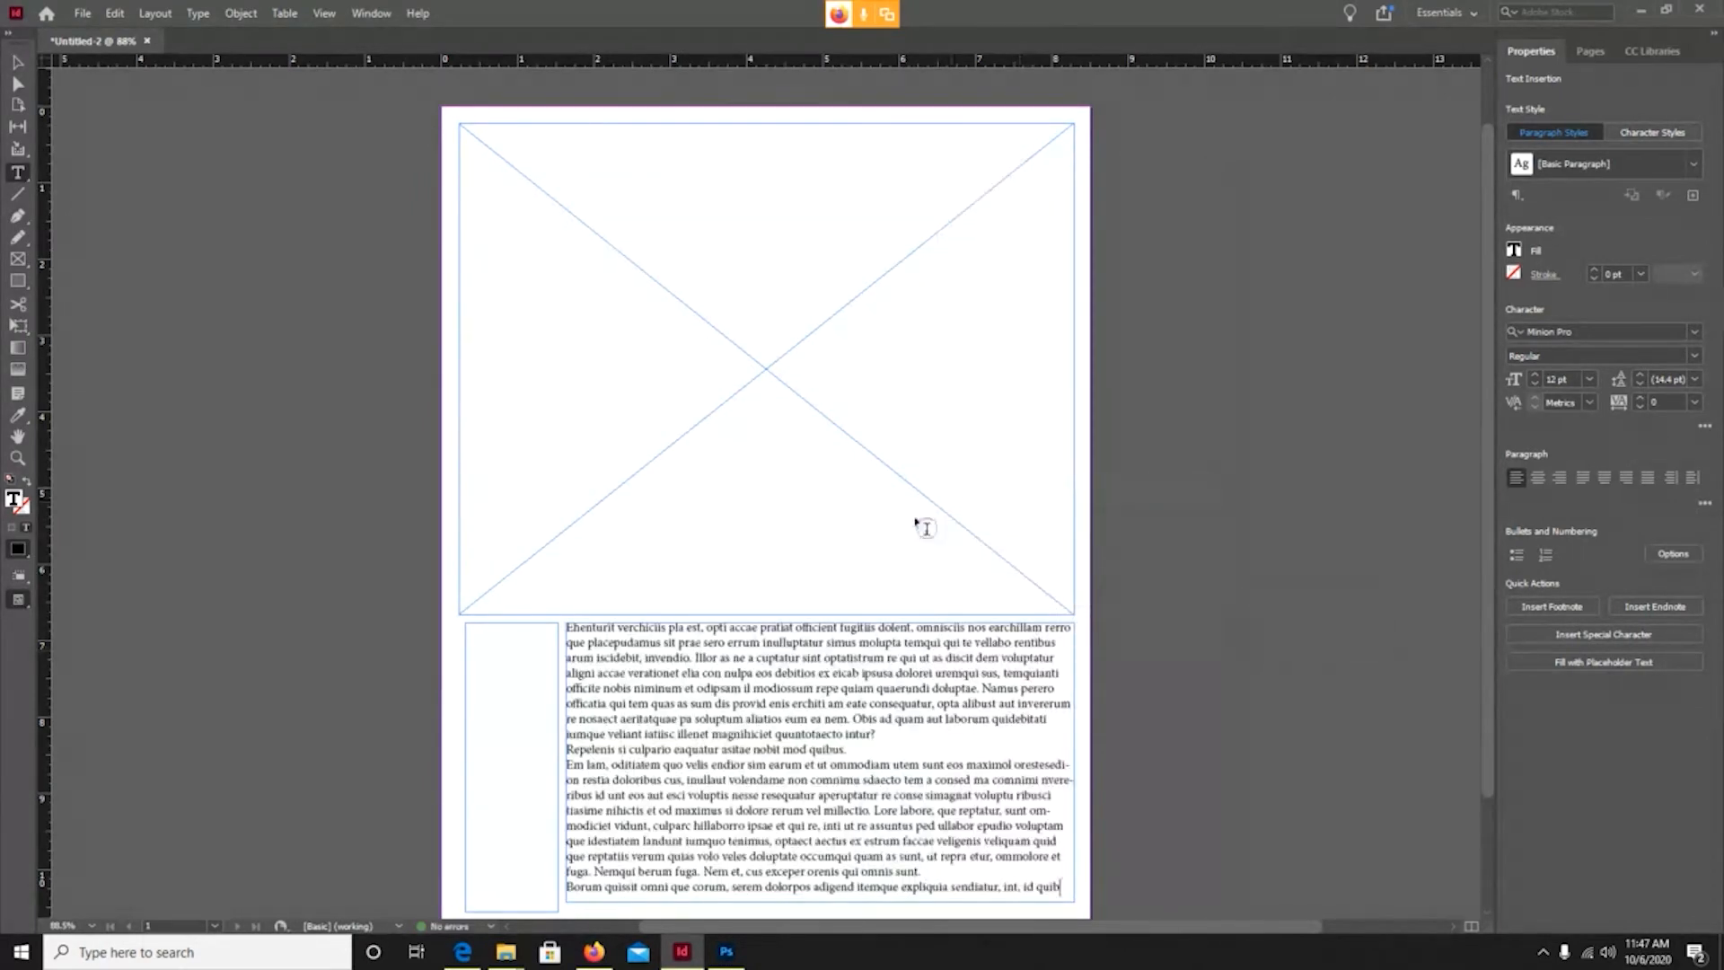
right_click(519, 636)
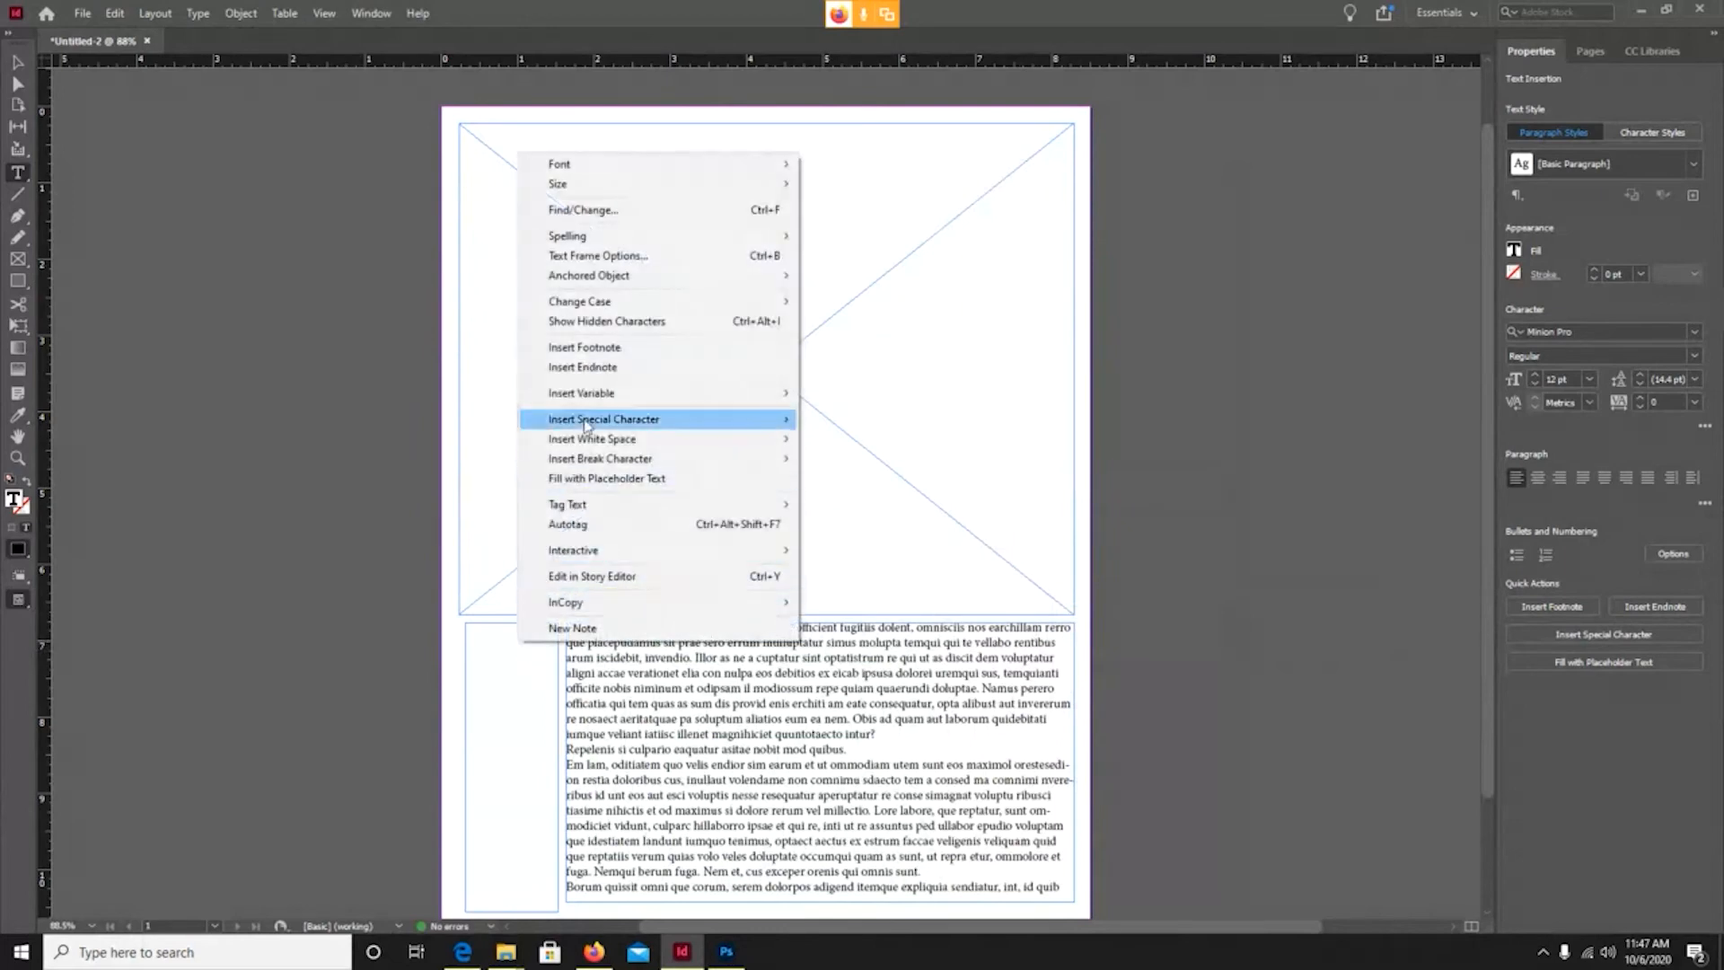
mouse_move(585, 425)
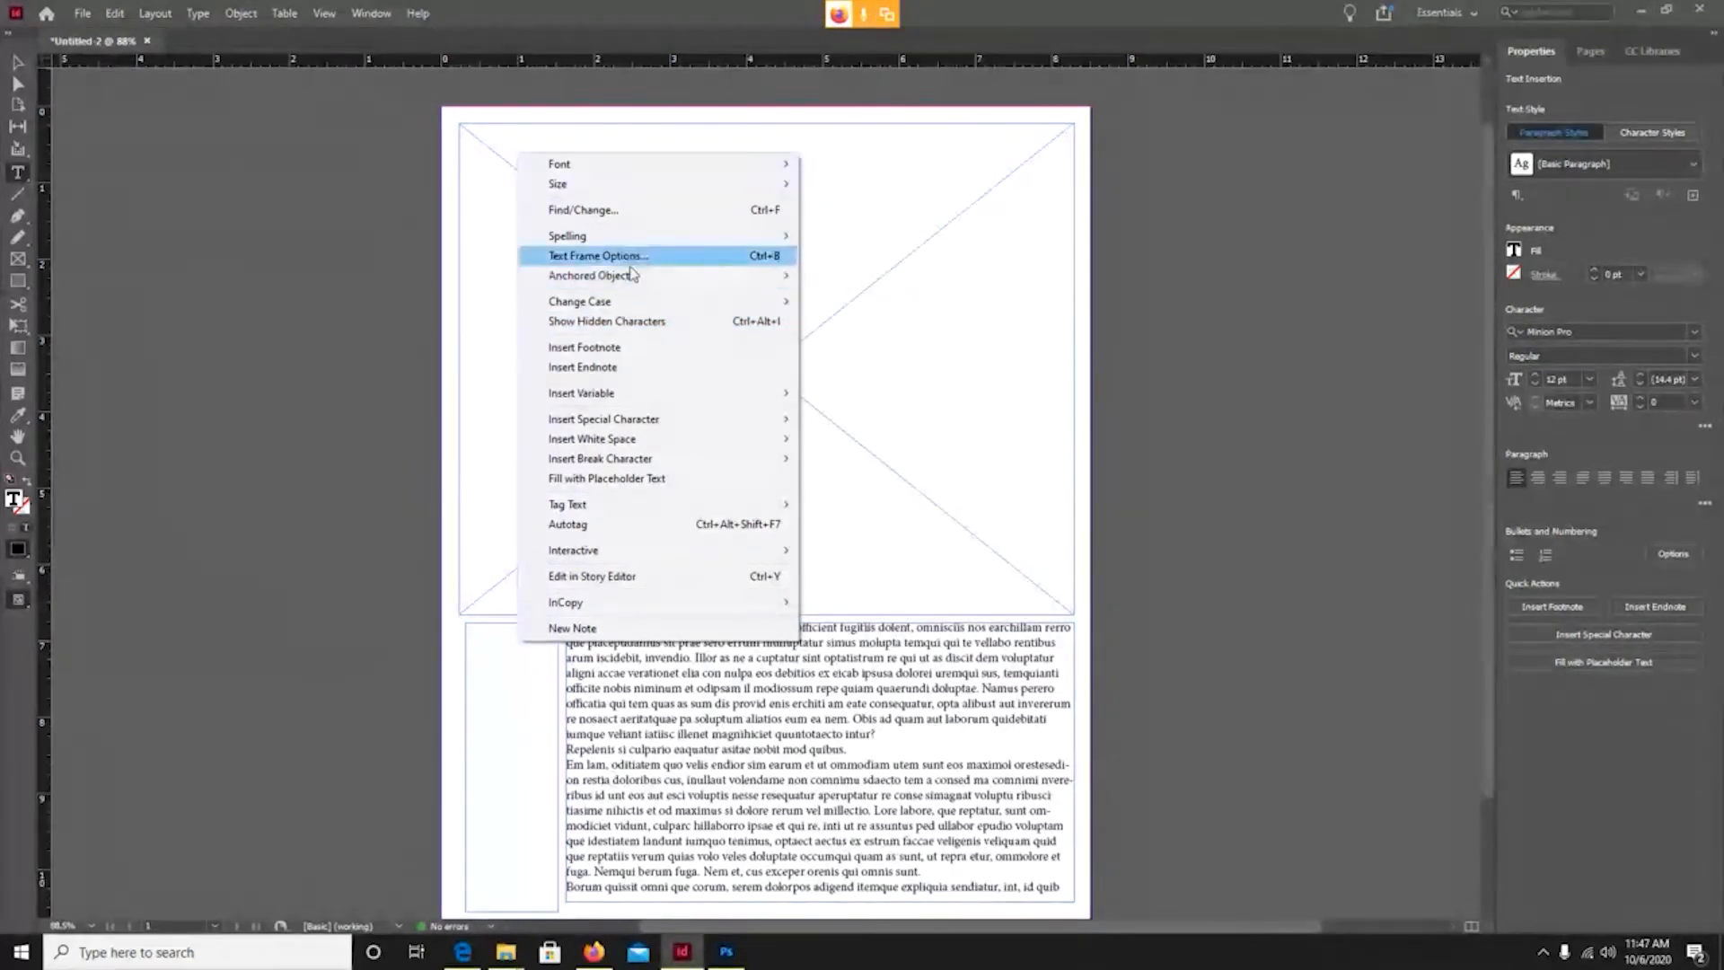
click(654, 478)
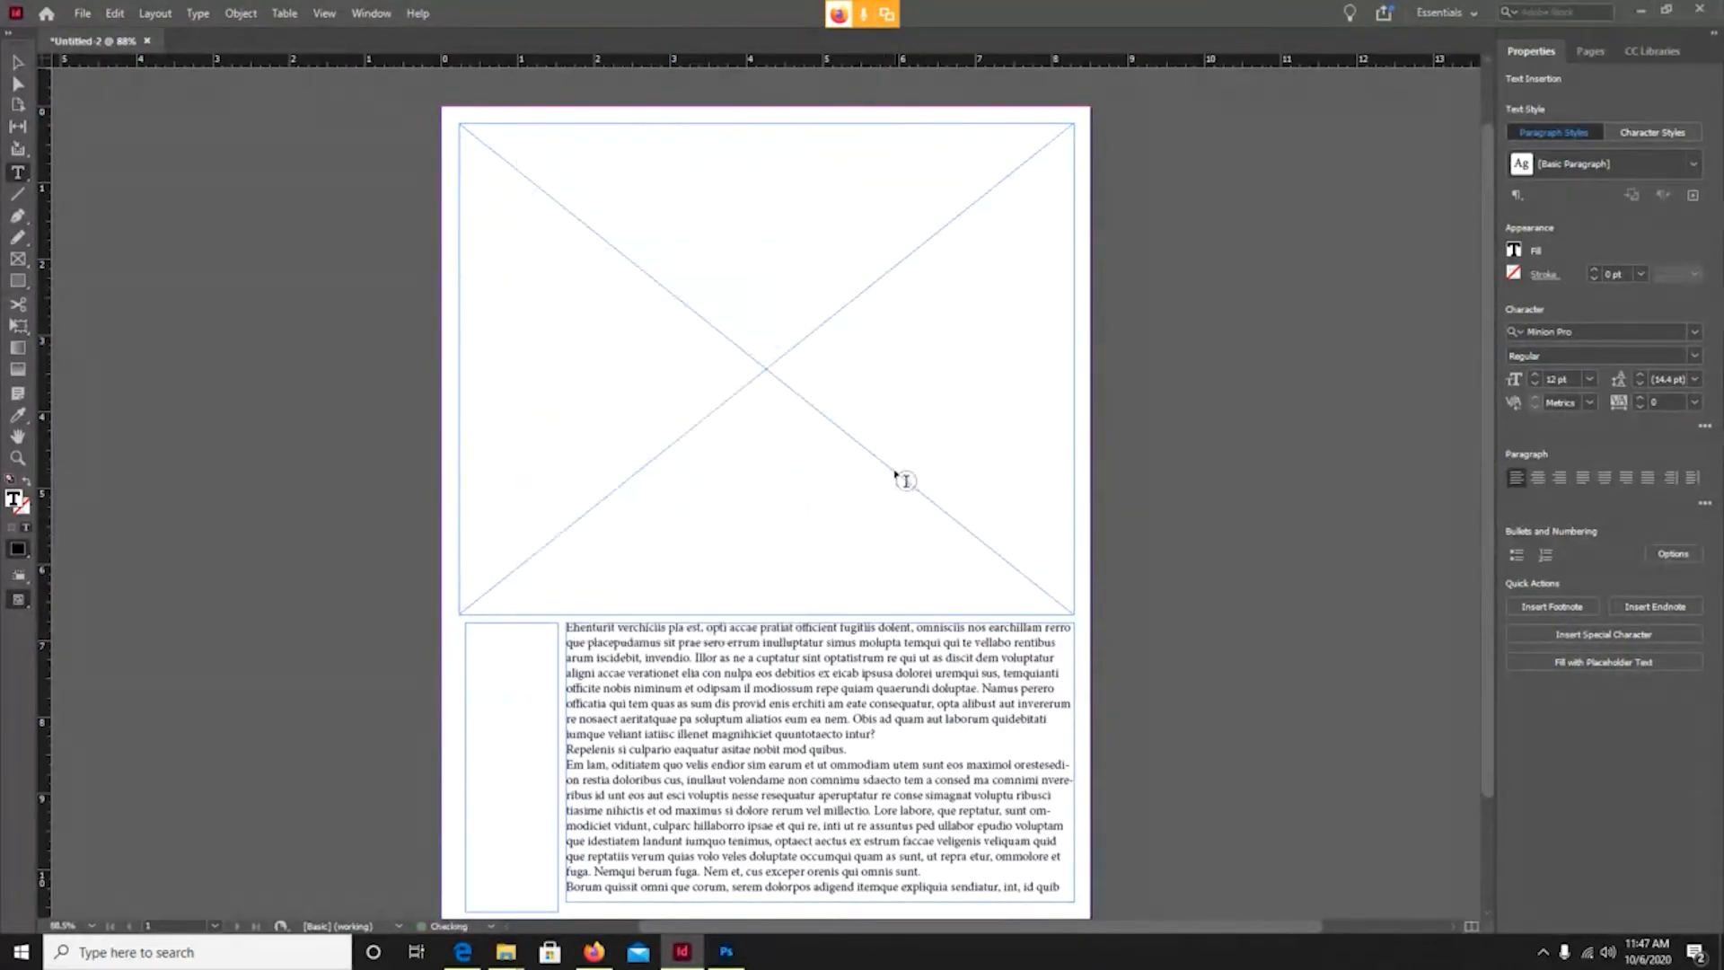
right_click(529, 665)
click(596, 508)
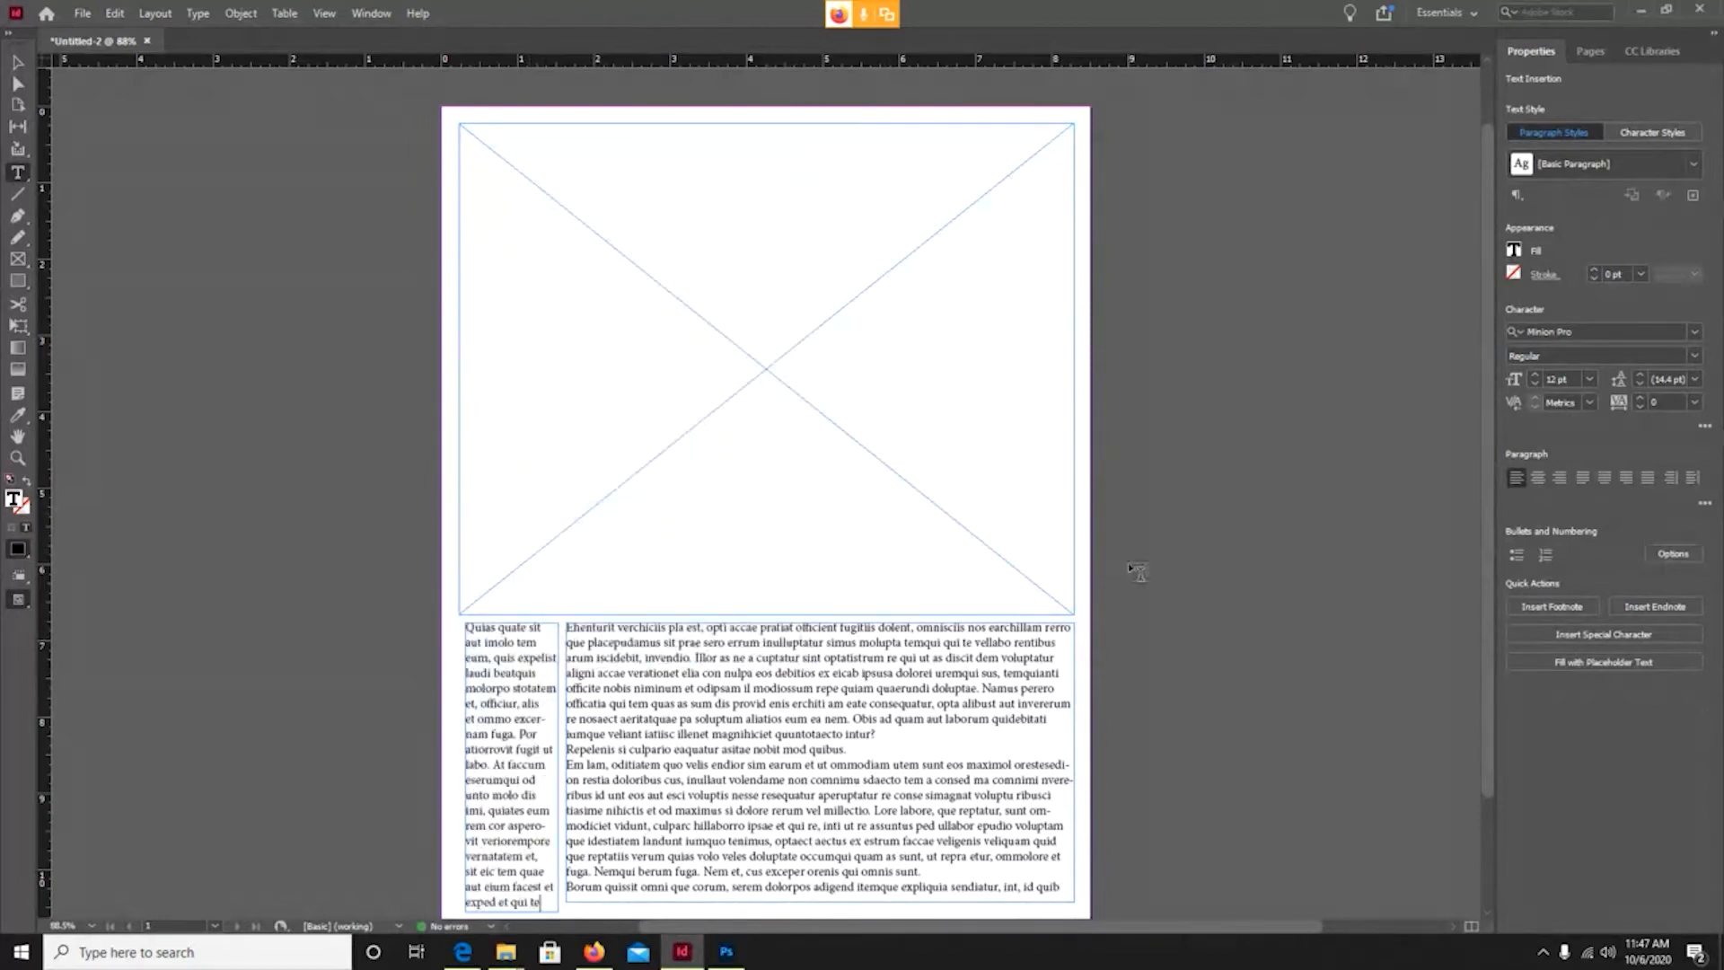
click(18, 61)
click(274, 259)
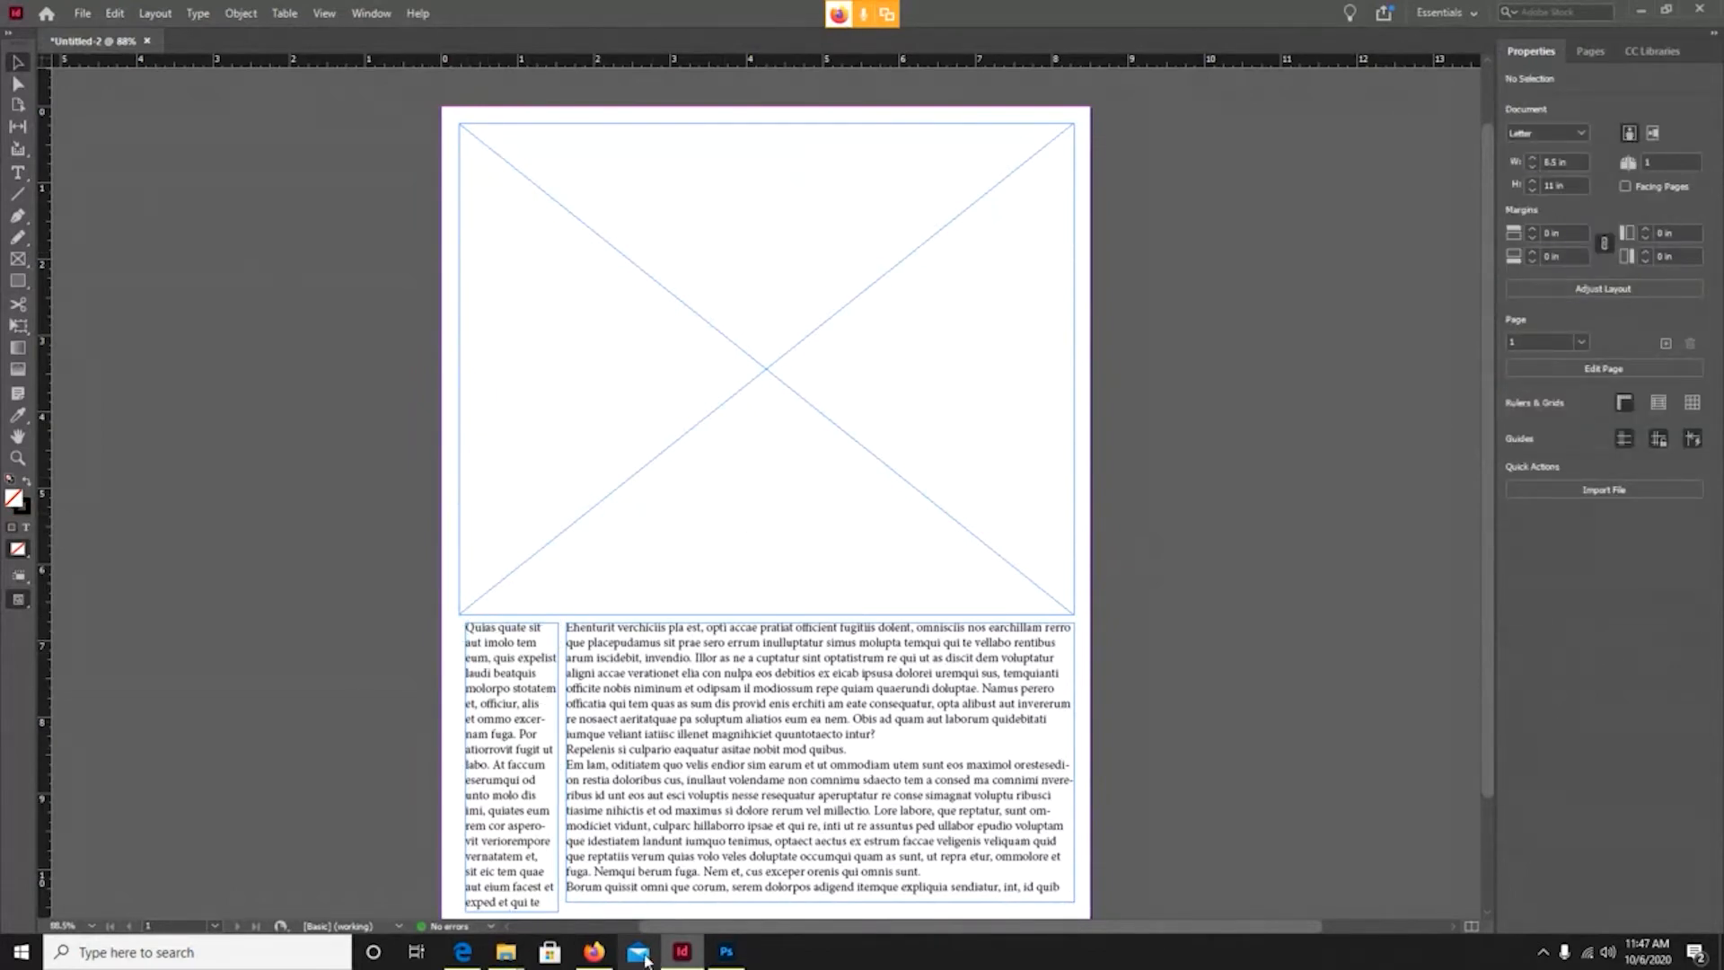
Switch to Firefox to check the Blackboard Collaborate chat for new messages, and return to InDesign.
click(585, 959)
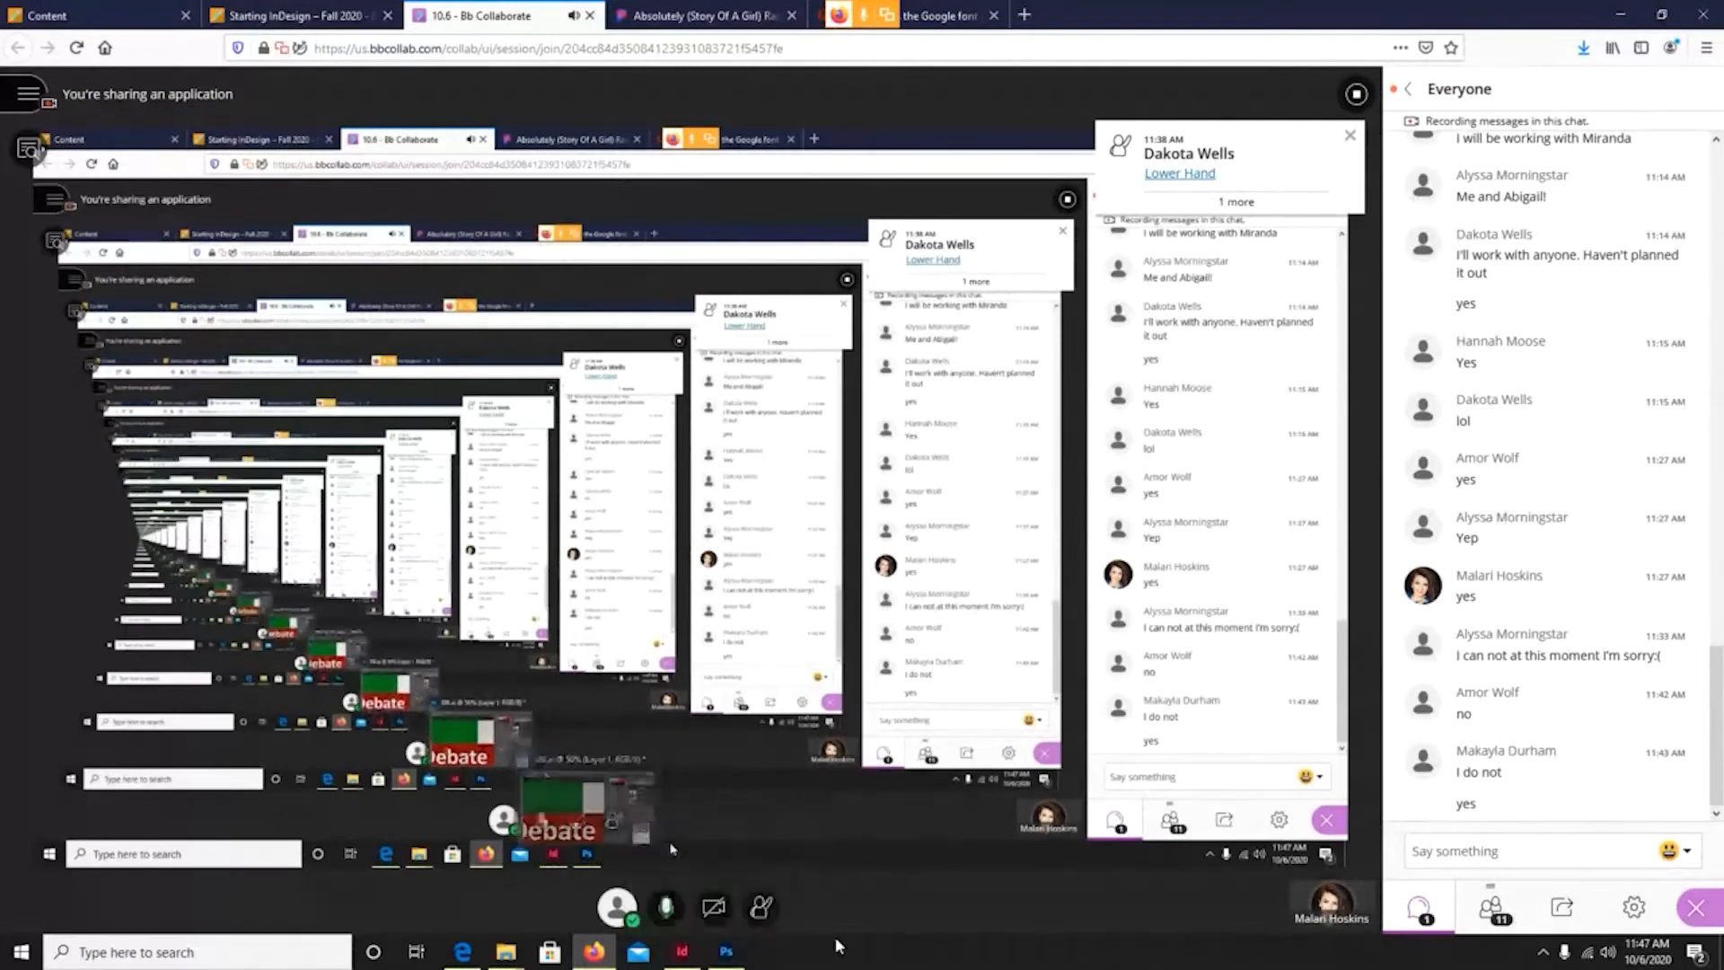
click(684, 953)
Delete the large image frame and both text frames filled with placeholder text.
click(620, 368)
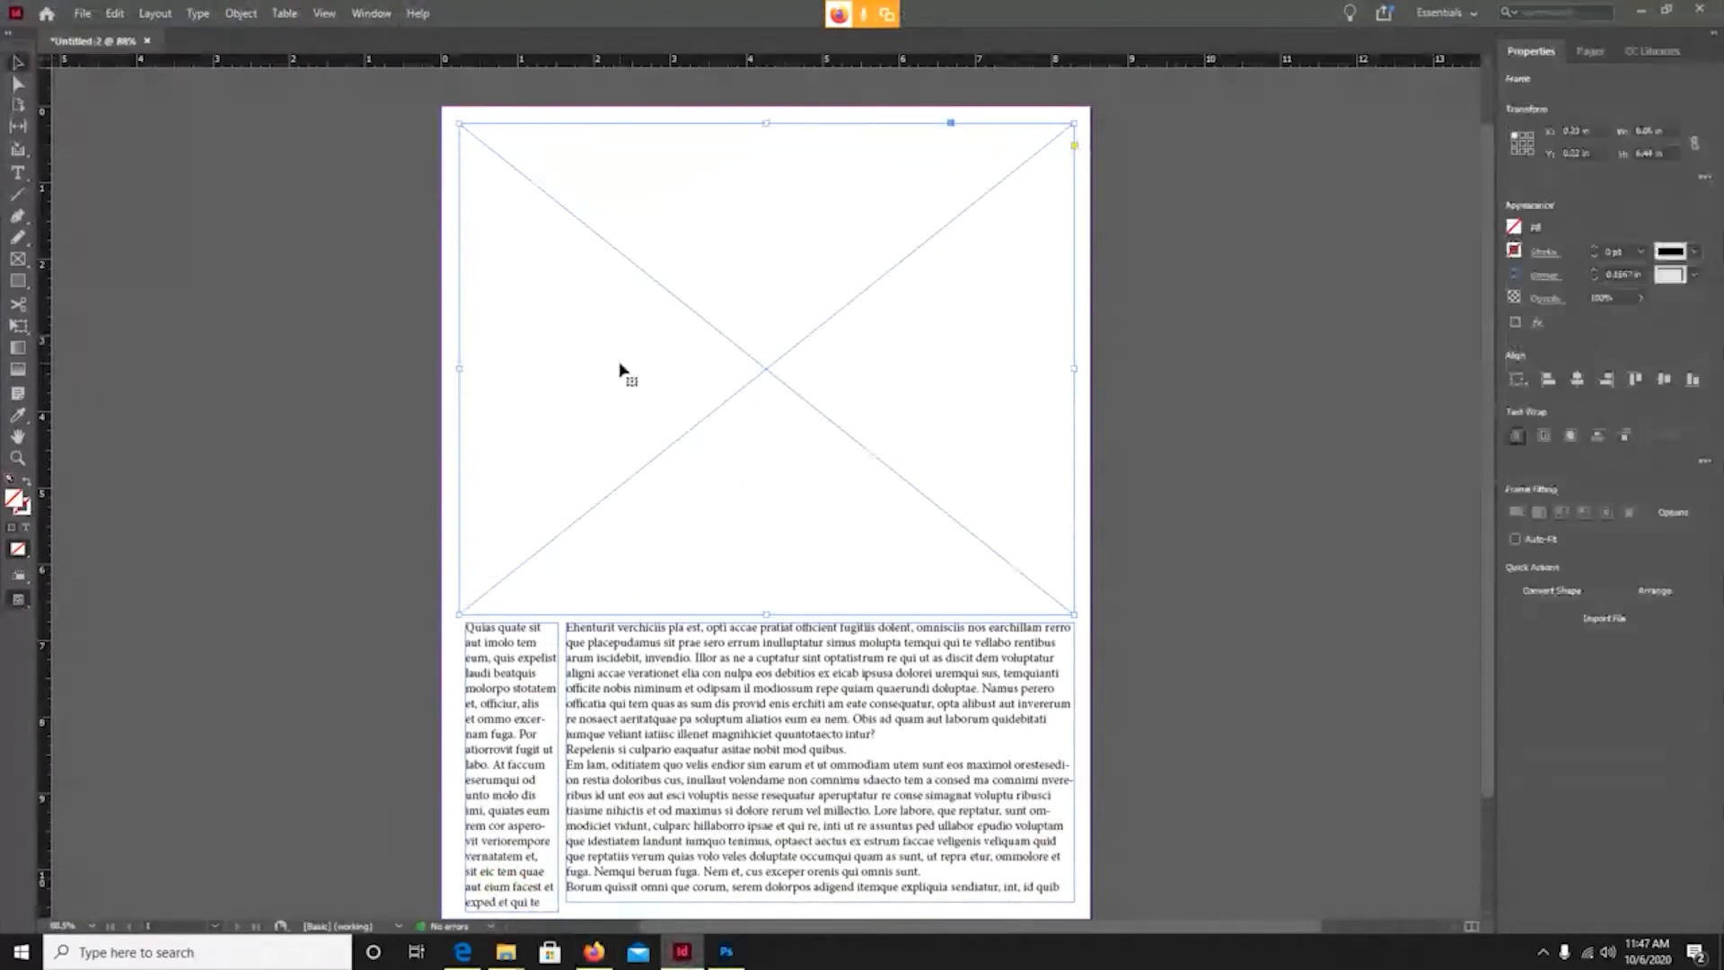
key(Delete)
click(658, 781)
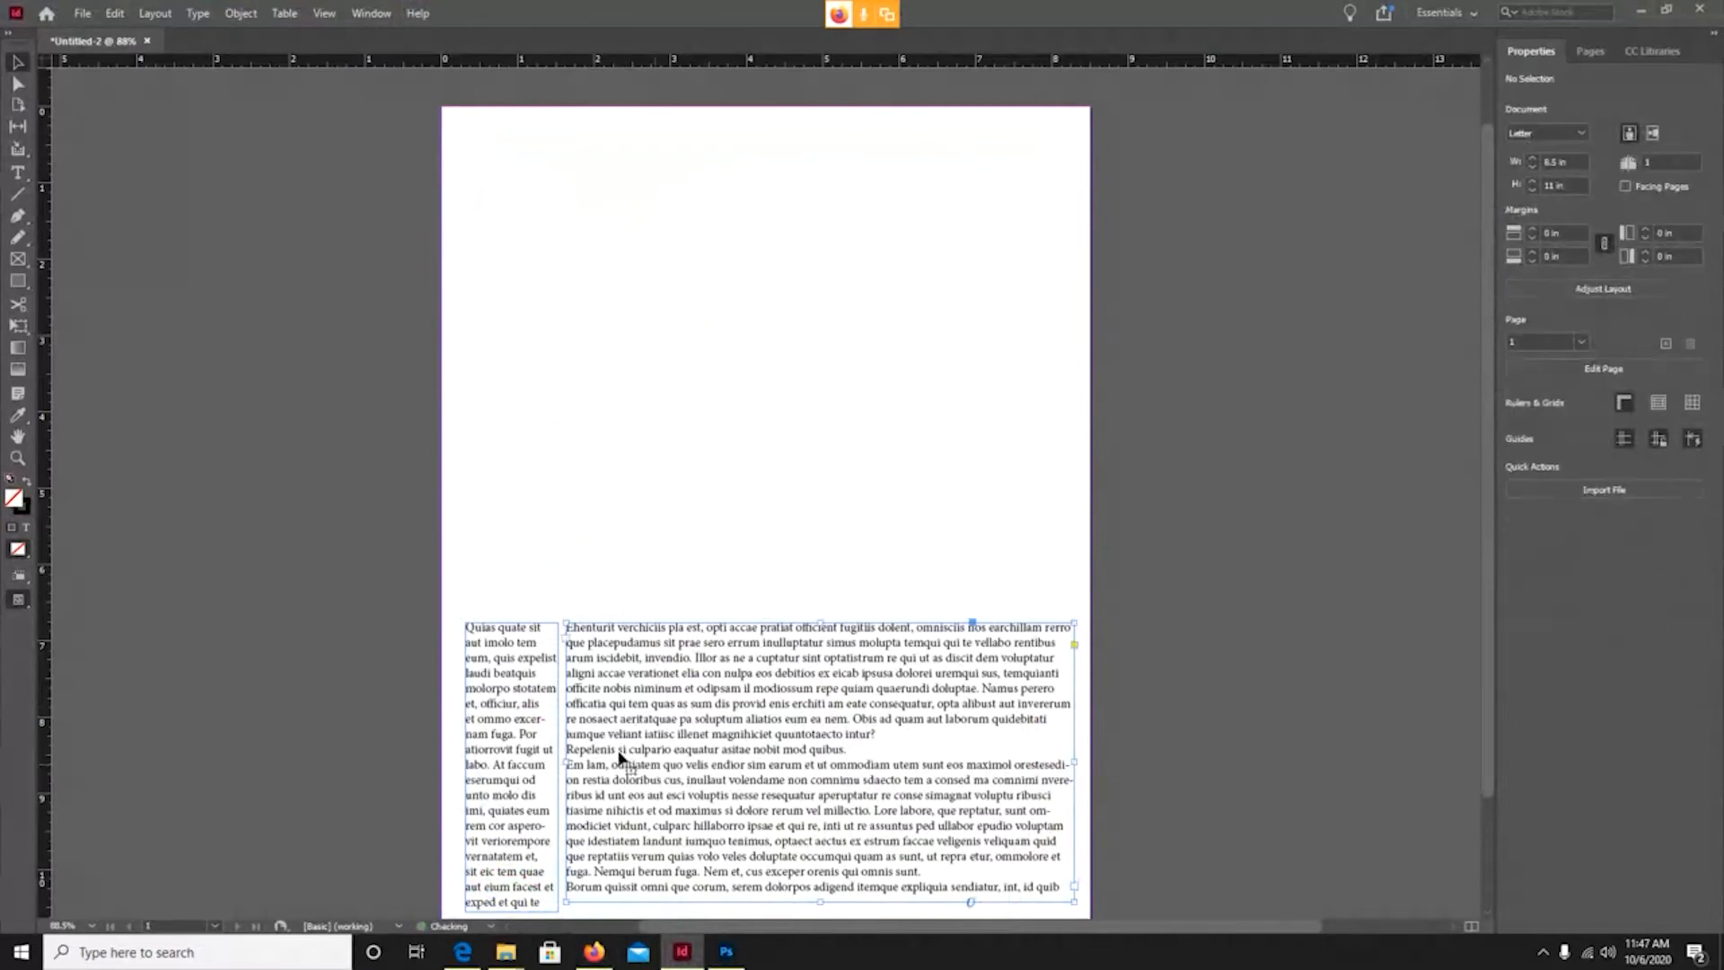
key(Delete)
click(534, 743)
key(Delete)
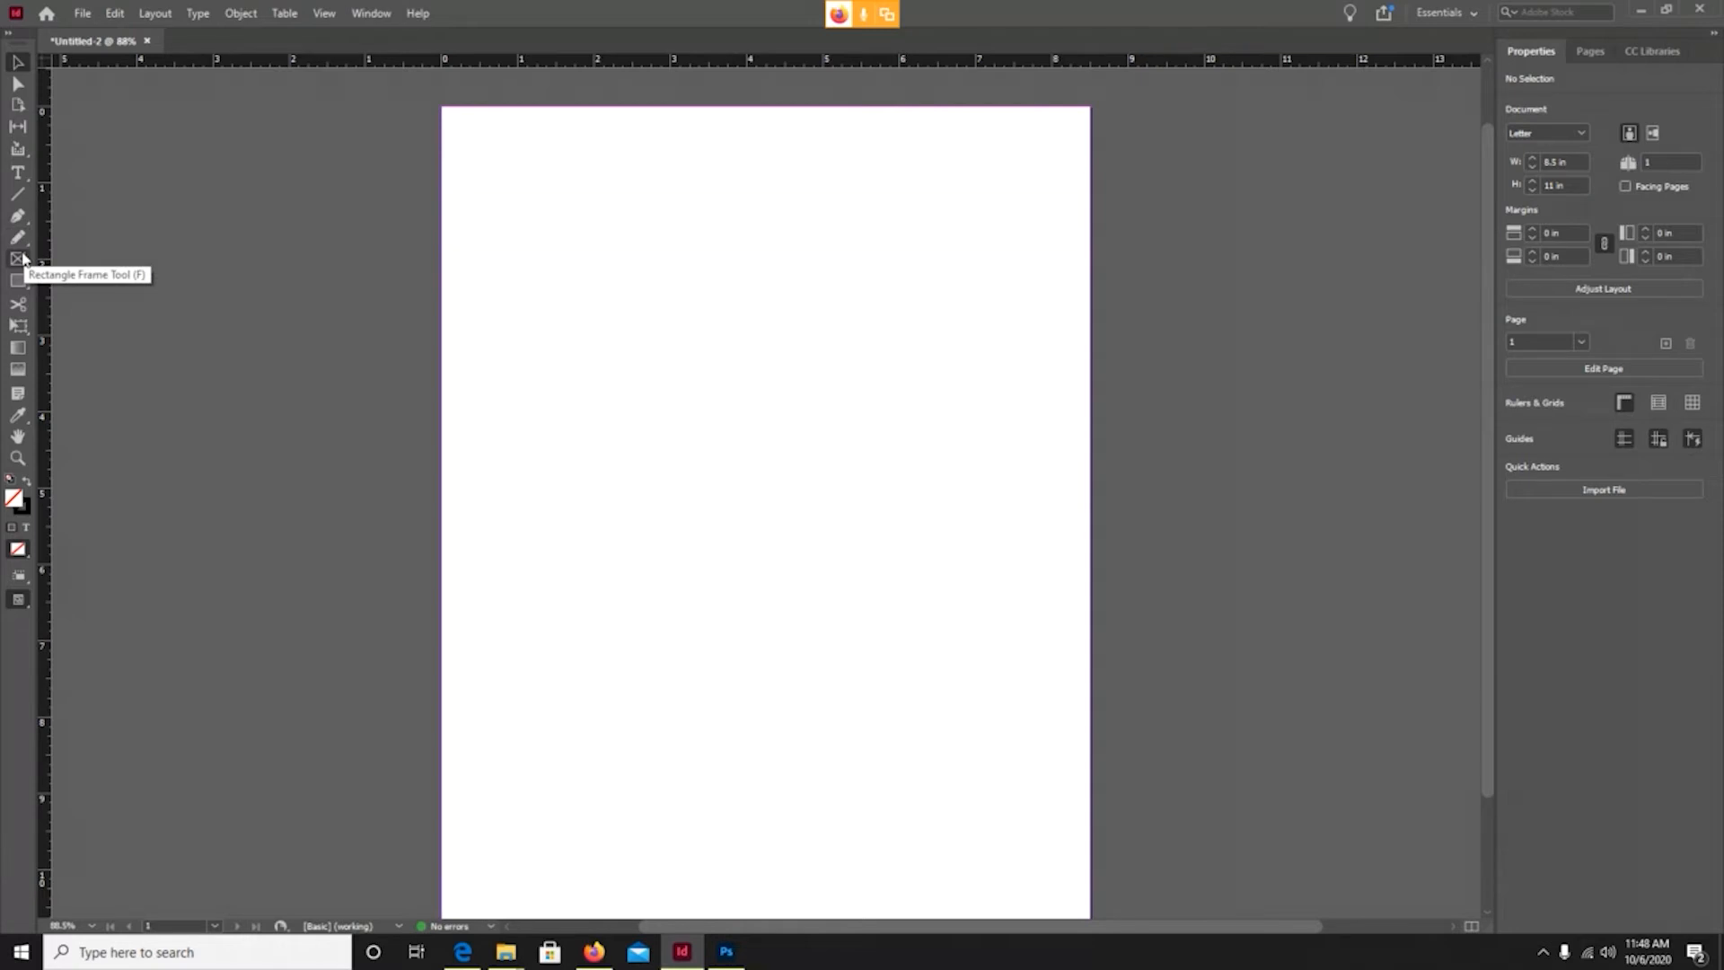
Activate the Rectangle Frame tool, and show and hide the Layers and Character panels.
click(19, 260)
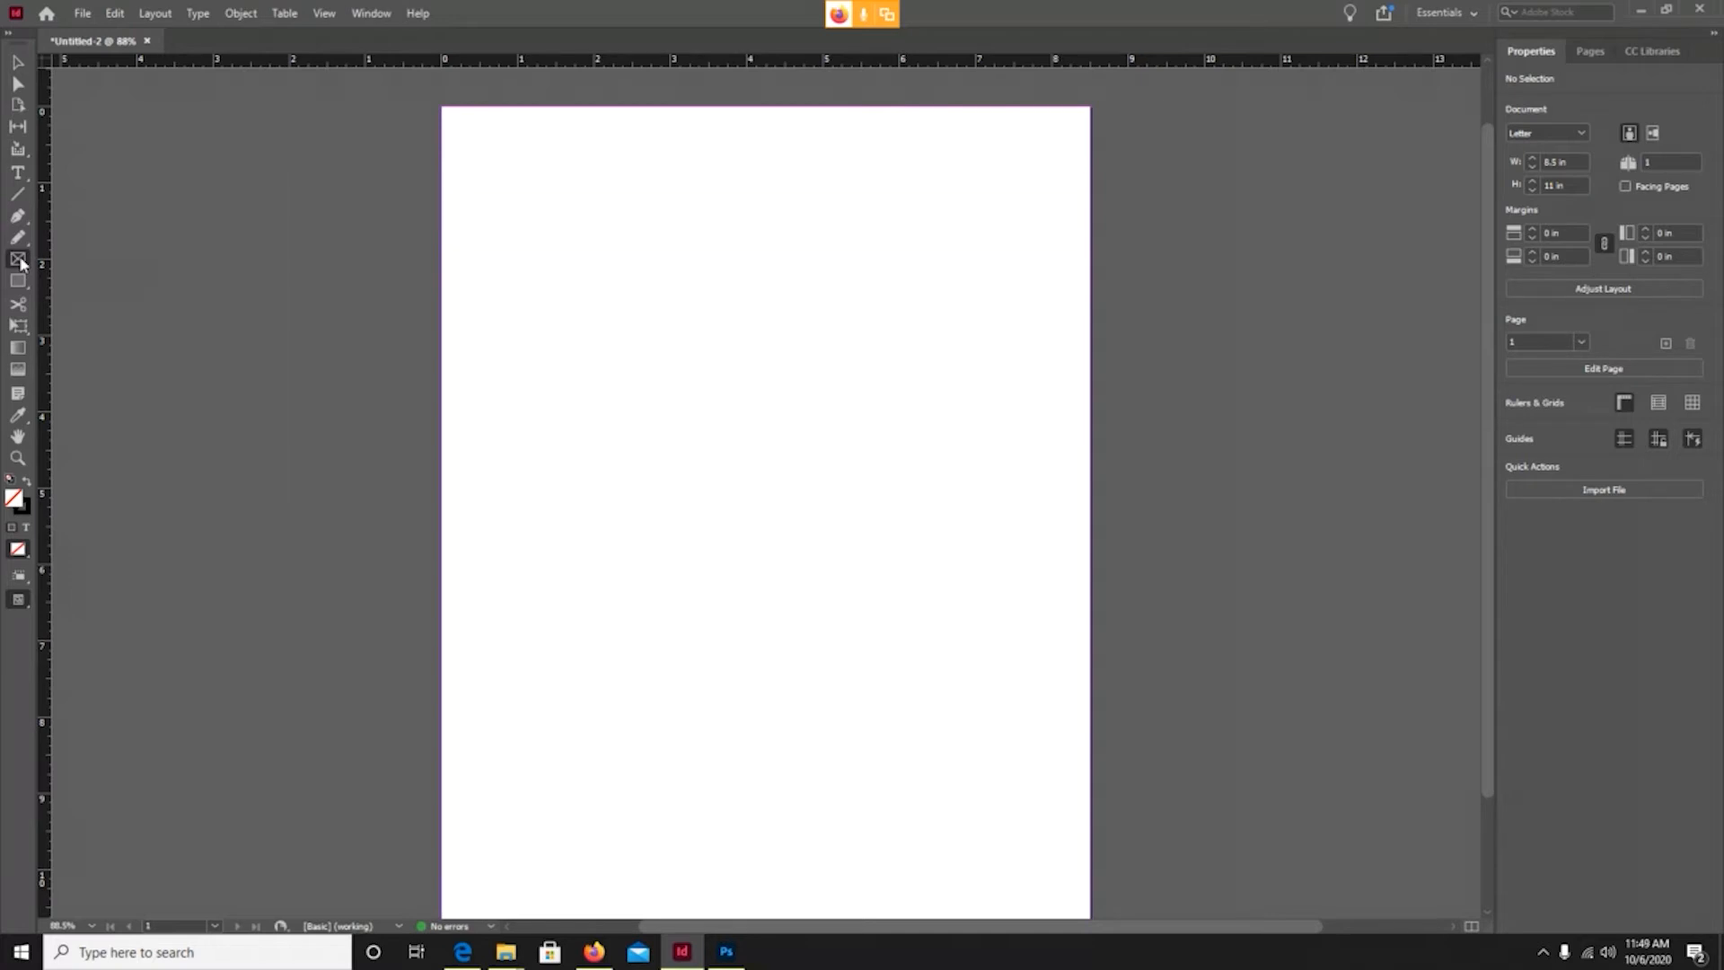
click(372, 13)
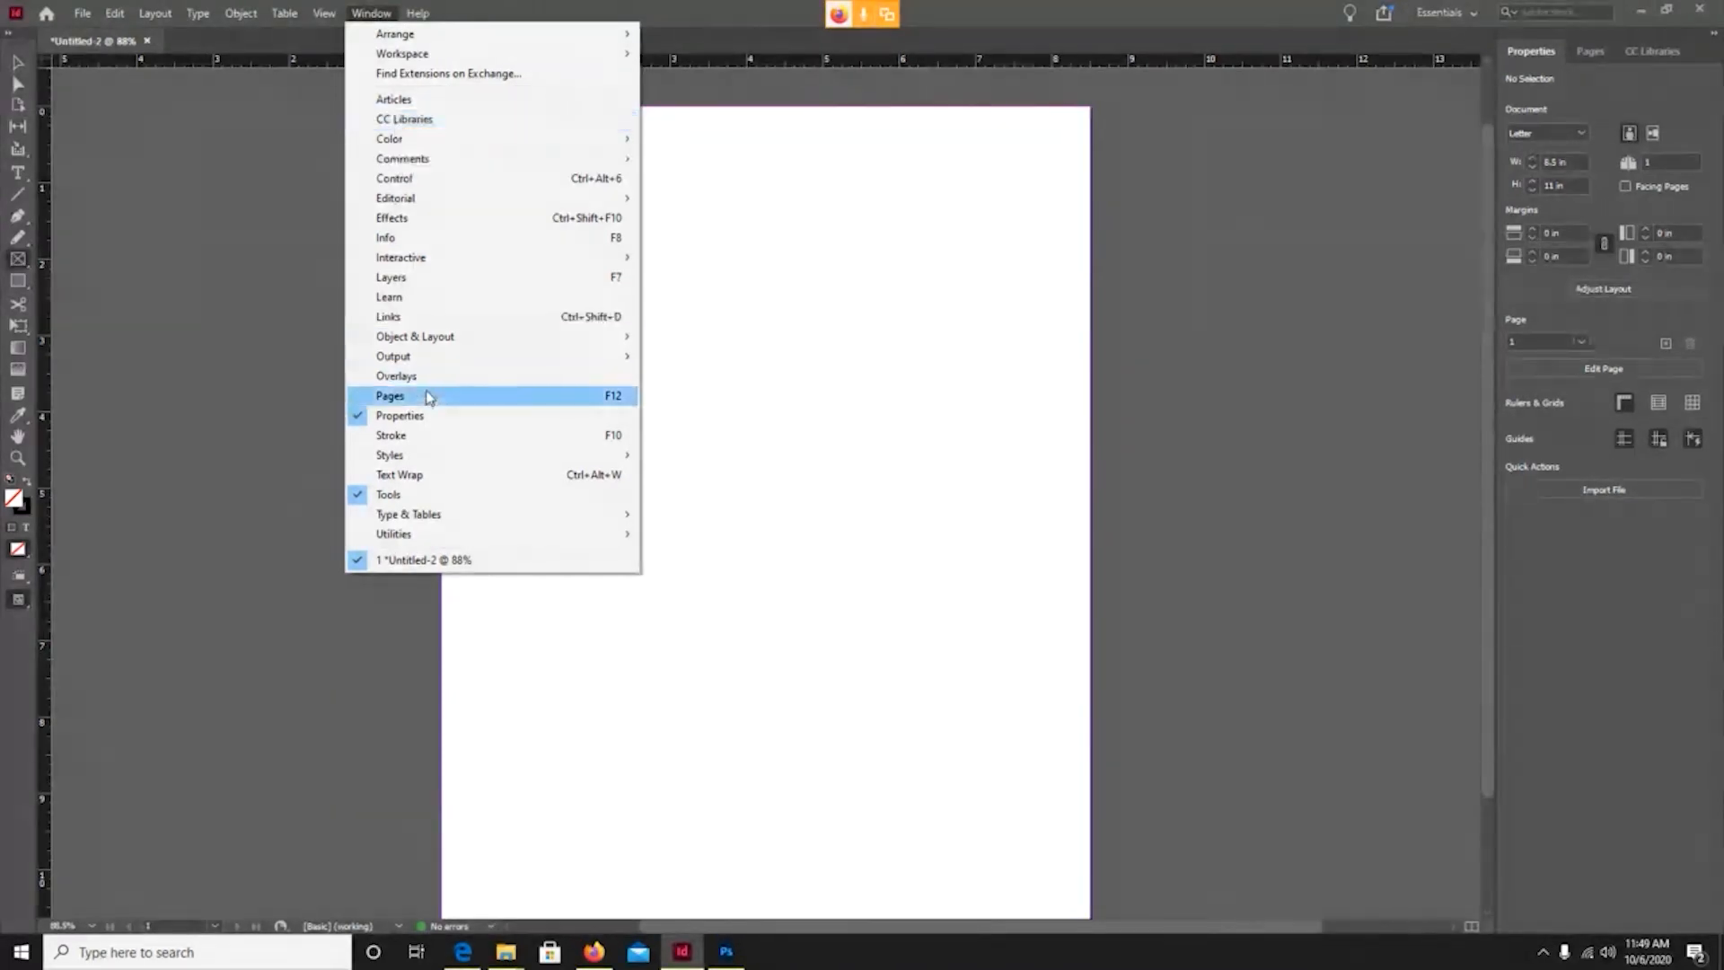
click(442, 280)
click(371, 13)
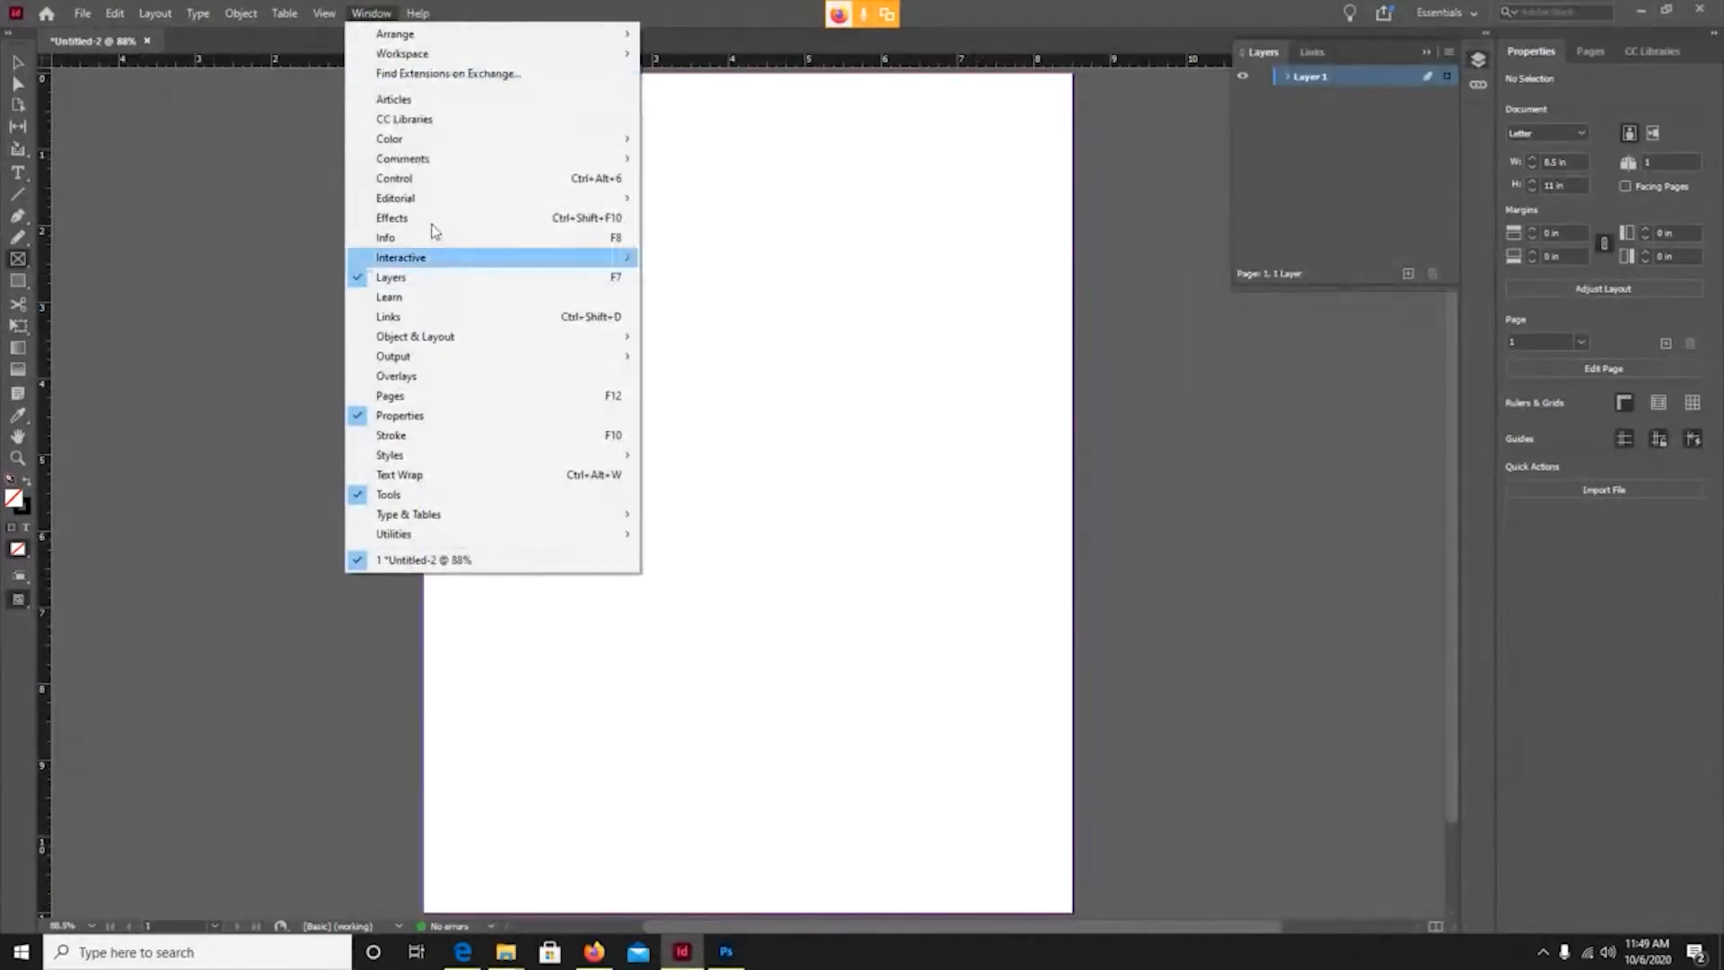
click(449, 276)
click(371, 12)
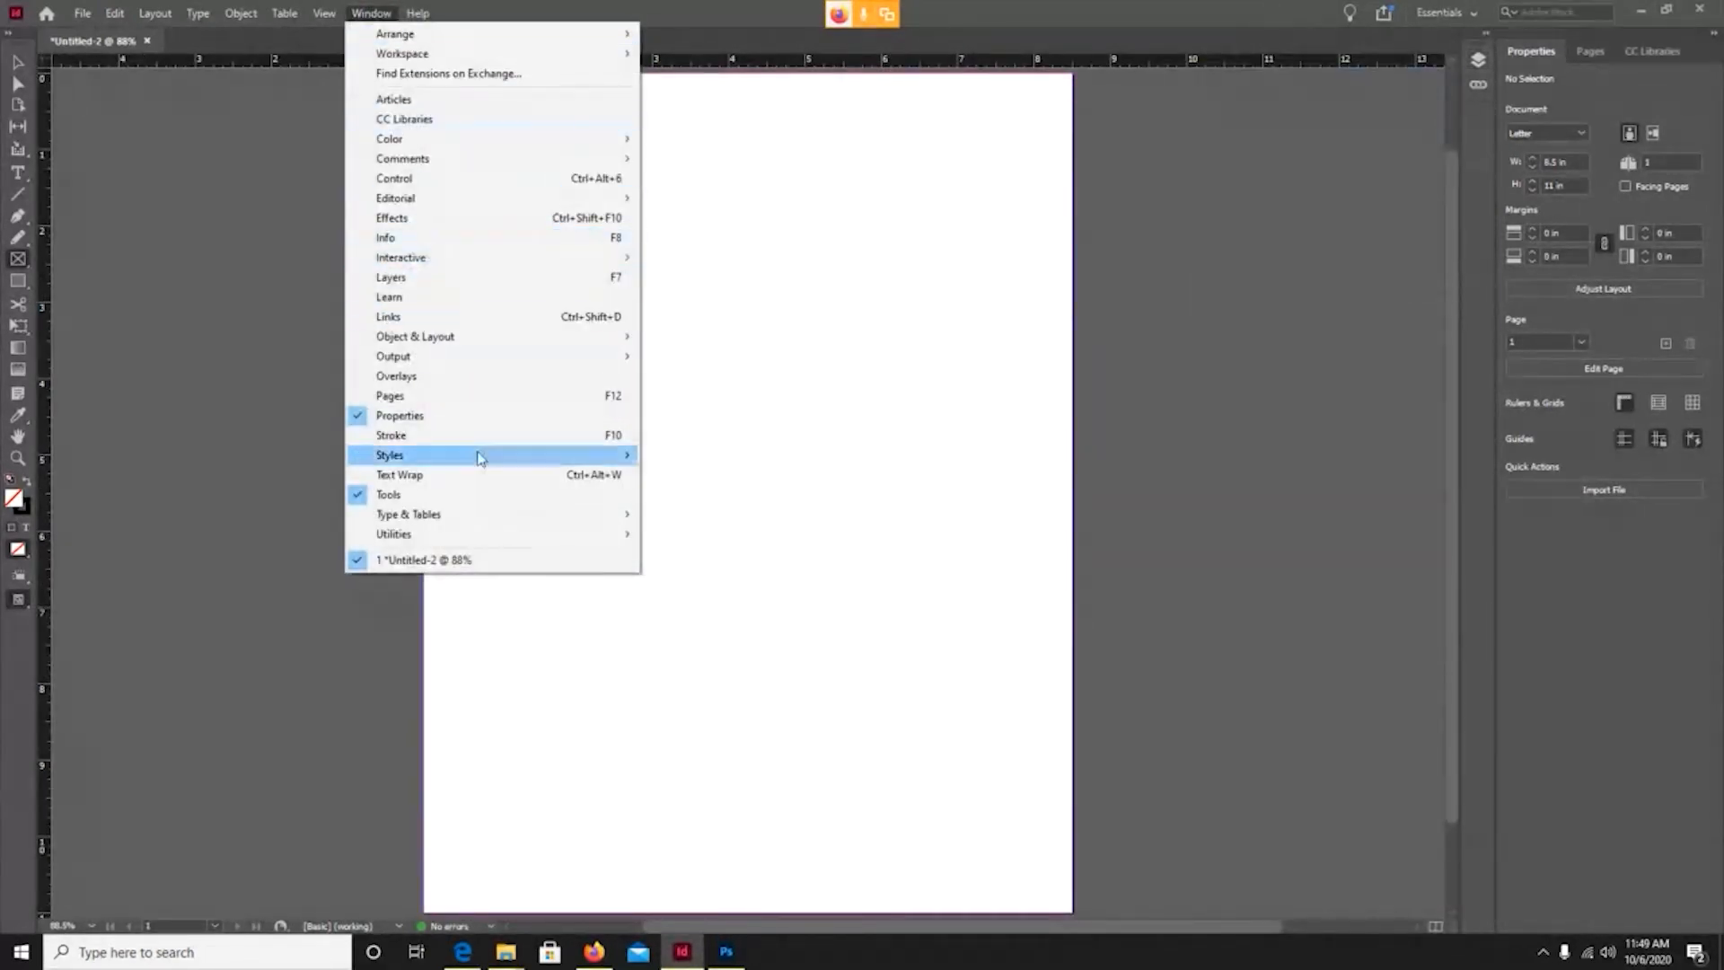
mouse_move(470, 515)
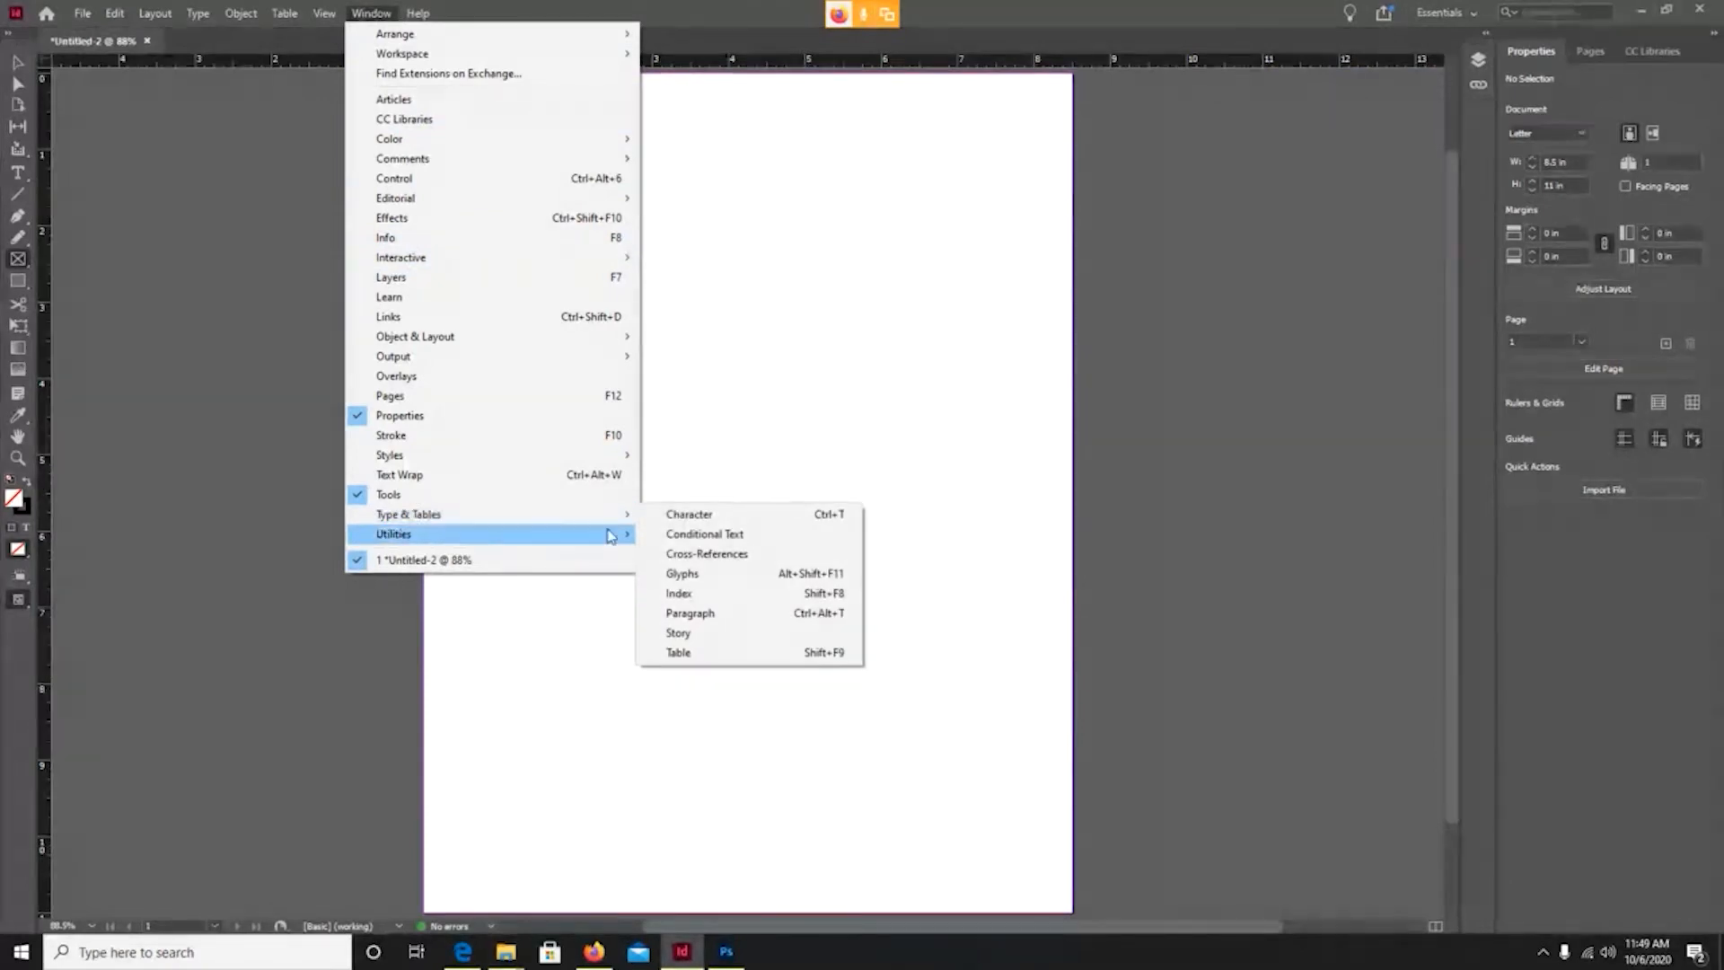
click(732, 513)
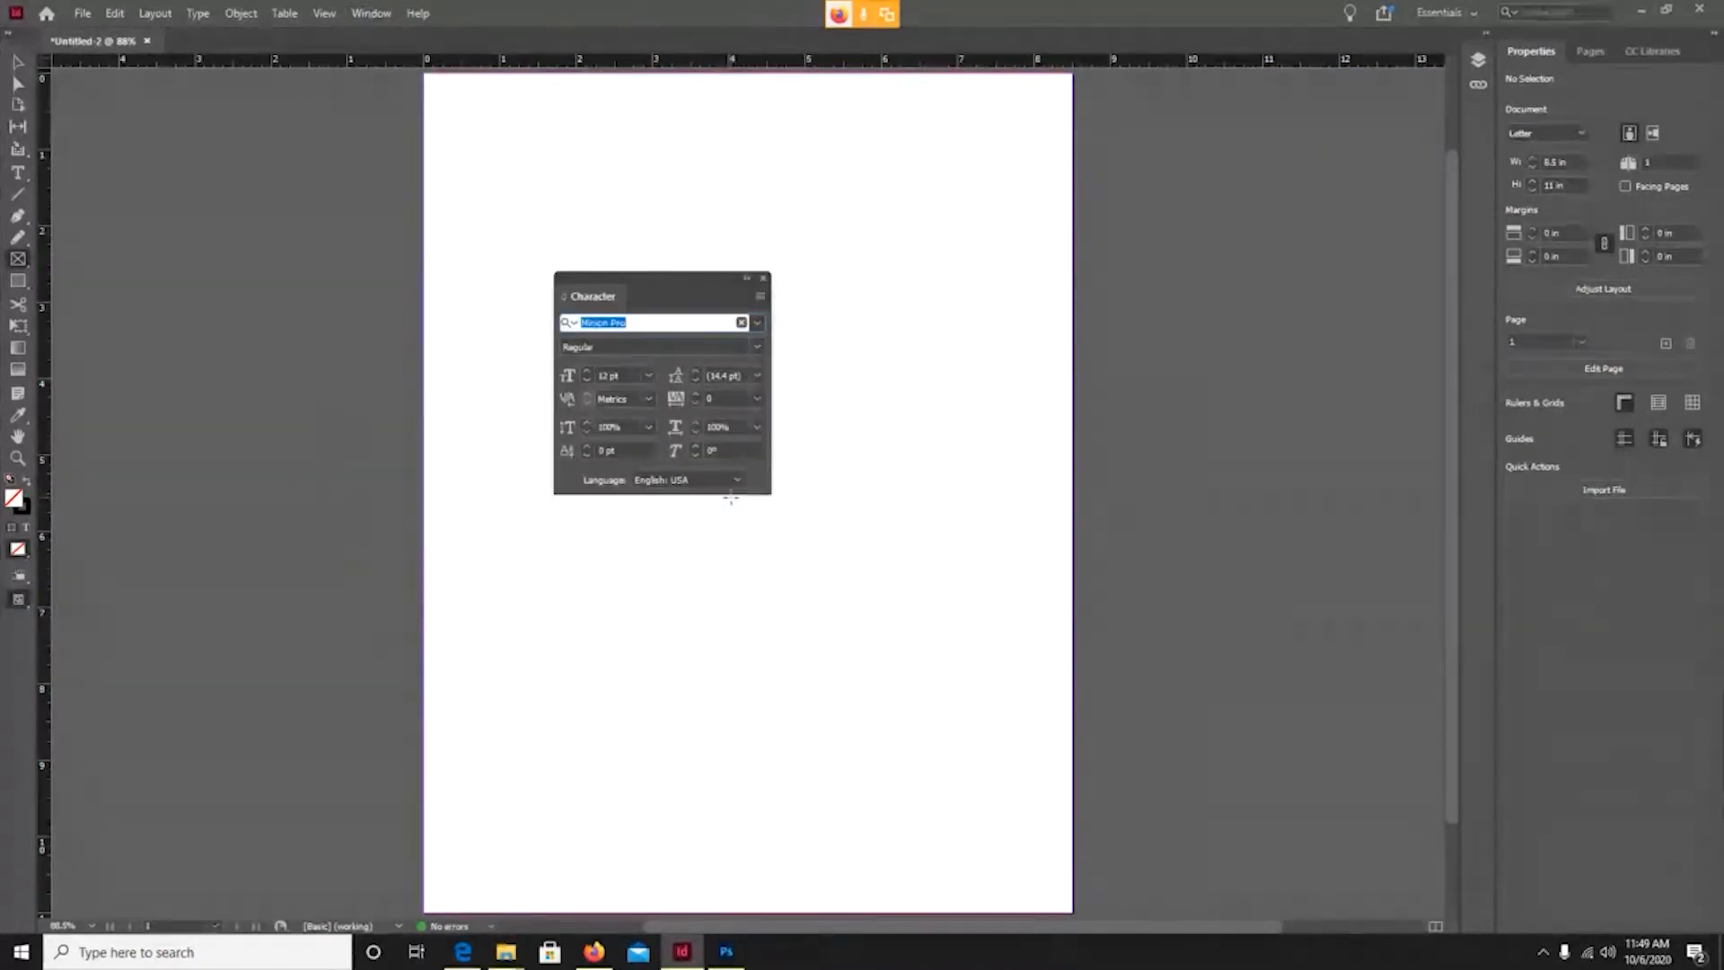
click(761, 284)
click(386, 14)
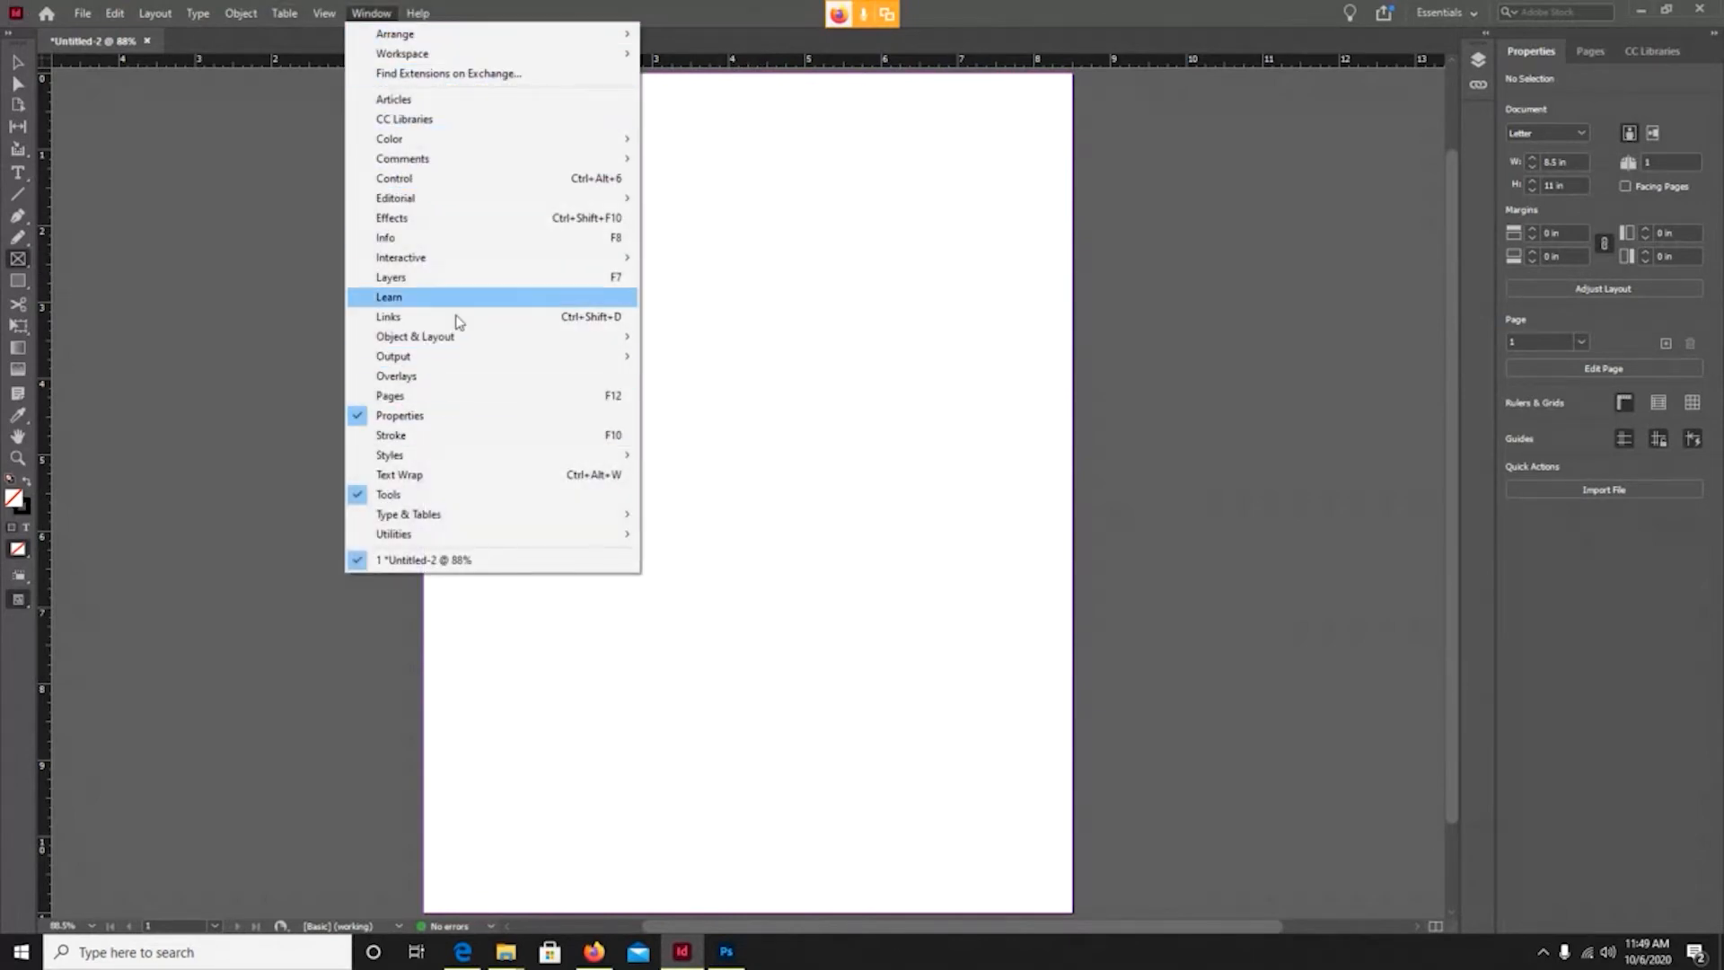
mouse_move(400, 36)
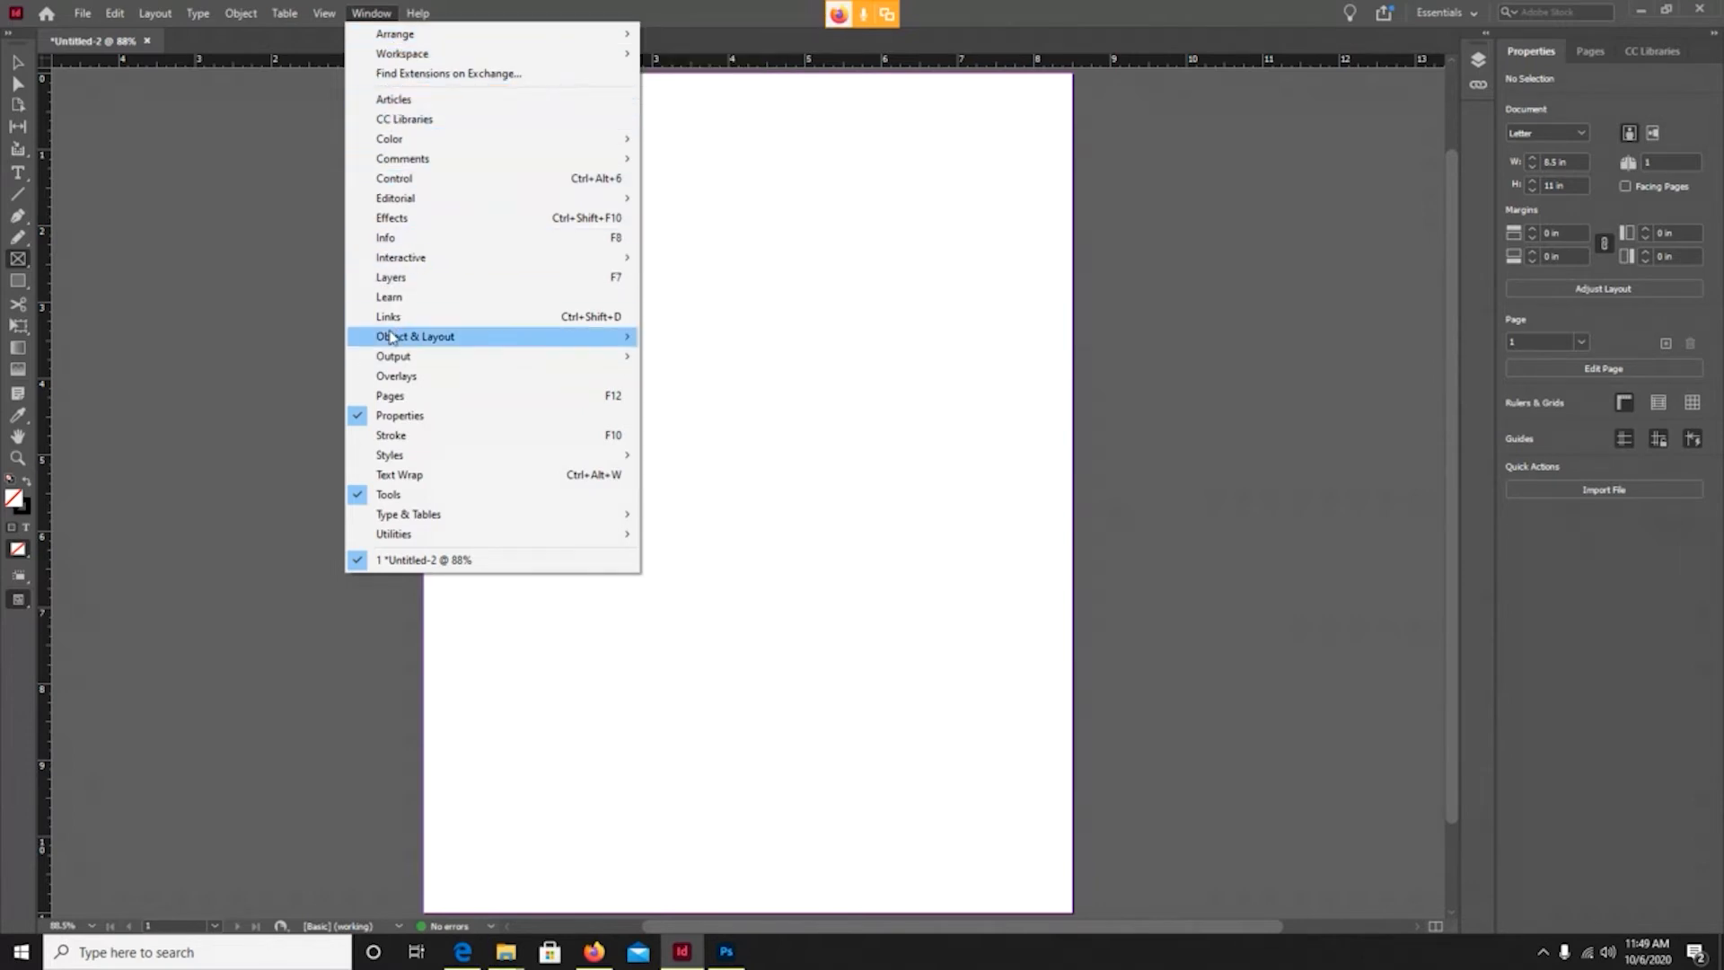
click(248, 305)
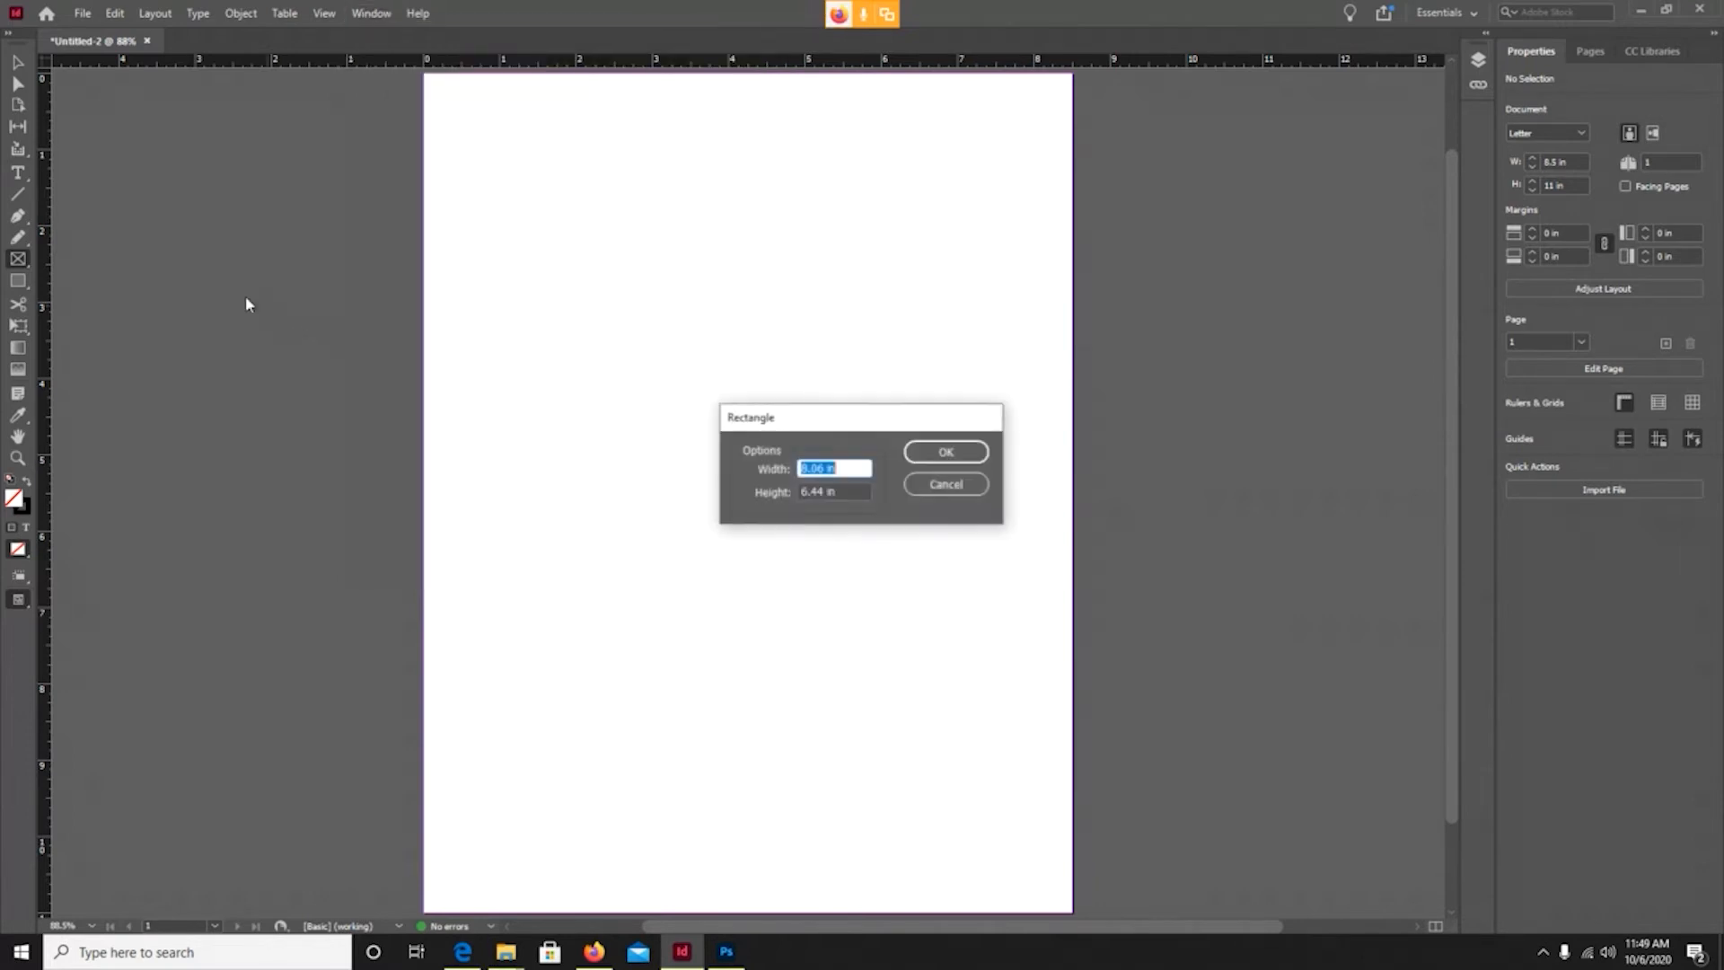
click(949, 481)
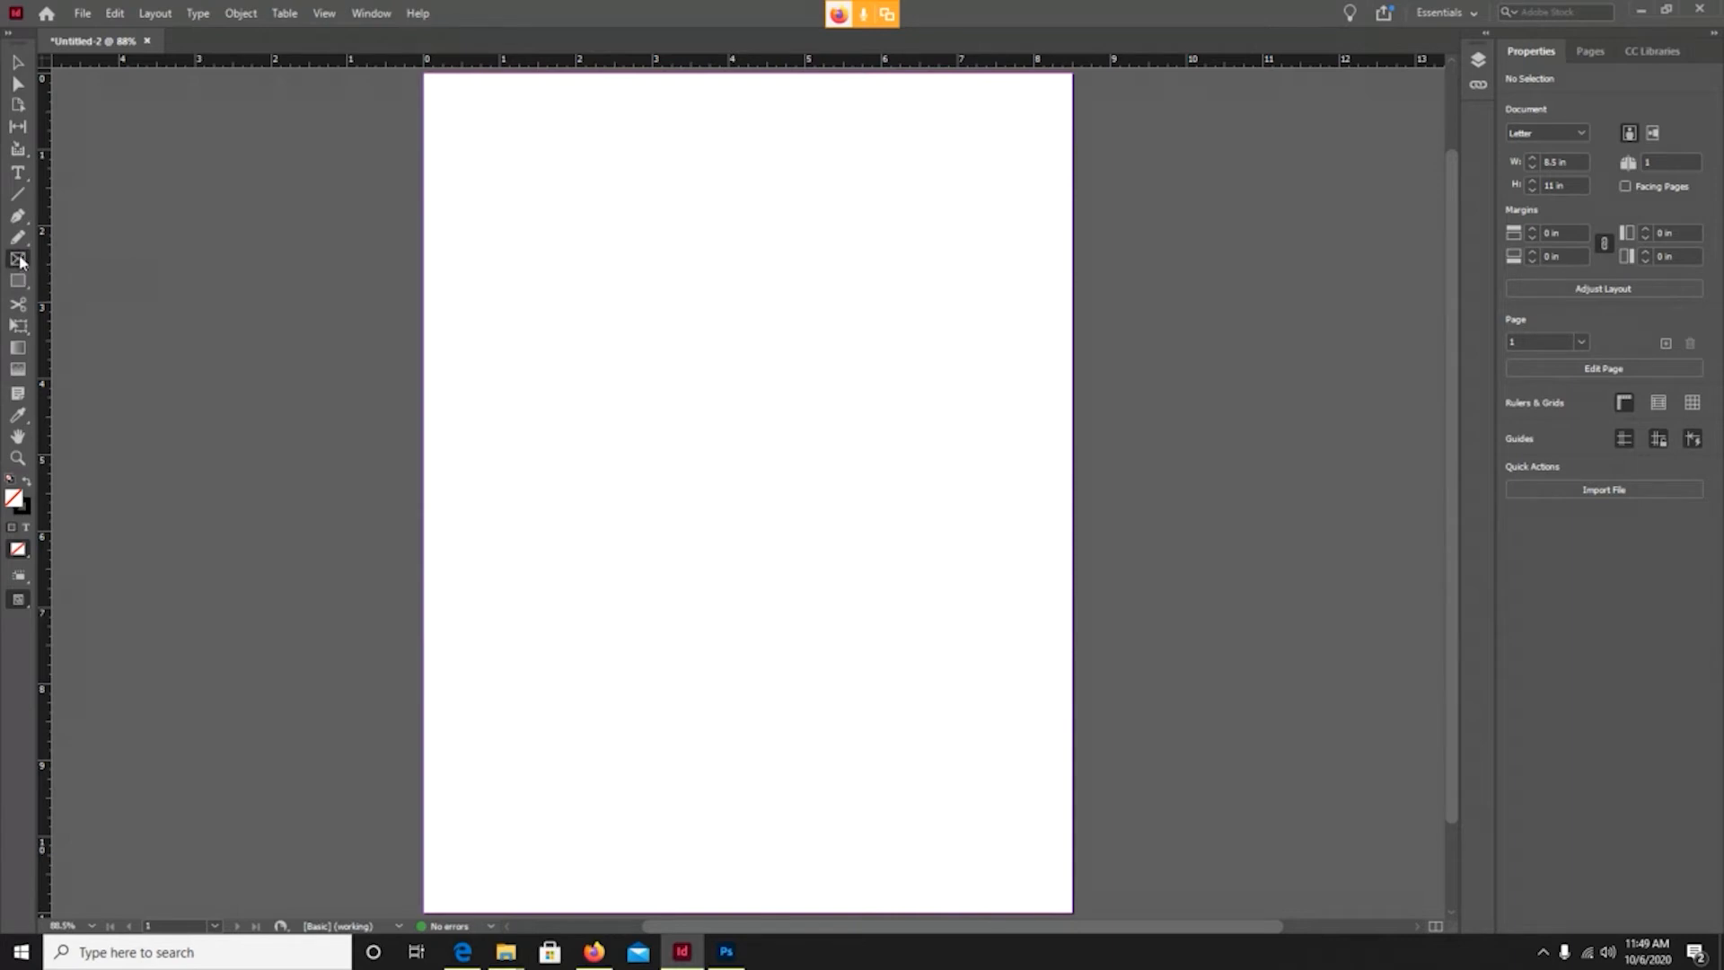
Draw a rectangular frame about 8.5 × 10.8 in covering nearly the whole page, and delete it.
drag(428, 84, 1072, 908)
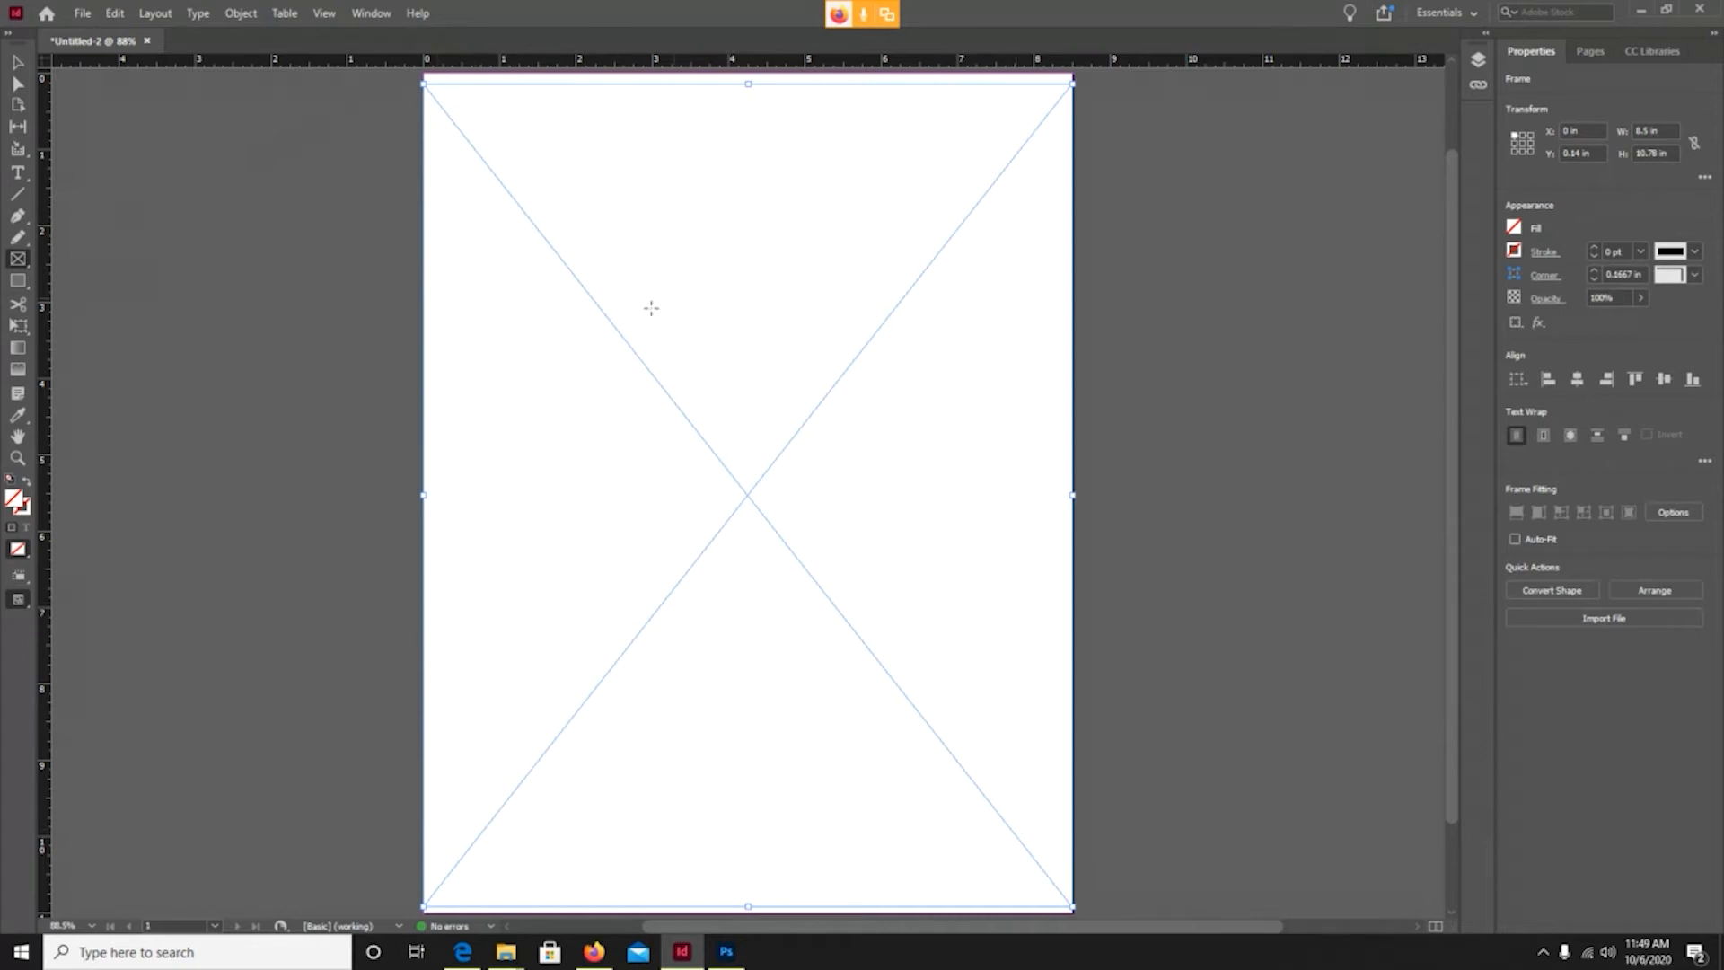
key(Delete)
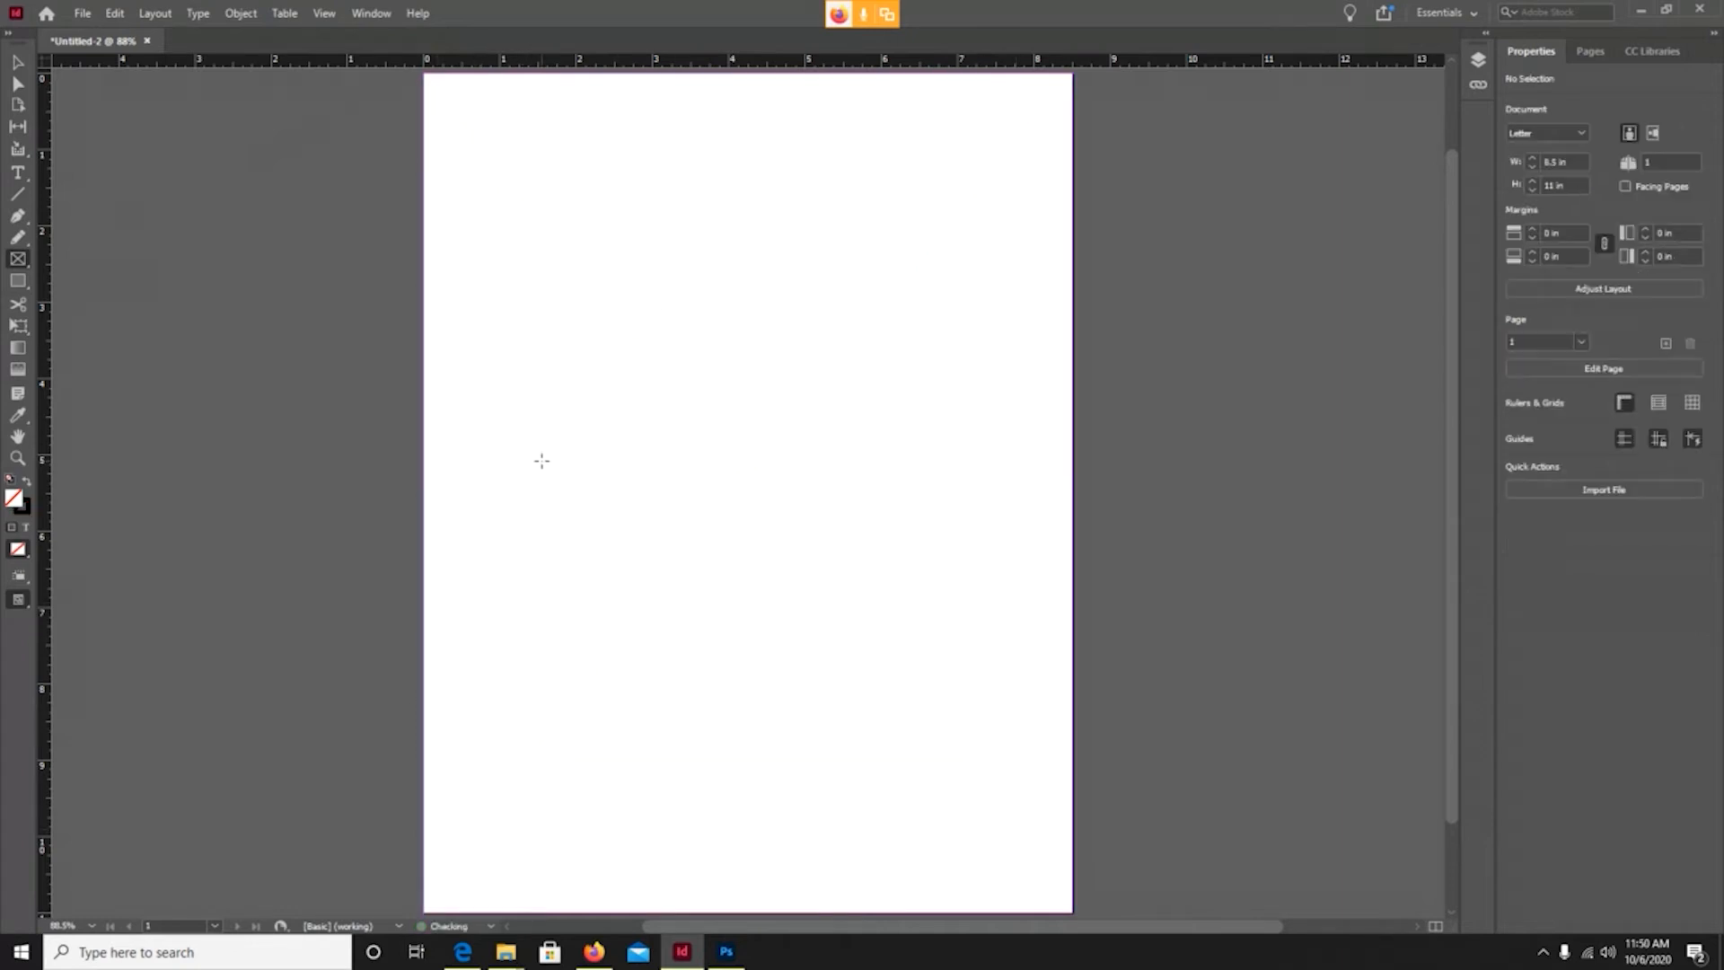
Create a rectangular frame exactly 8 in wide and 10 in high, starting near the page's middle.
click(733, 442)
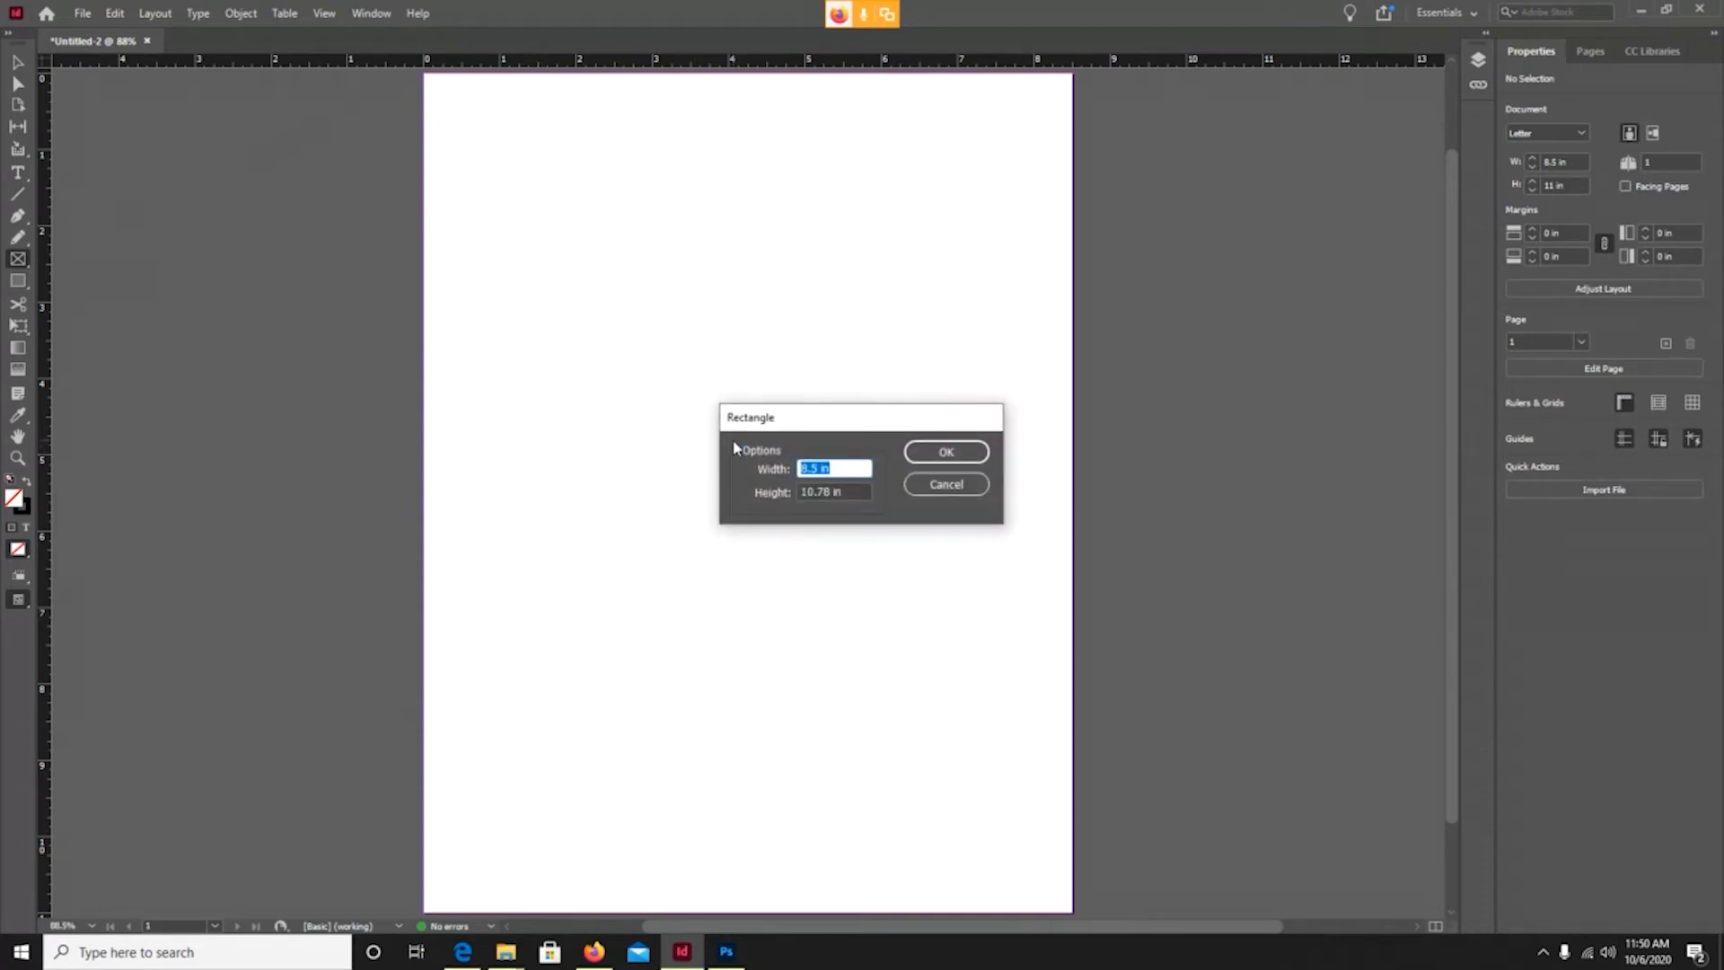
text(8)
click(840, 487)
text(10)
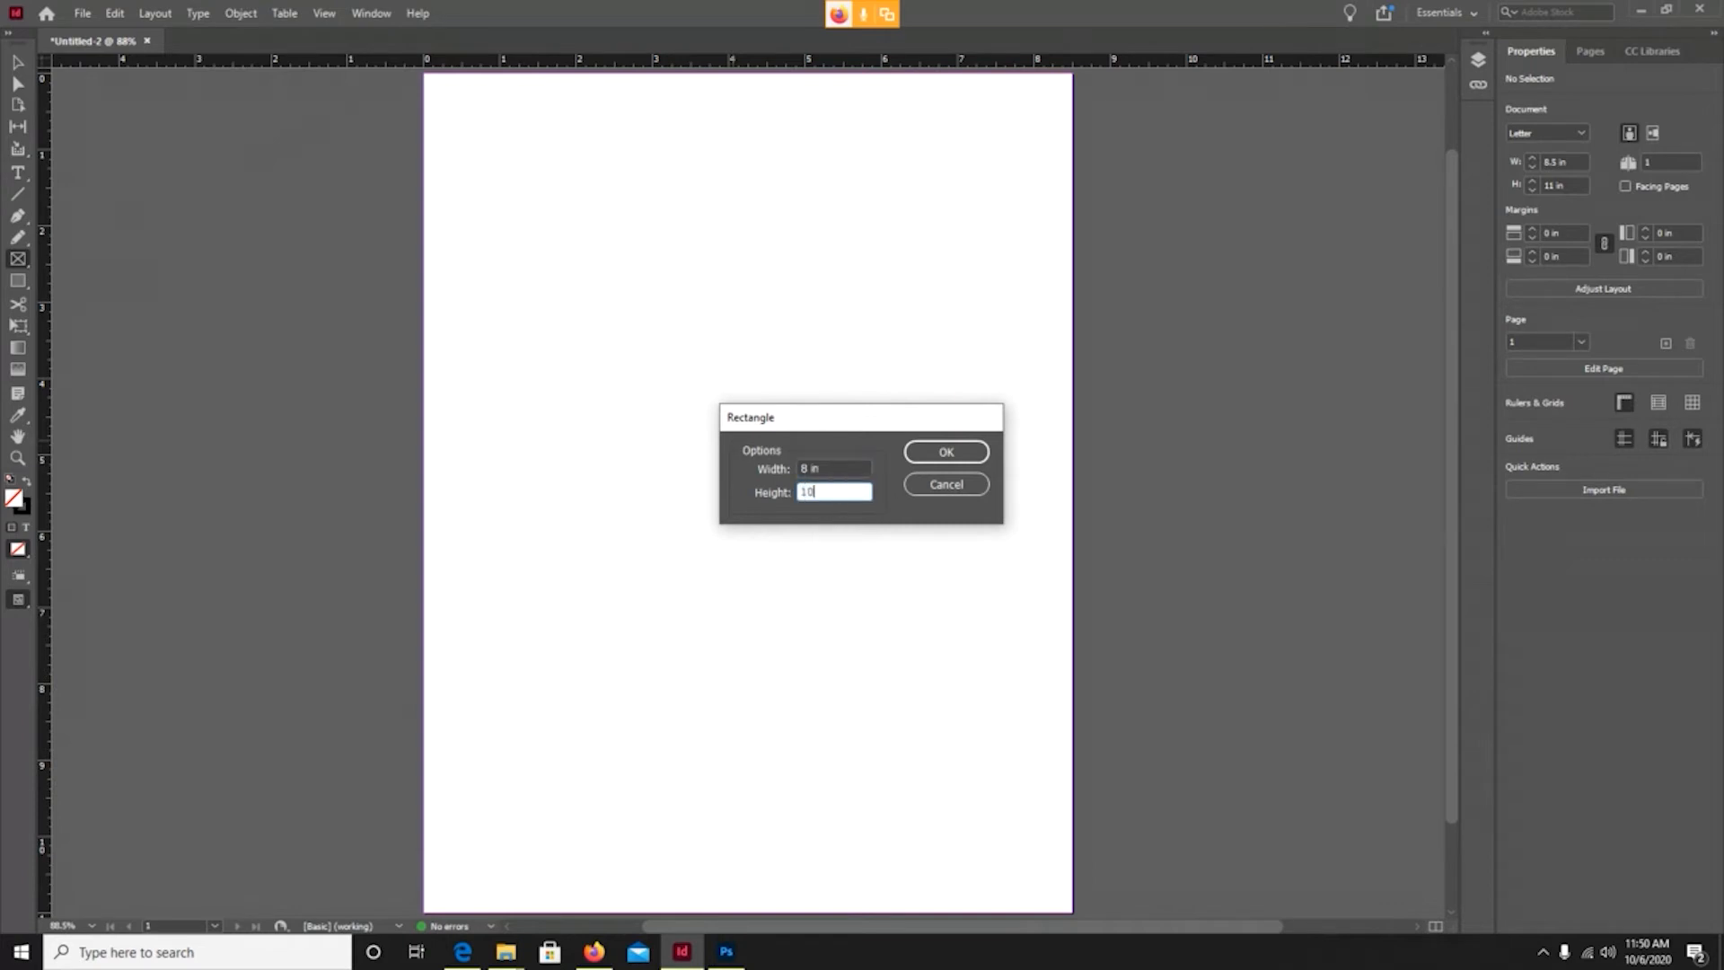
click(948, 447)
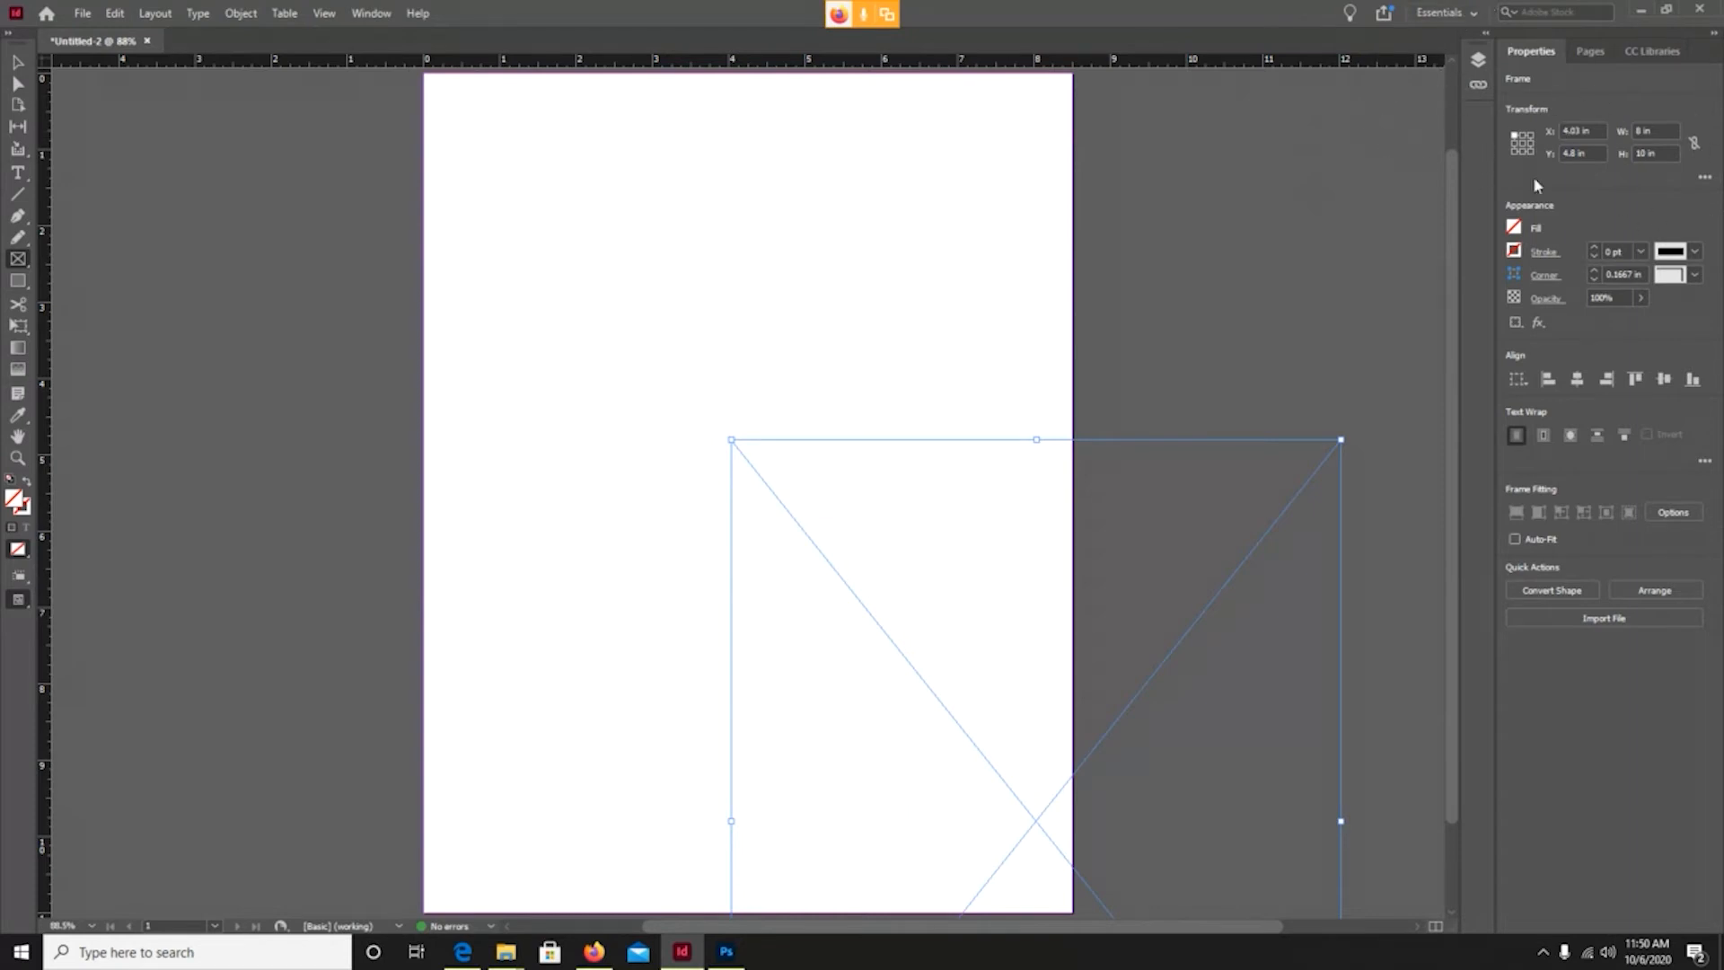
Check the class chat in Firefox, and move the empty 8 × 10 in frame to X 0.25 in, Y 0.5 in, centred on the page.
click(594, 949)
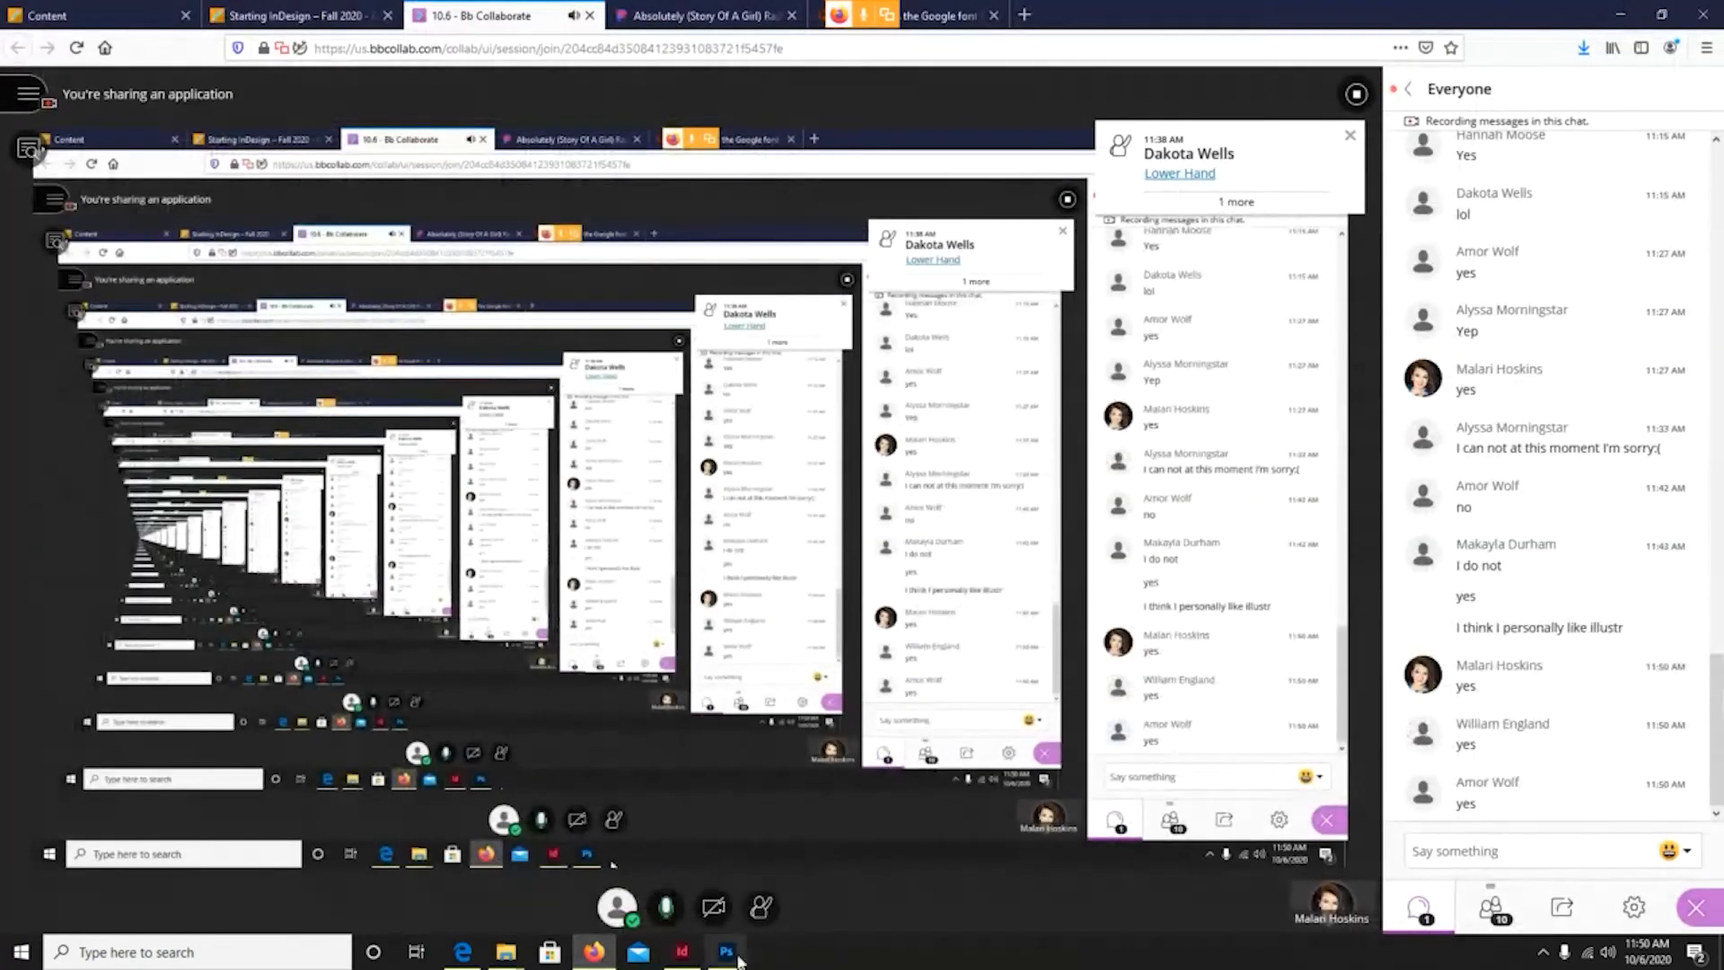
click(682, 951)
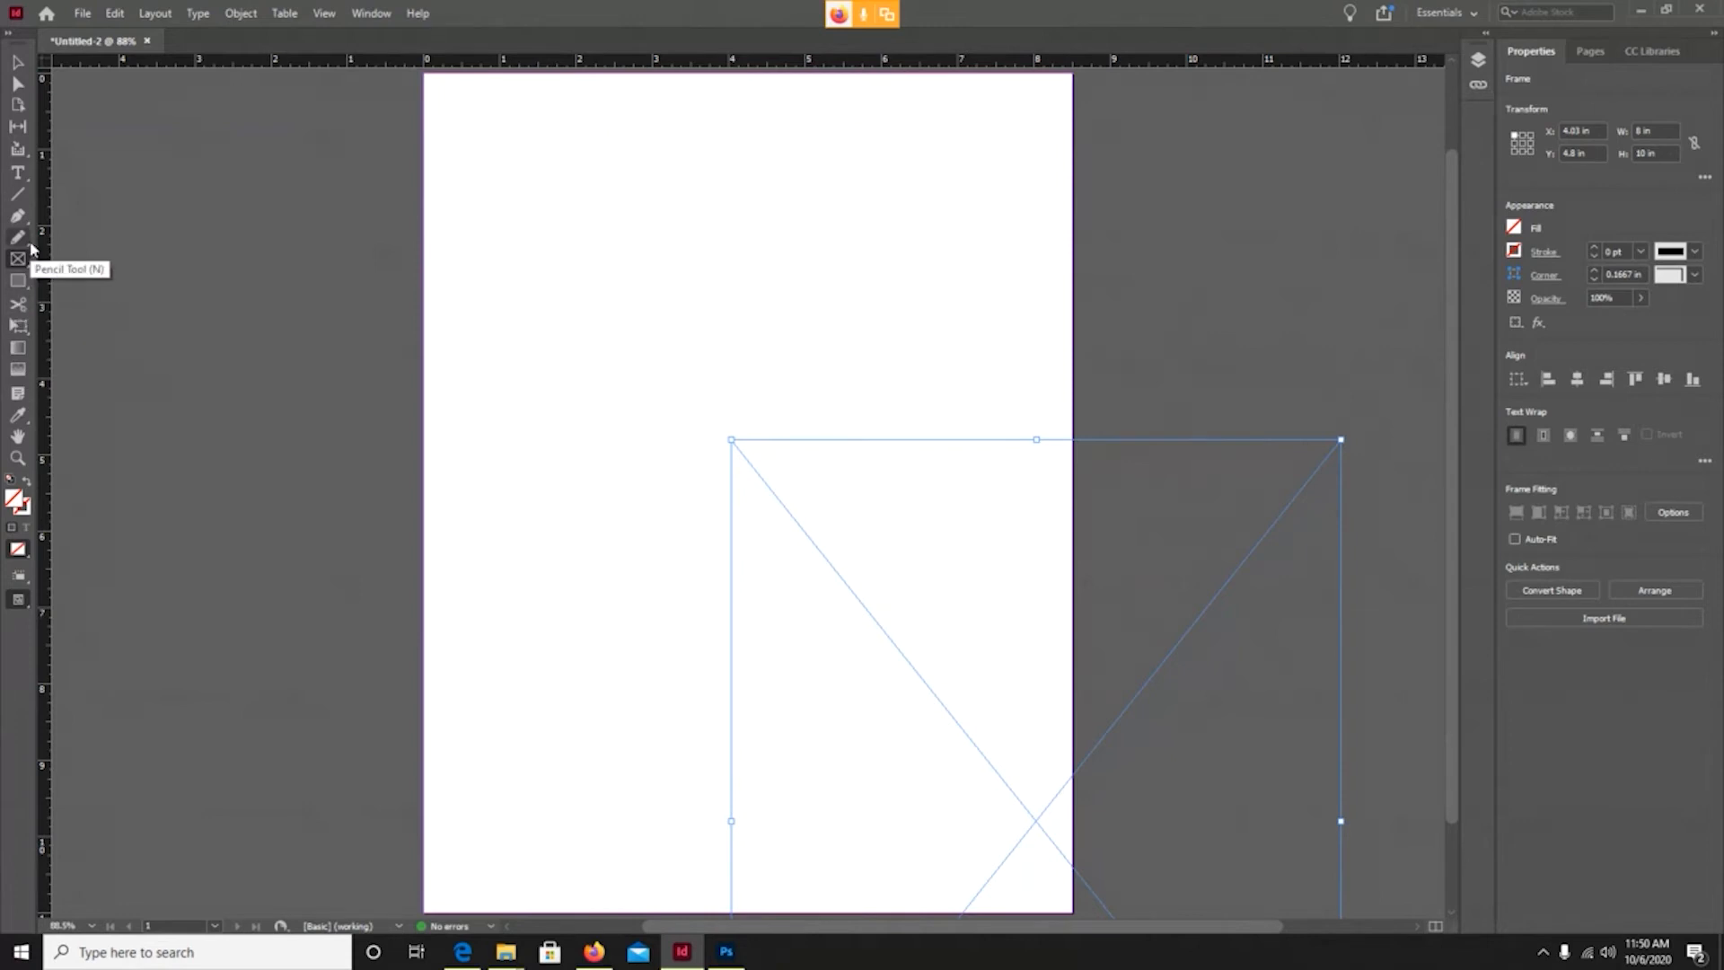
click(16, 64)
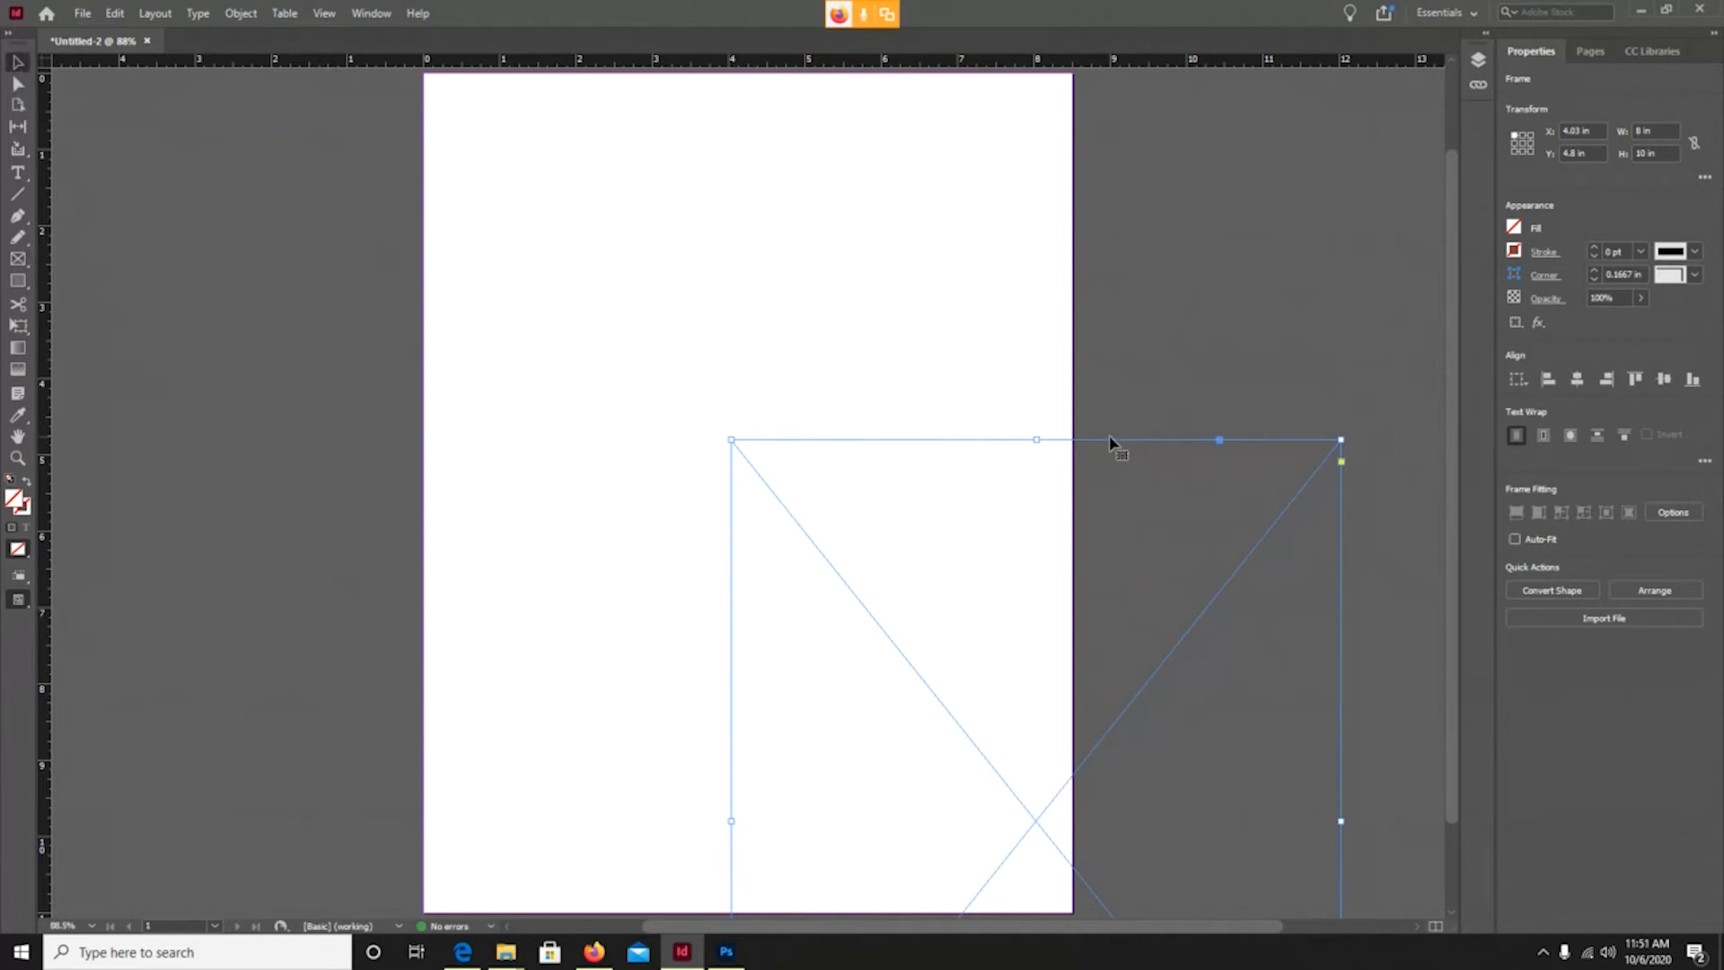
drag(1078, 518, 781, 192)
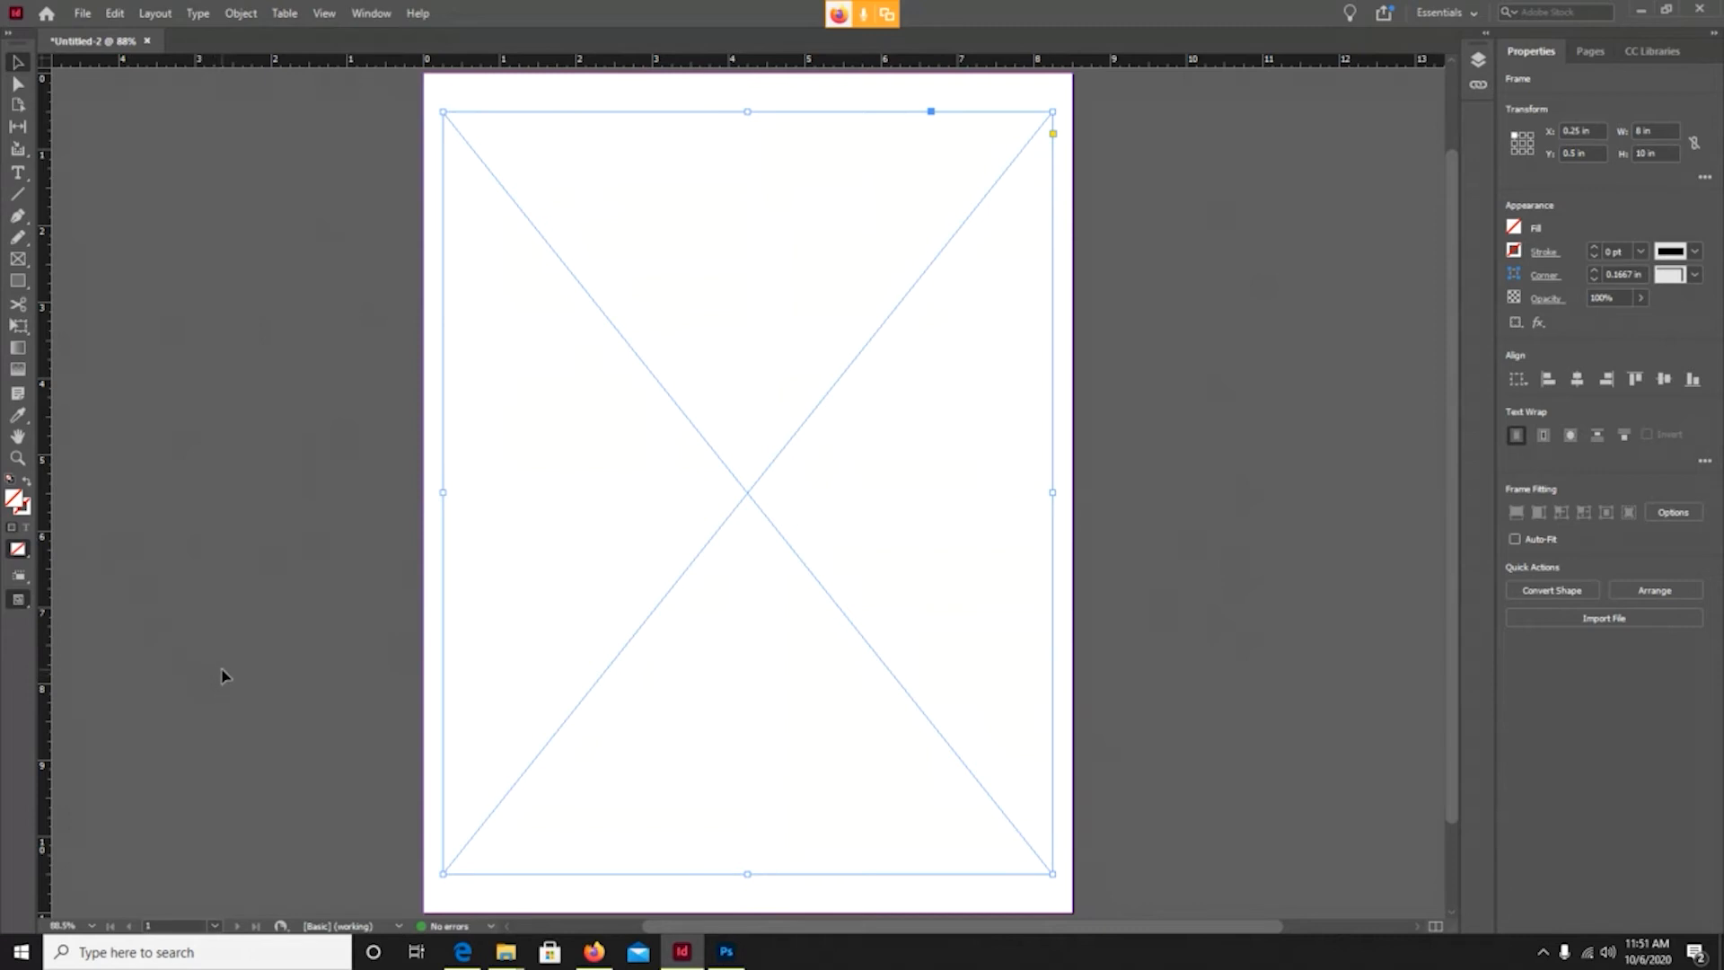
Place the swedishsashimi image from the Desktop's Fish Project folder into the selected 8 × 10 in frame.
click(82, 14)
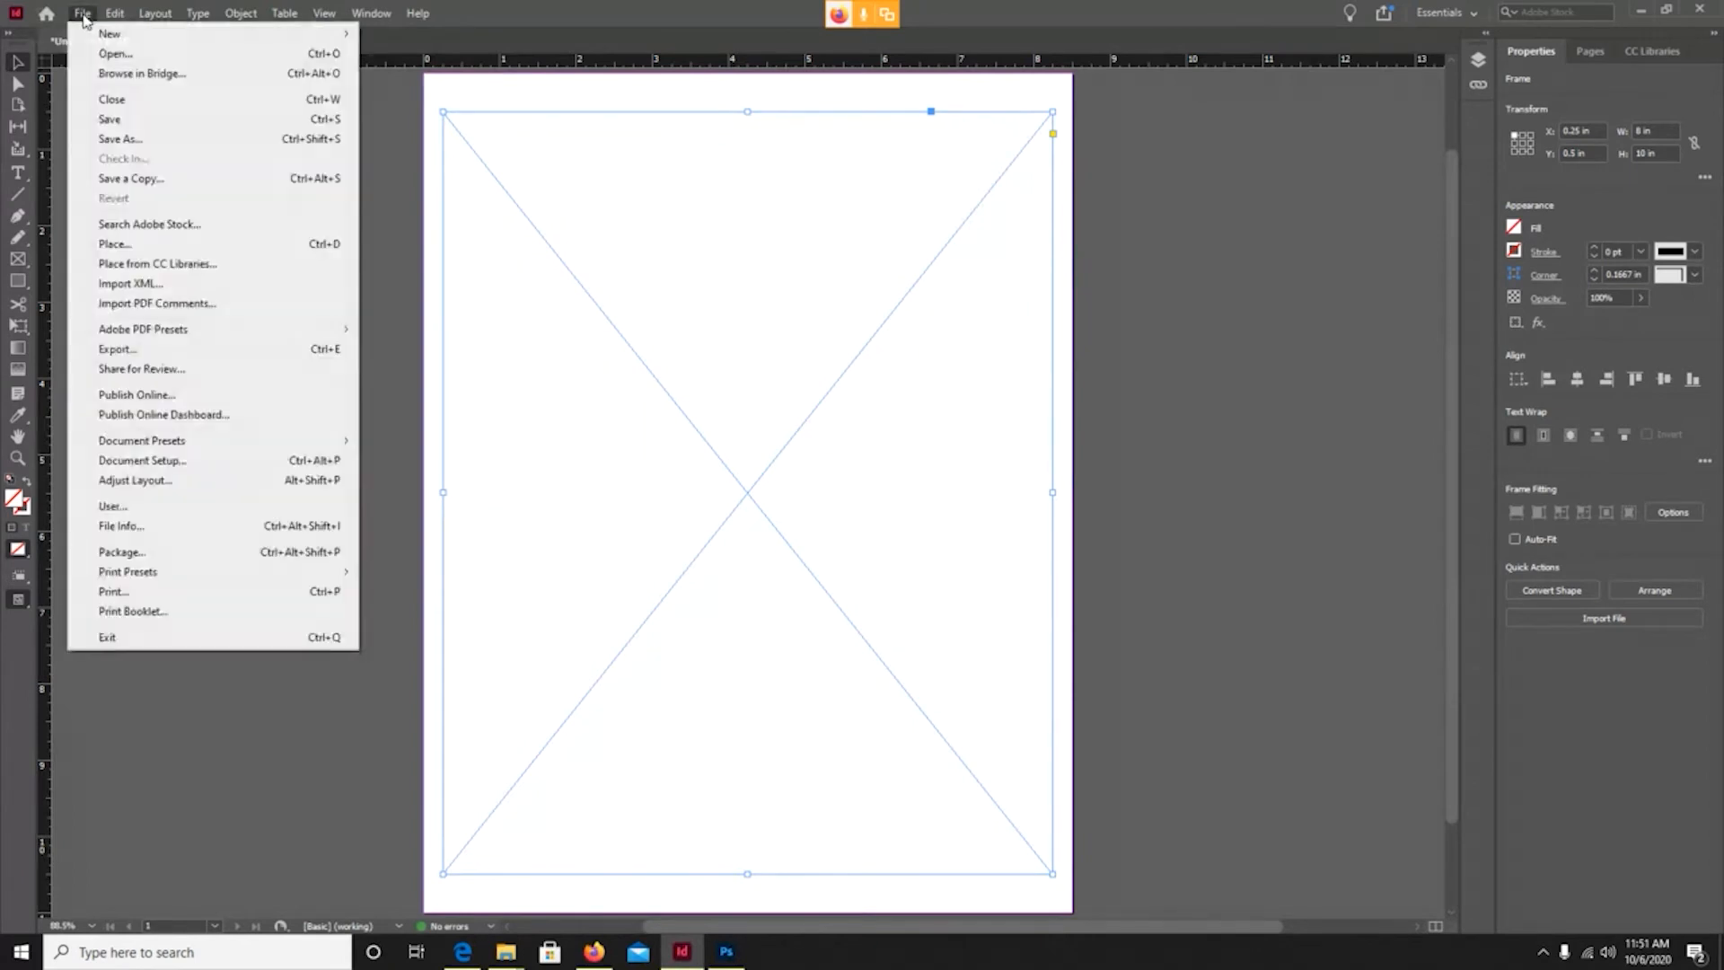
click(140, 242)
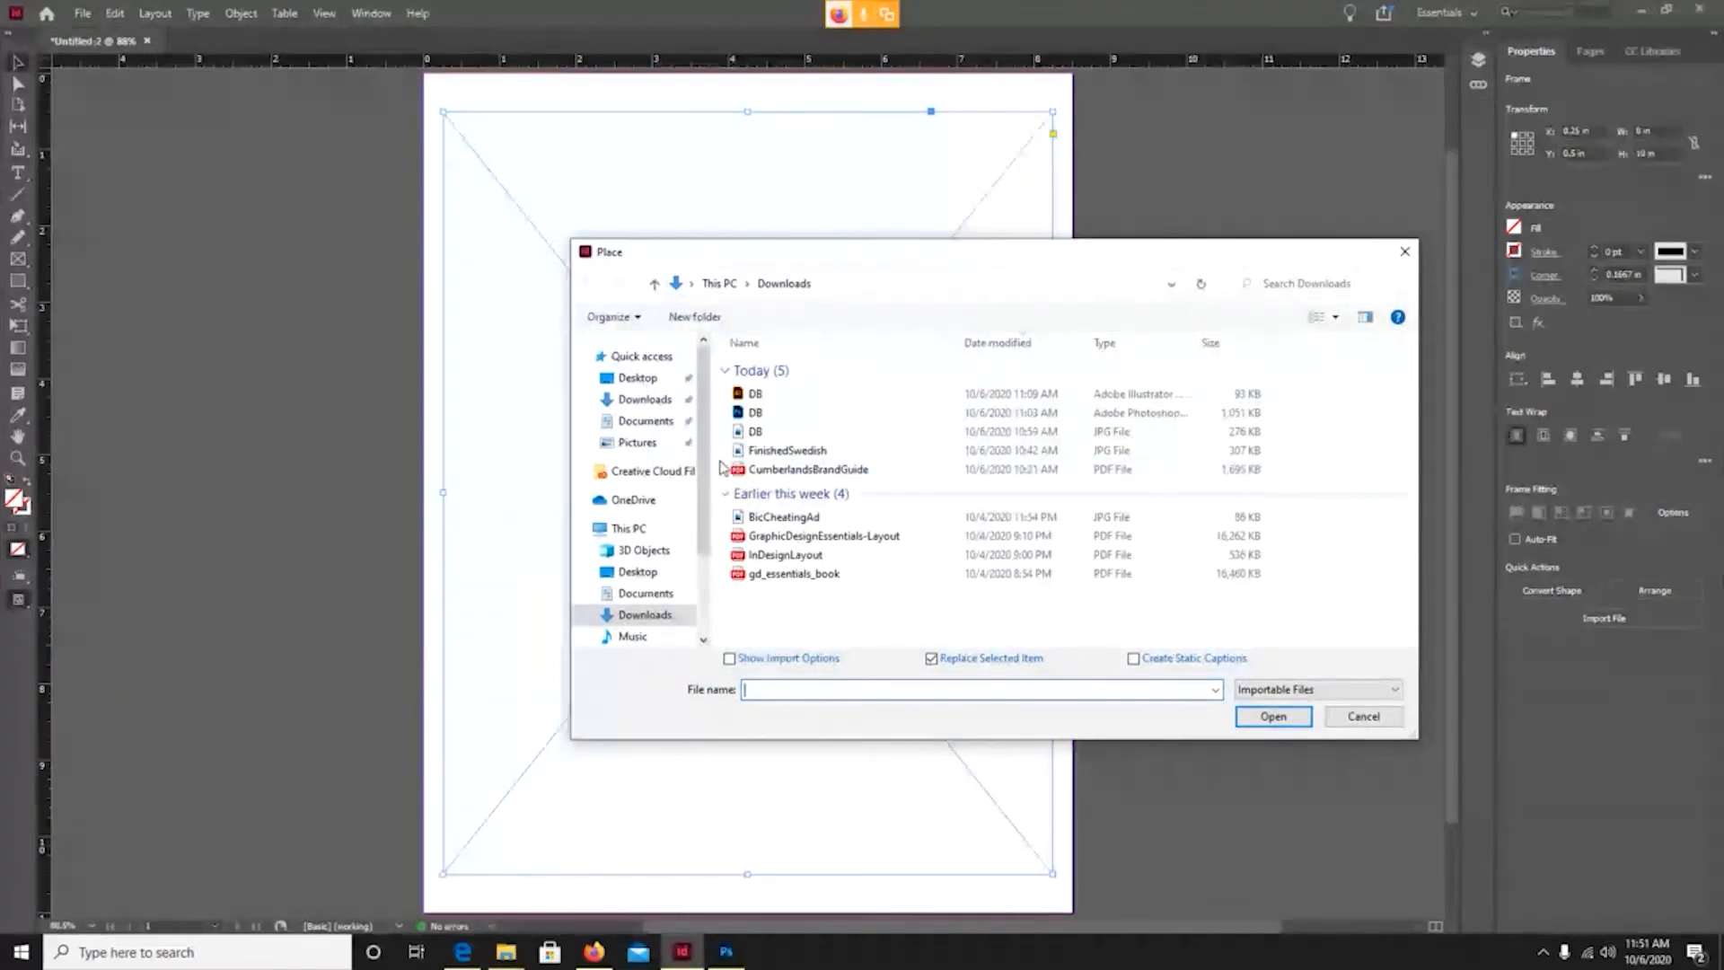
click(639, 378)
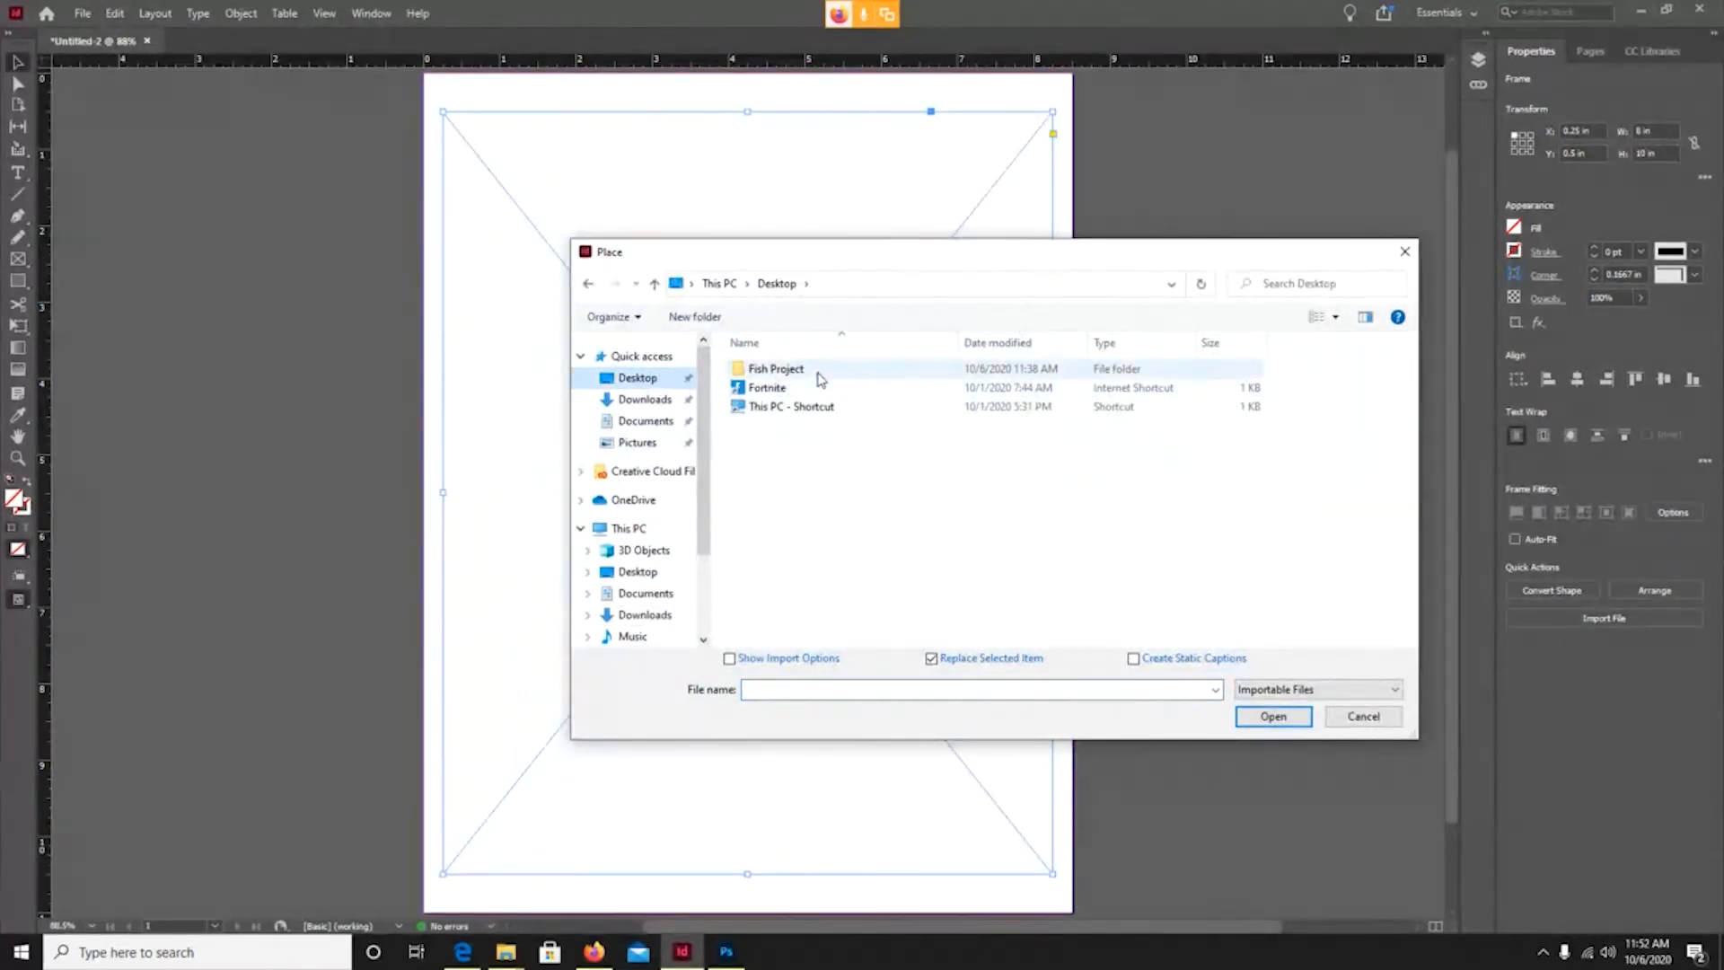
click(801, 375)
double_click(802, 375)
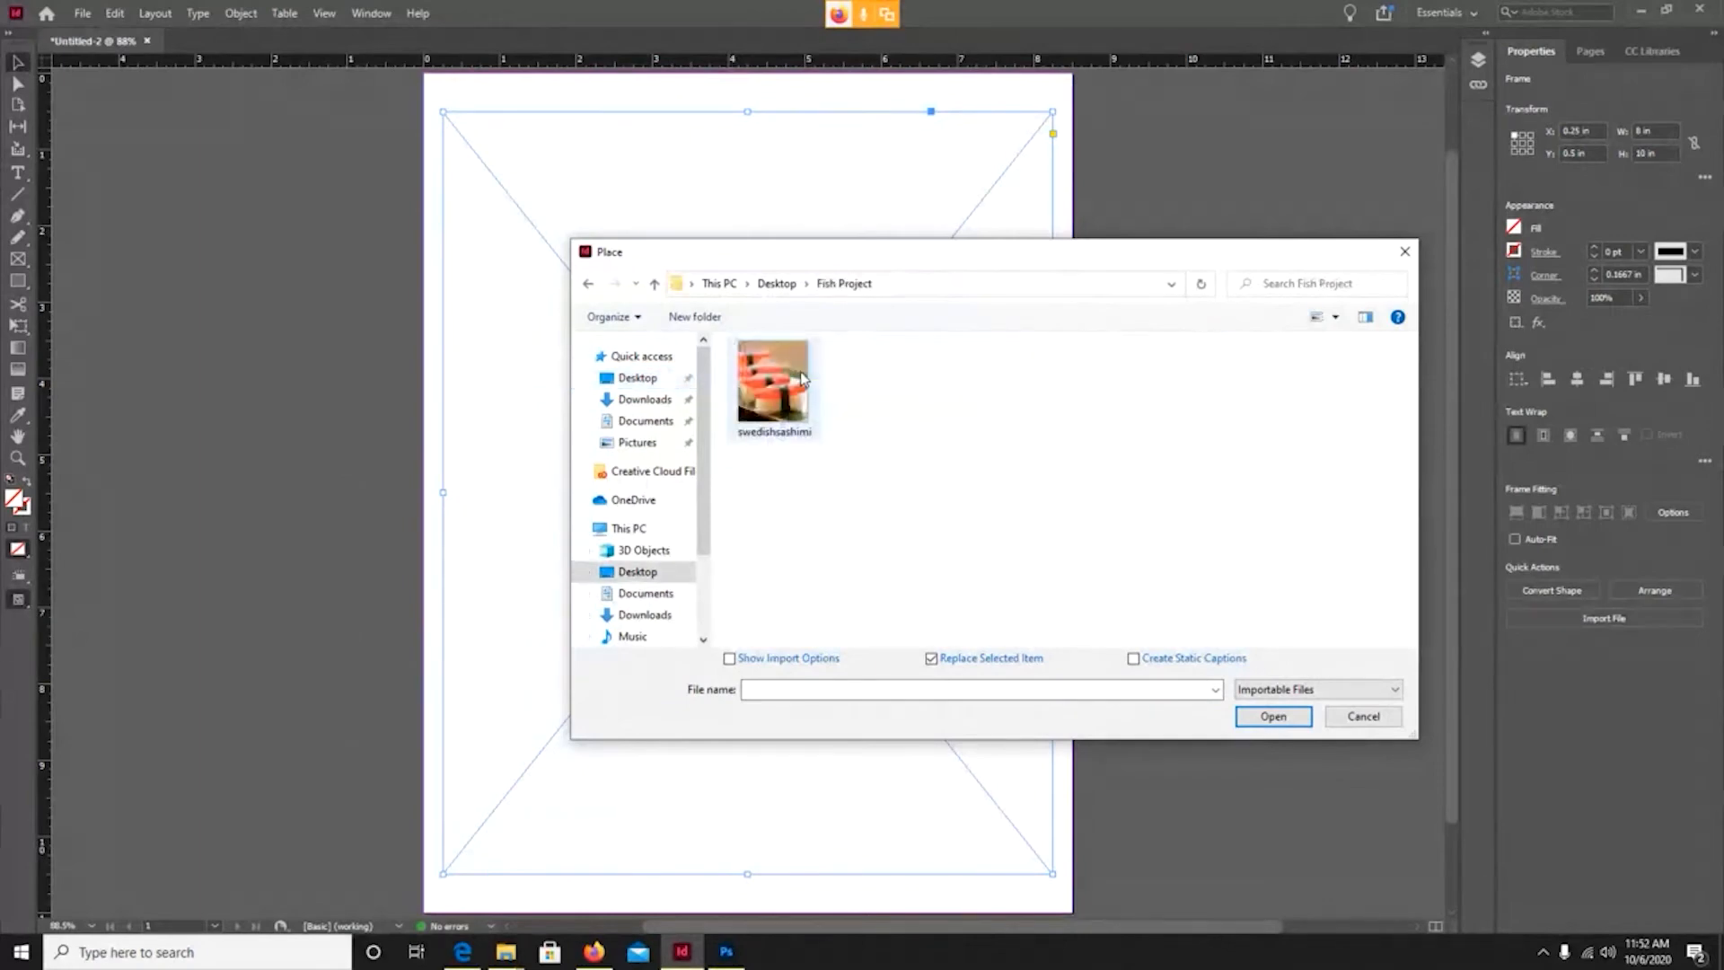
click(802, 377)
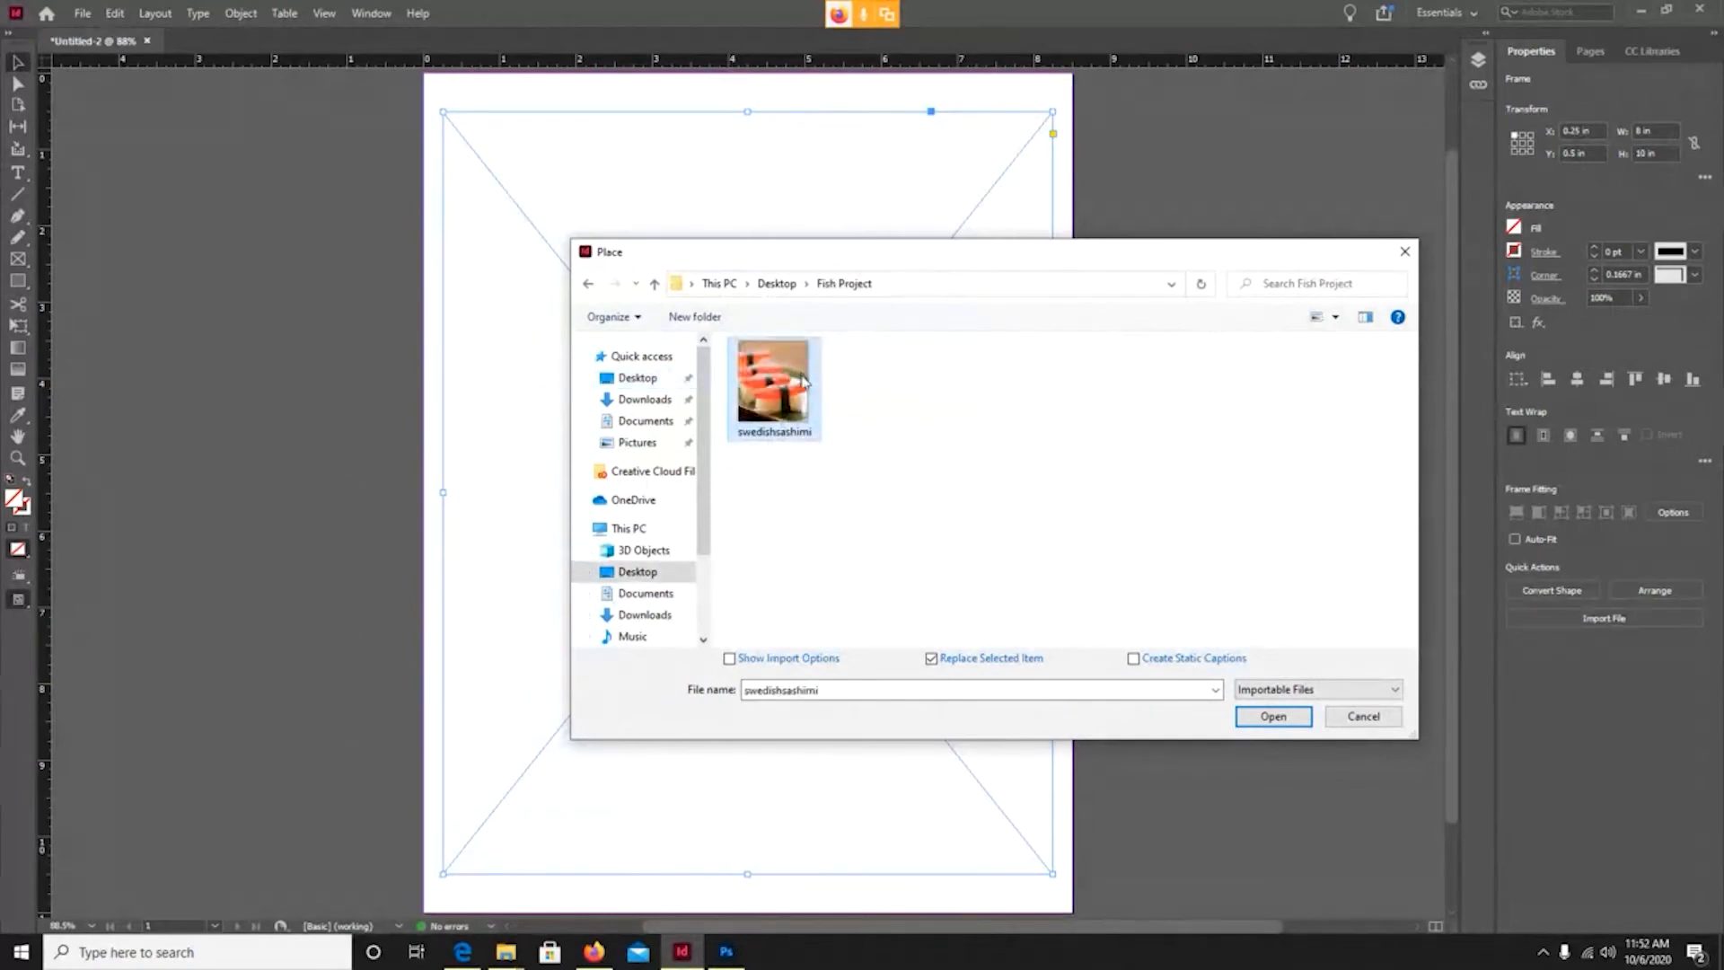
click(1273, 715)
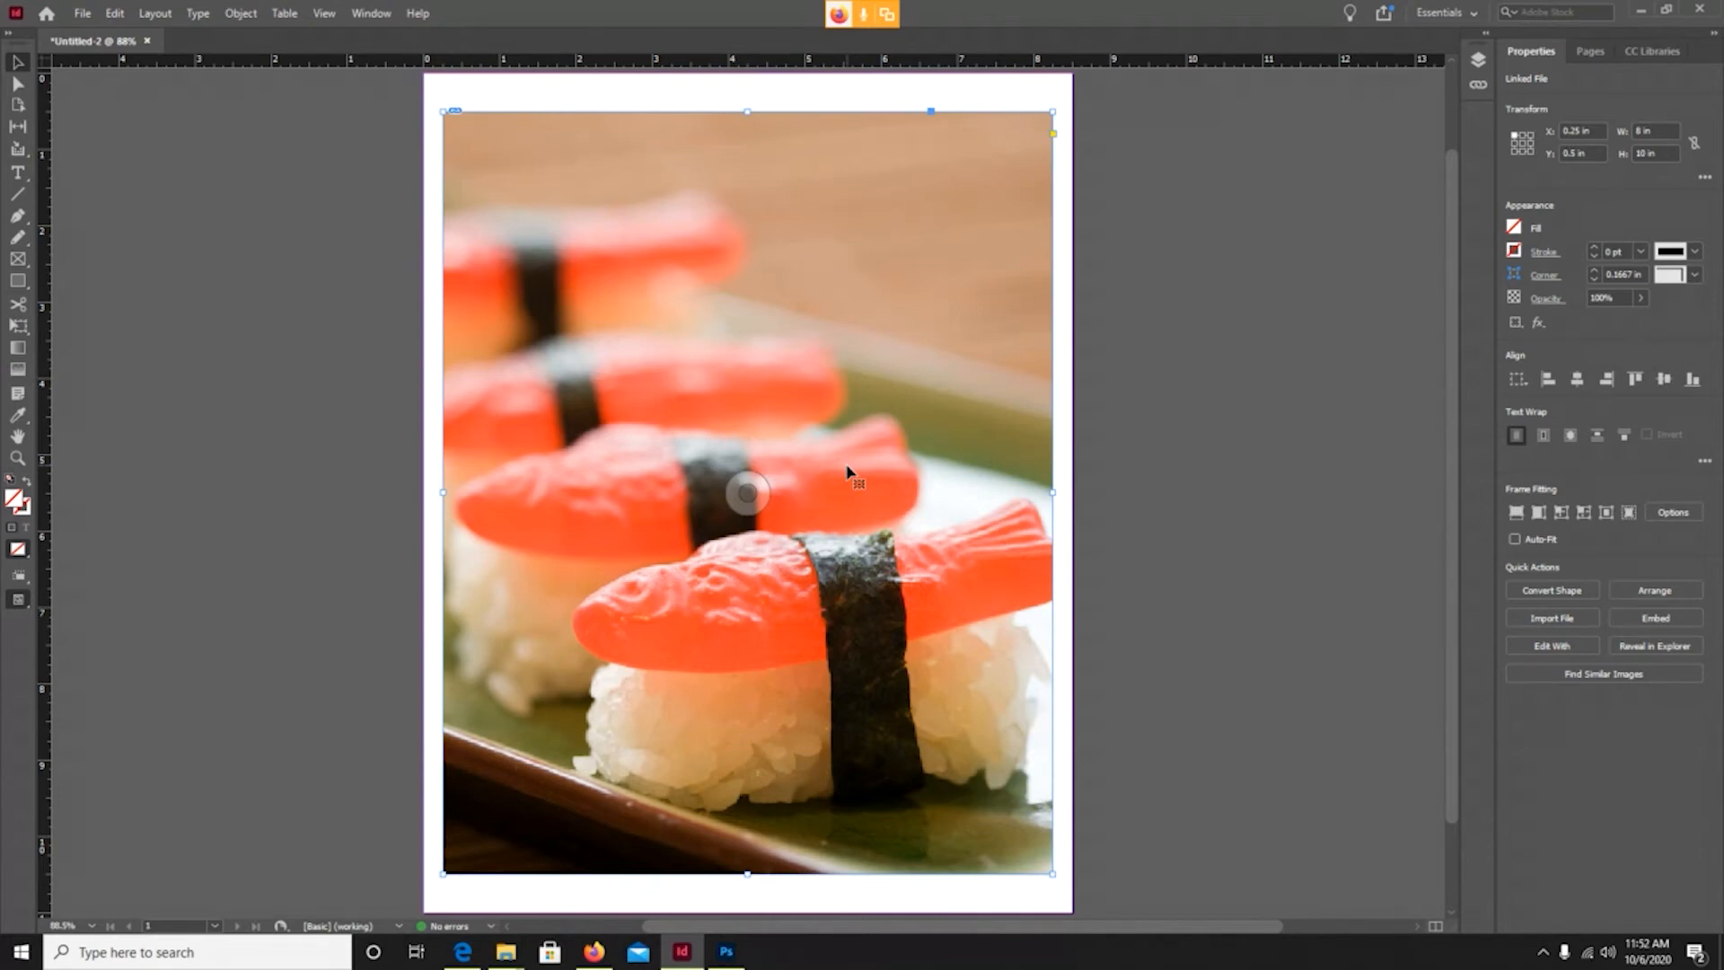
Use the Direct Selection tool to shift the sushi photo around inside its frame, leaving it at about X -0.42 in, Y 0 in.
click(19, 87)
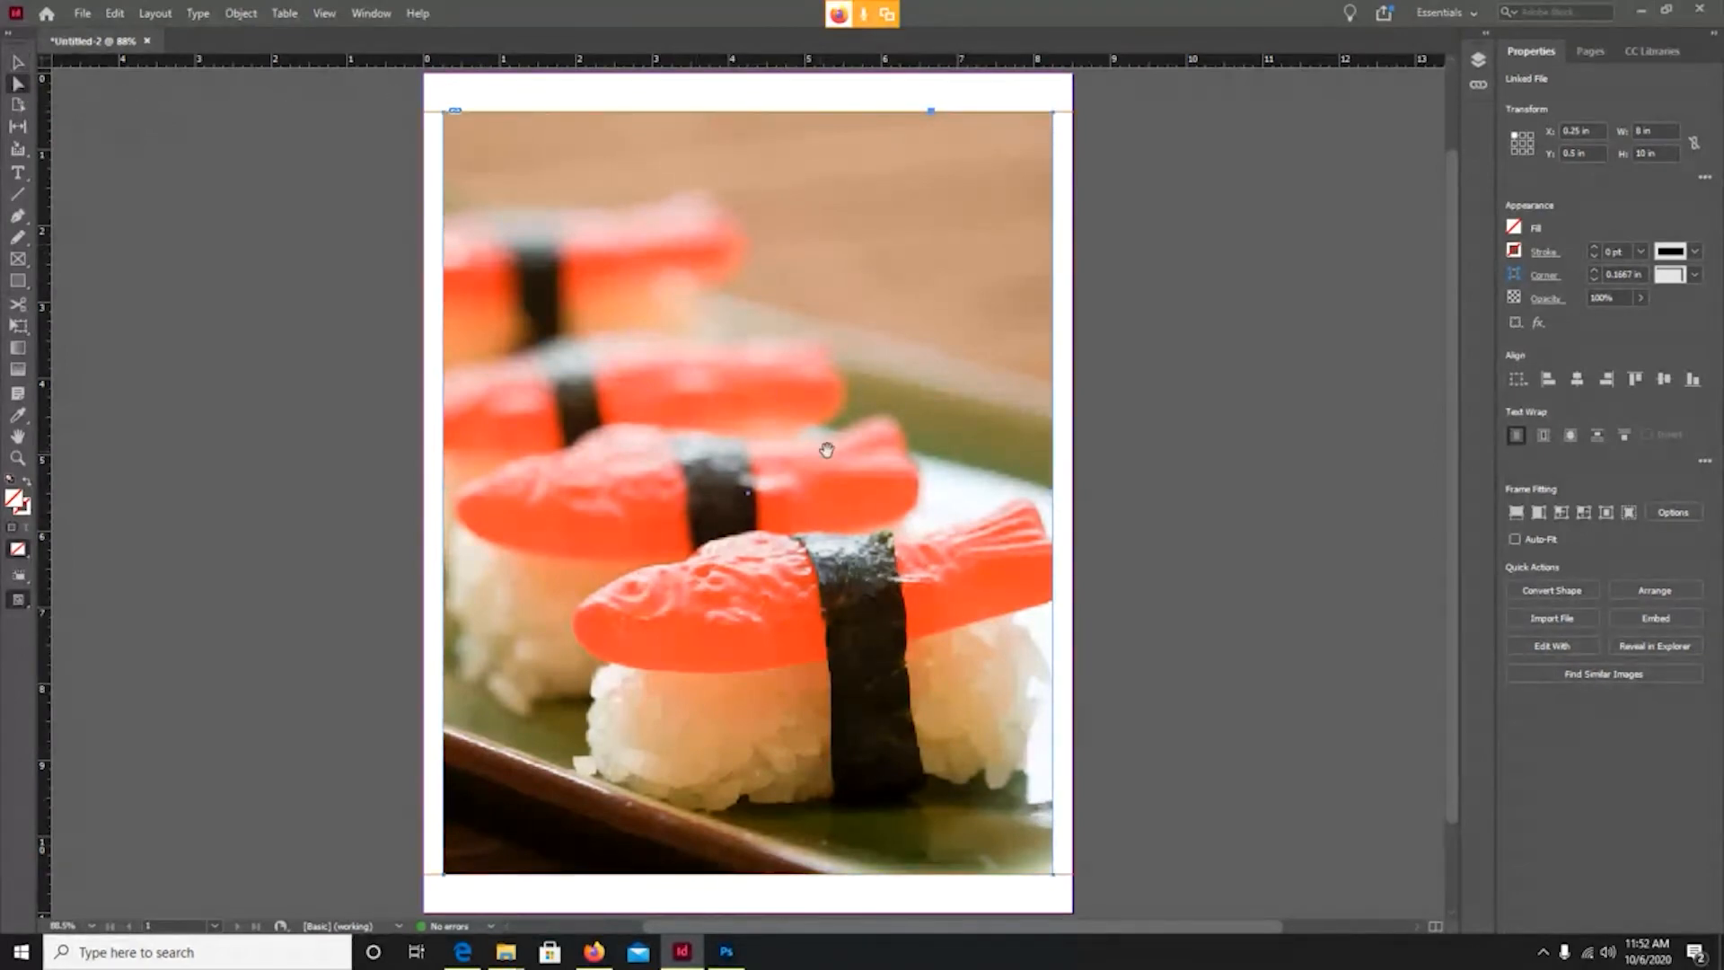
drag(897, 464, 769, 438)
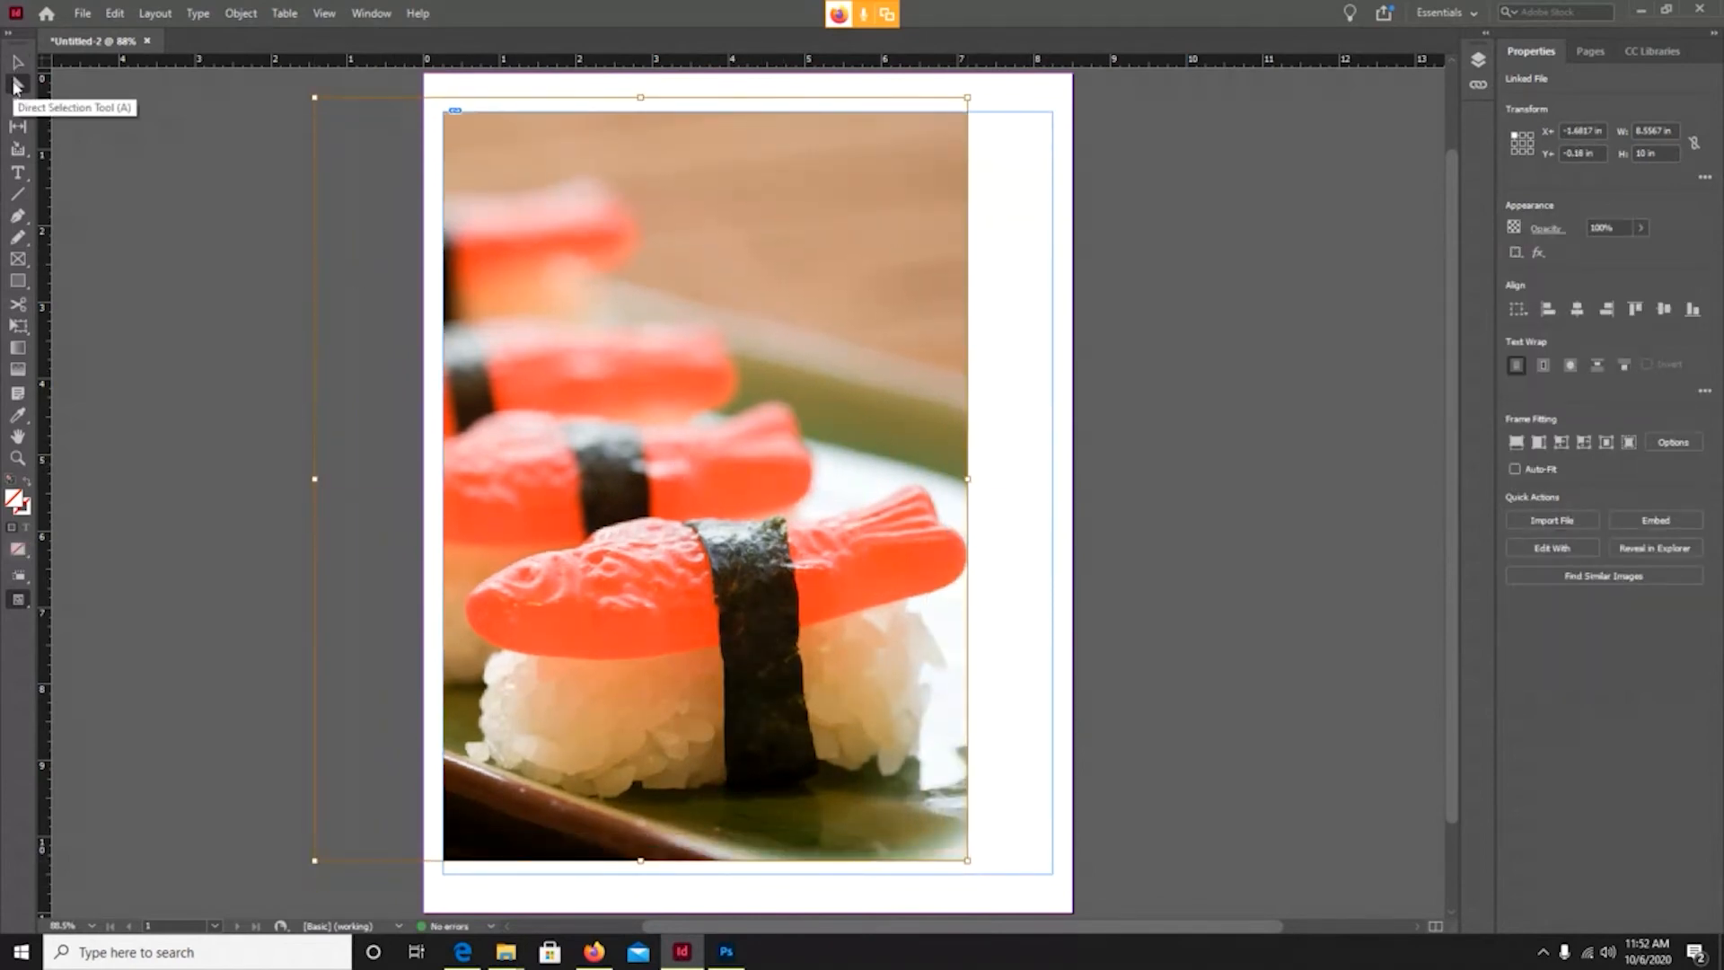
click(16, 85)
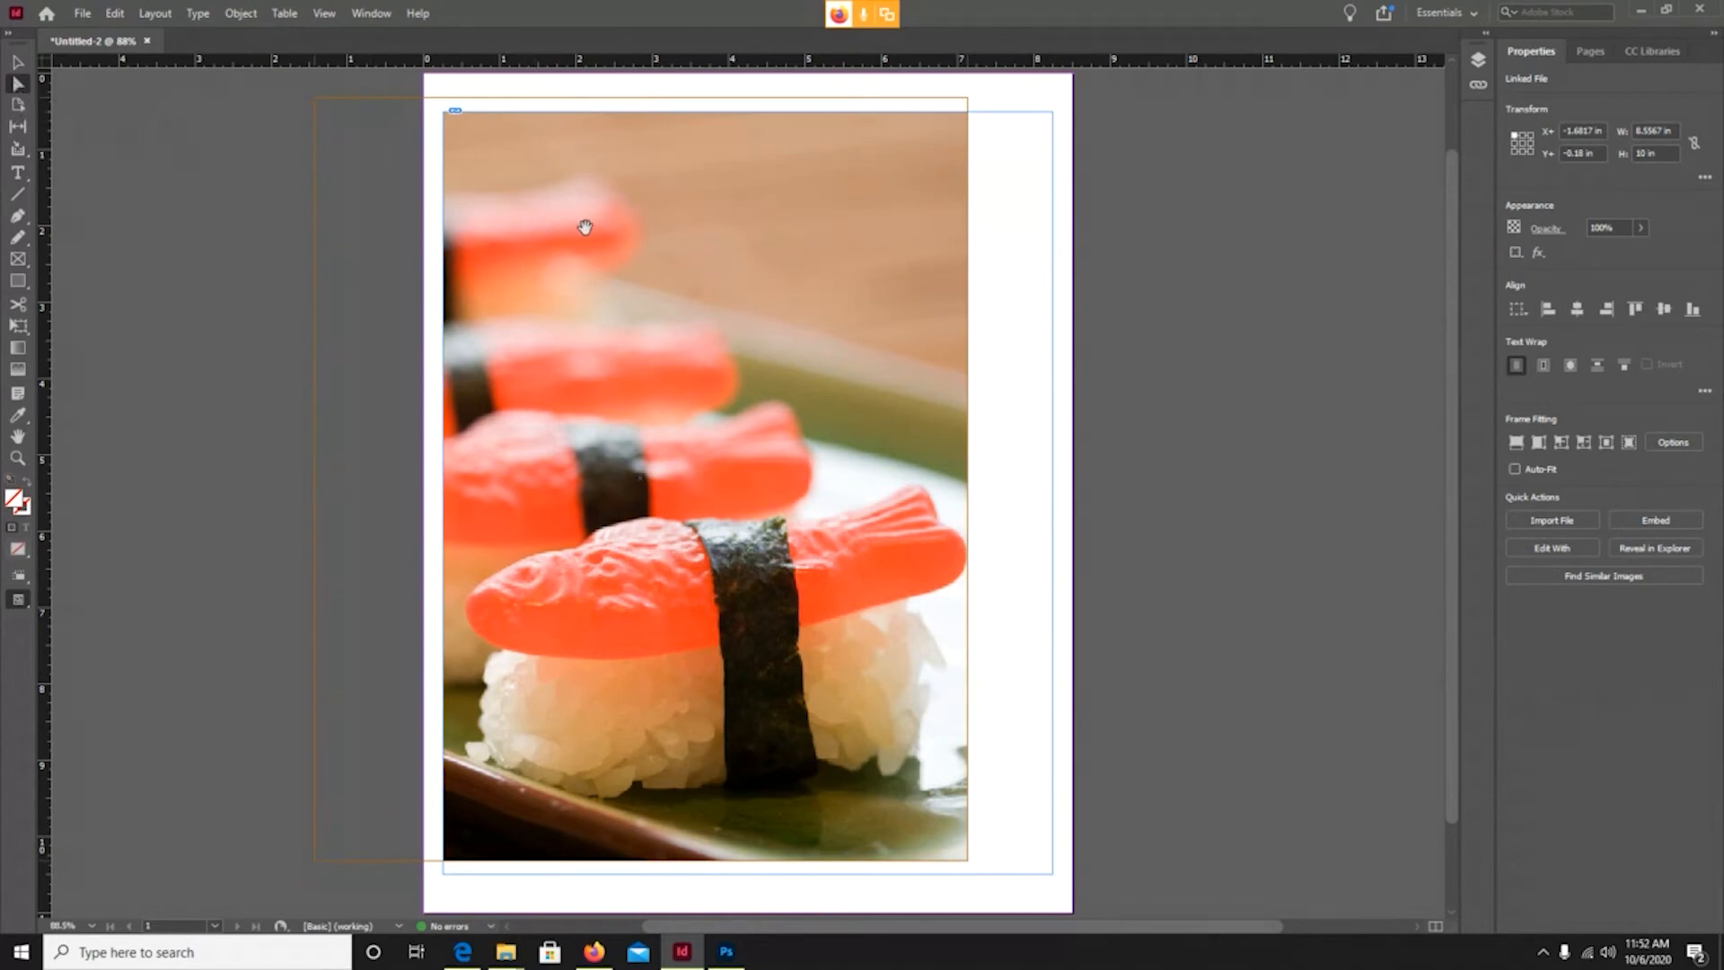
drag(585, 227, 987, 201)
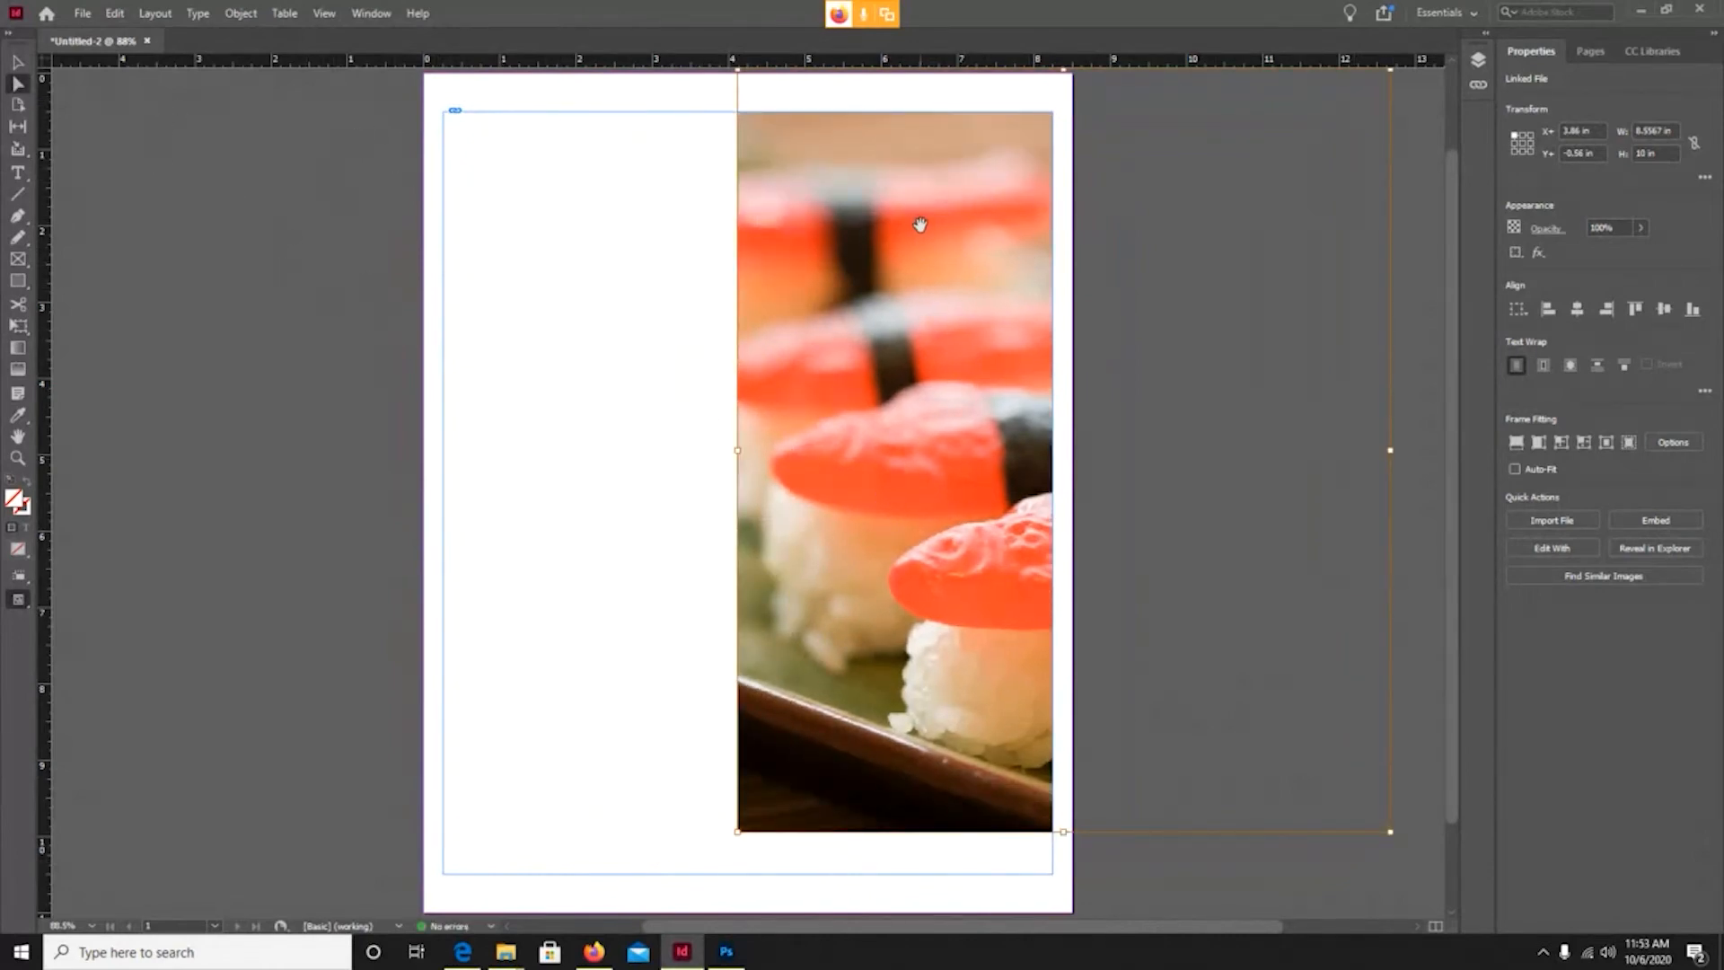
drag(916, 224, 588, 307)
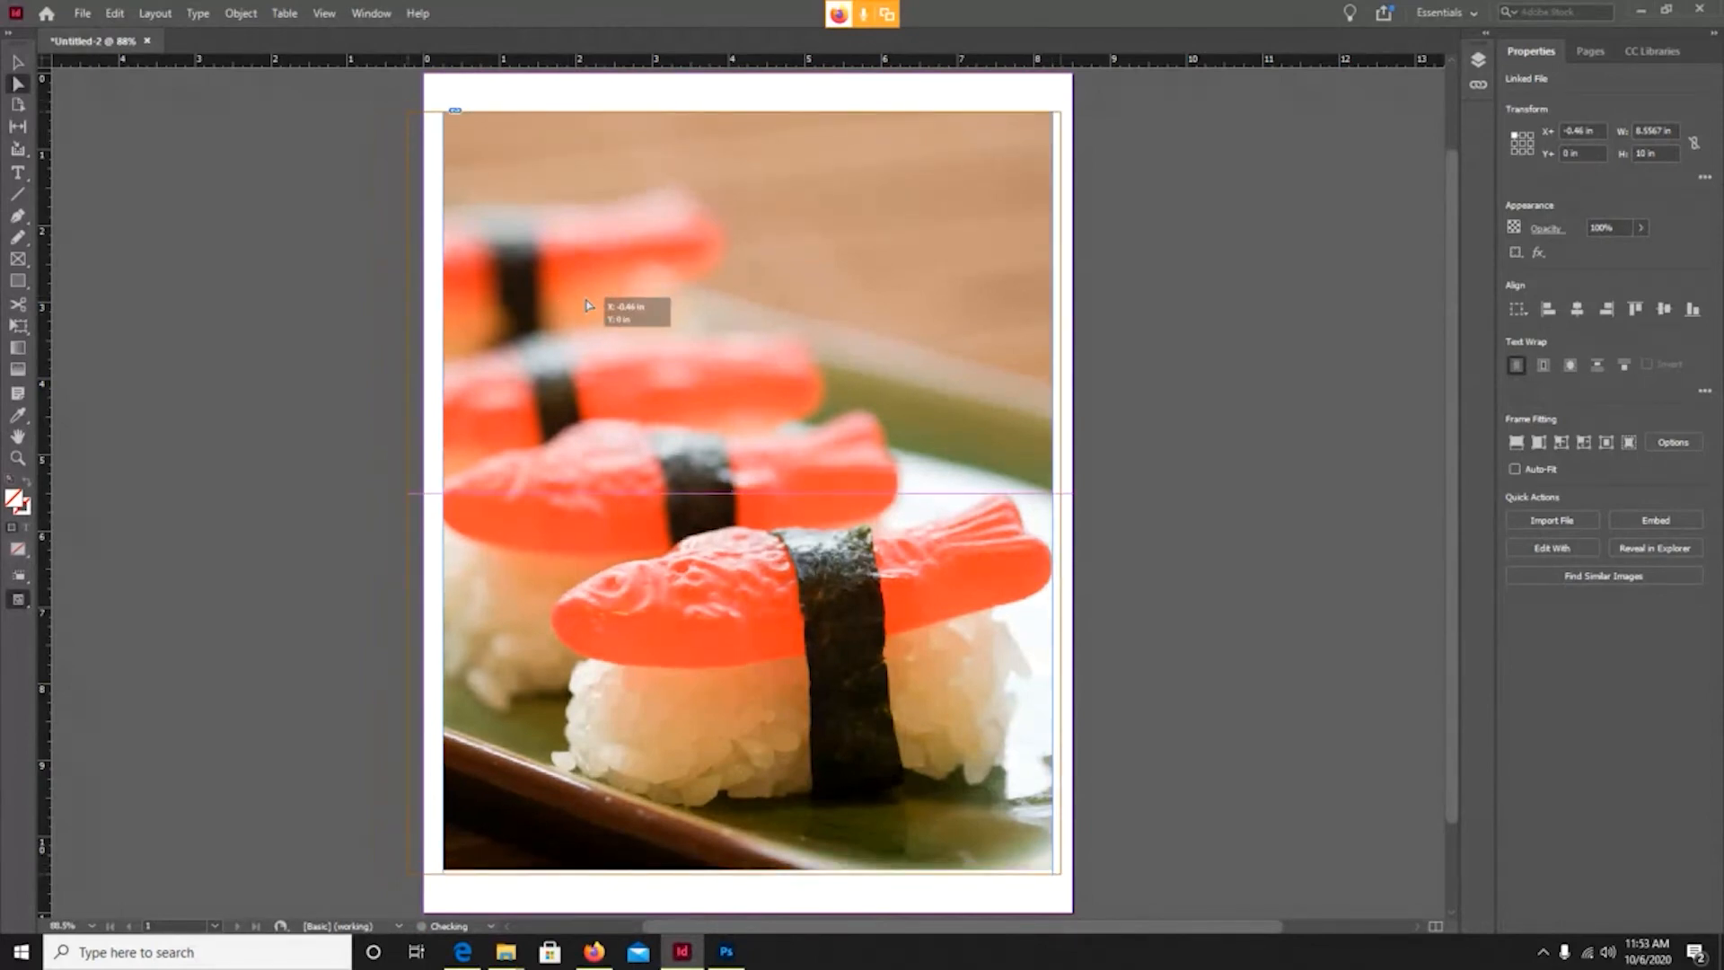
drag(588, 306, 588, 289)
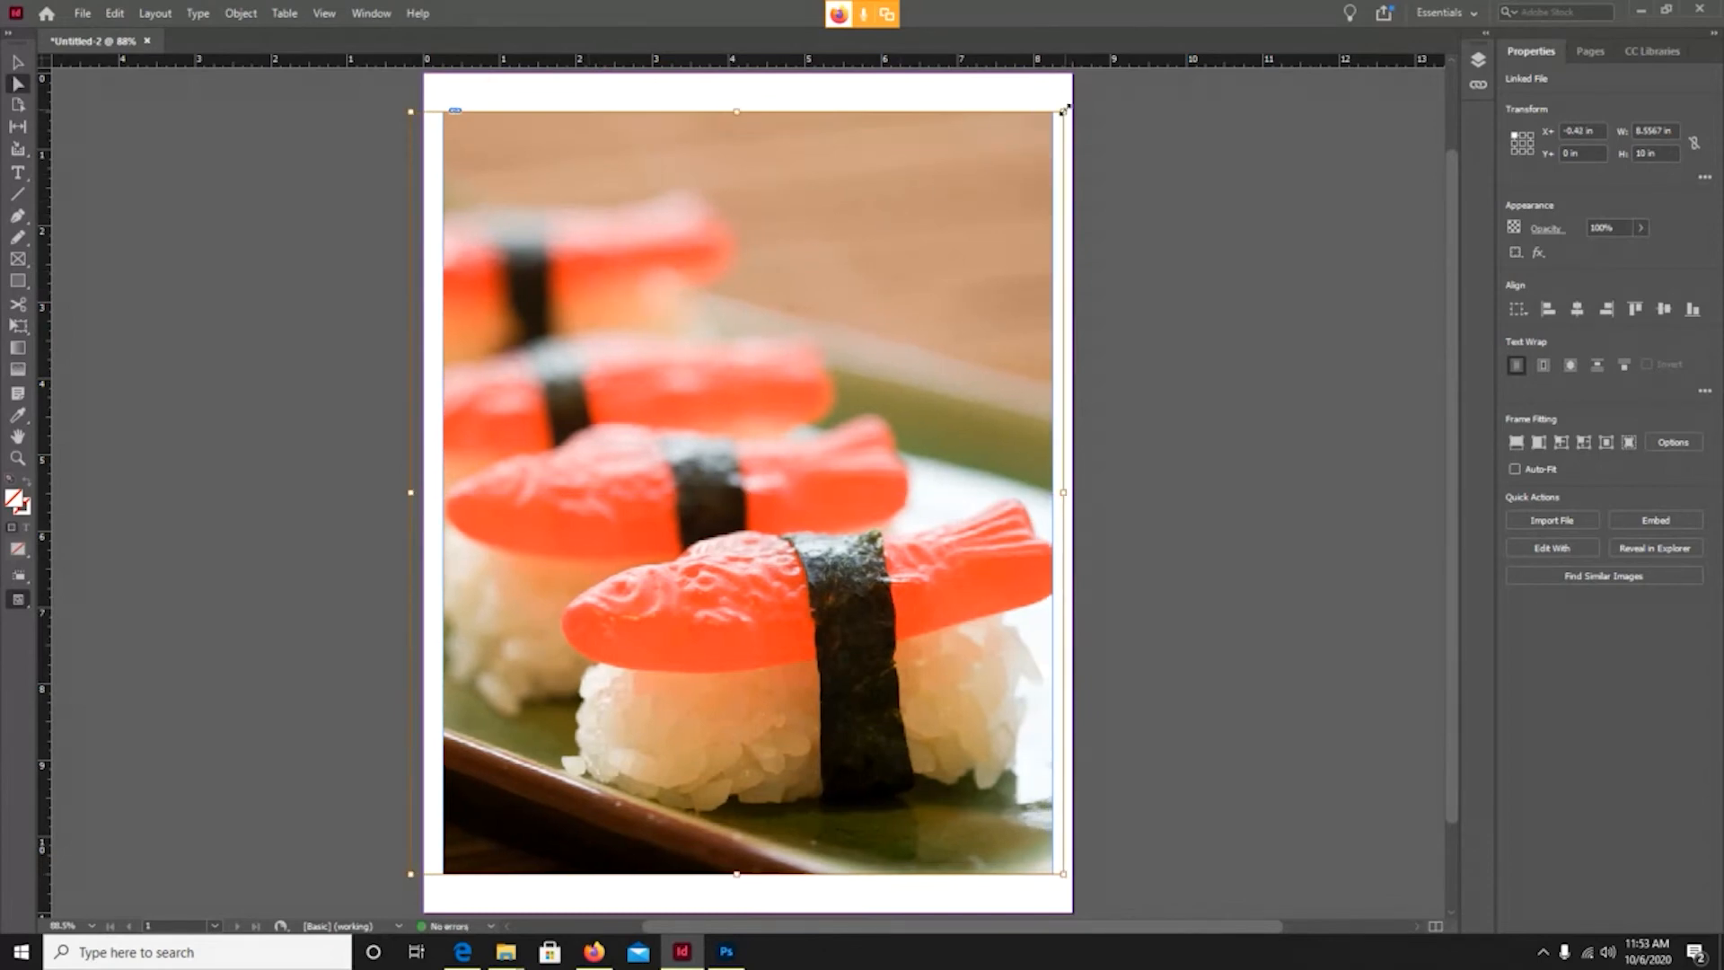
Enlarge the sushi photo inside its frame to about 9.36 × 11.34 in, and narrow it to about 8.67 in wide.
drag(1063, 111, 1122, 68)
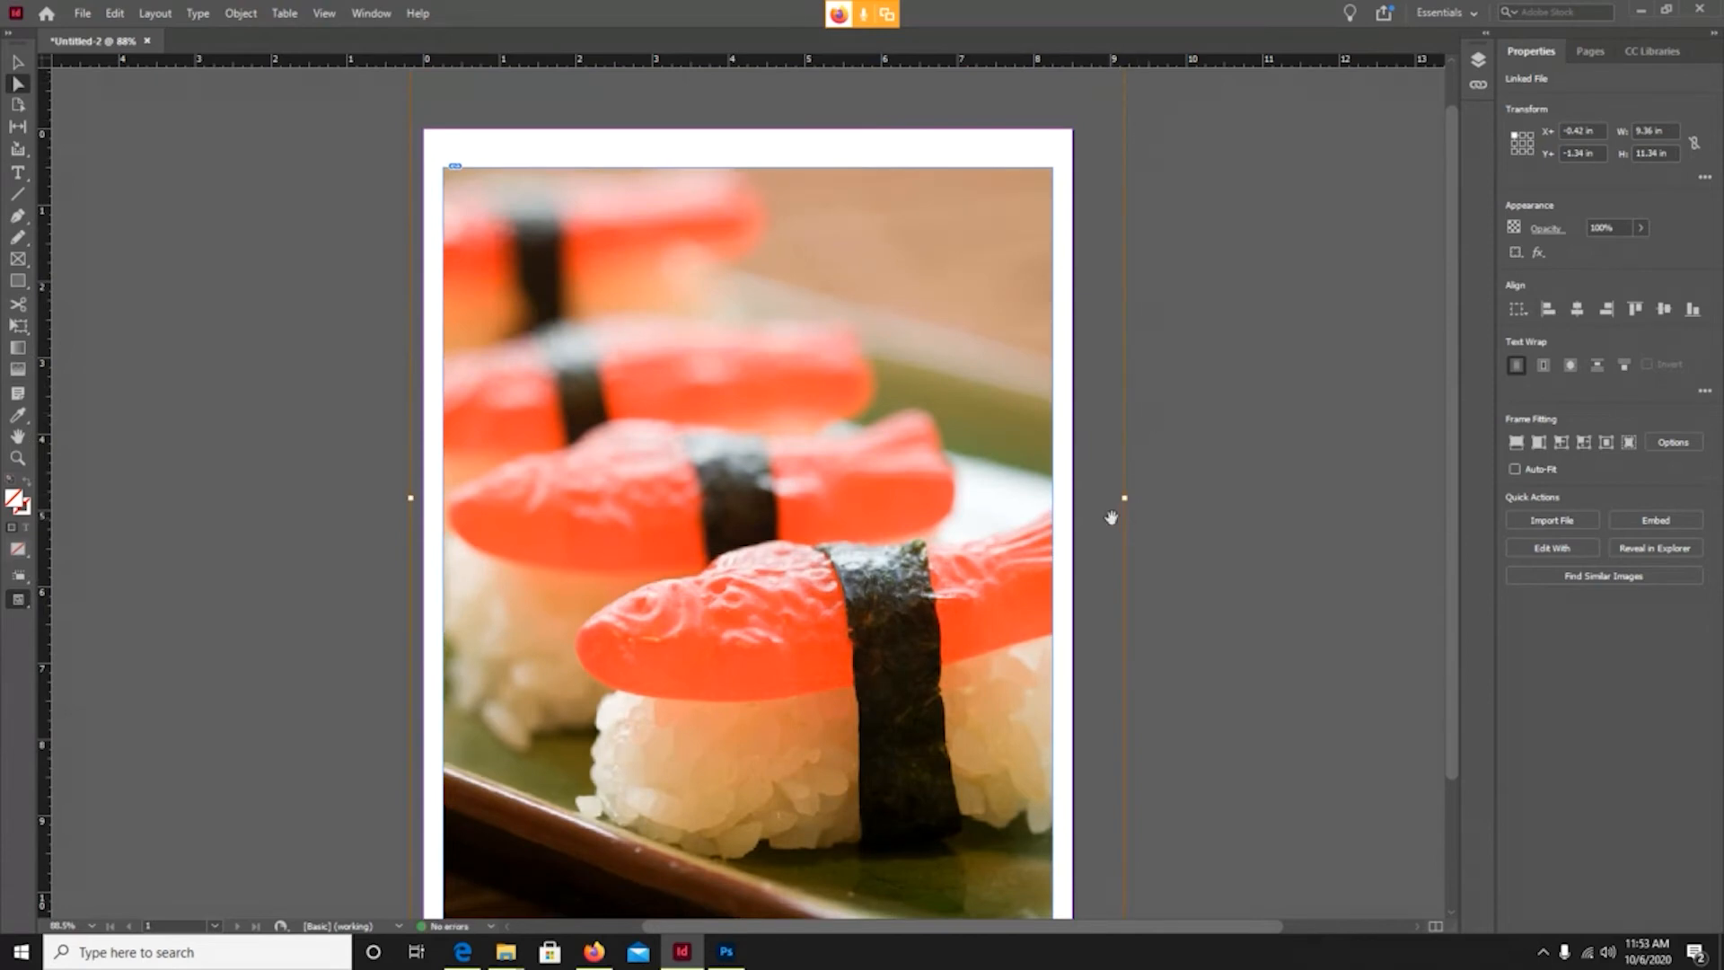
drag(1127, 498, 1067, 500)
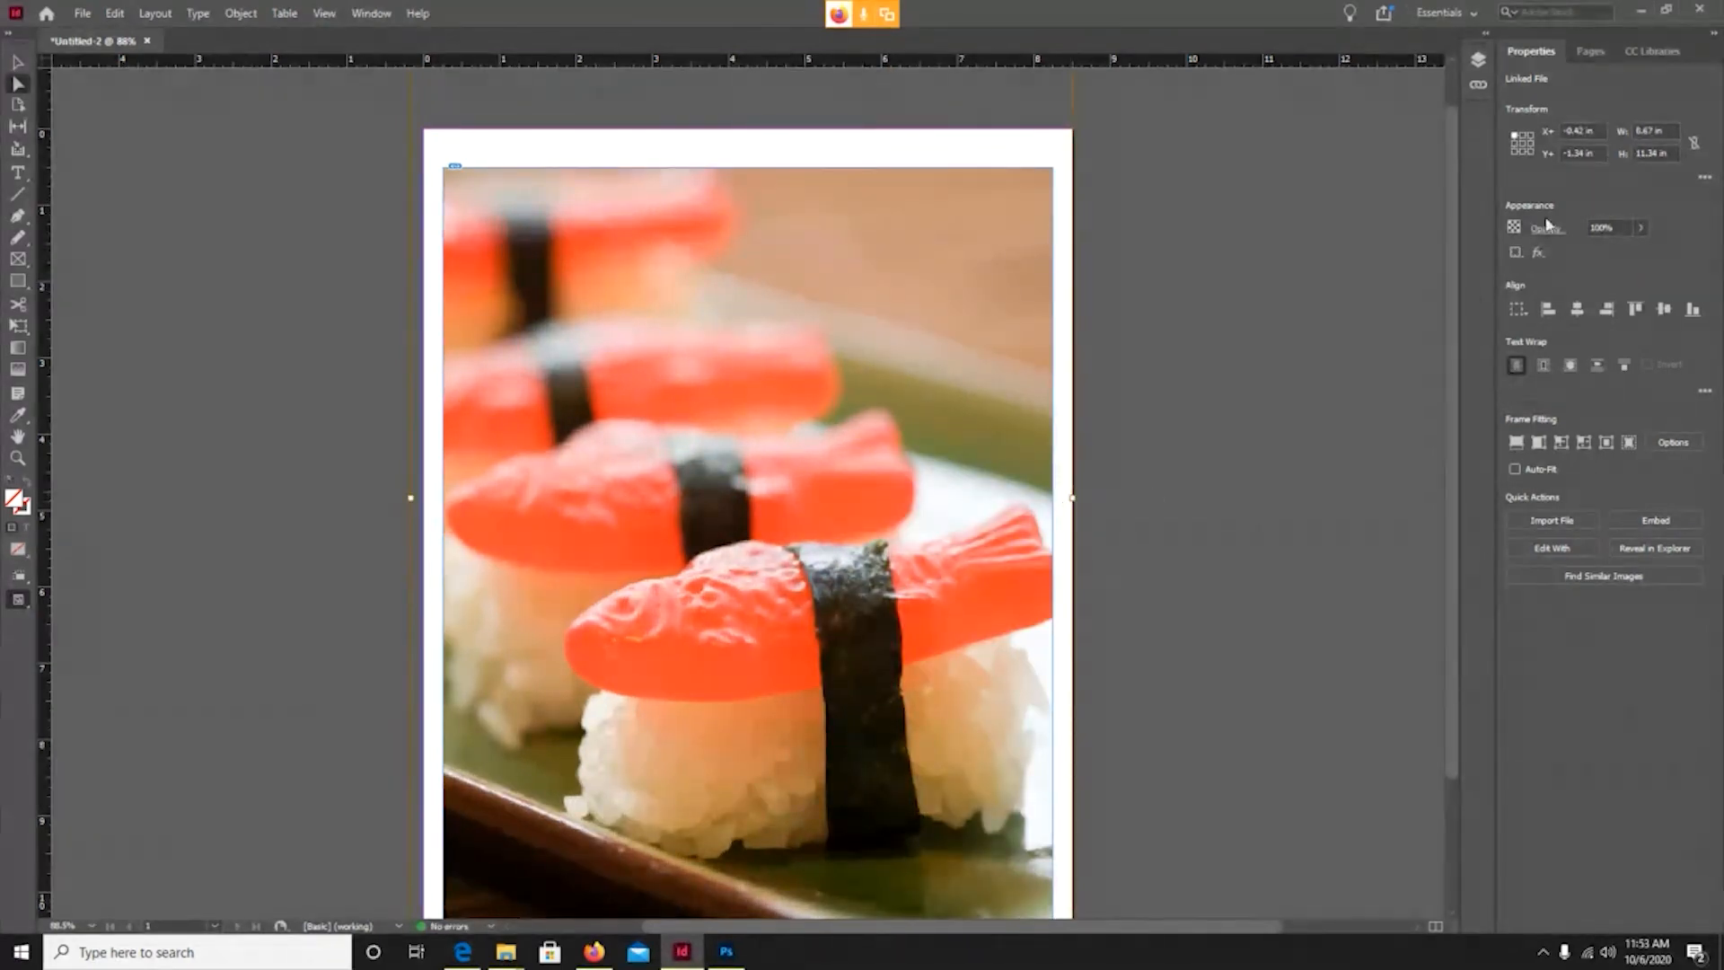
scroll(1118, 316, down, 1)
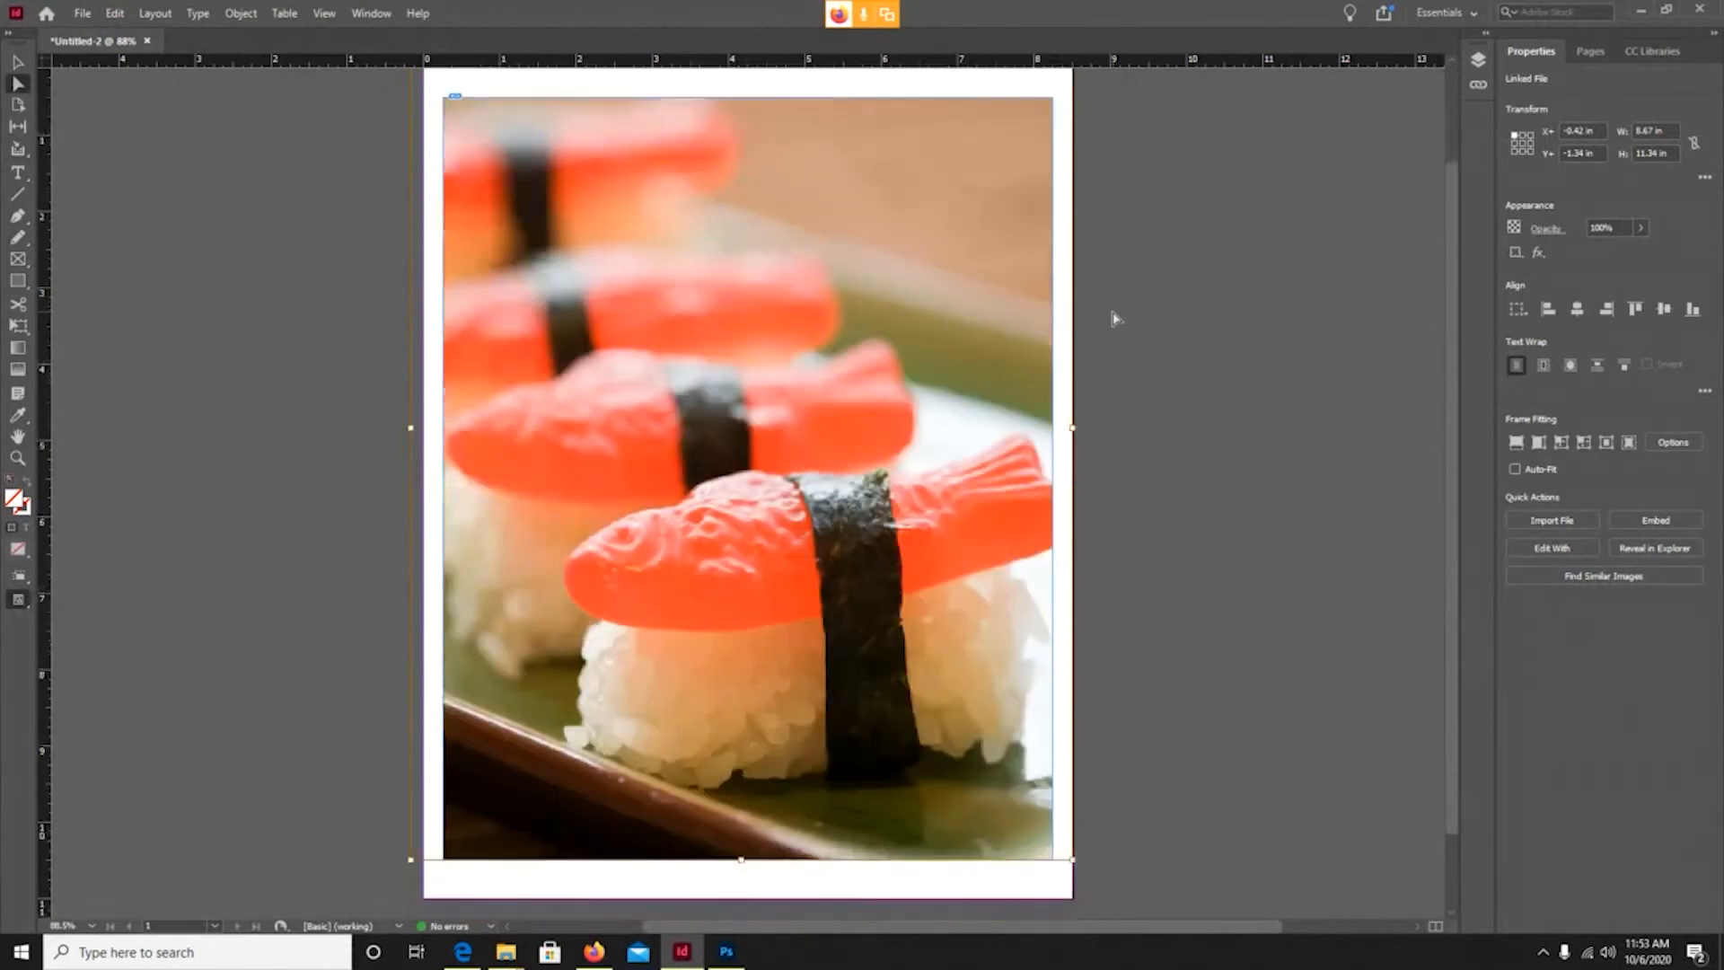
scroll(1118, 316, up, 2)
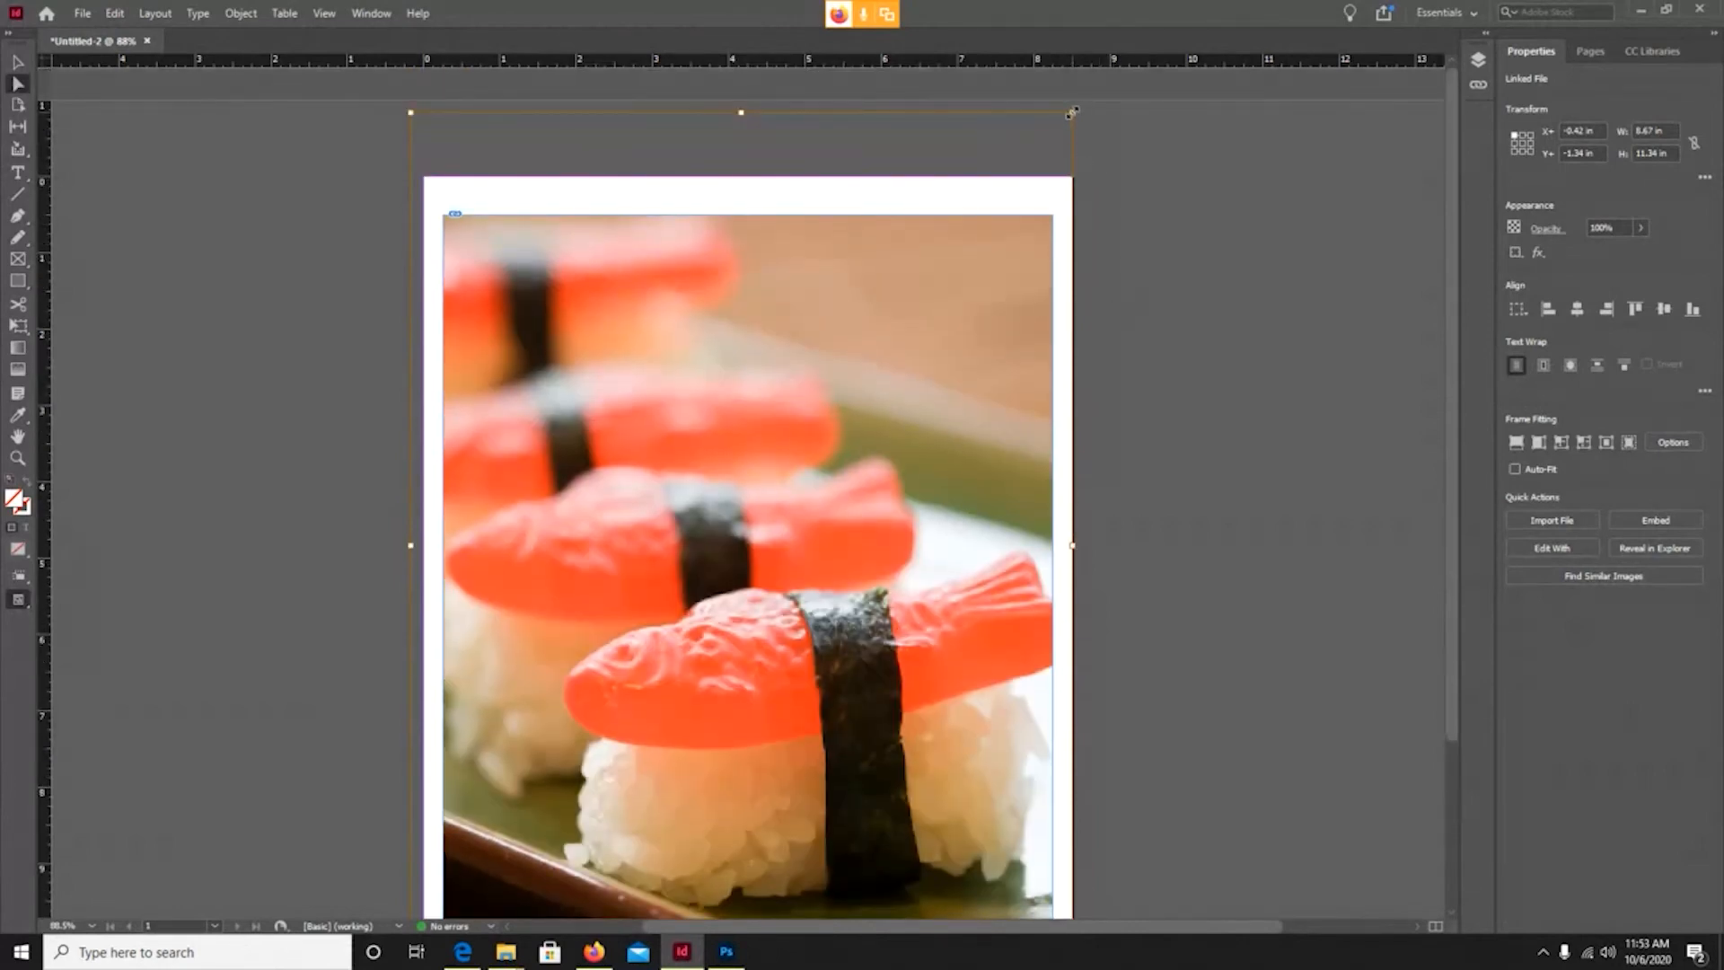
Scale the photo to about 8.56 × 10 in, shift it to about X -0.31 in, Y 0 in within the frame, and deselect it.
drag(1072, 113, 1063, 214)
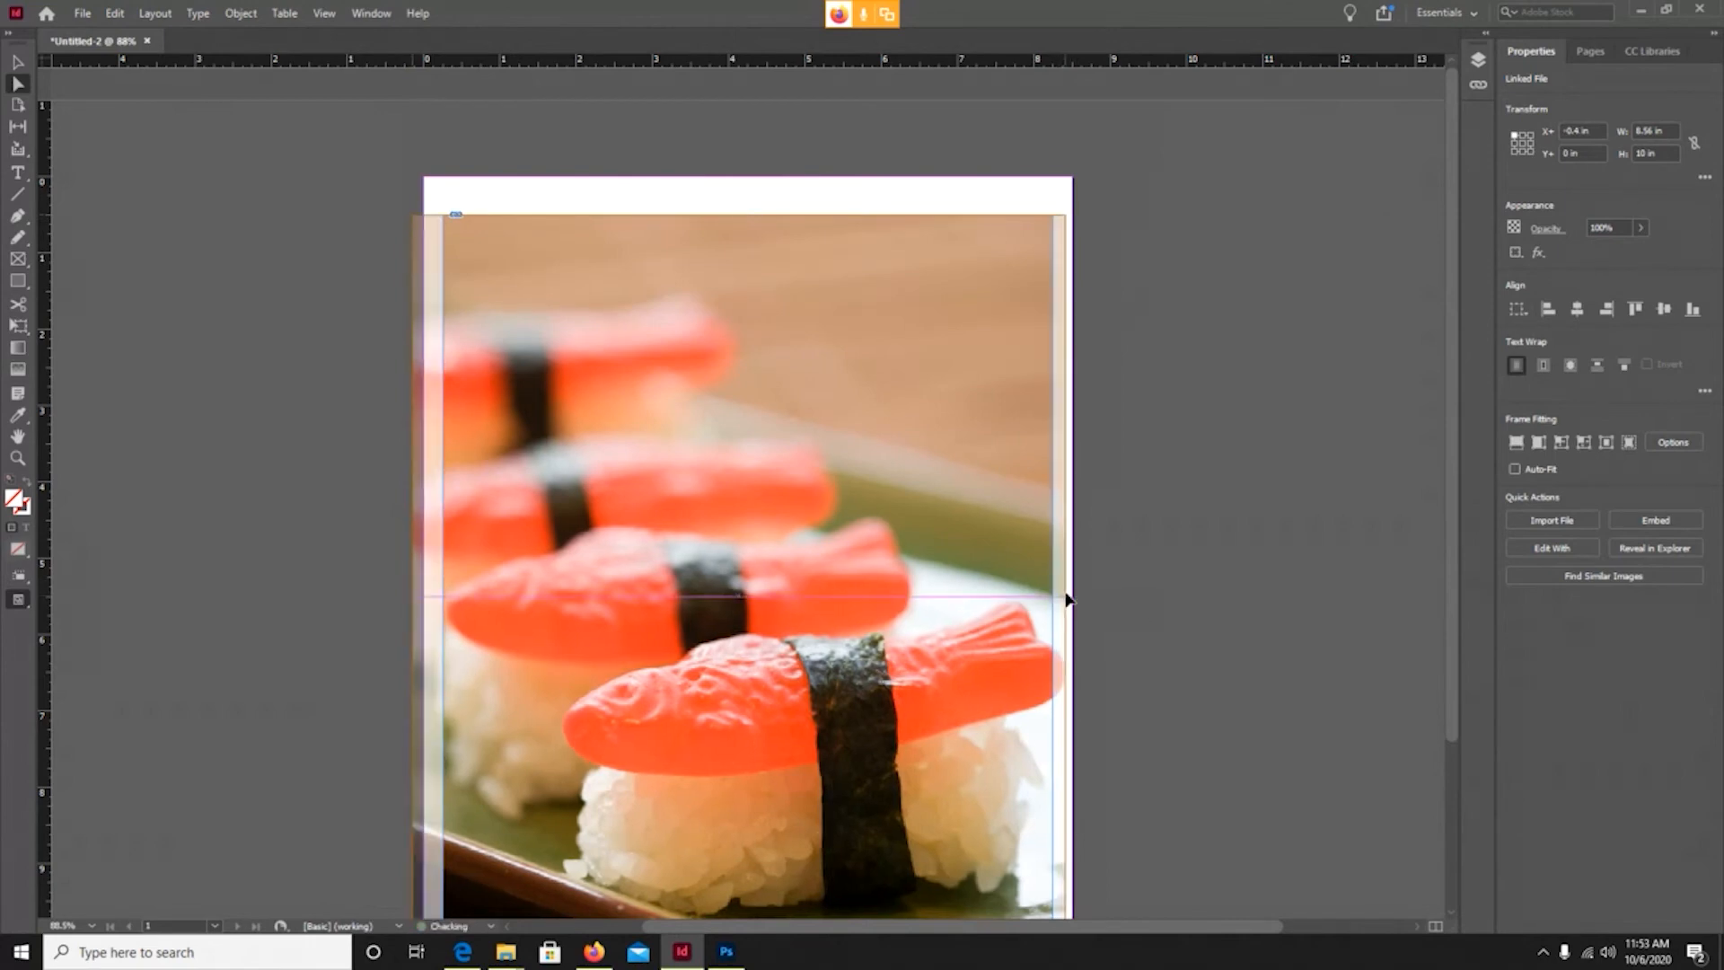
drag(808, 538, 822, 548)
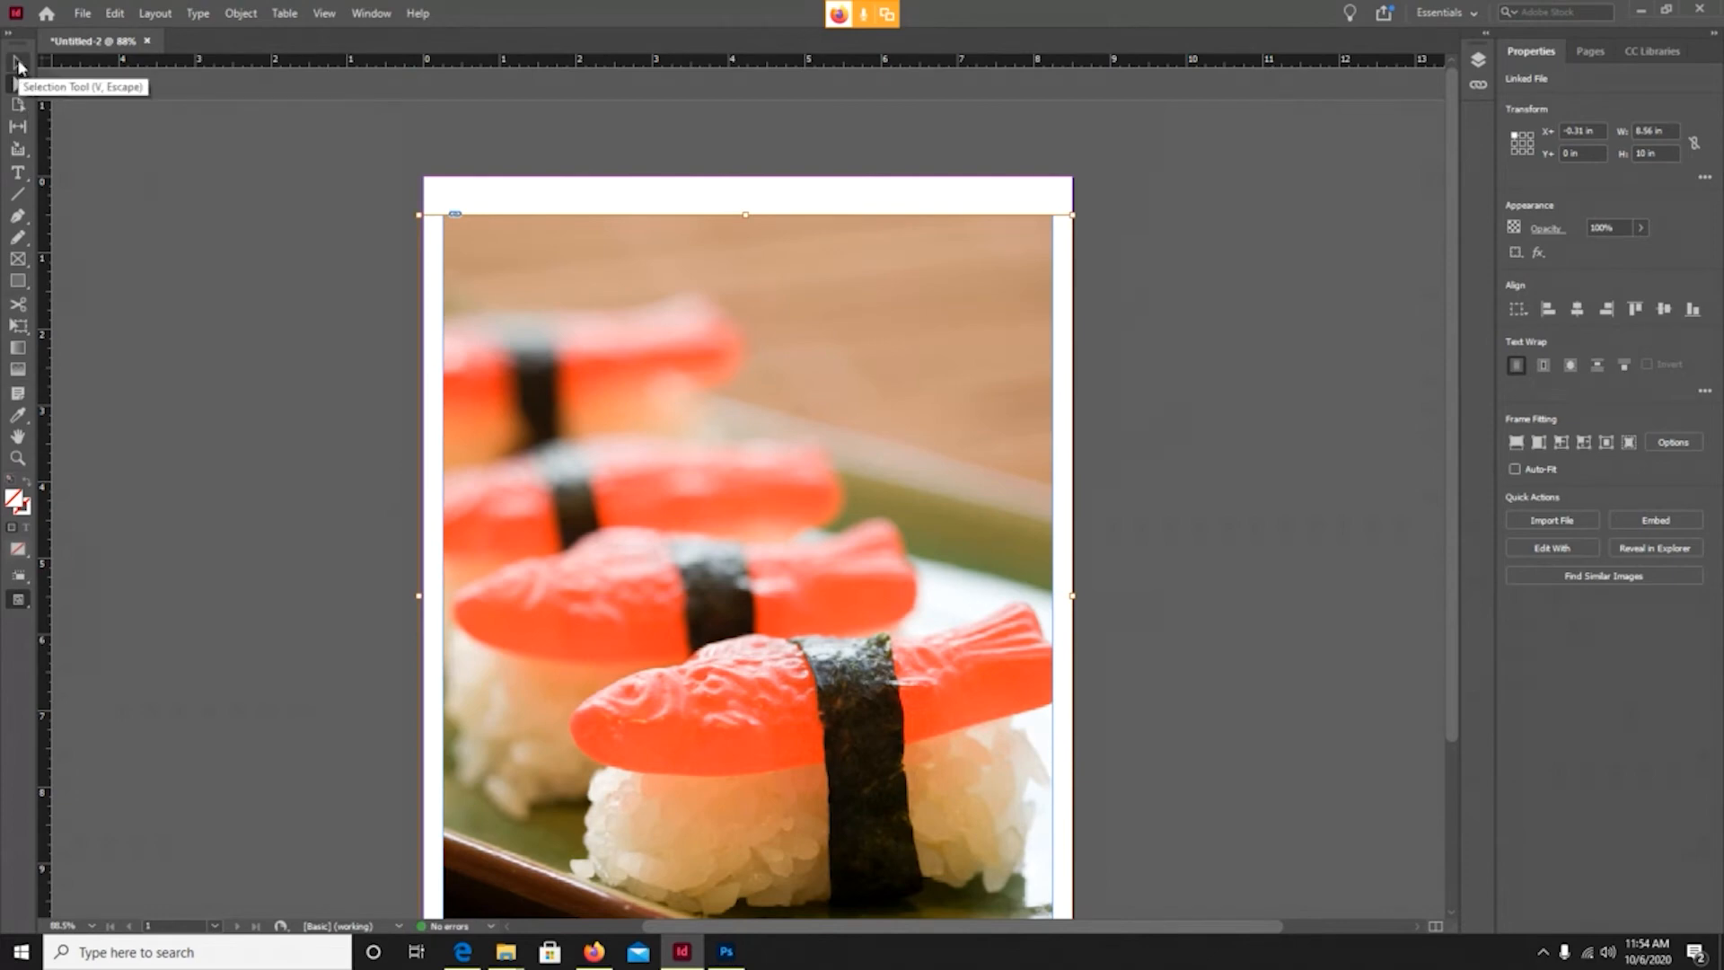
click(287, 276)
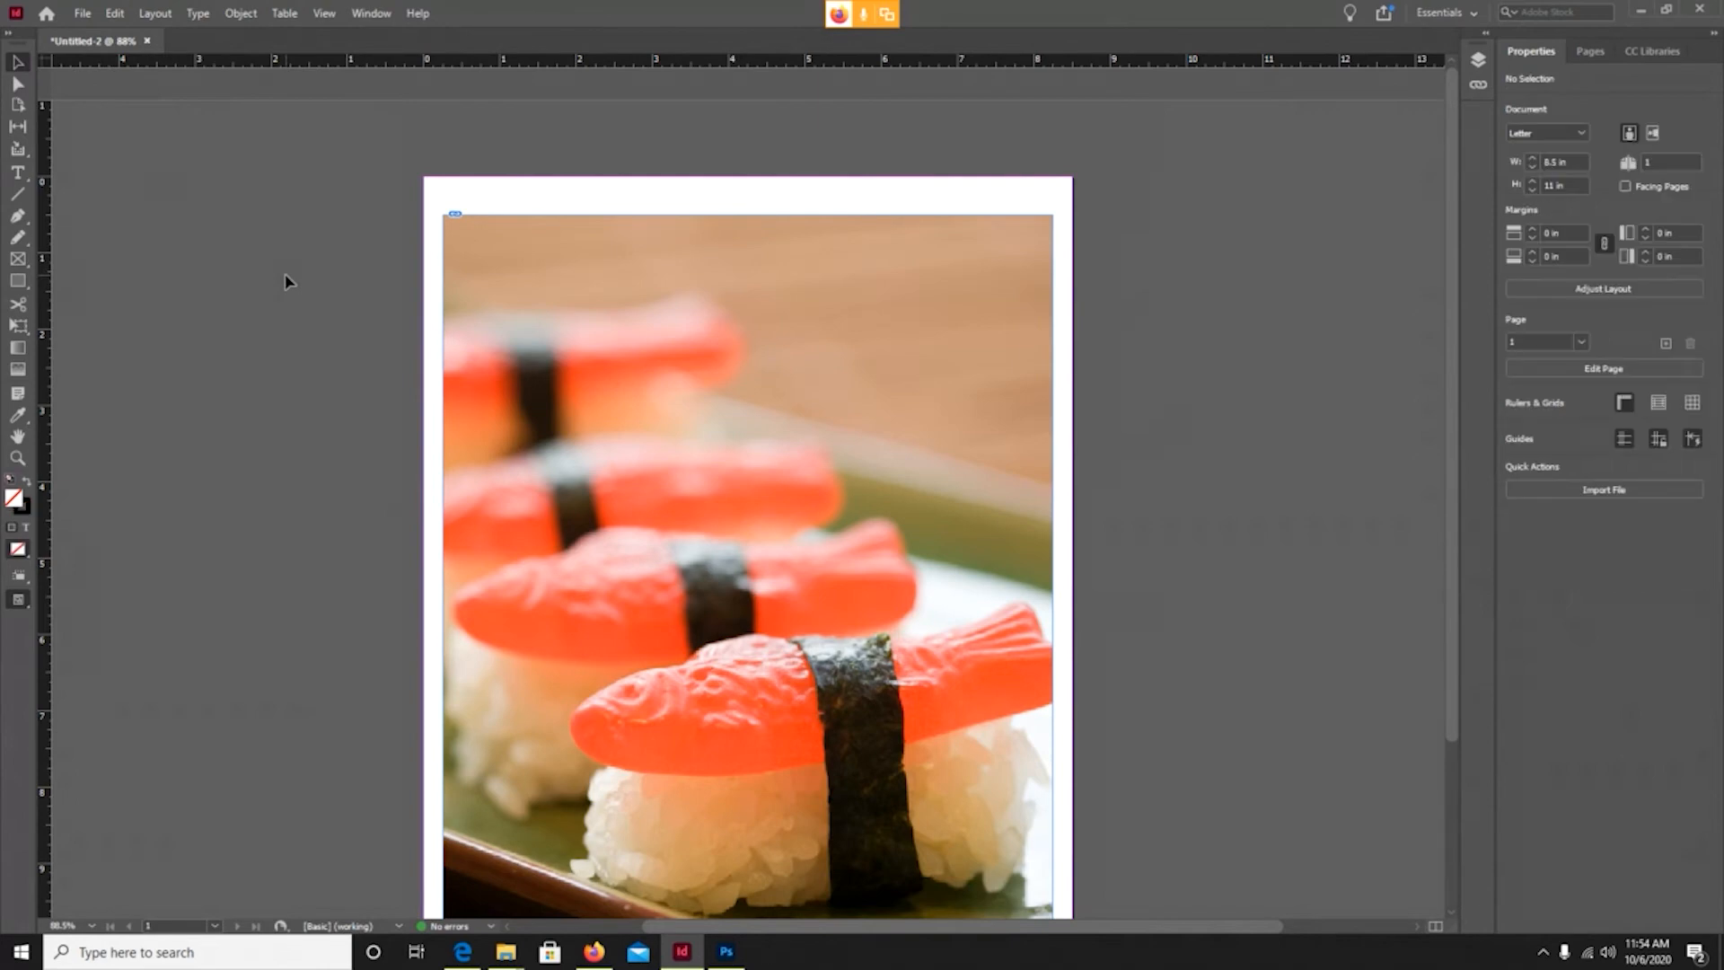
Examine the framed sushi photo across the whole page, and check the class chat in Firefox for replies.
scroll(288, 279, down, 3)
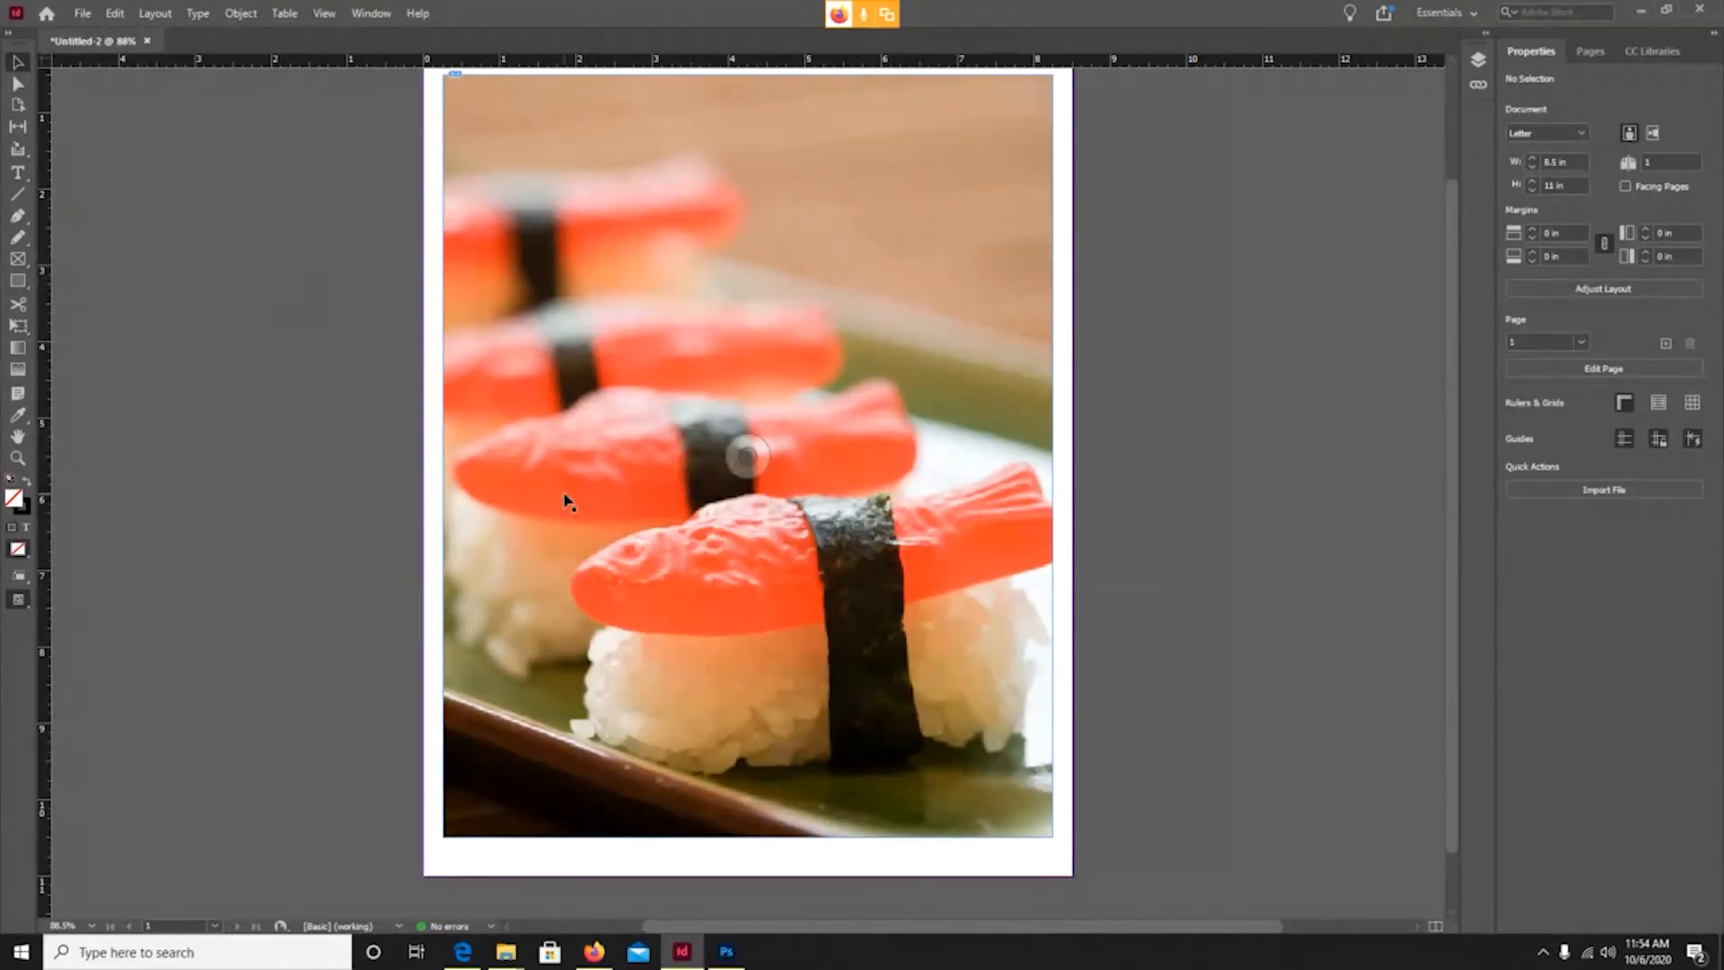
scroll(646, 481, up, 2)
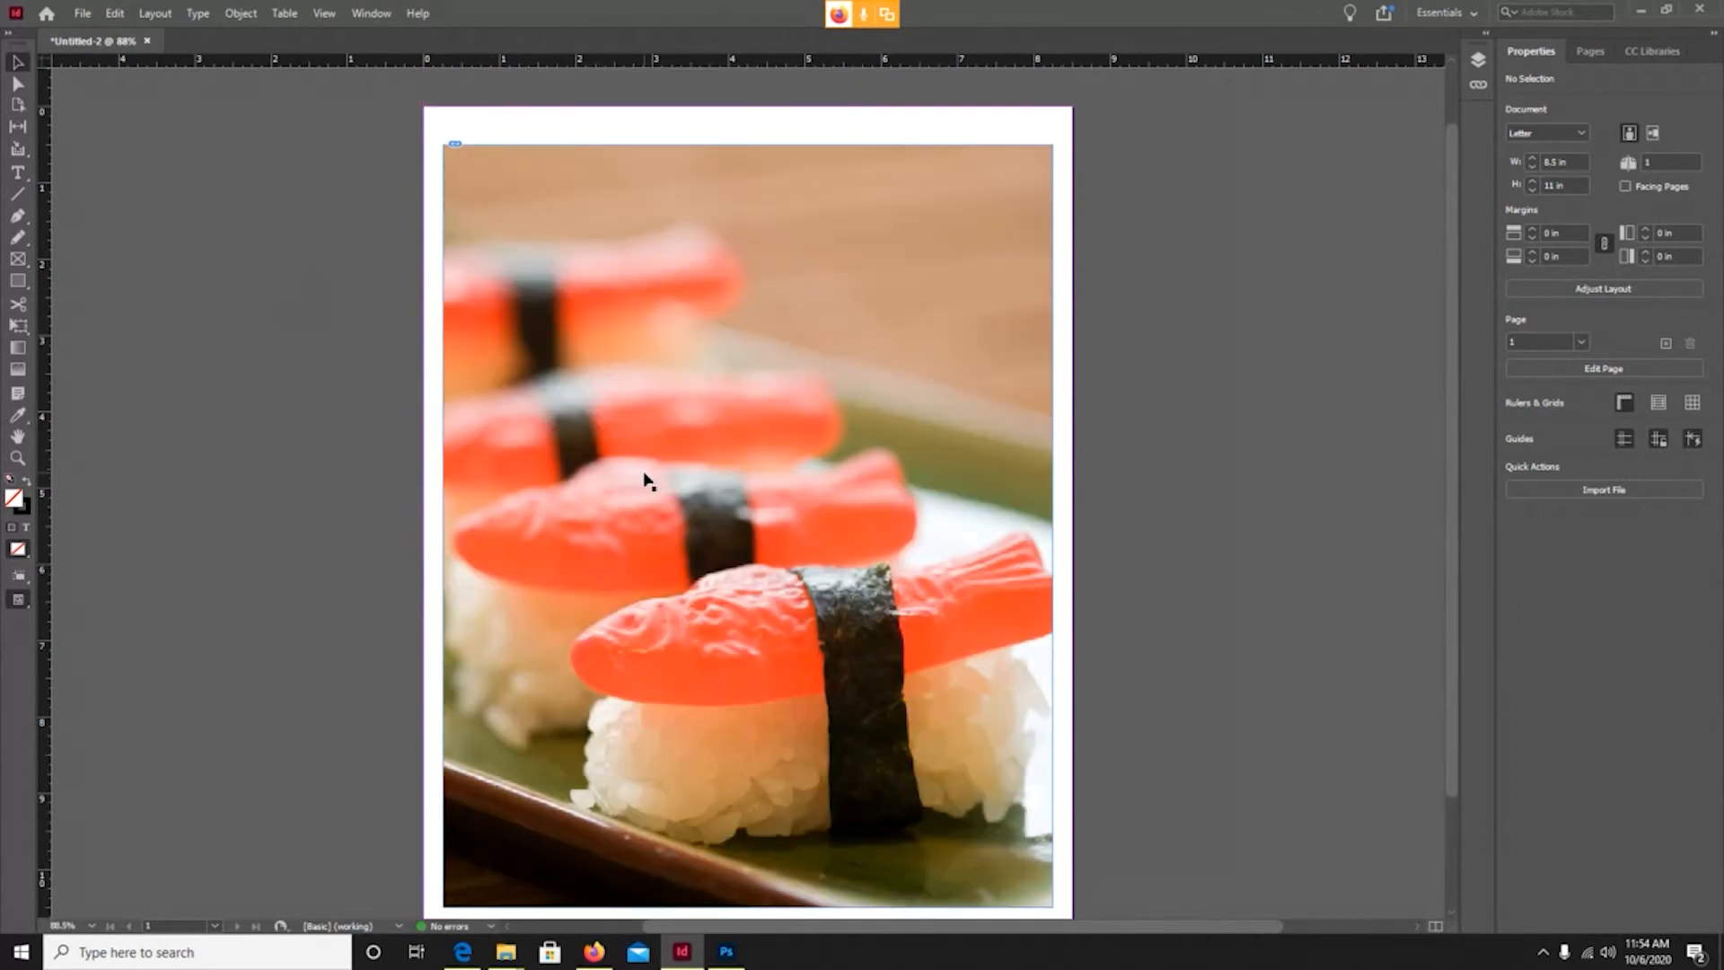
scroll(646, 481, up, 2)
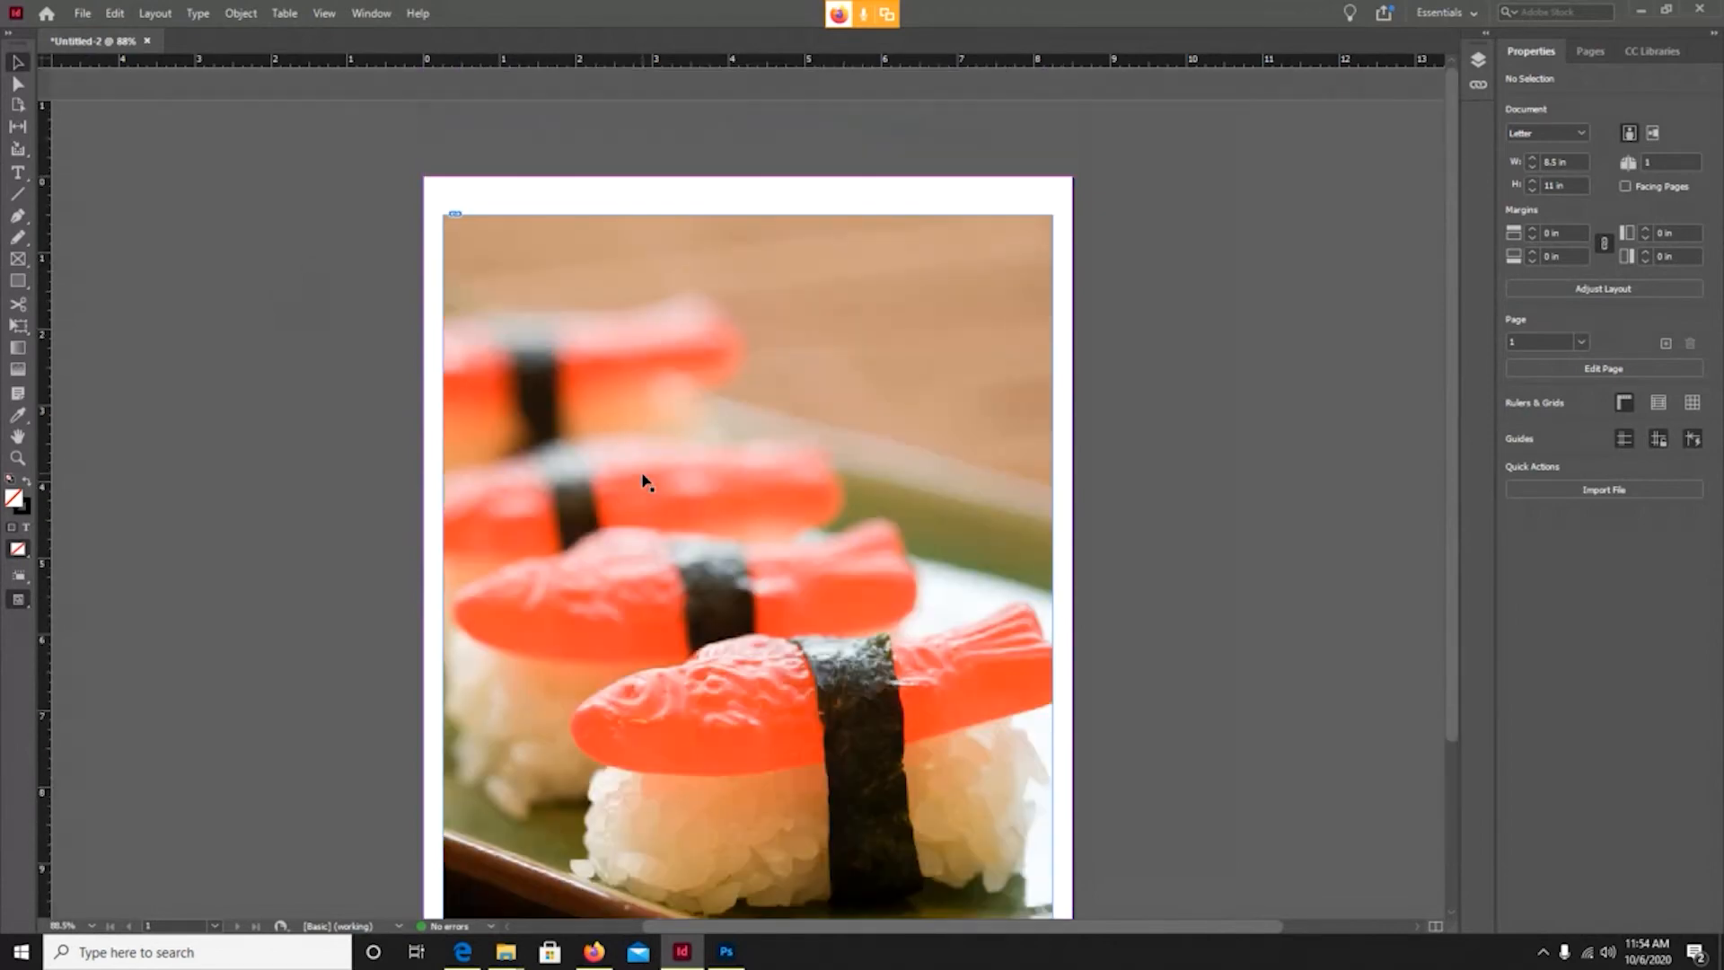
scroll(645, 476, down, 3)
scroll(645, 476, up, 3)
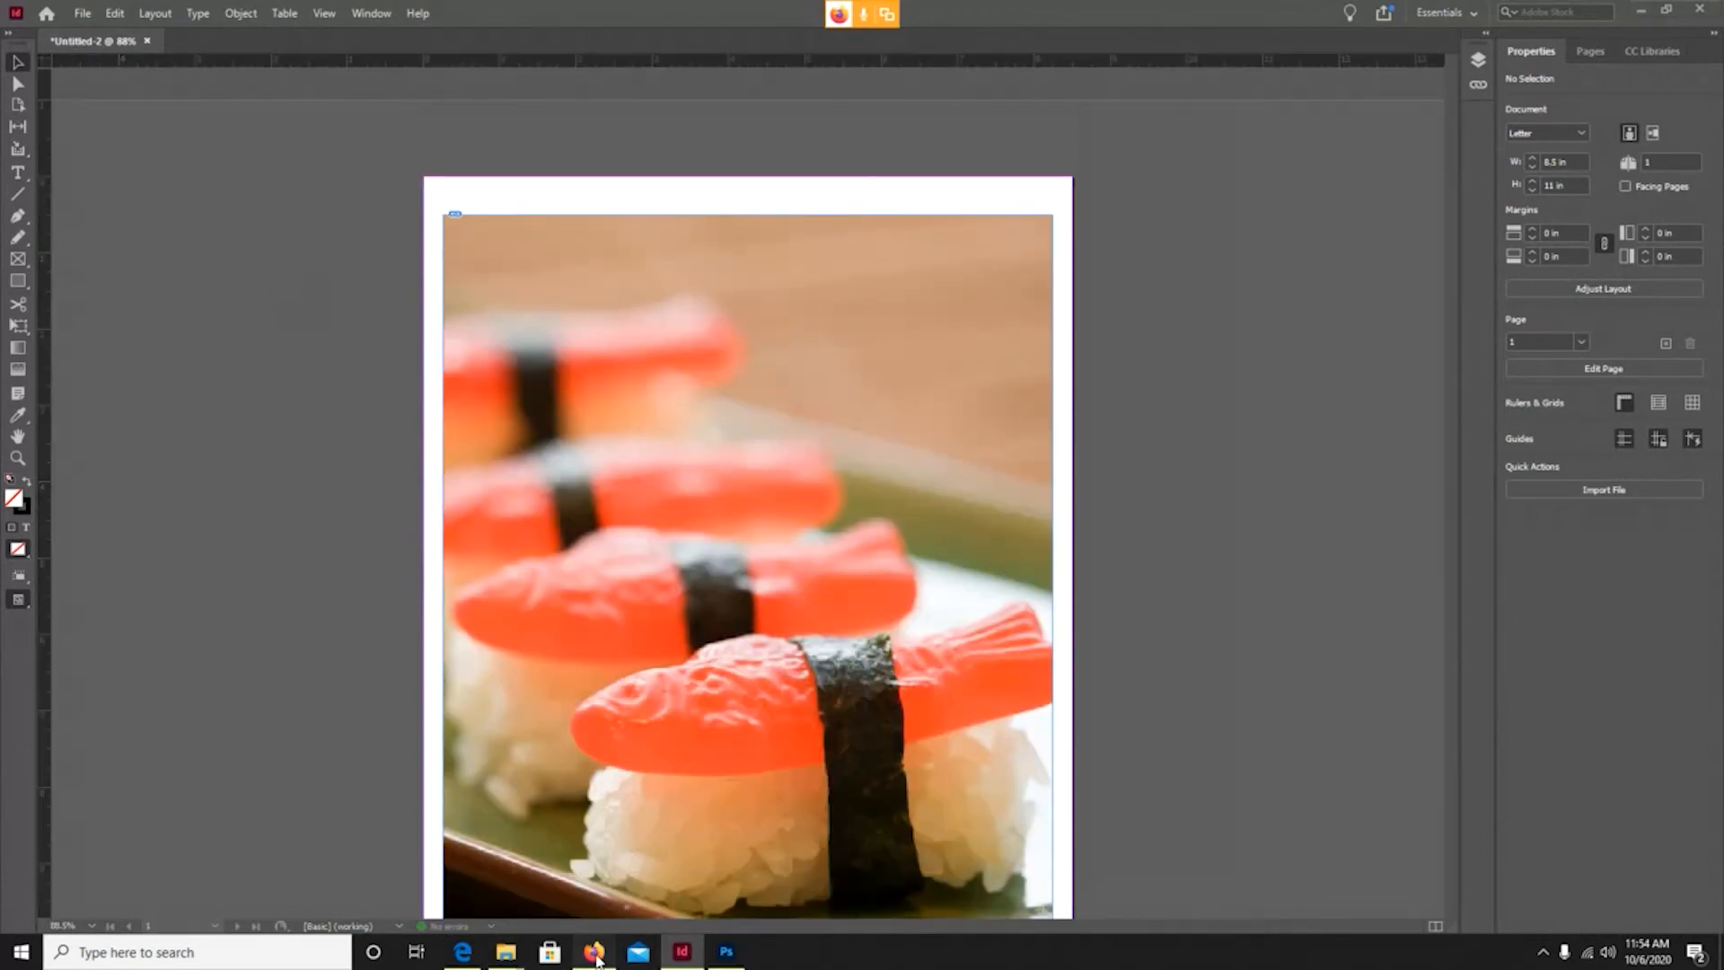
click(594, 954)
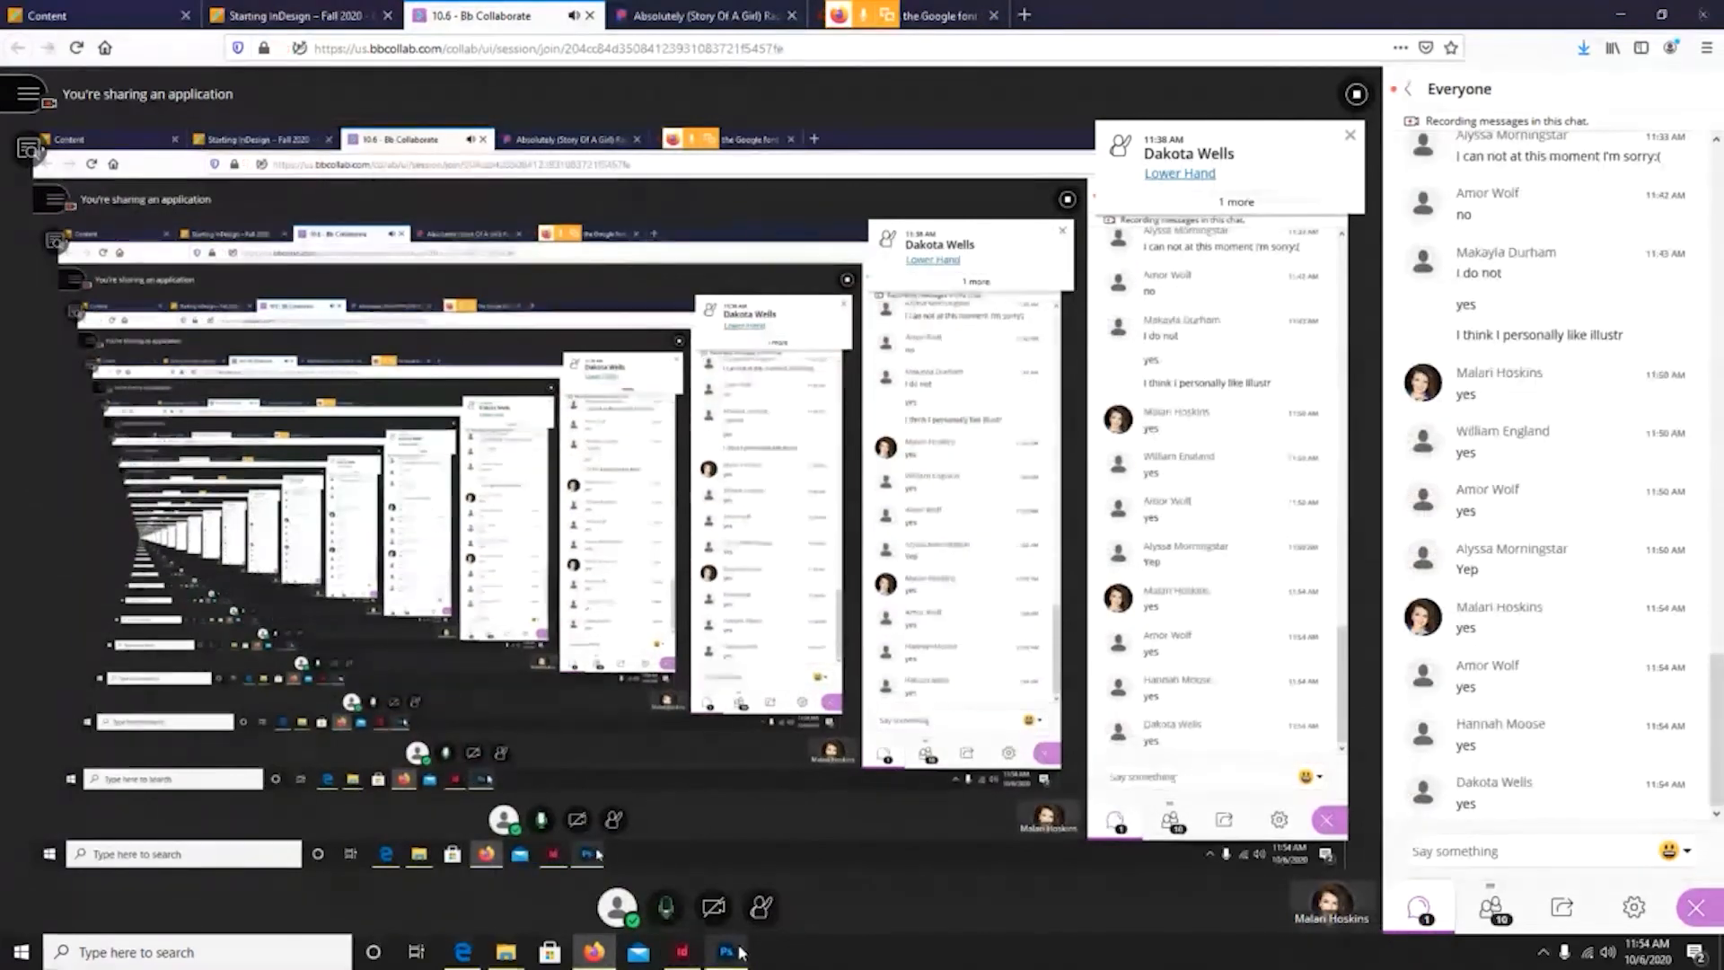
click(681, 952)
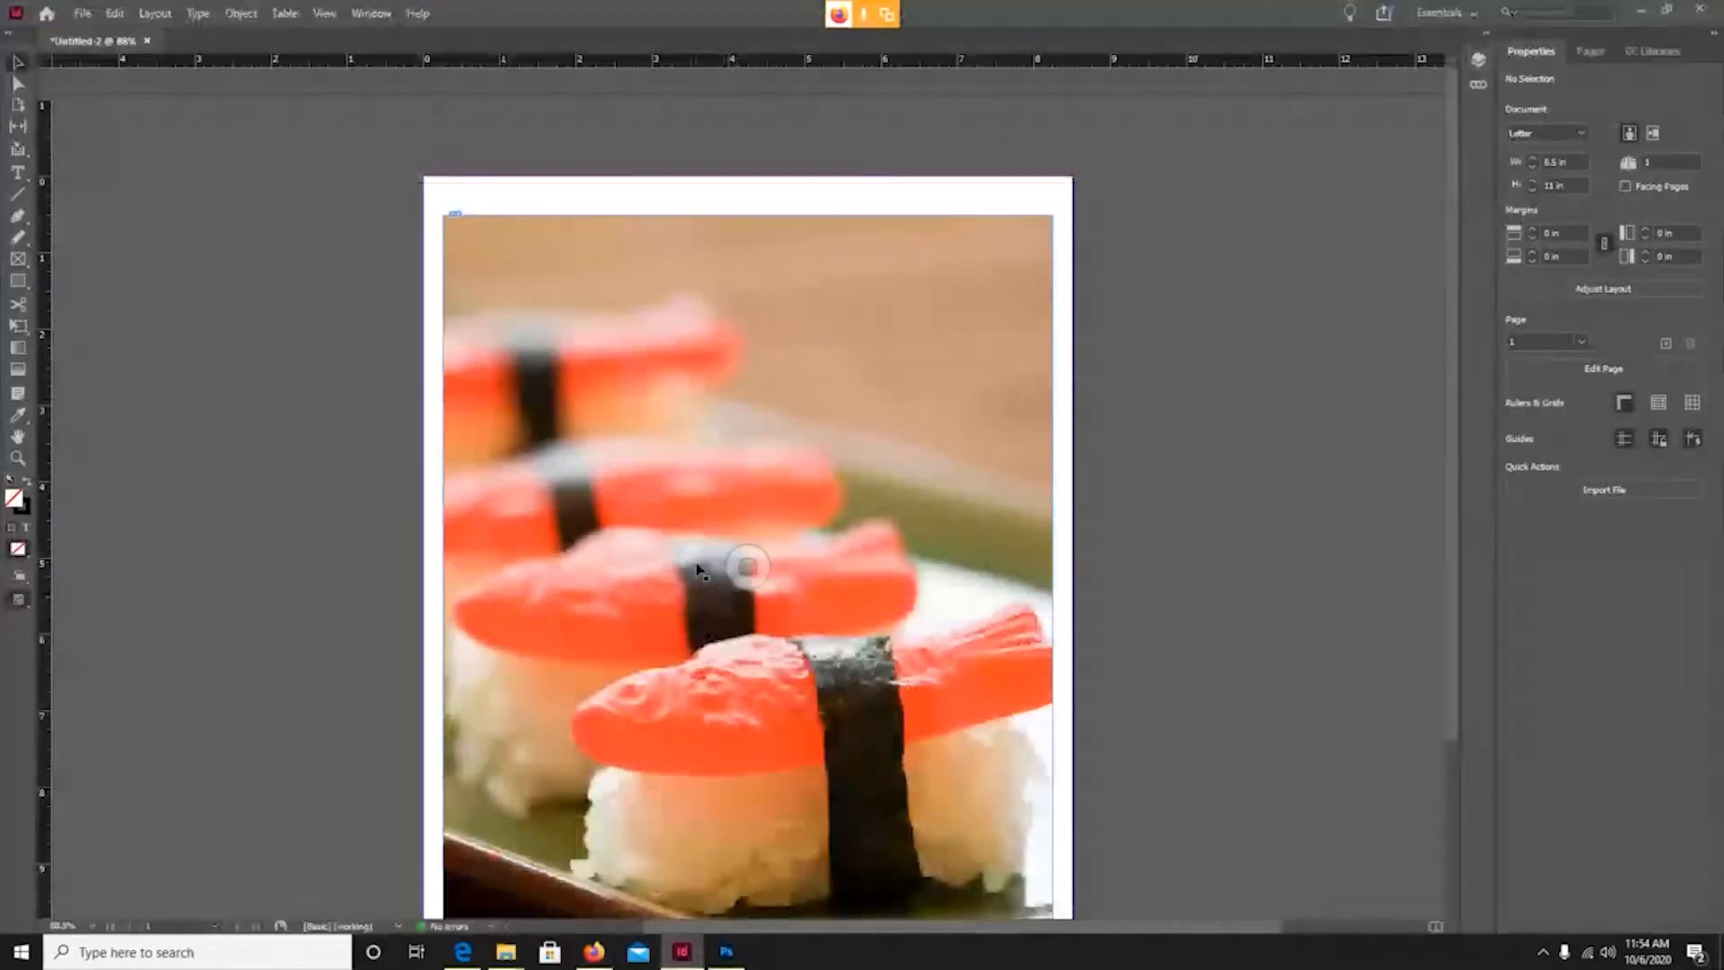
scroll(697, 569, down, 3)
scroll(697, 569, up, 2)
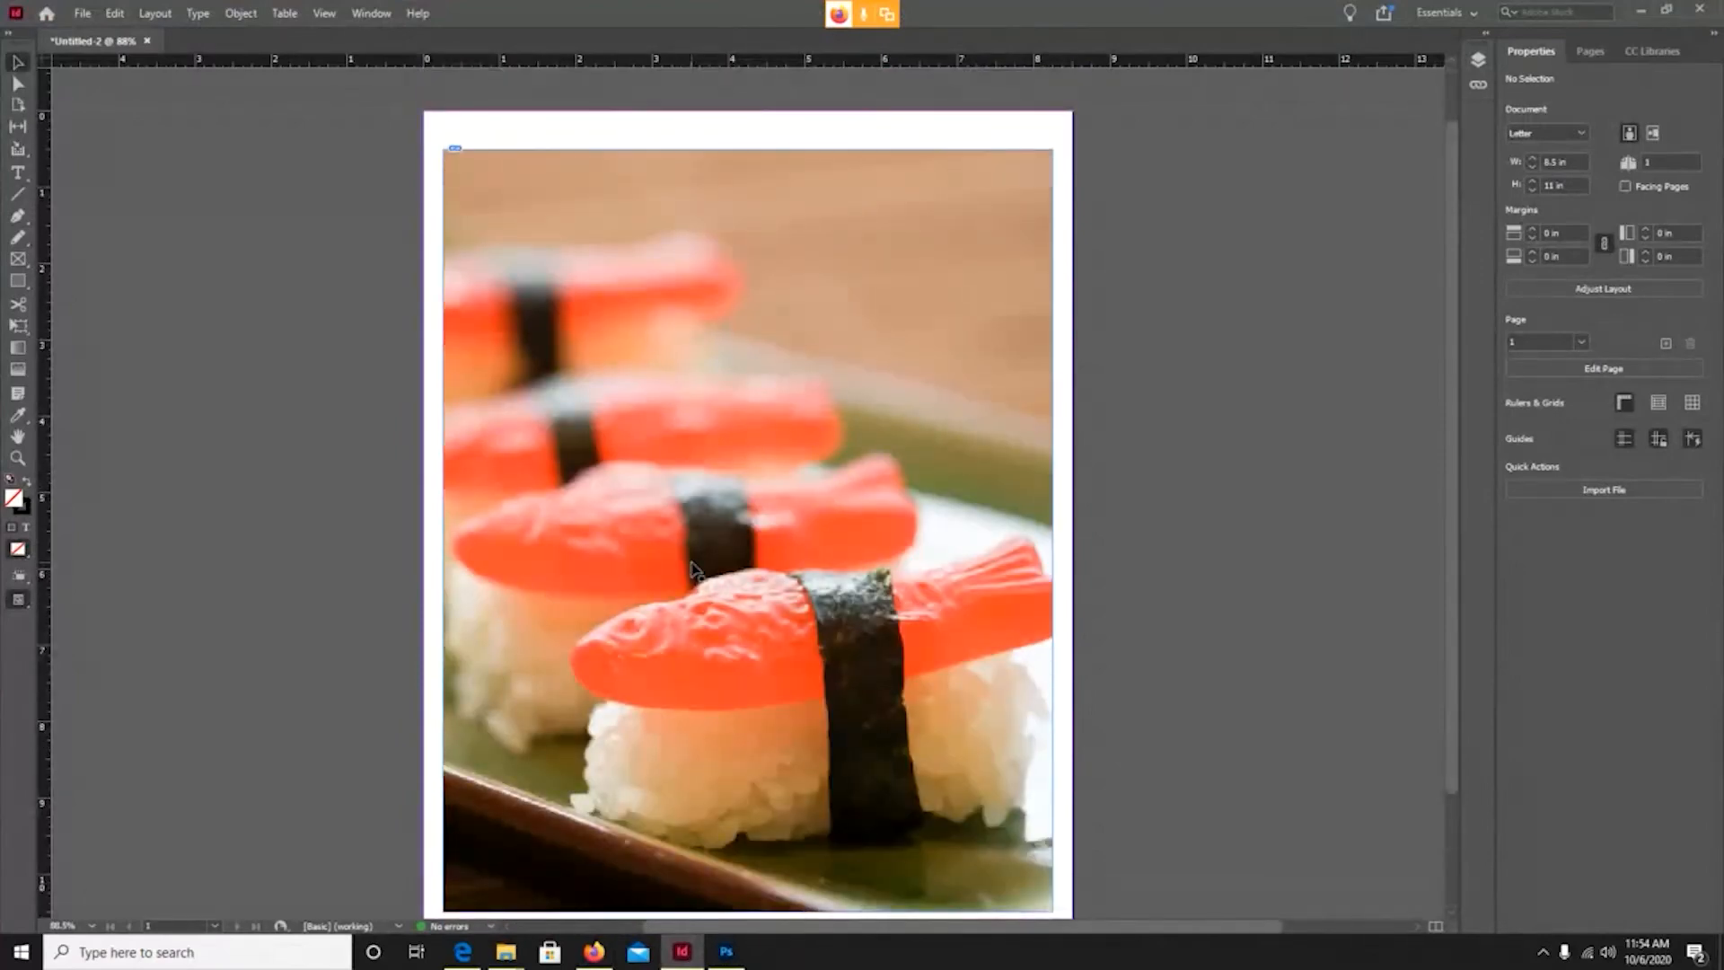
scroll(704, 530, down, 2)
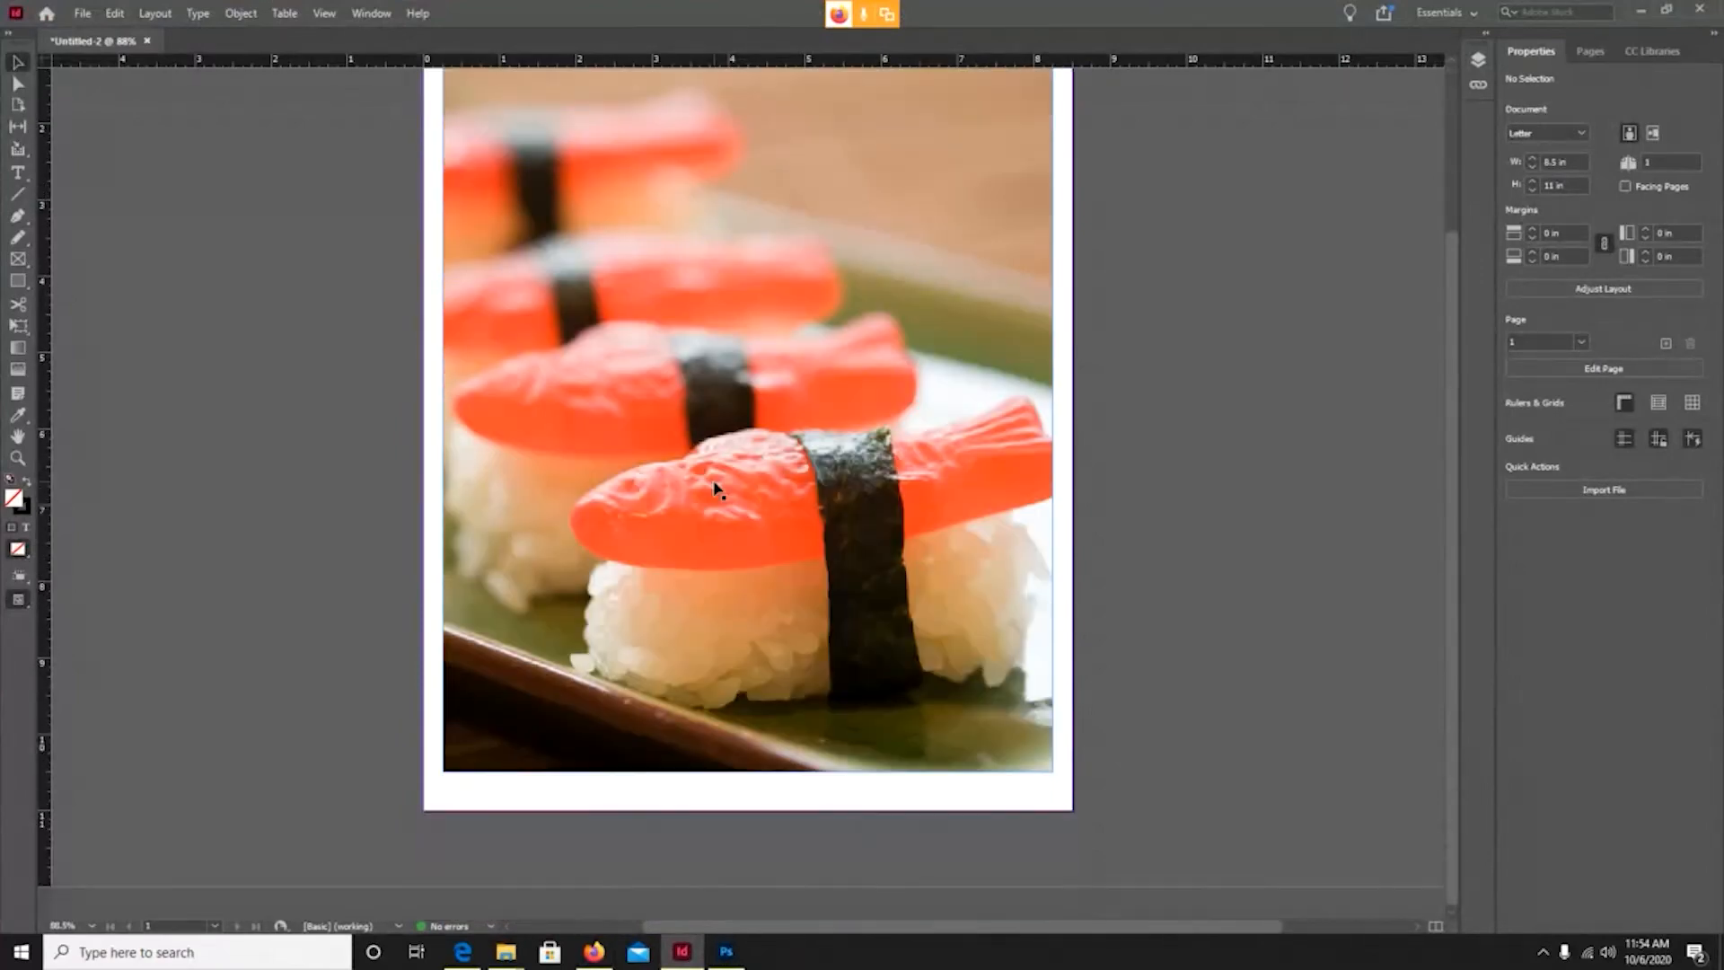
scroll(715, 489, up, 2)
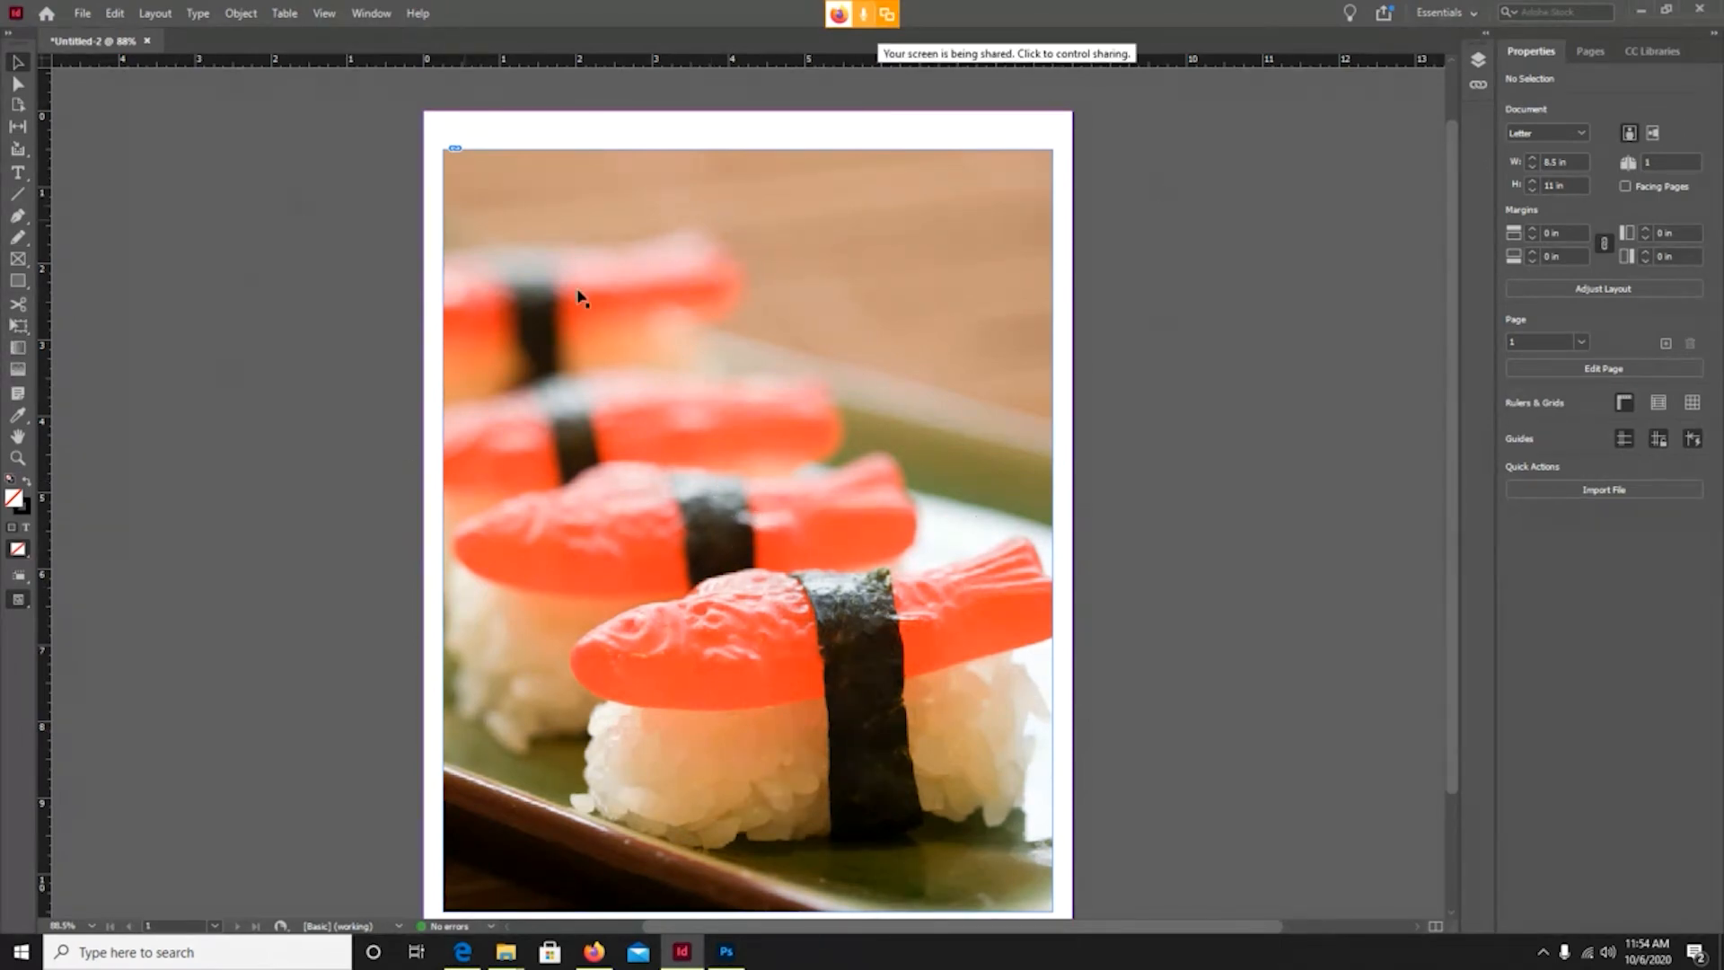
scroll(685, 577, down, 3)
scroll(685, 577, up, 3)
Draw a text frame over the wooden background in the photo's upper-right area.
click(17, 173)
drag(752, 200, 1003, 349)
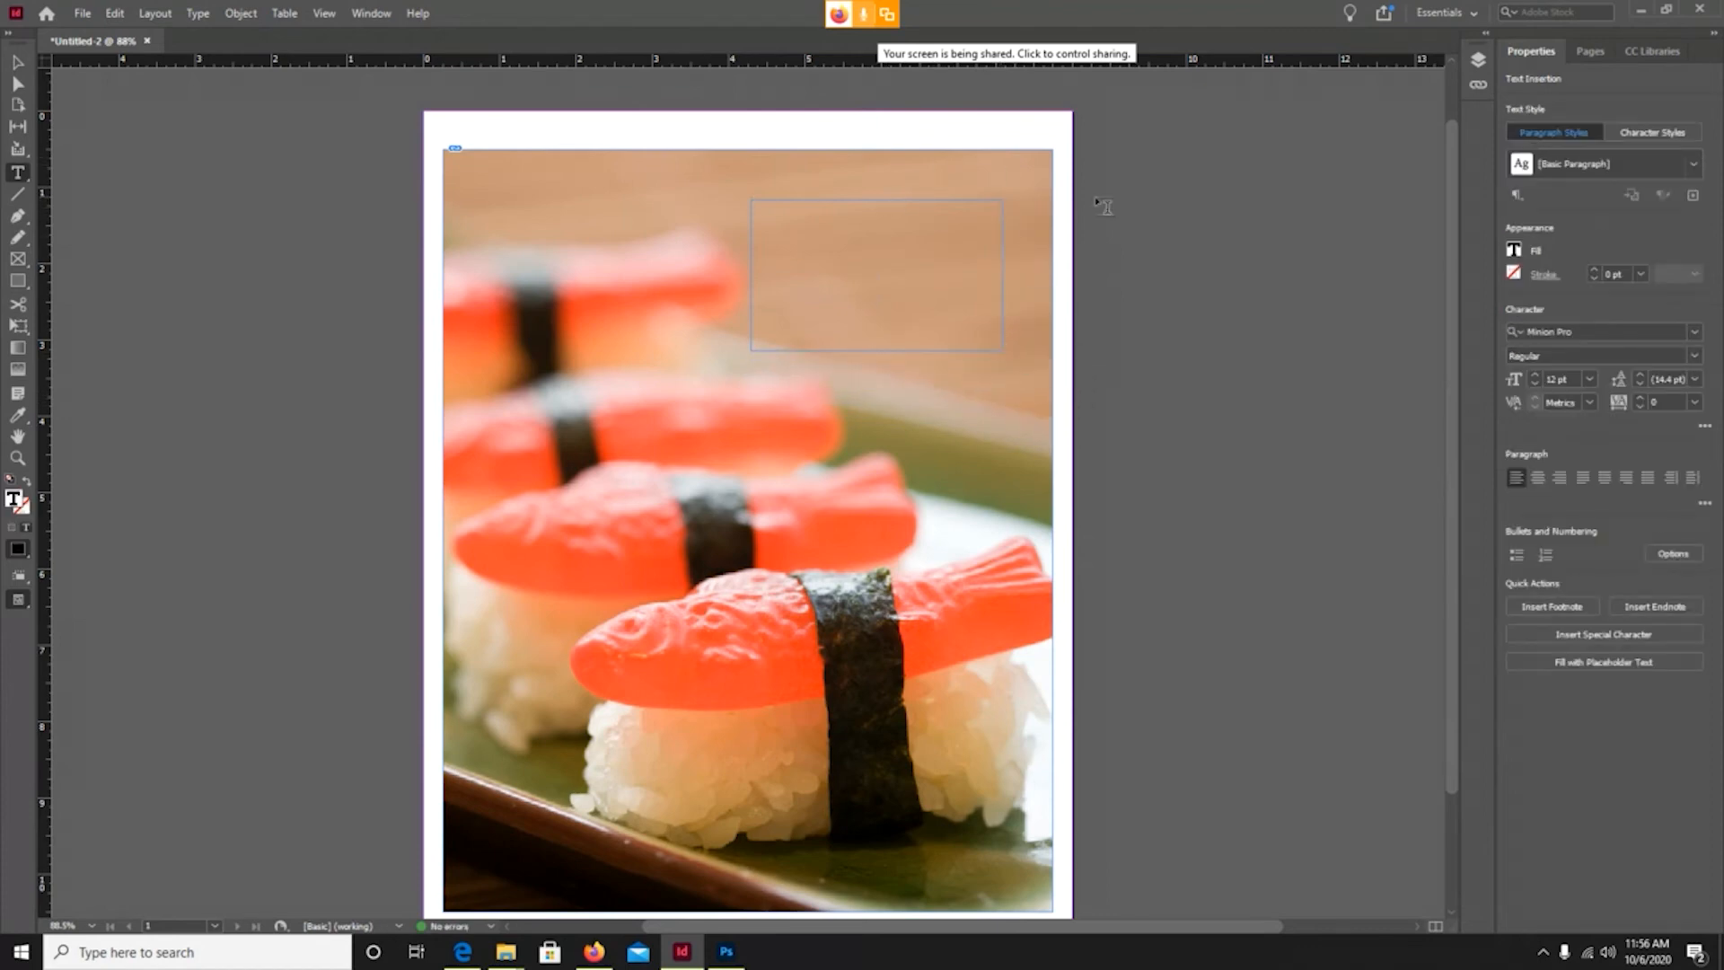
Set the font for the new text frame to Times New Roman.
click(1550, 379)
drag(1549, 378, 1573, 379)
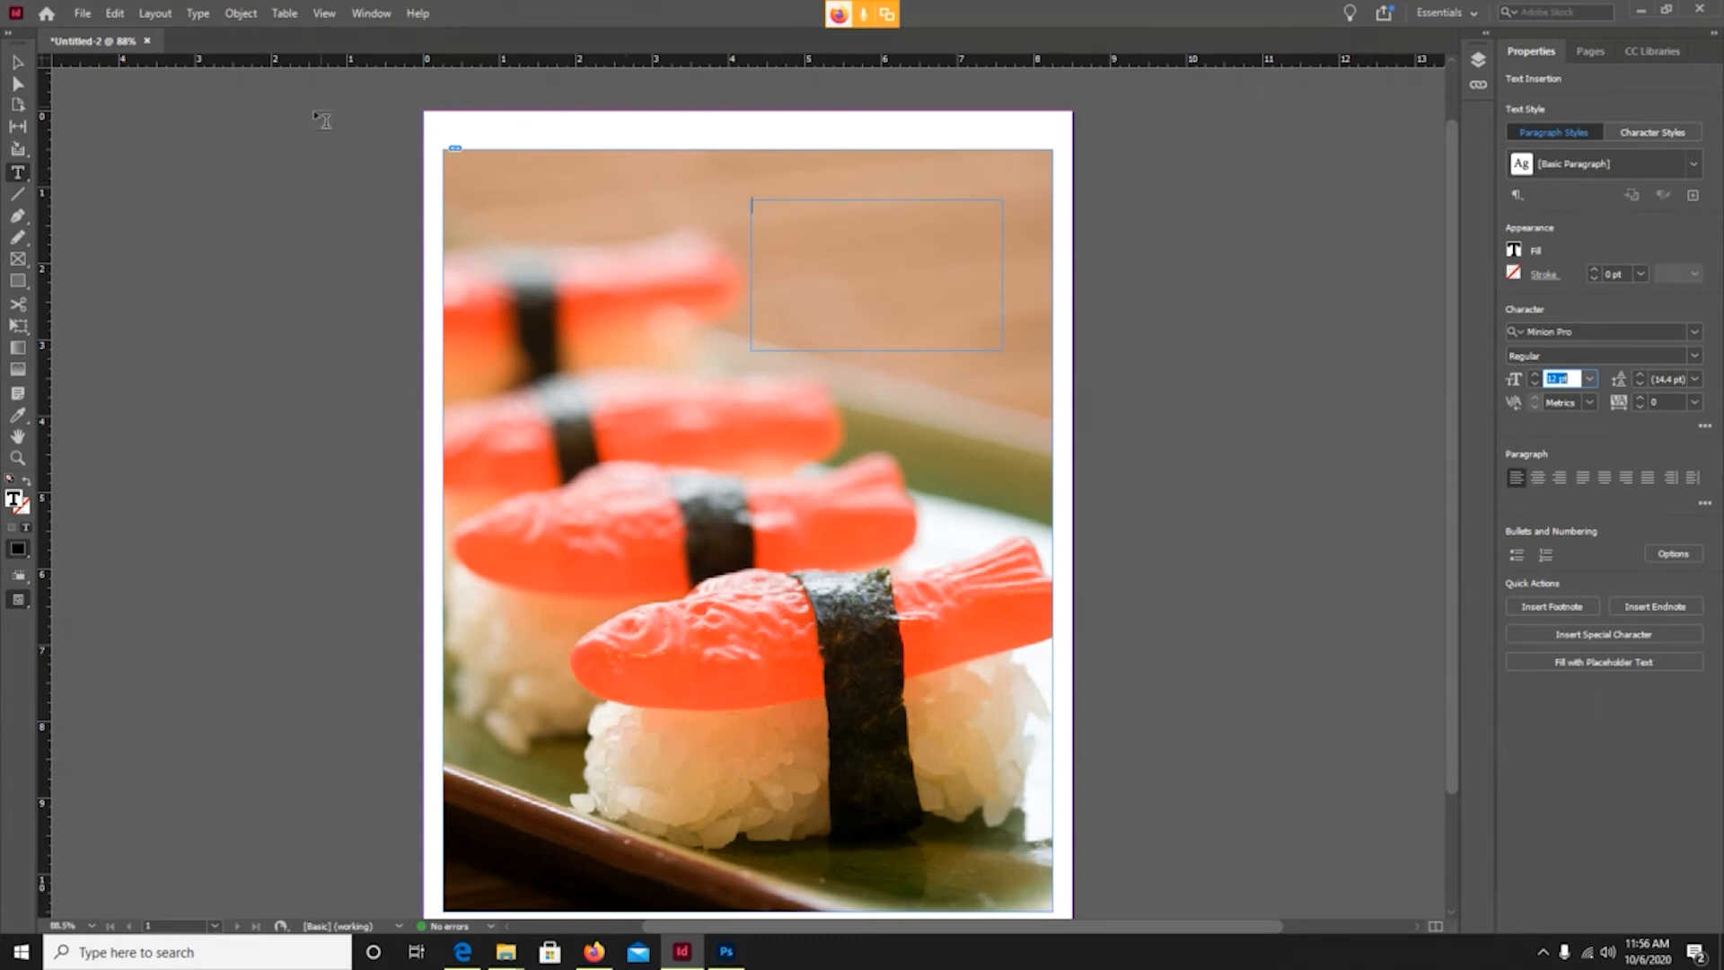
click(1555, 332)
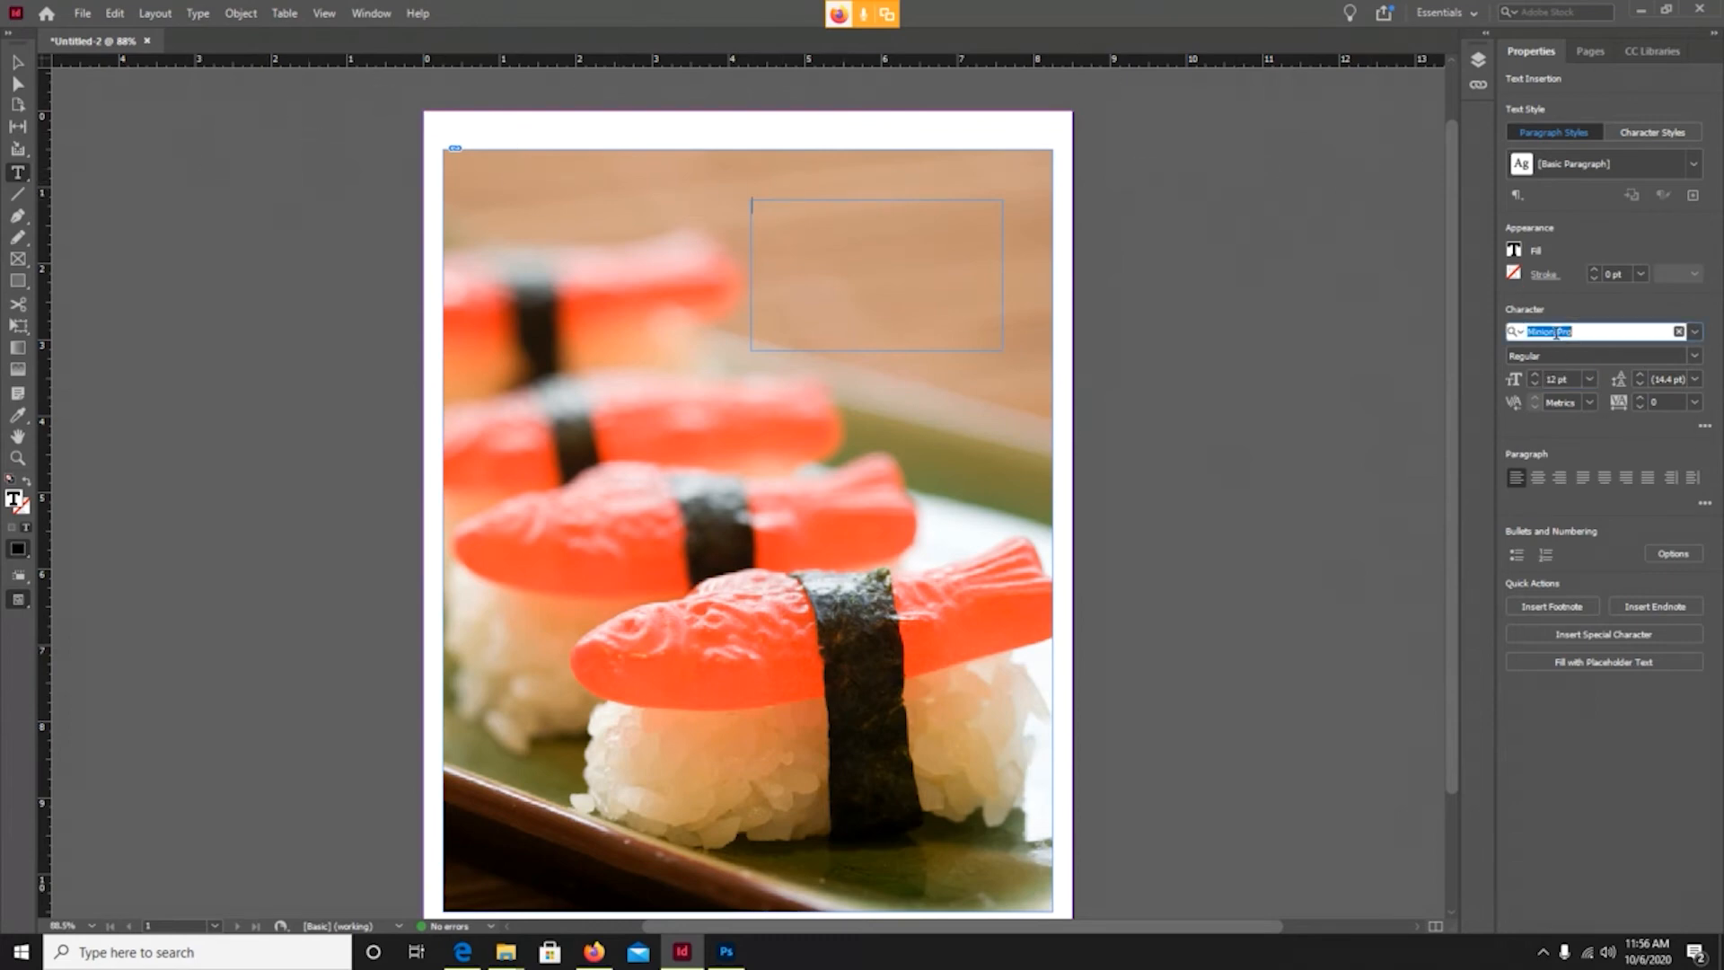
click(1694, 331)
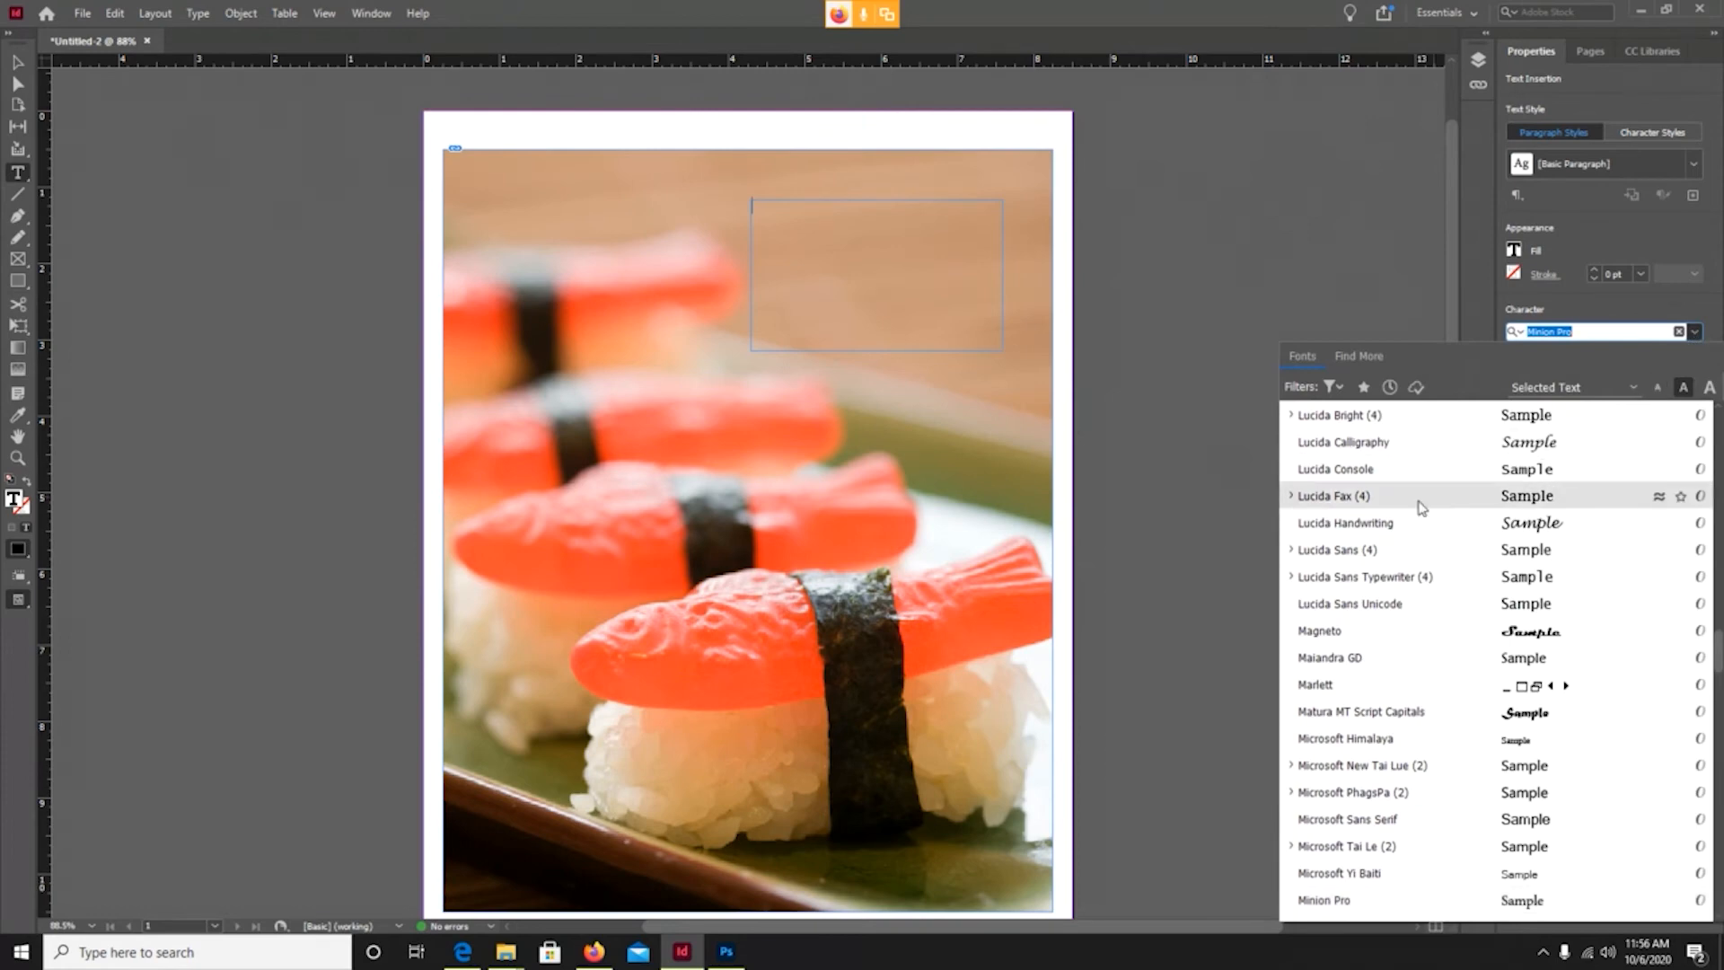
scroll(1417, 499, up, 4)
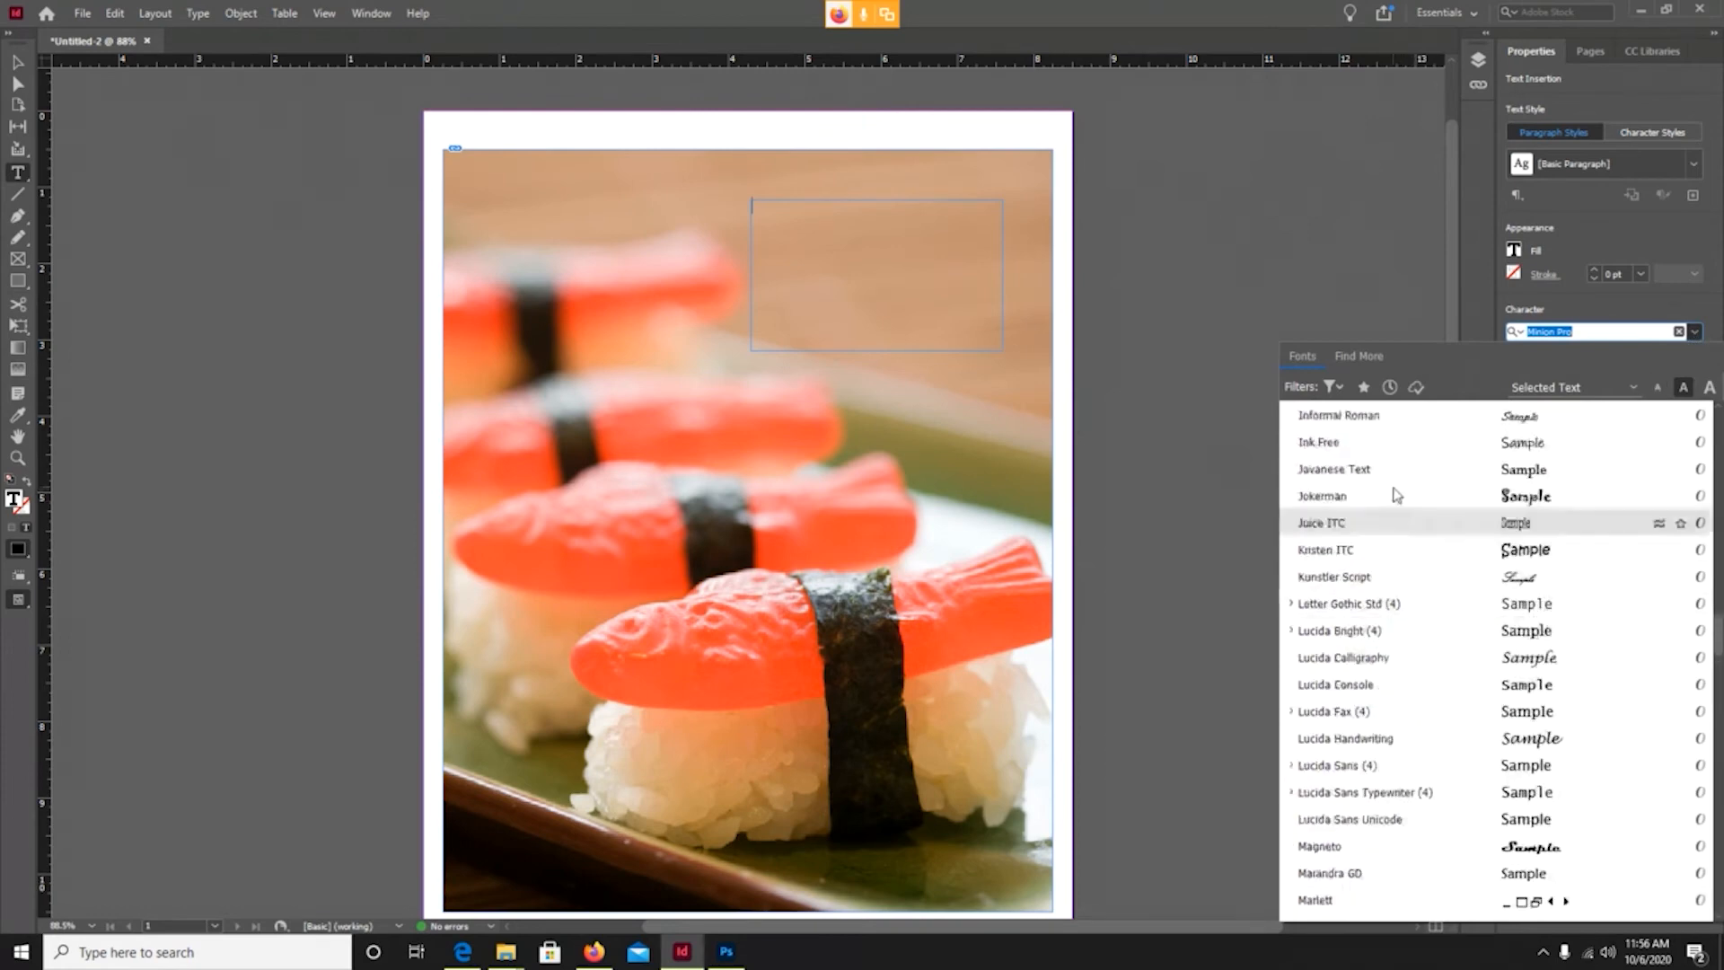
scroll(1396, 495, up, 8)
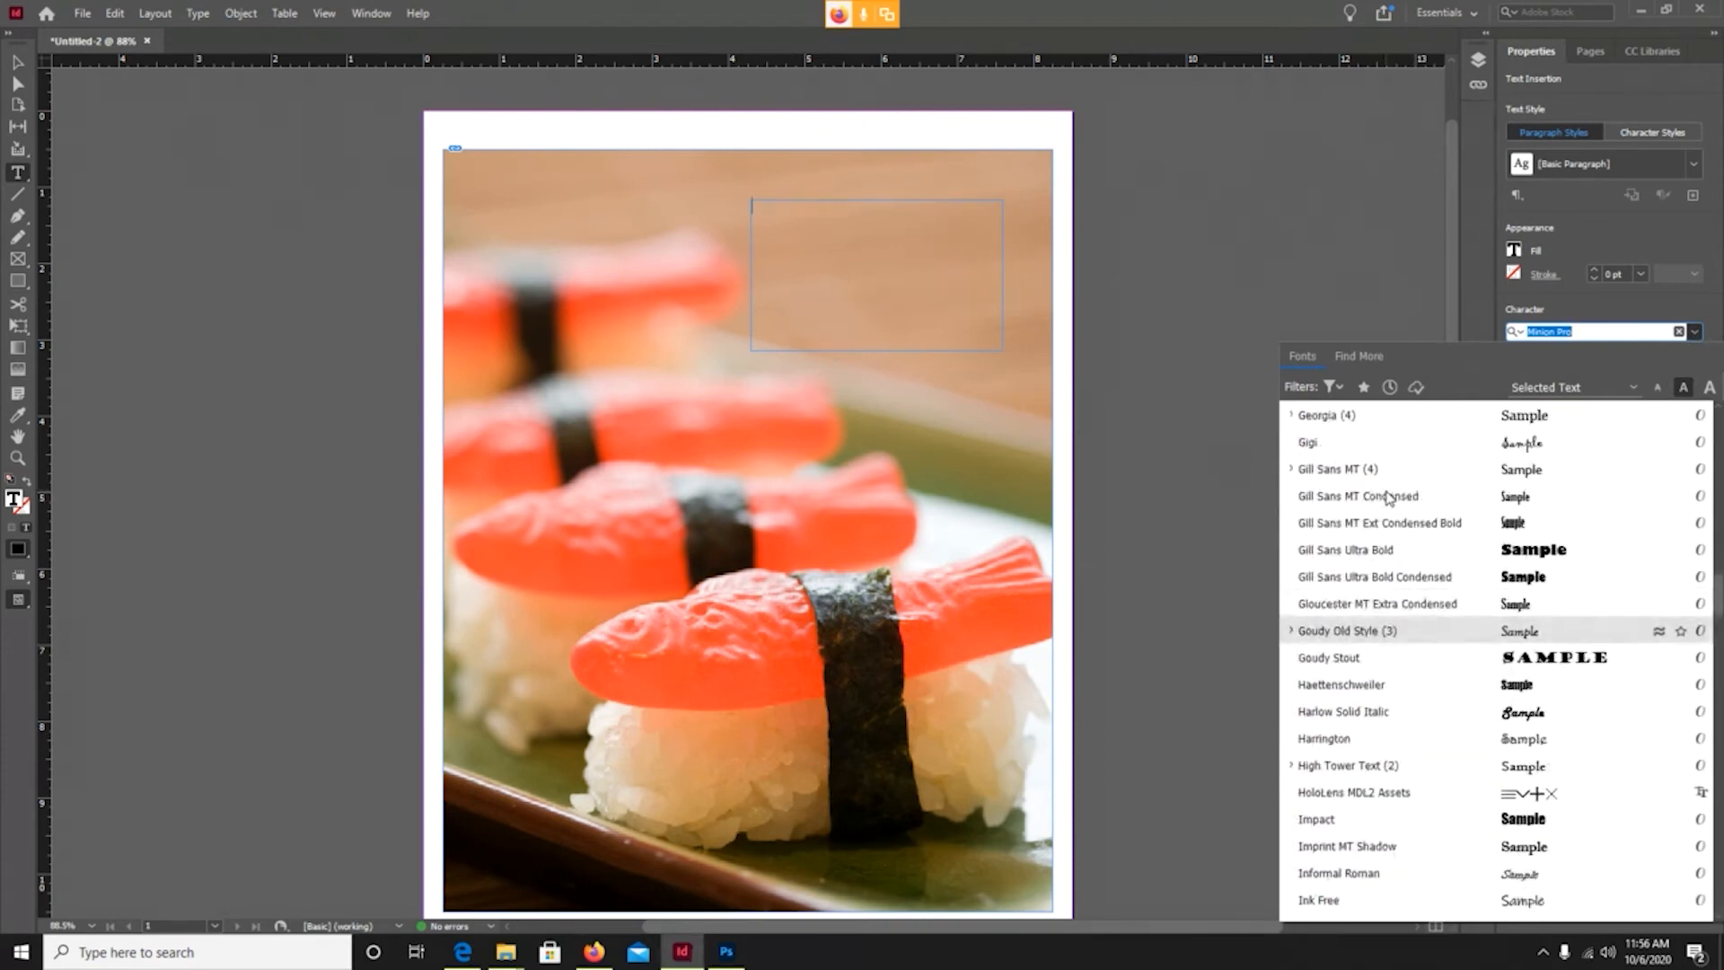
scroll(1387, 503, up, 3)
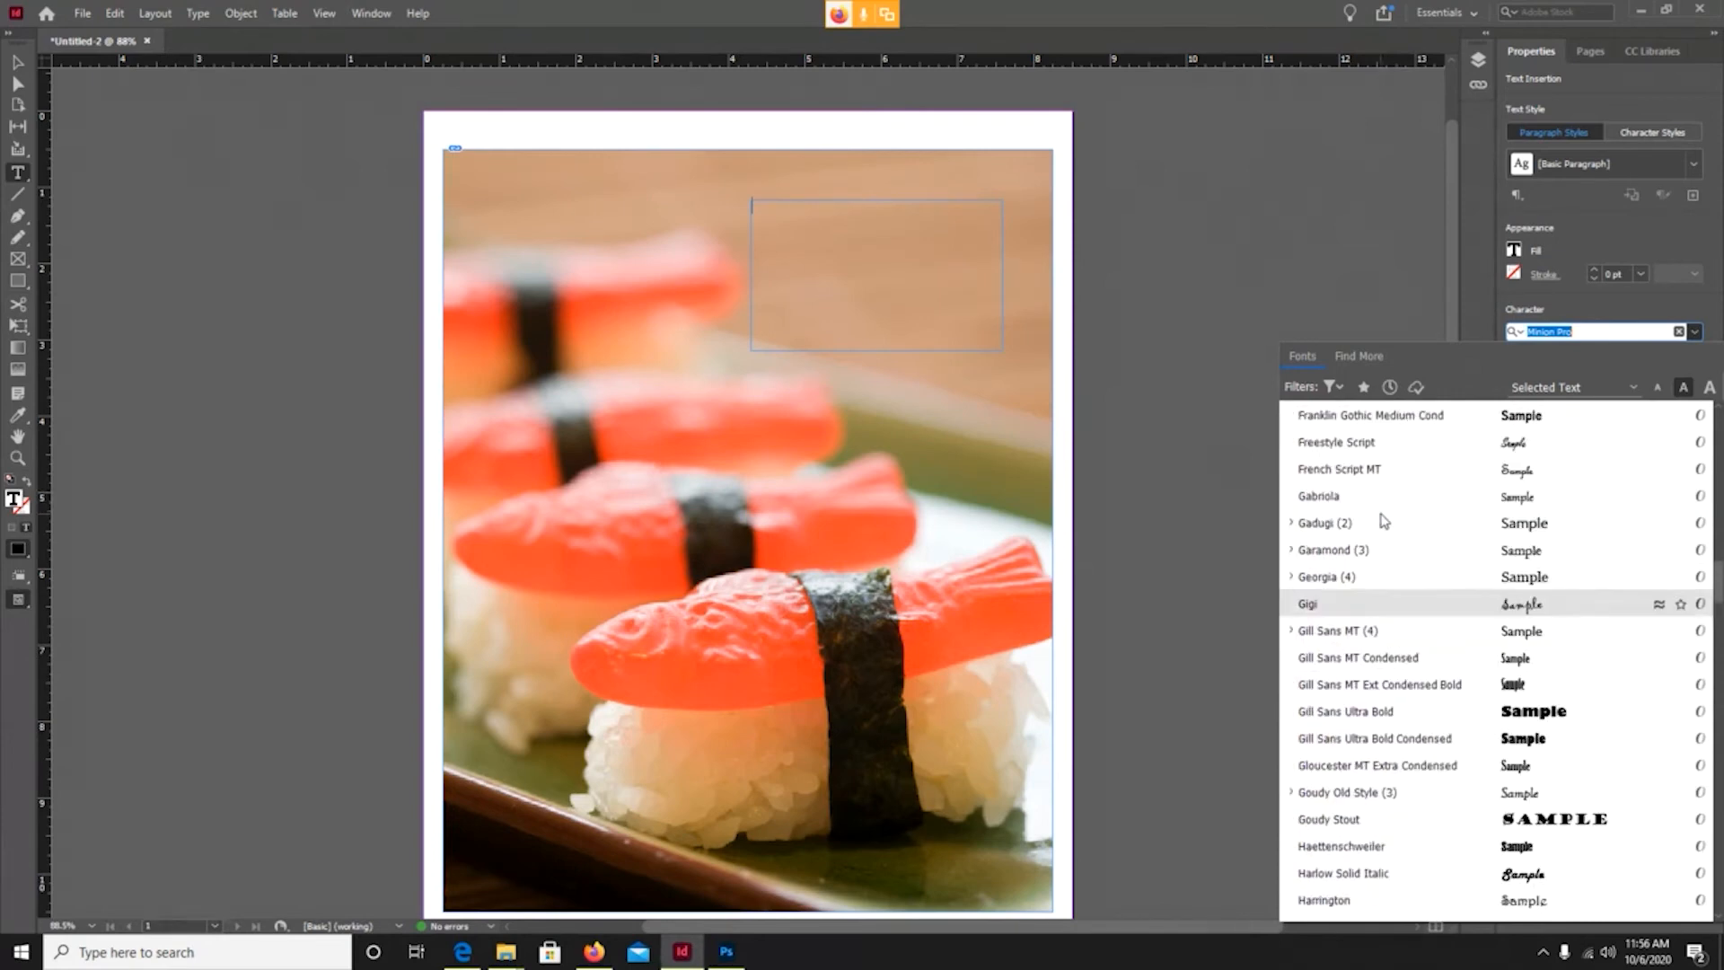
scroll(1383, 520, up, 15)
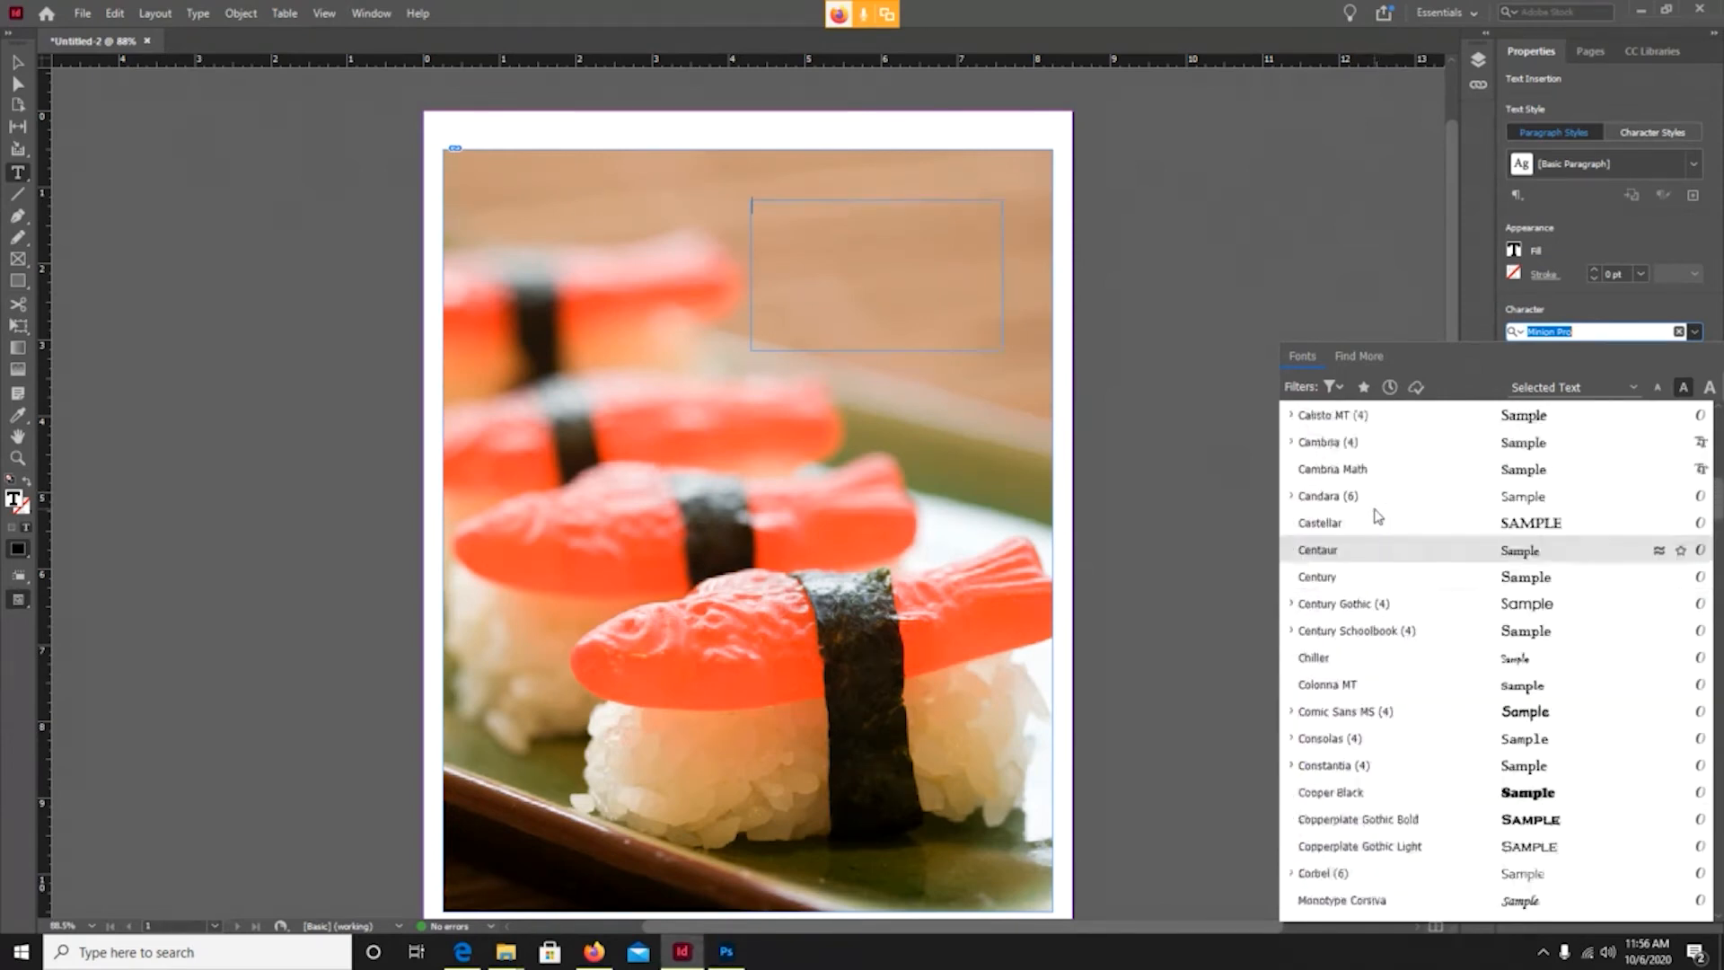
scroll(1374, 512, up, 3)
scroll(1405, 502, down, 3)
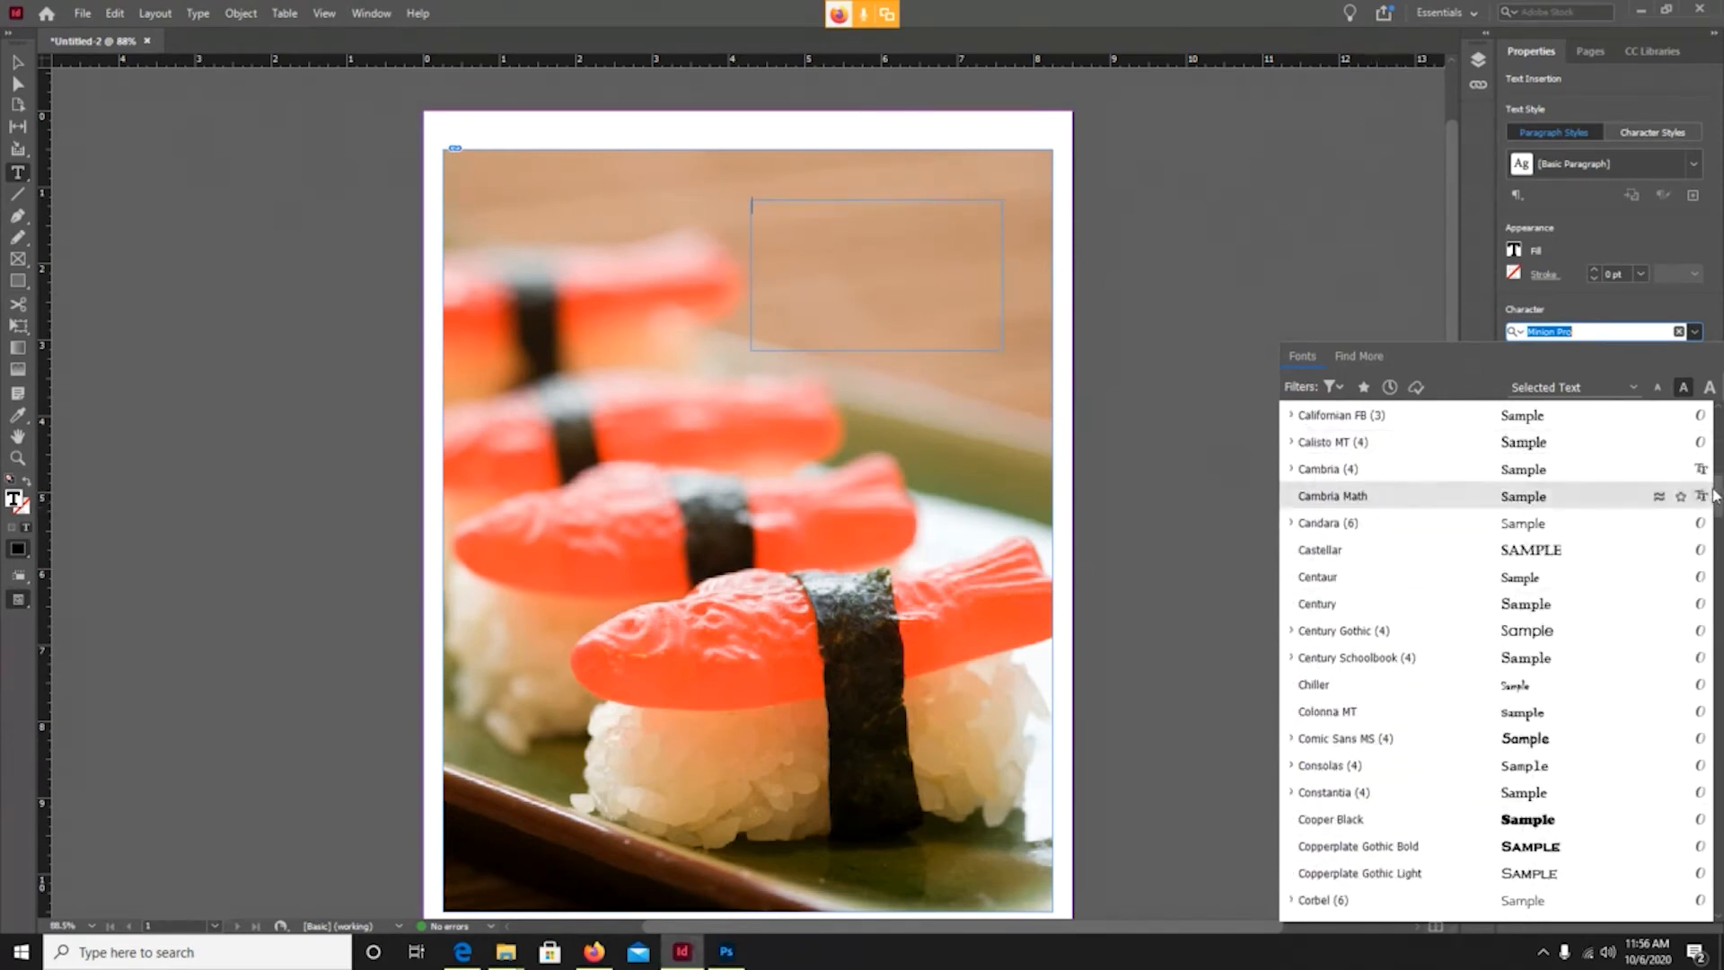
drag(1715, 494, 1686, 802)
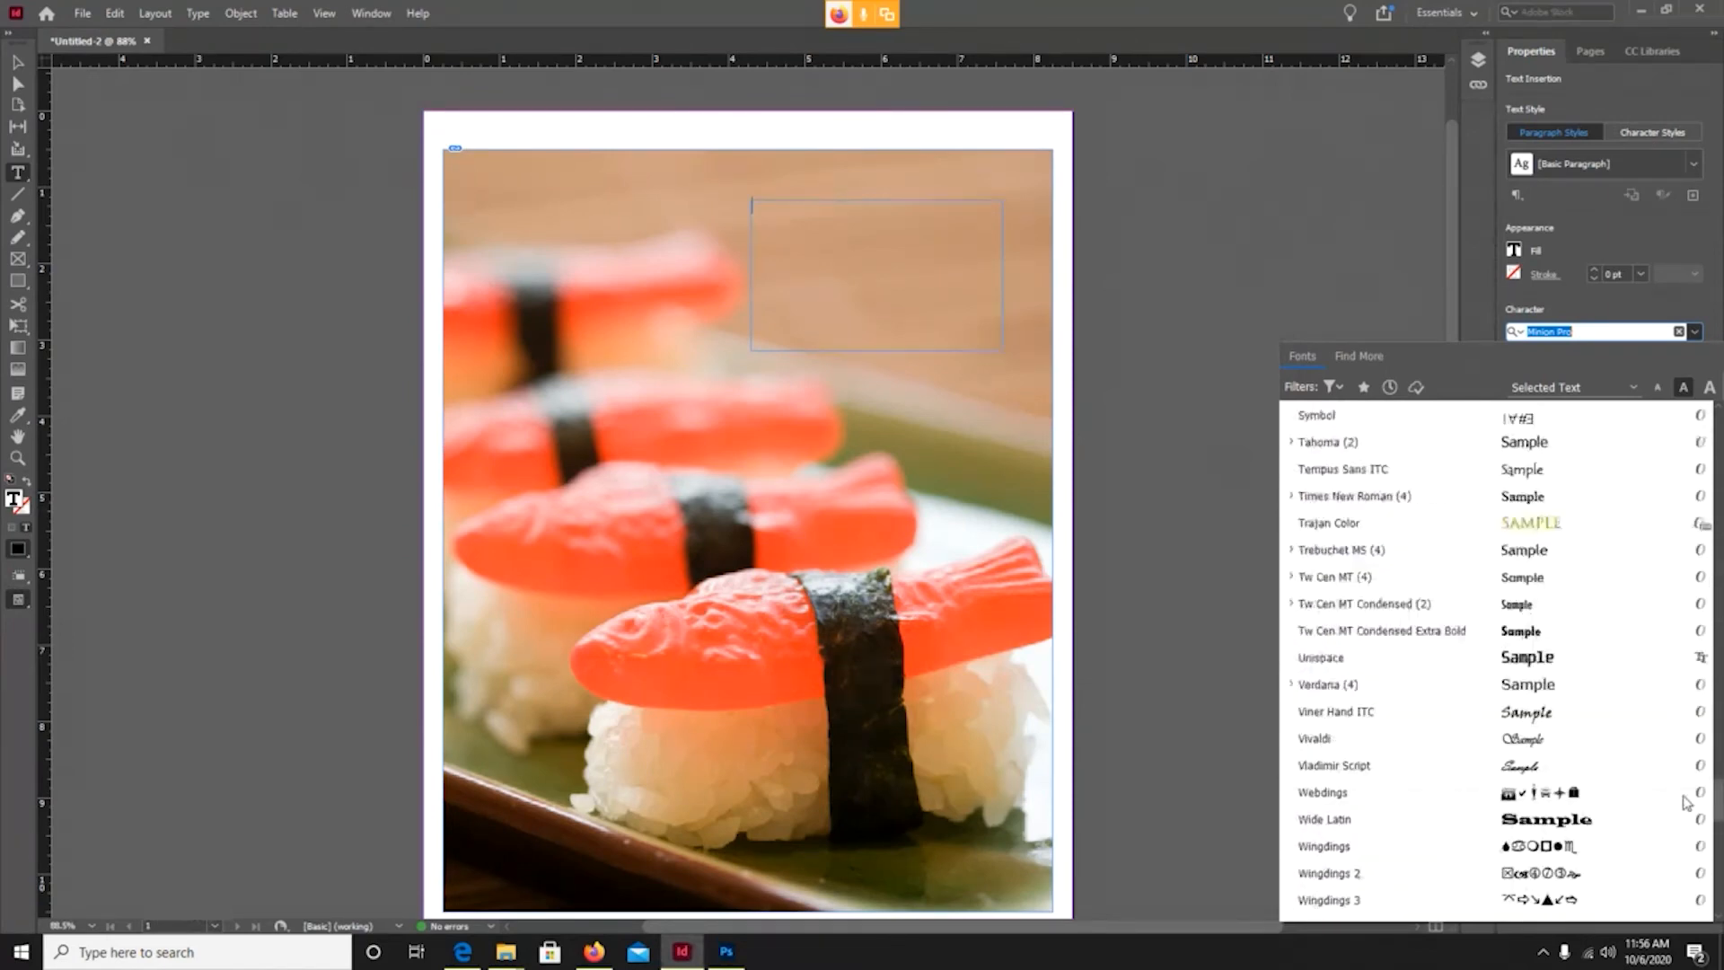
scroll(1687, 802, up, 3)
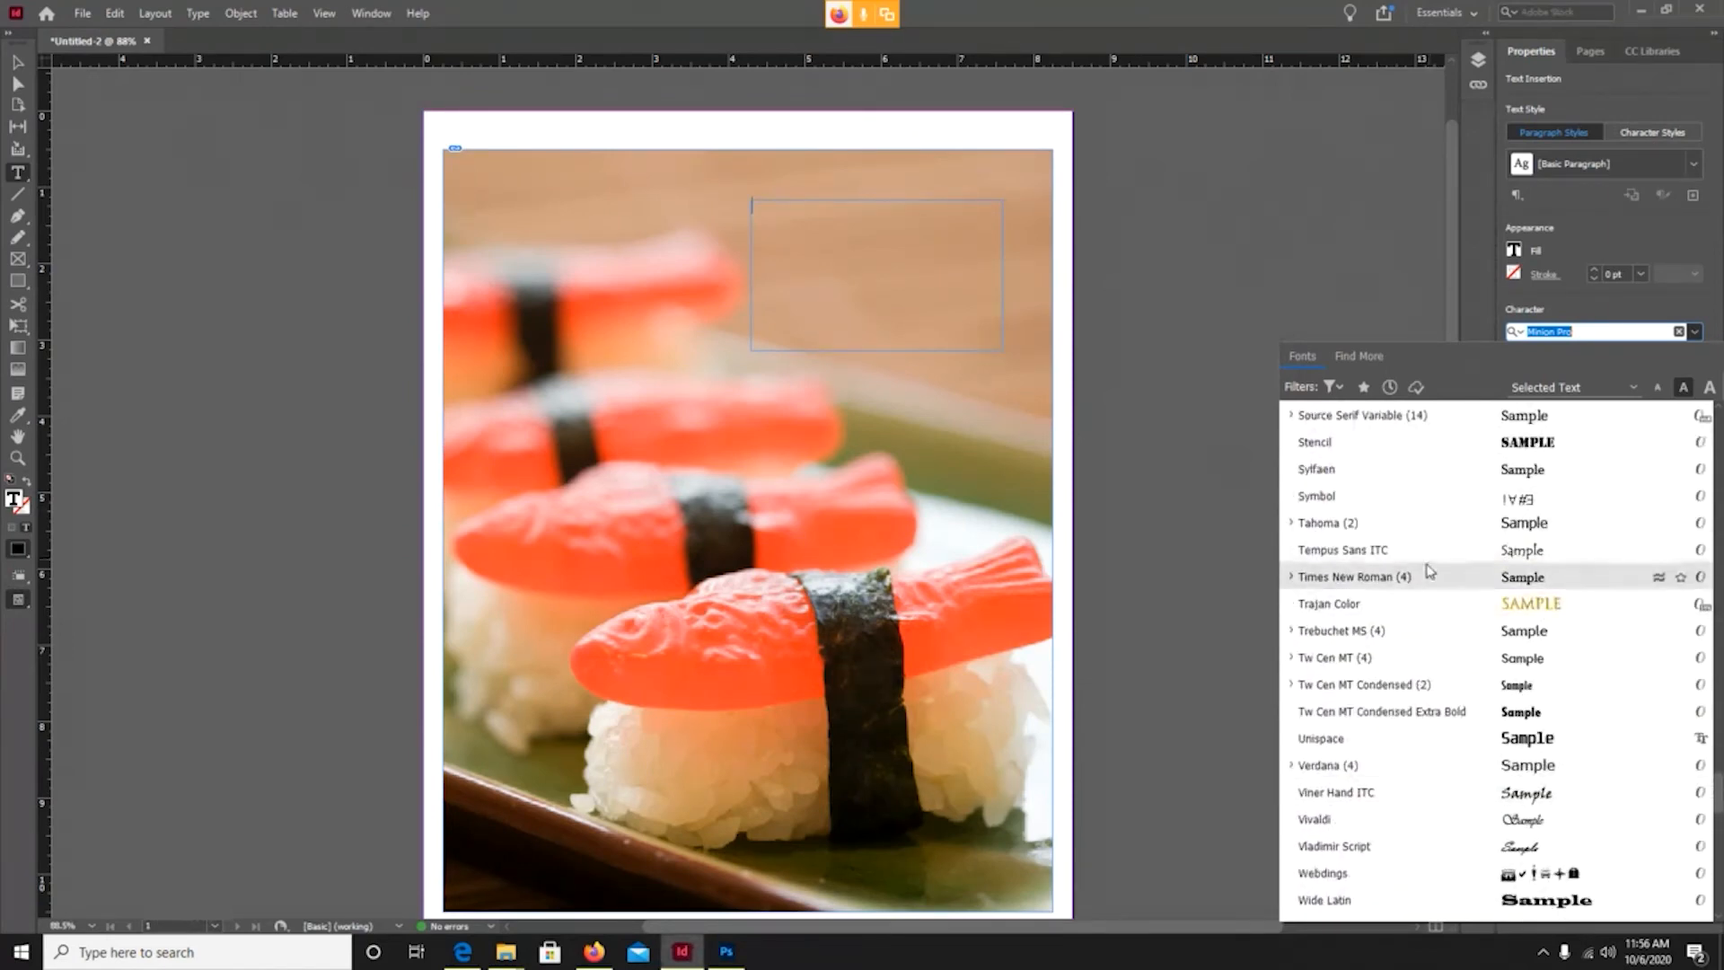
click(1428, 574)
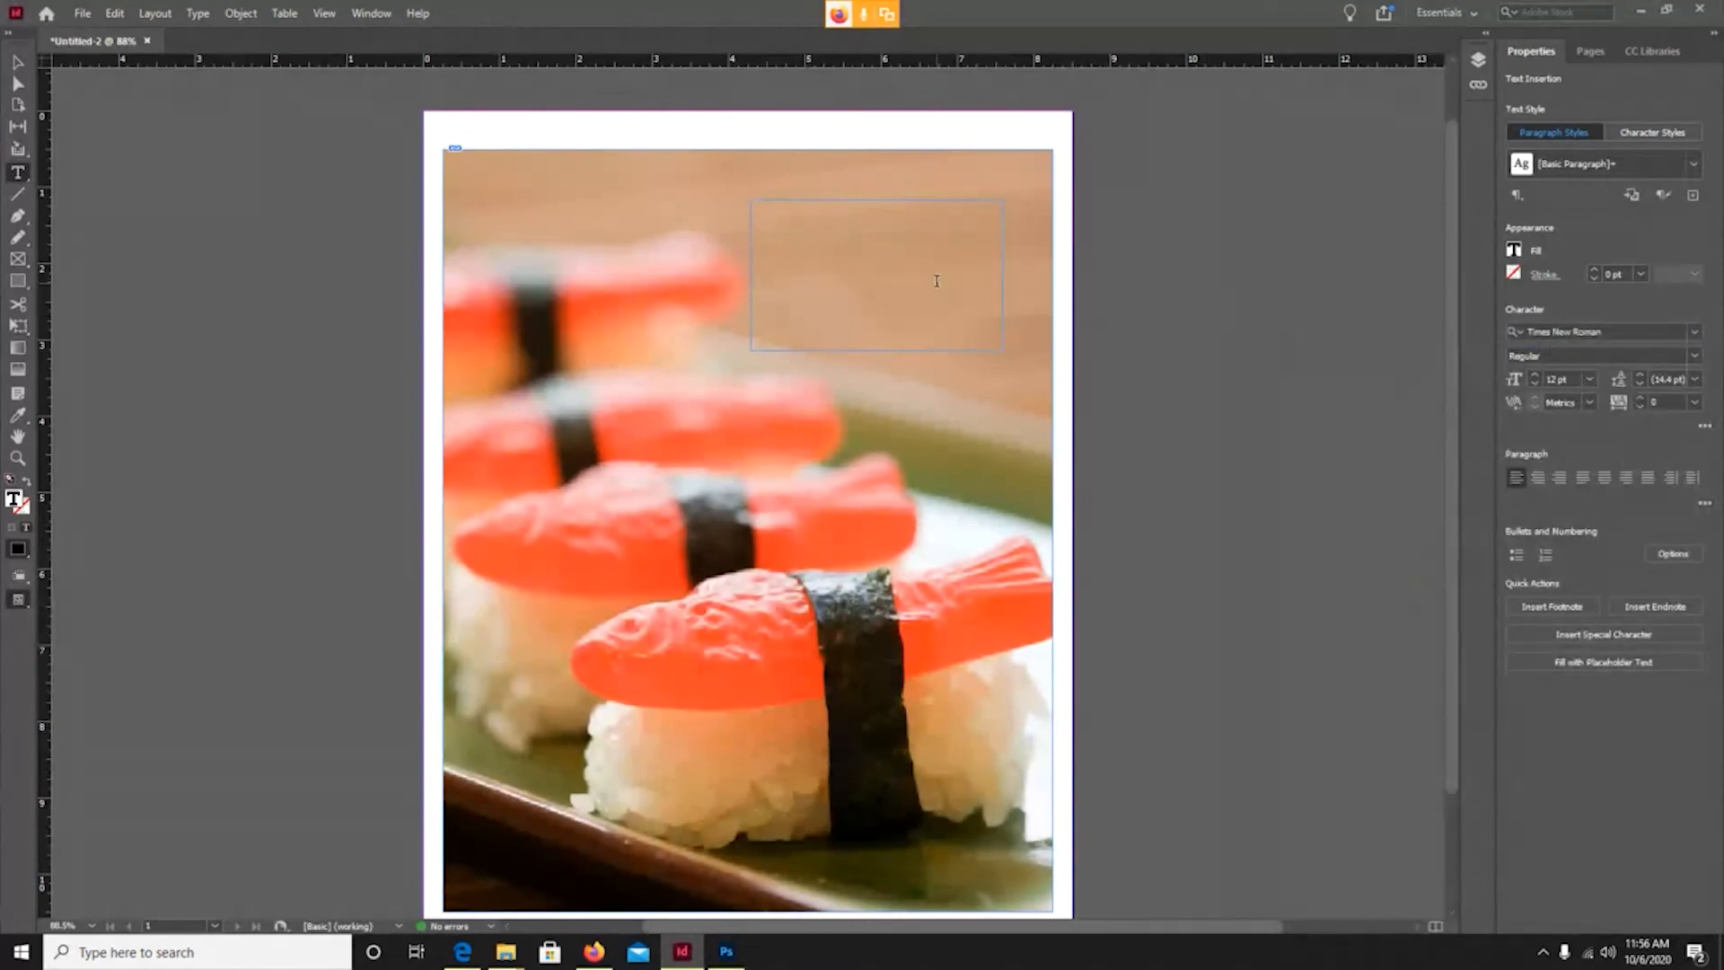
Enter the headline "Swedish Sashimi*" in the text frame and set its size to 20 pt.
text(Swedish Sashimi*)
drag(844, 205, 694, 212)
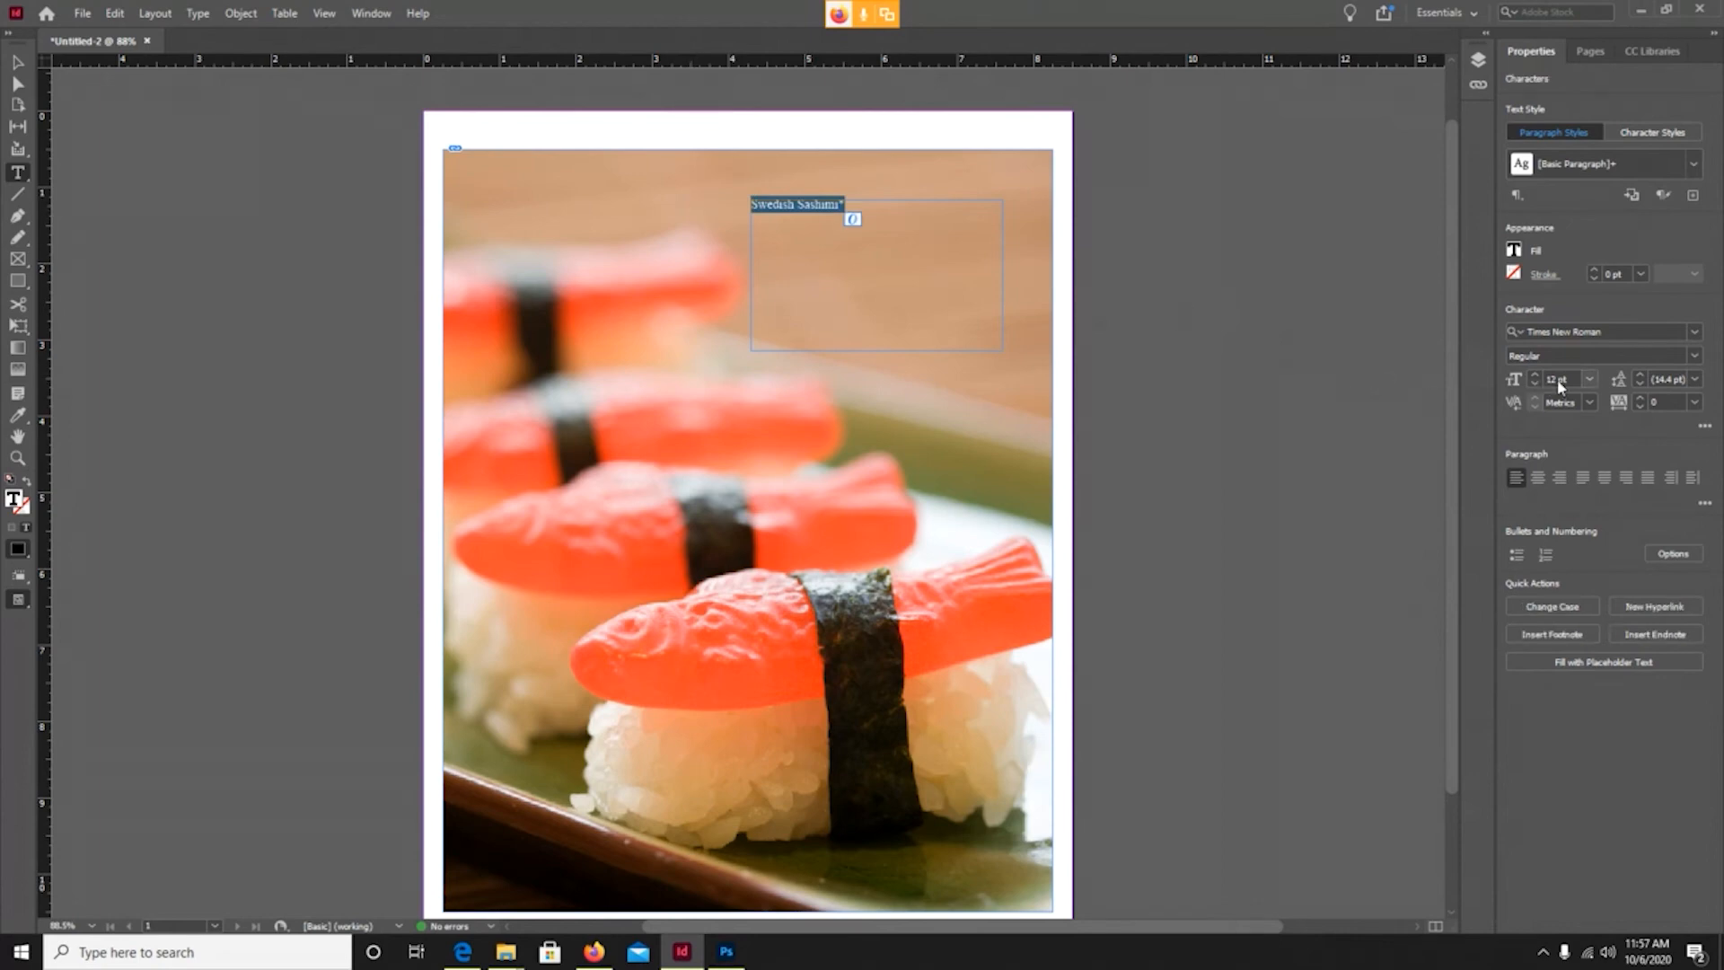
click(1591, 379)
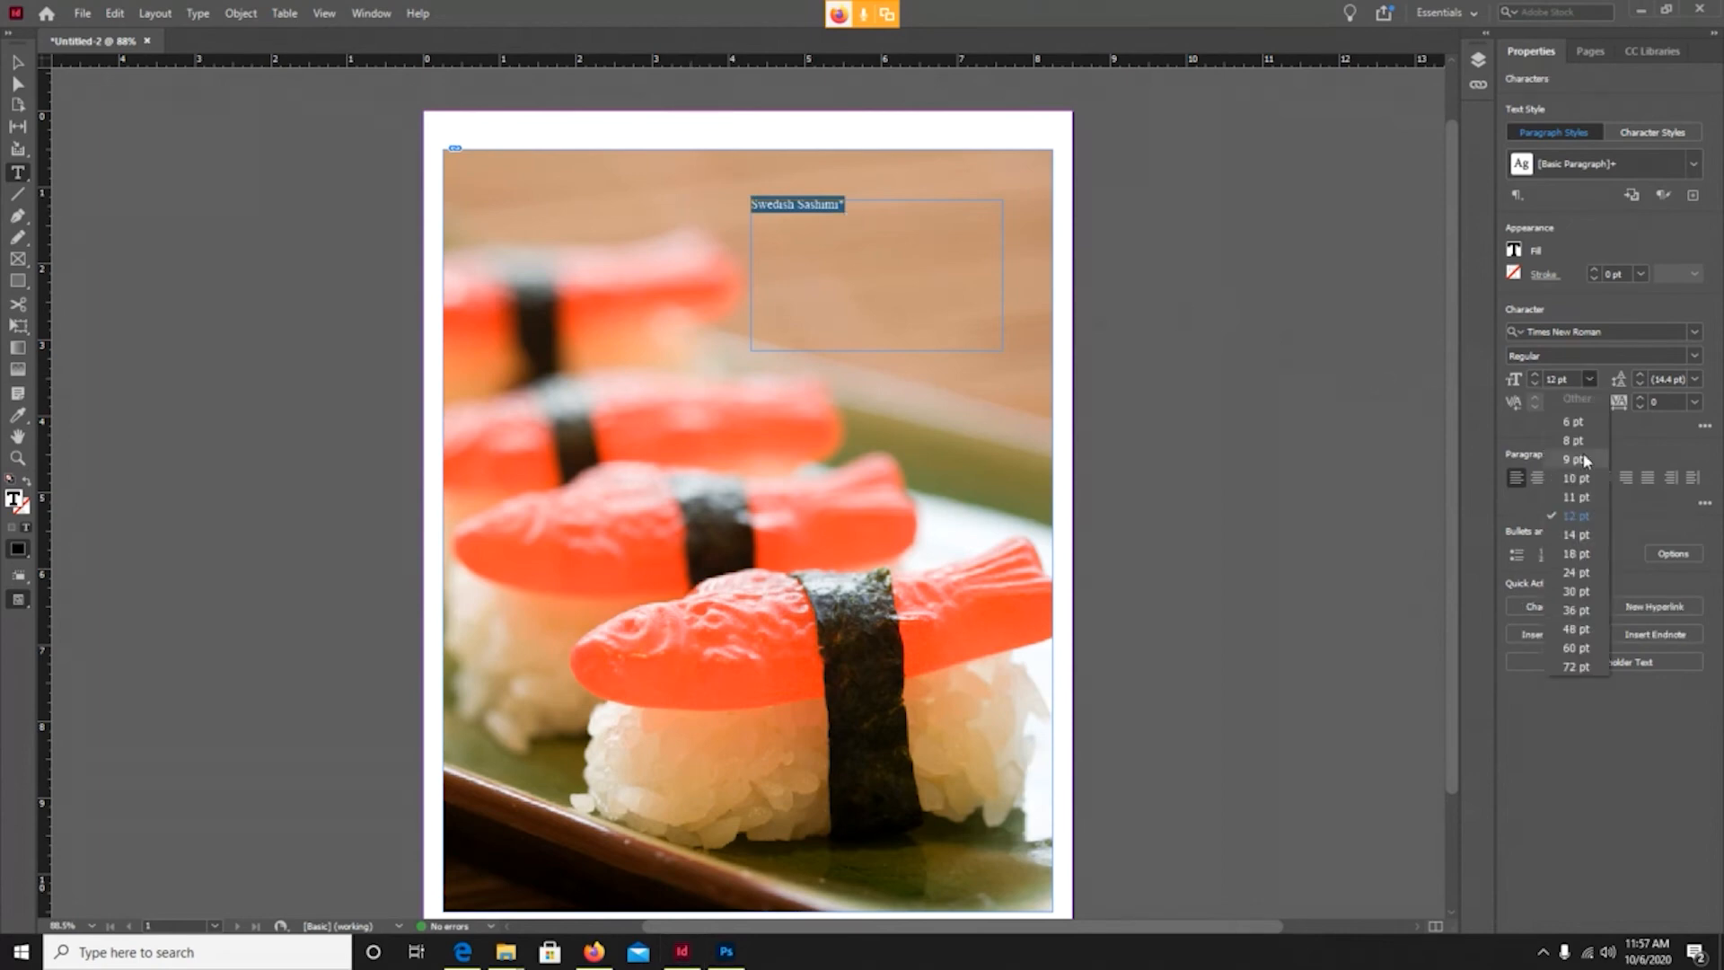
click(1587, 569)
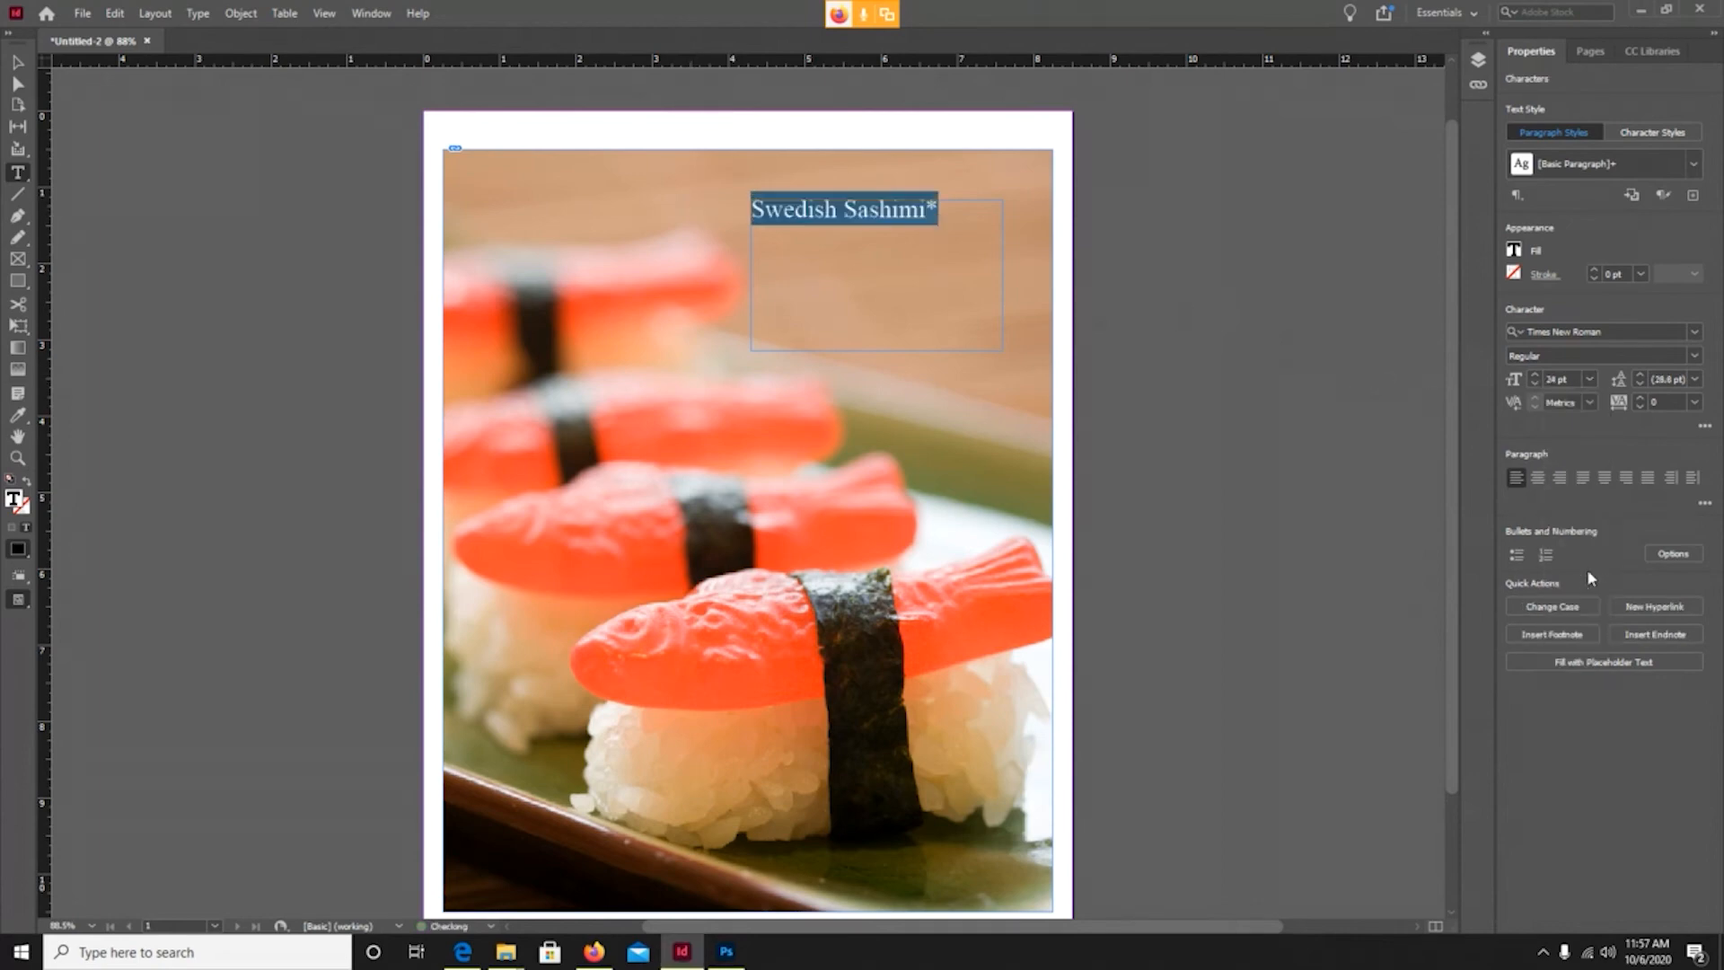
click(1559, 378)
text(20)
key(Return)
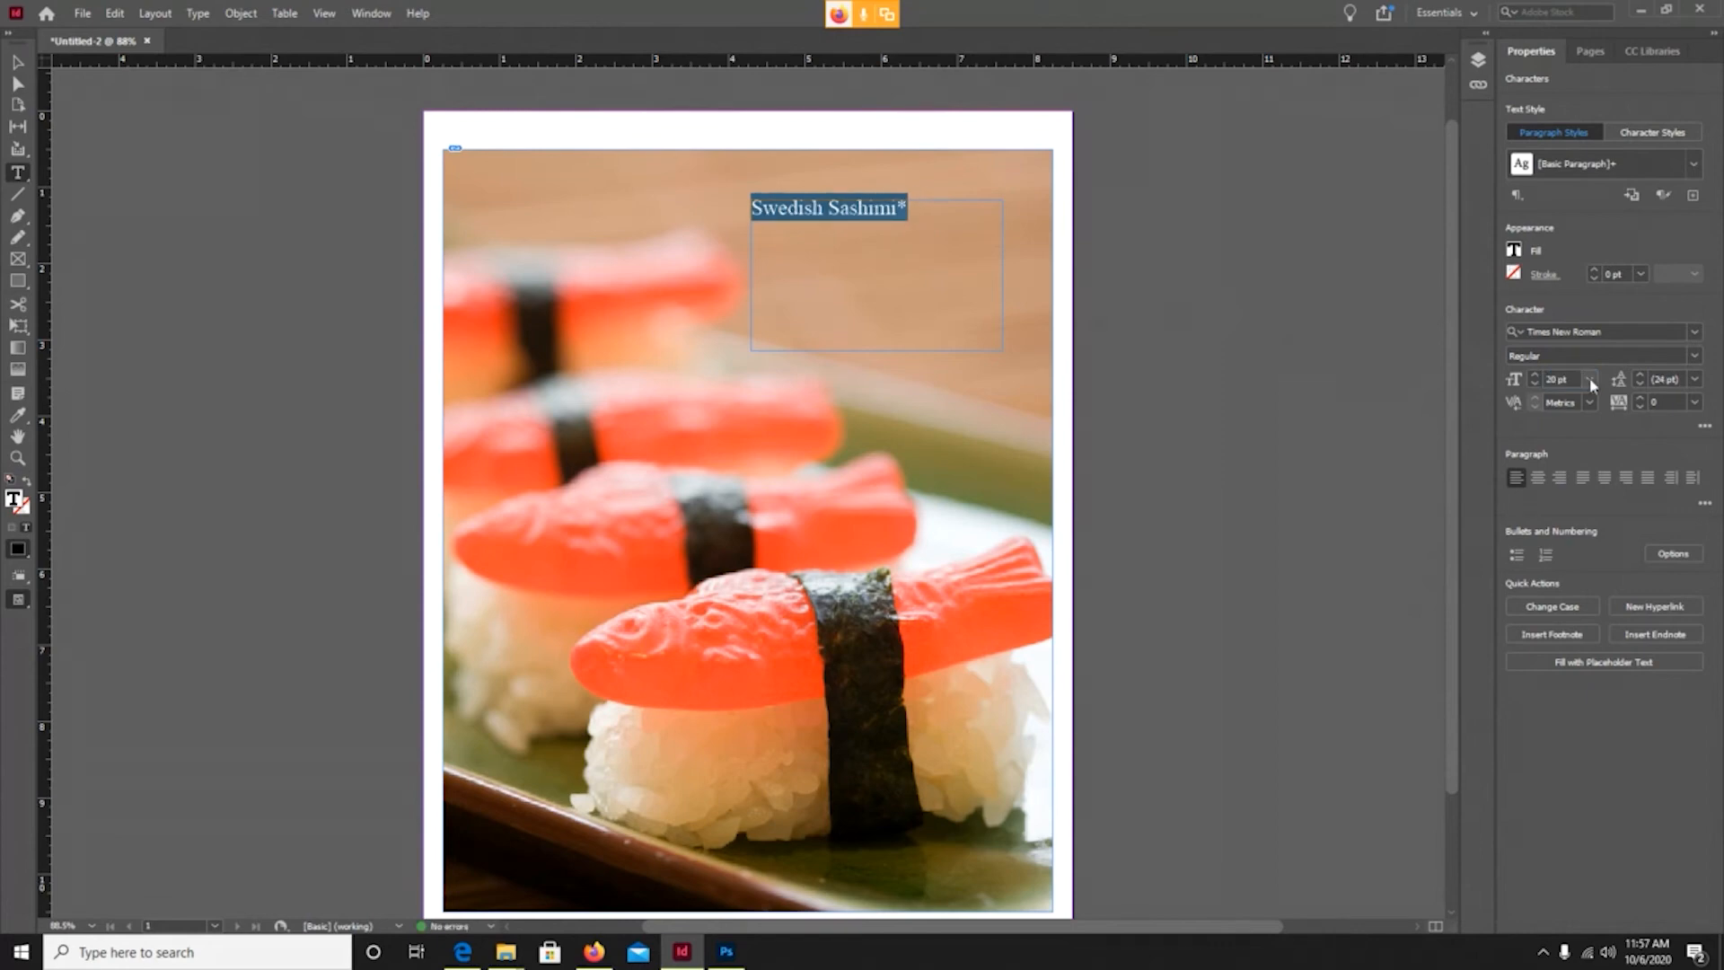
Shorten the headline's frame to about 0.52 in high, move it to about X 4.95 in, Y 0.76 in, and deselect it.
click(17, 62)
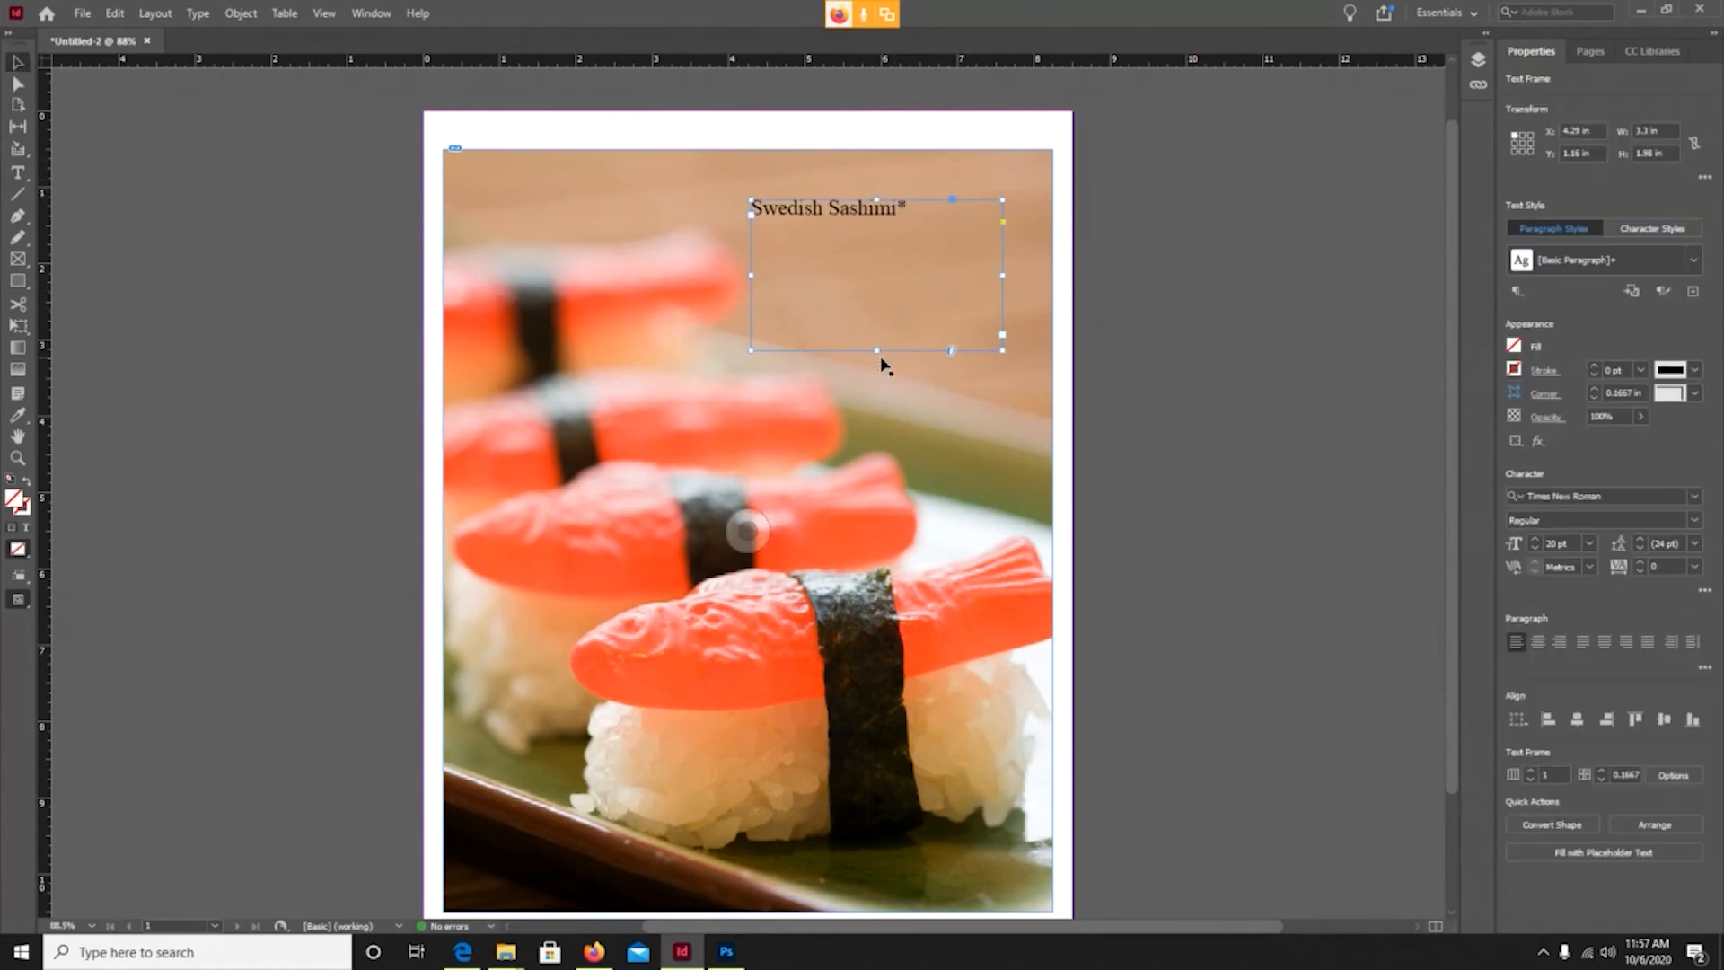
drag(880, 349, 883, 229)
drag(776, 215, 824, 185)
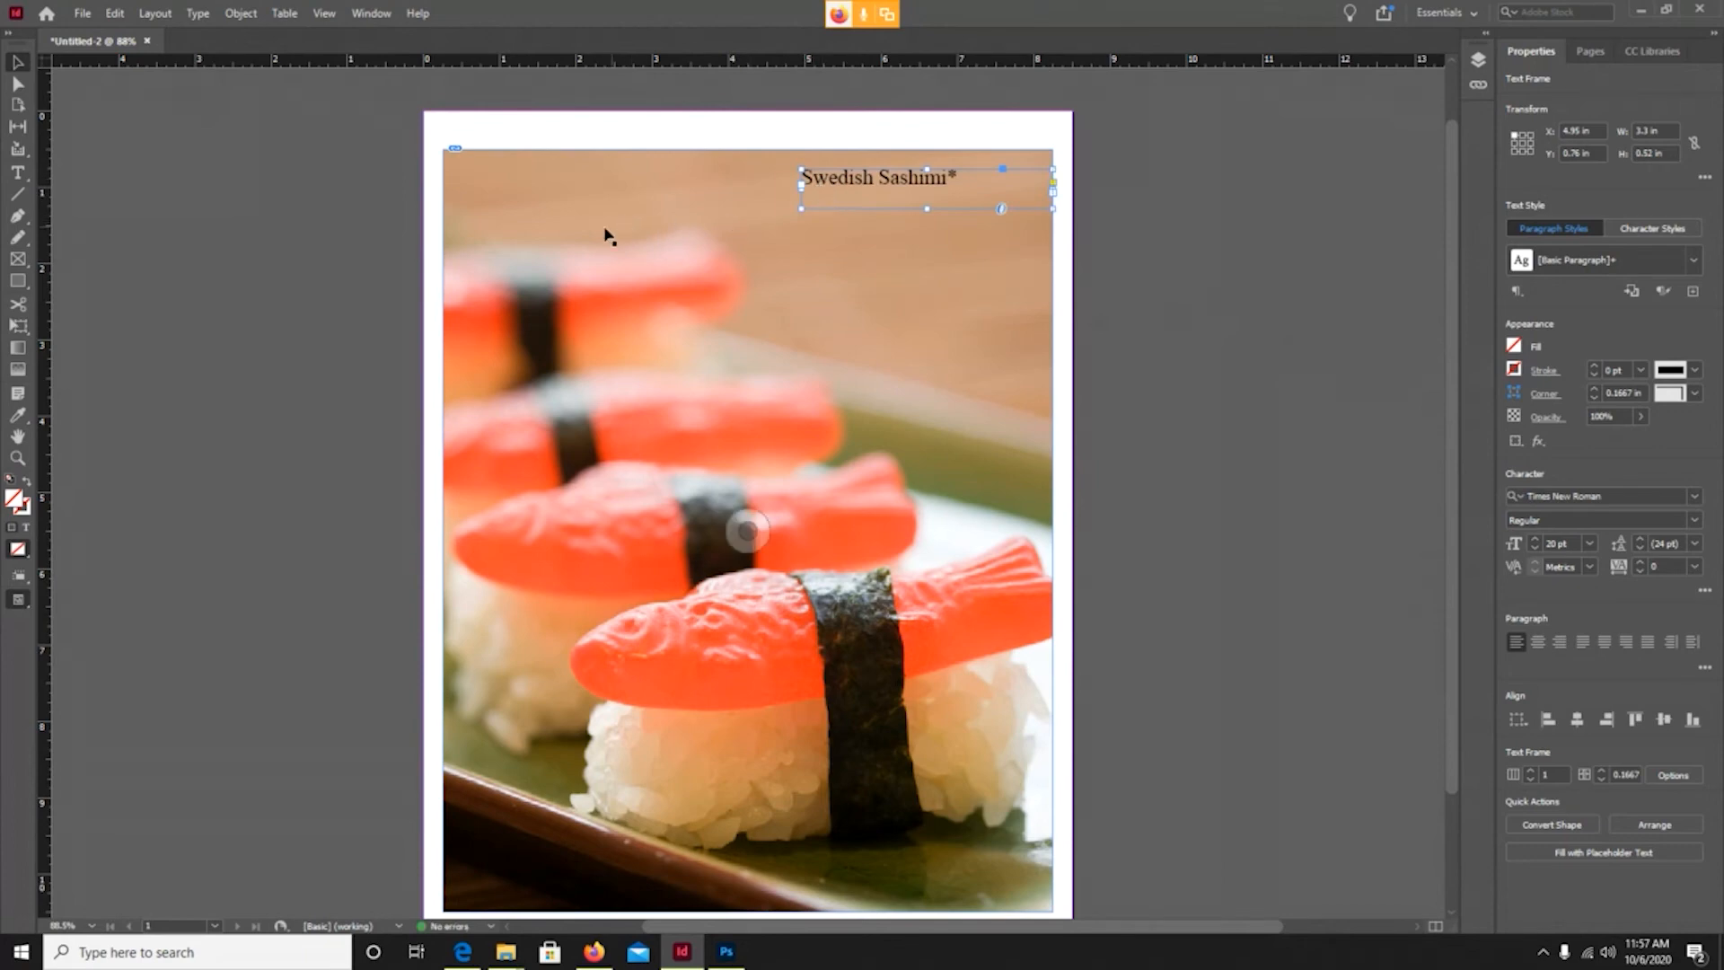
click(220, 196)
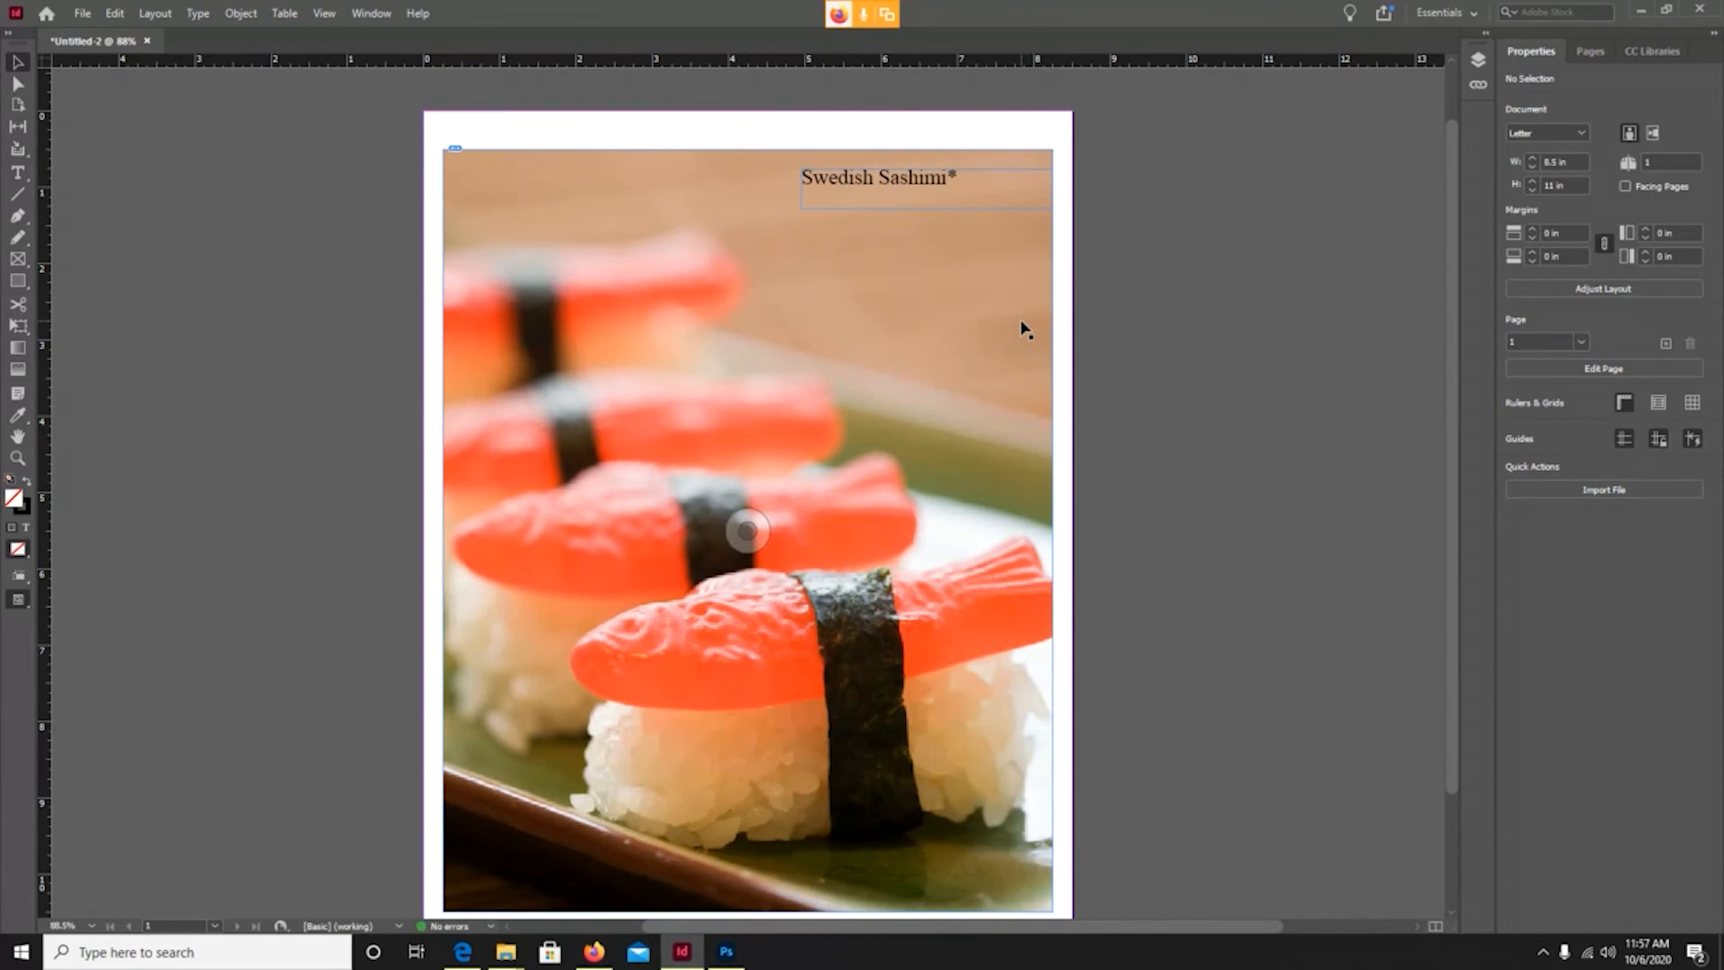
Recolour the whole headline with an orange-red sampled from a fish in the photo using the Eyedropper tool, and deselect it.
click(22, 176)
triple_click(879, 177)
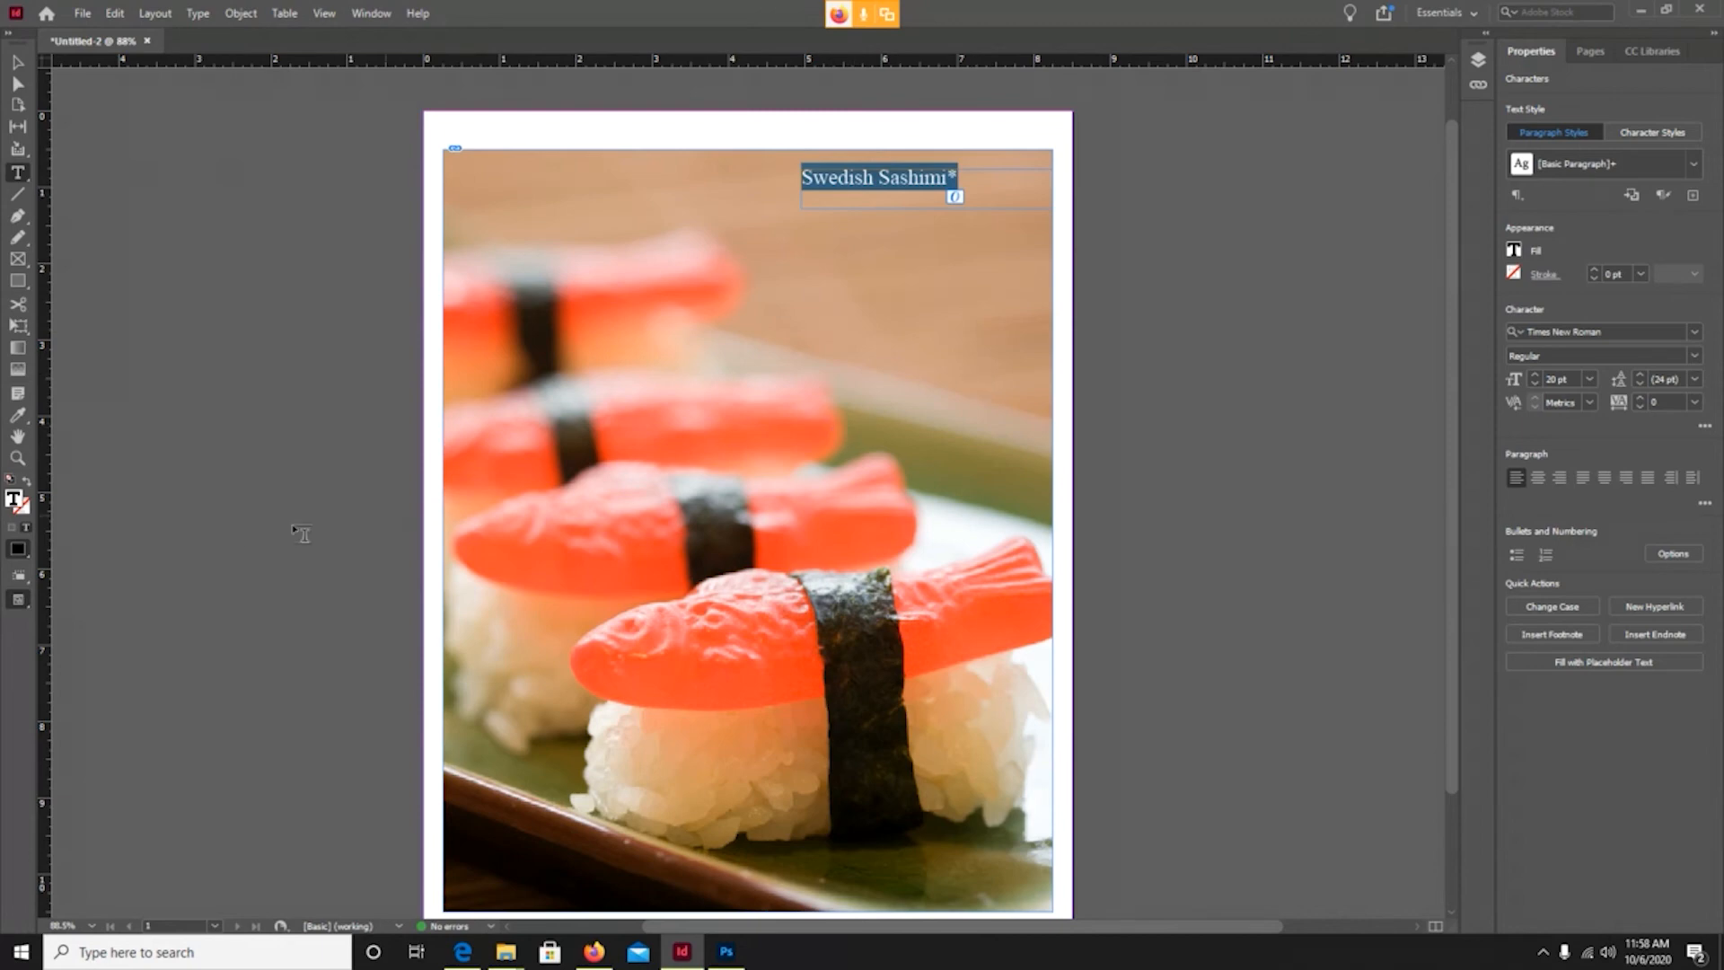
click(17, 418)
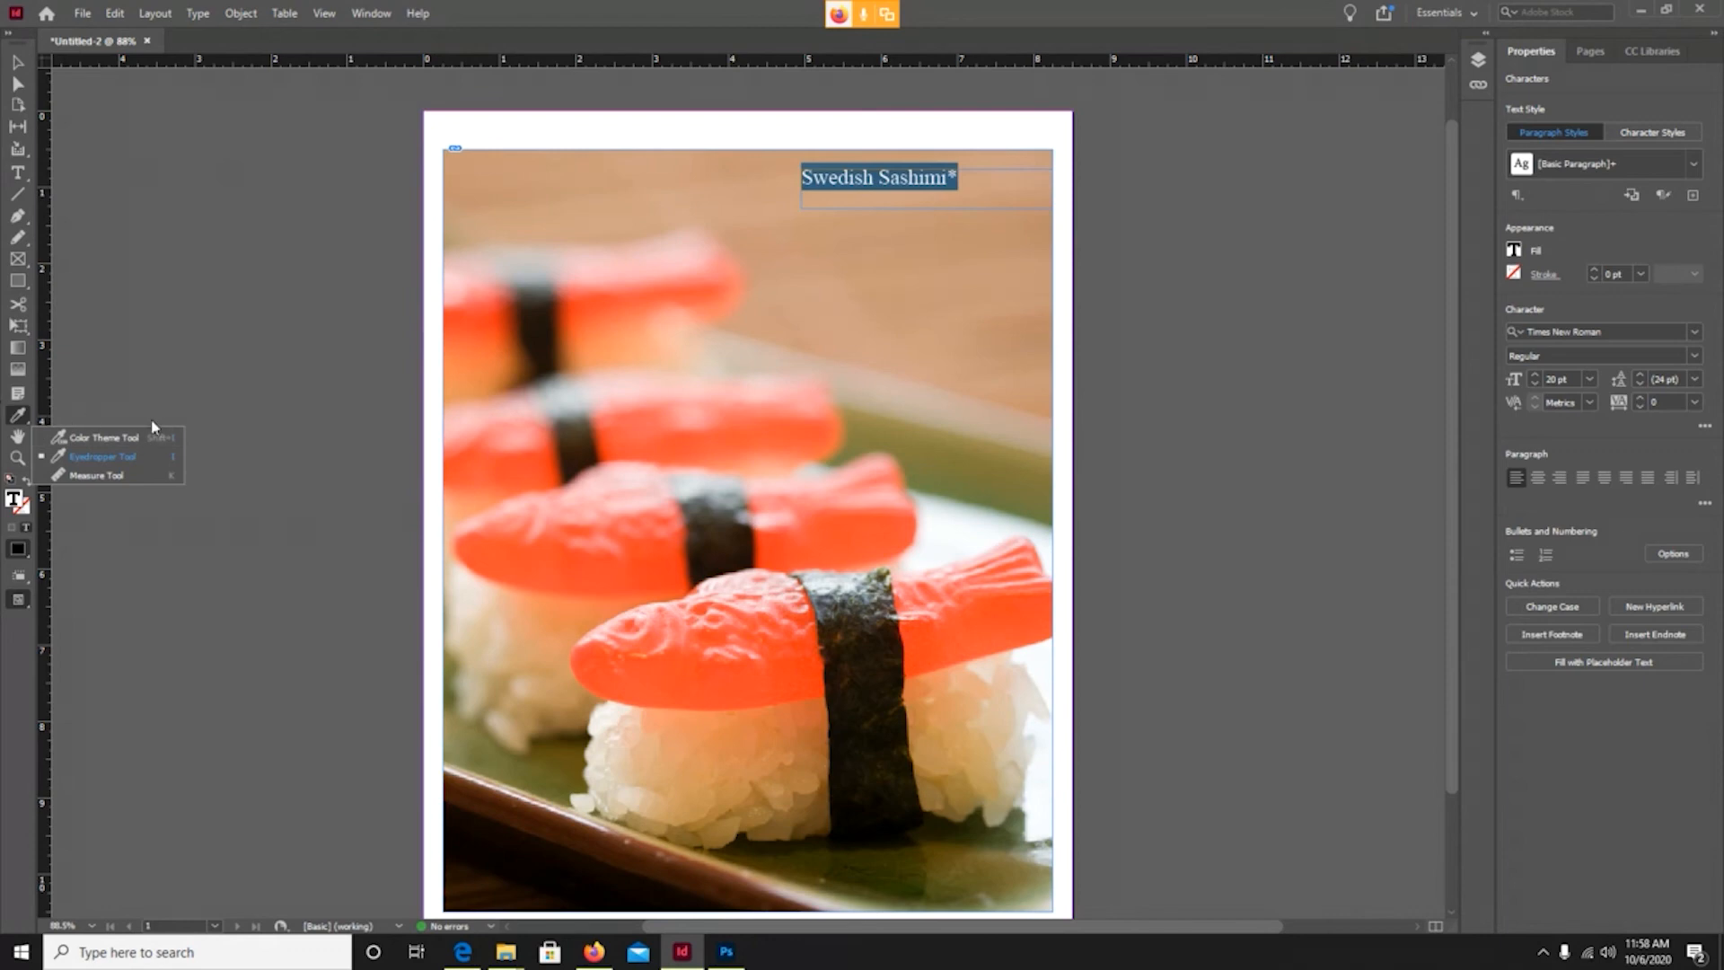
click(16, 412)
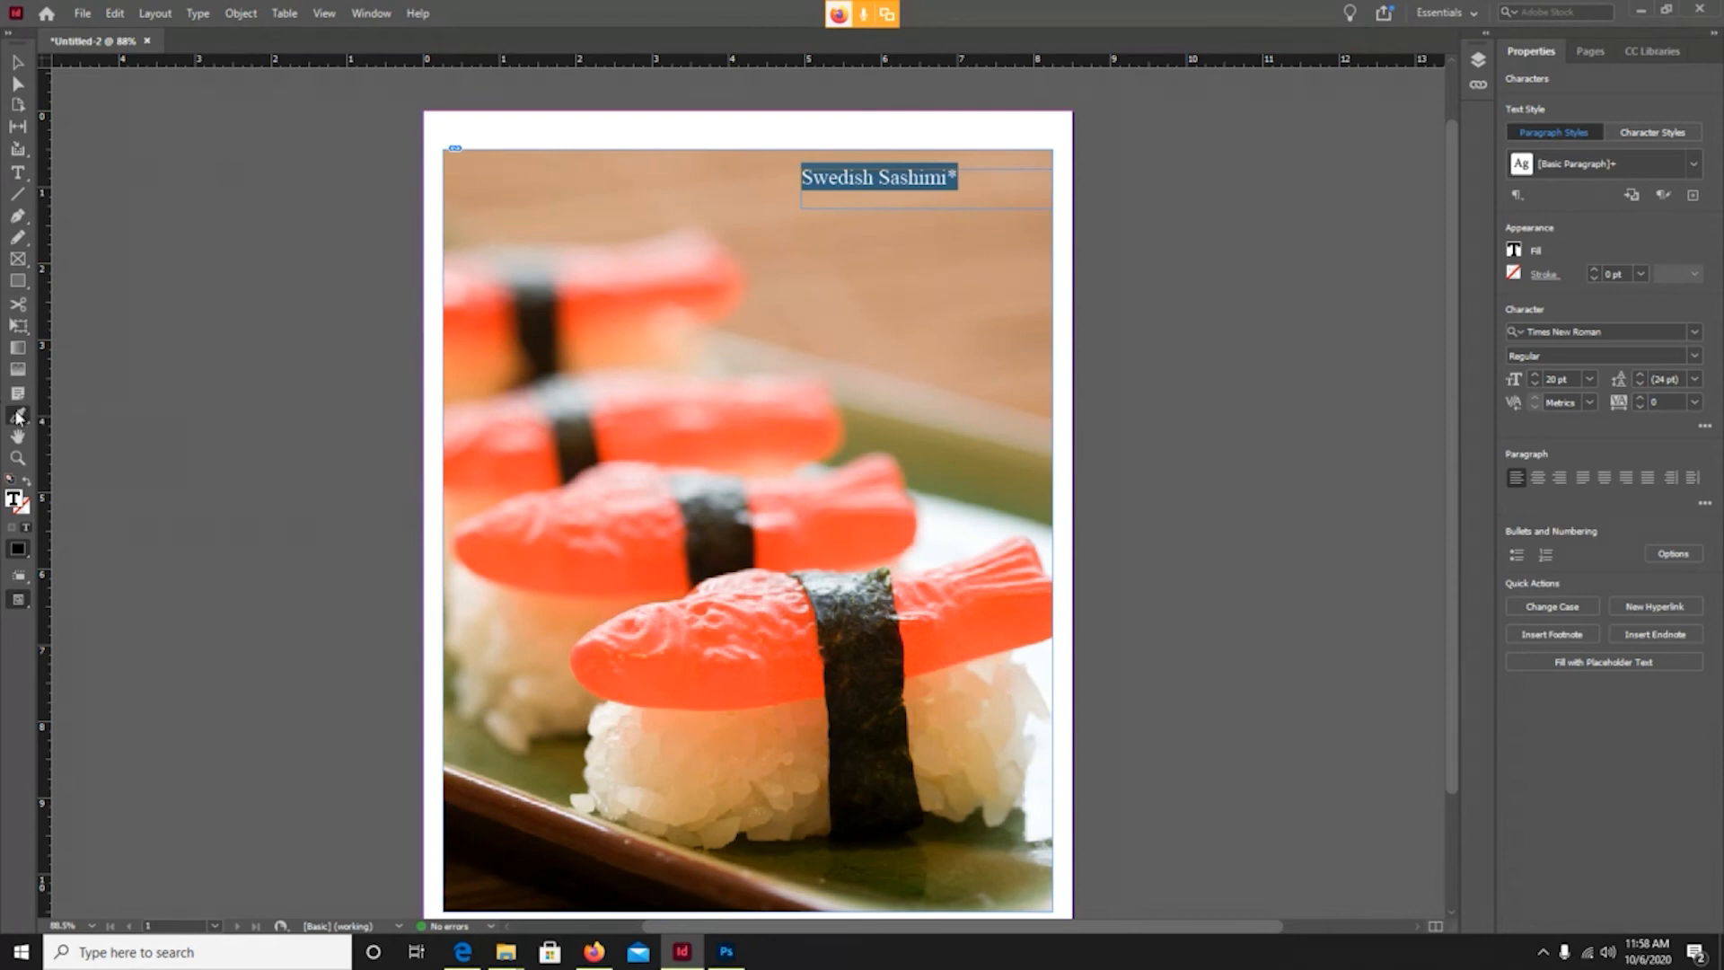
click(20, 421)
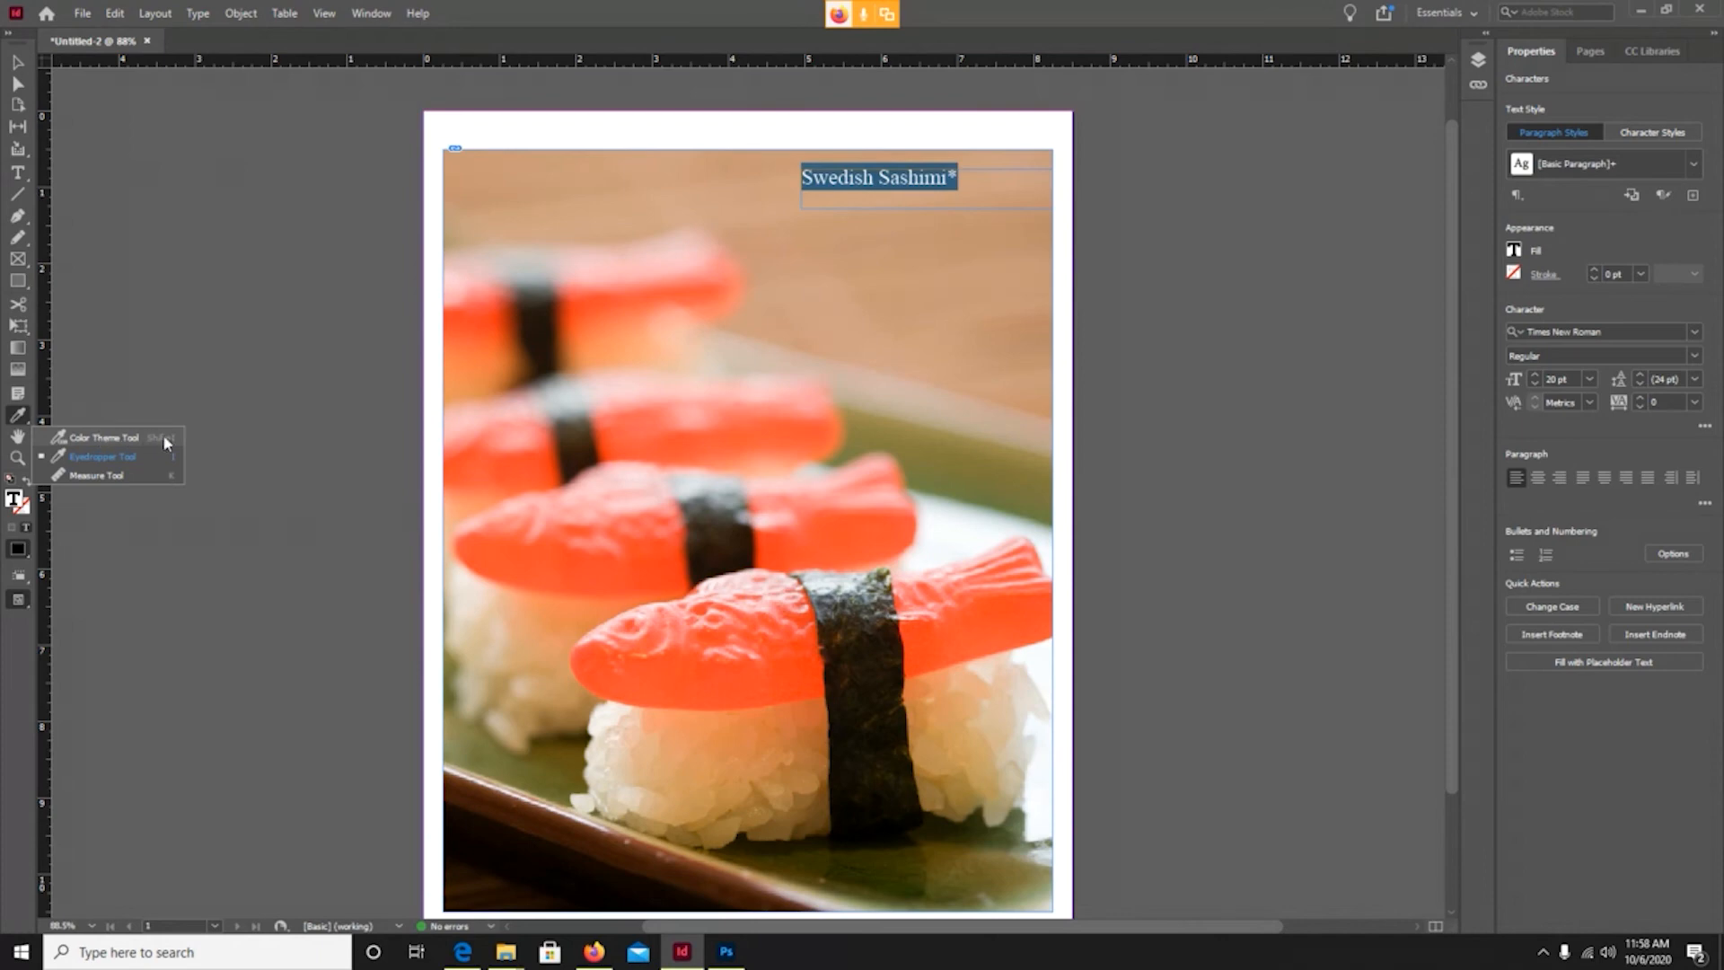
click(102, 460)
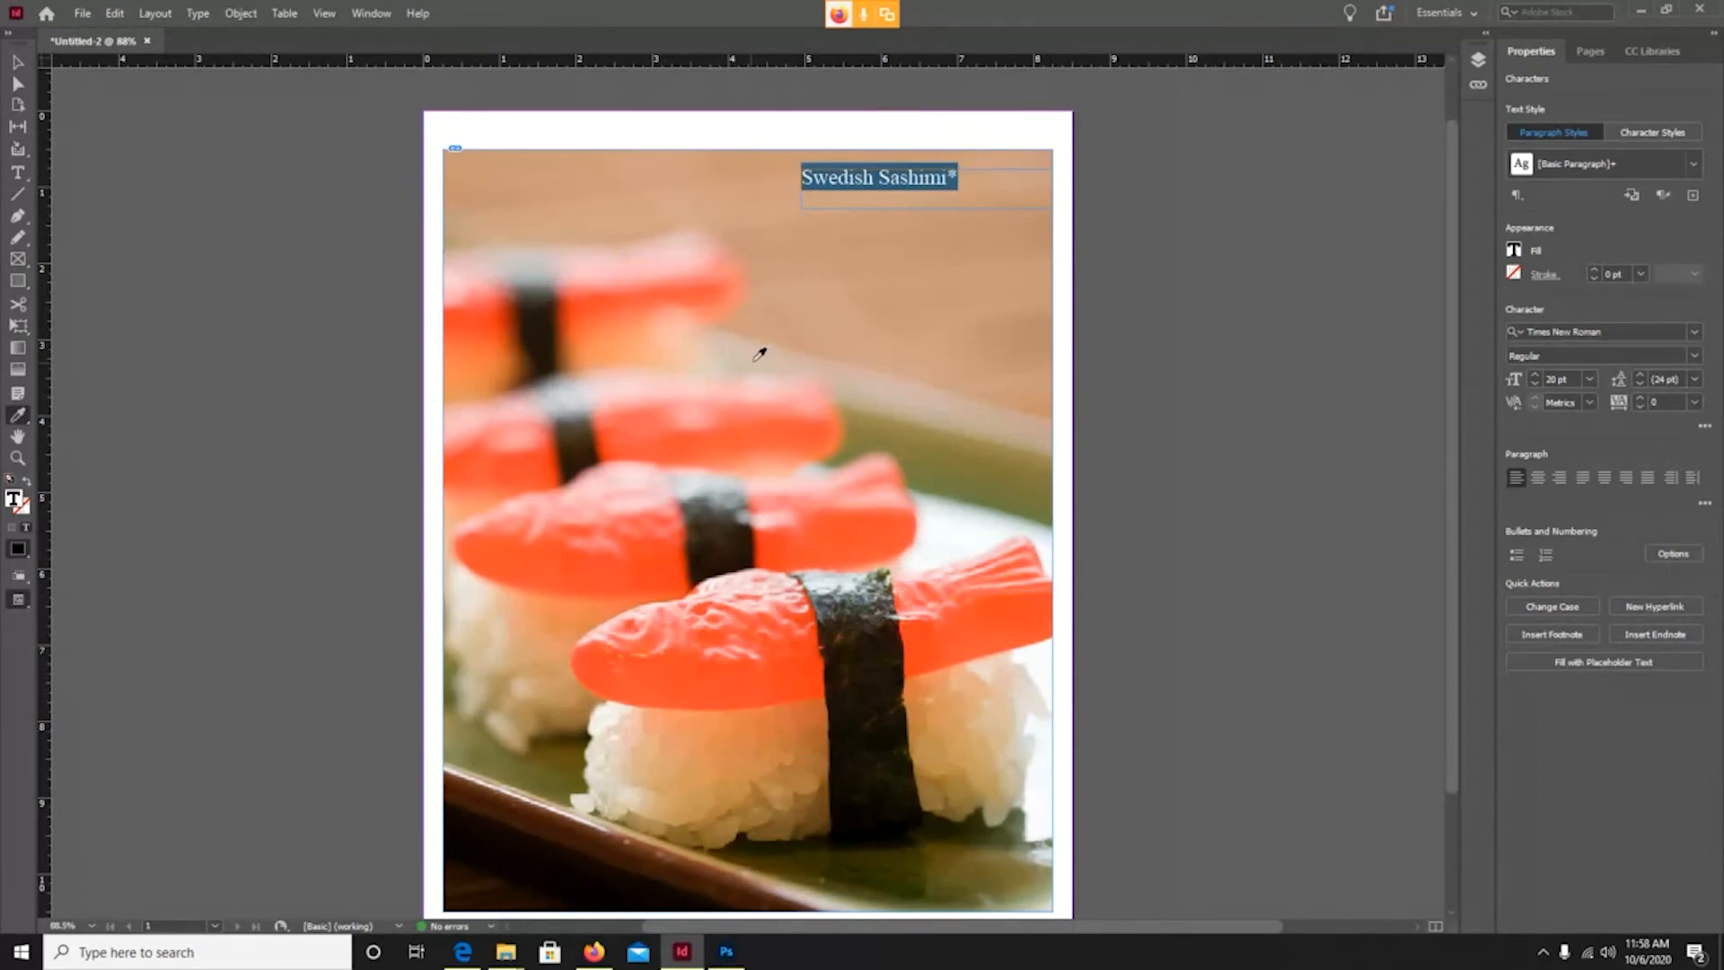
click(851, 520)
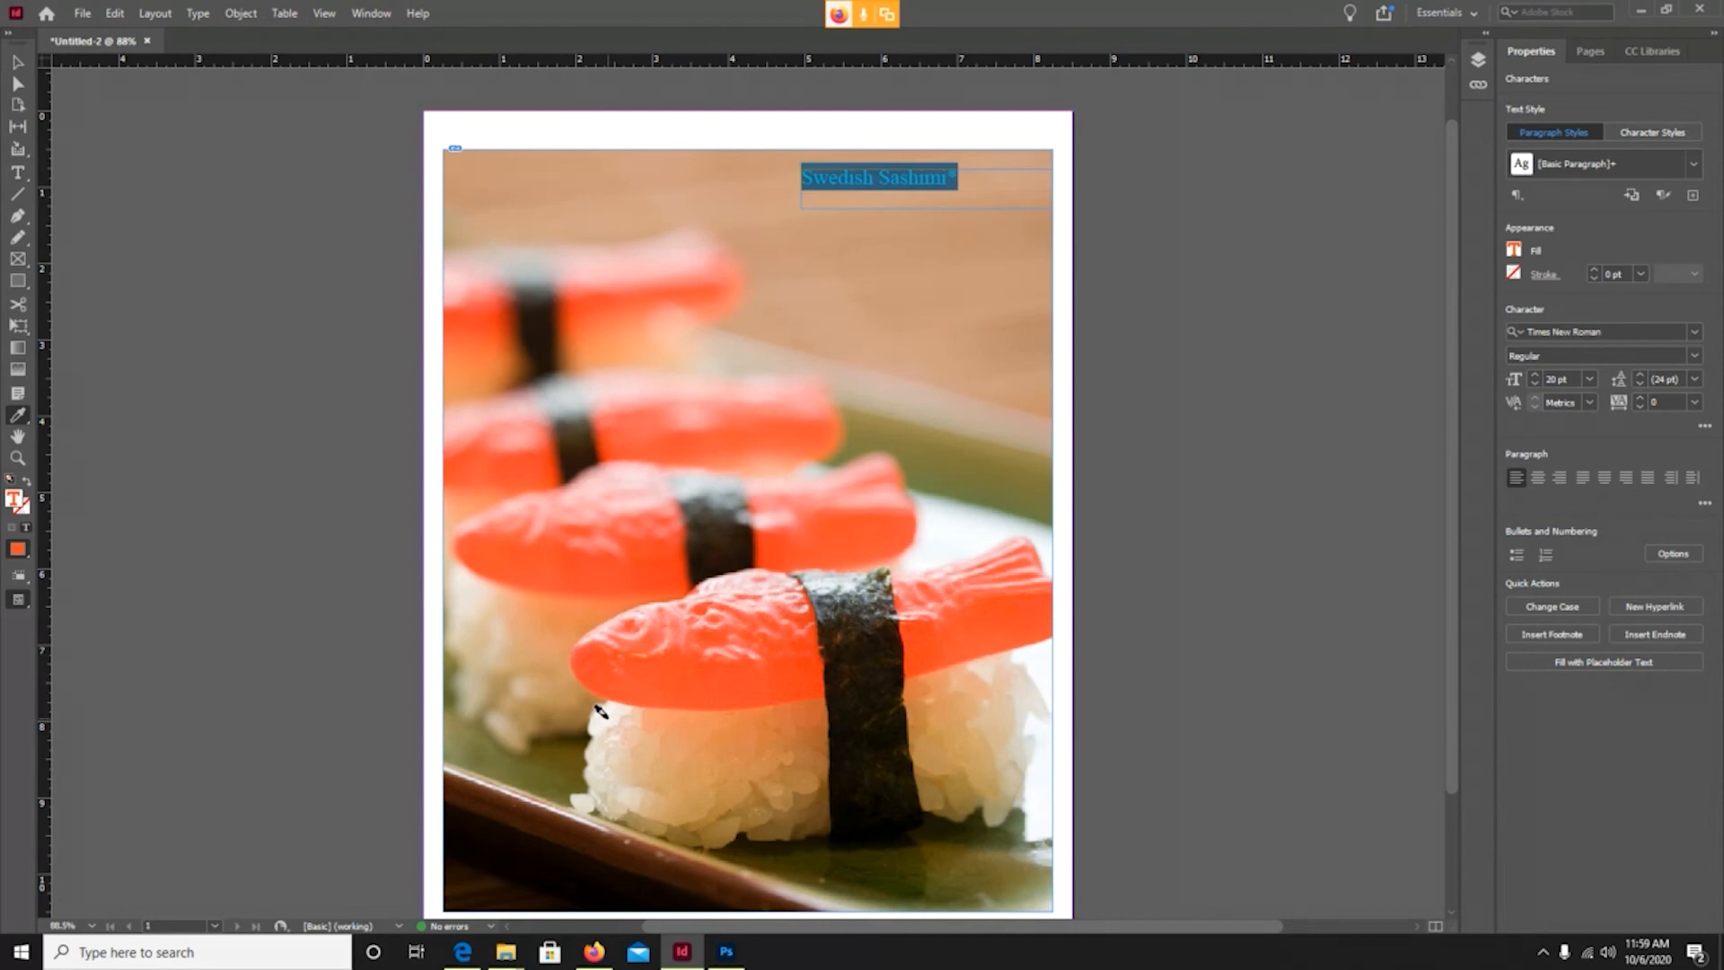
click(17, 63)
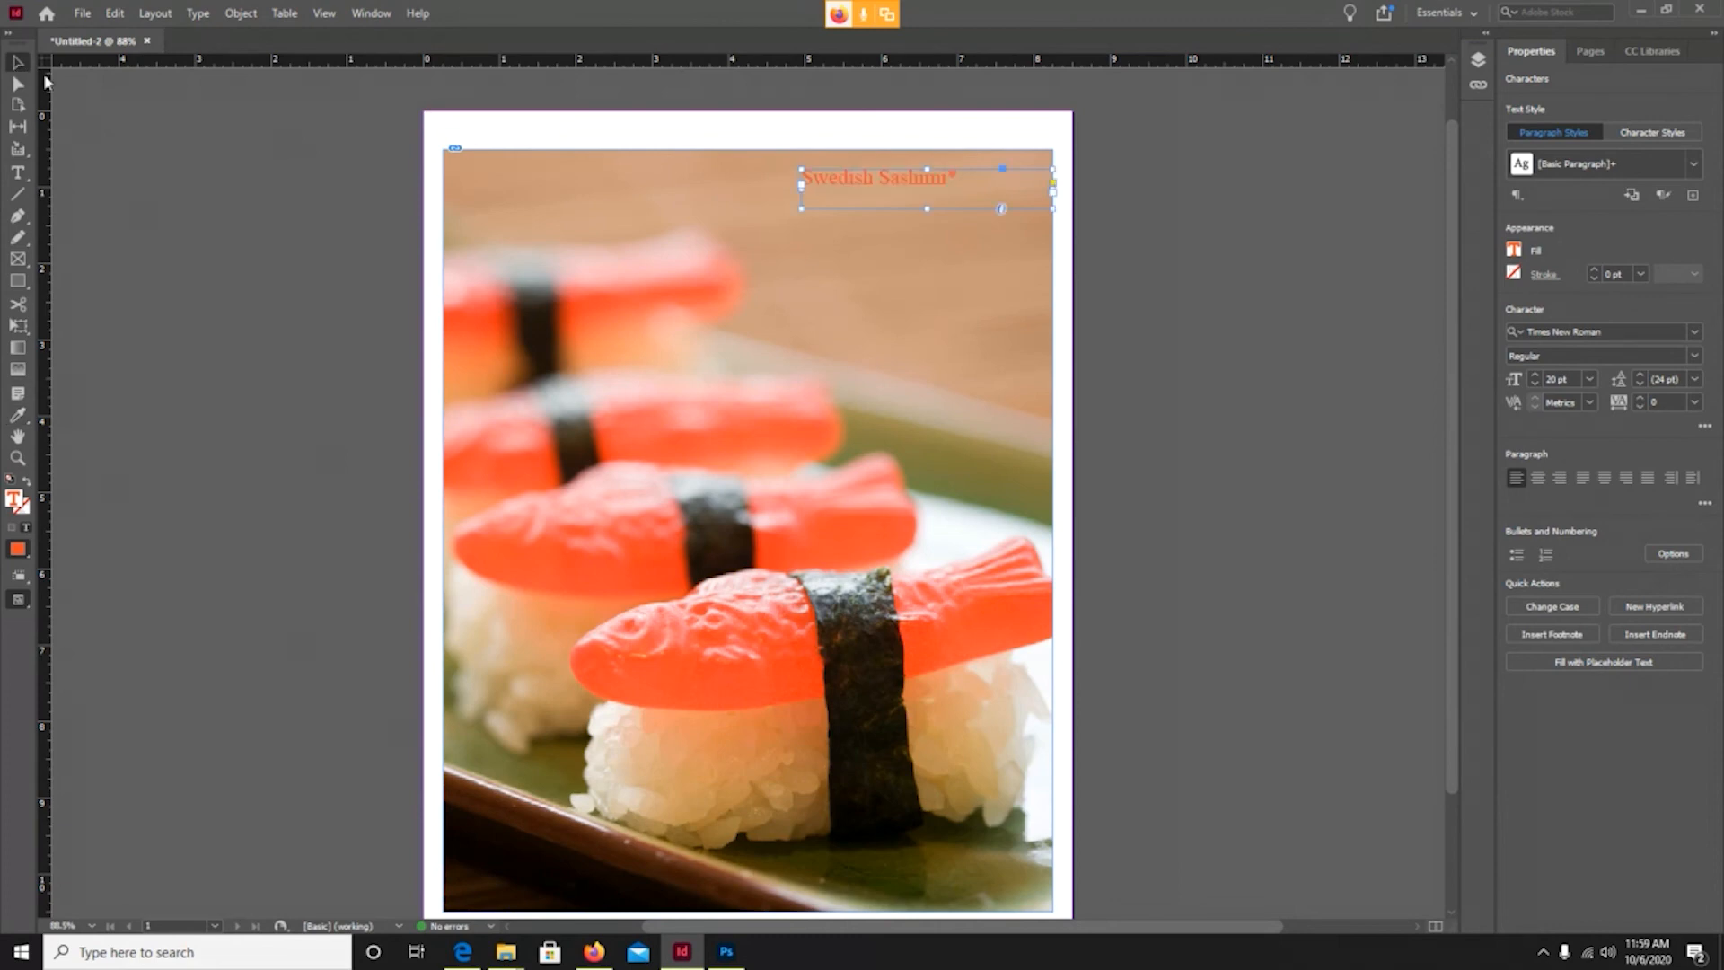
click(208, 154)
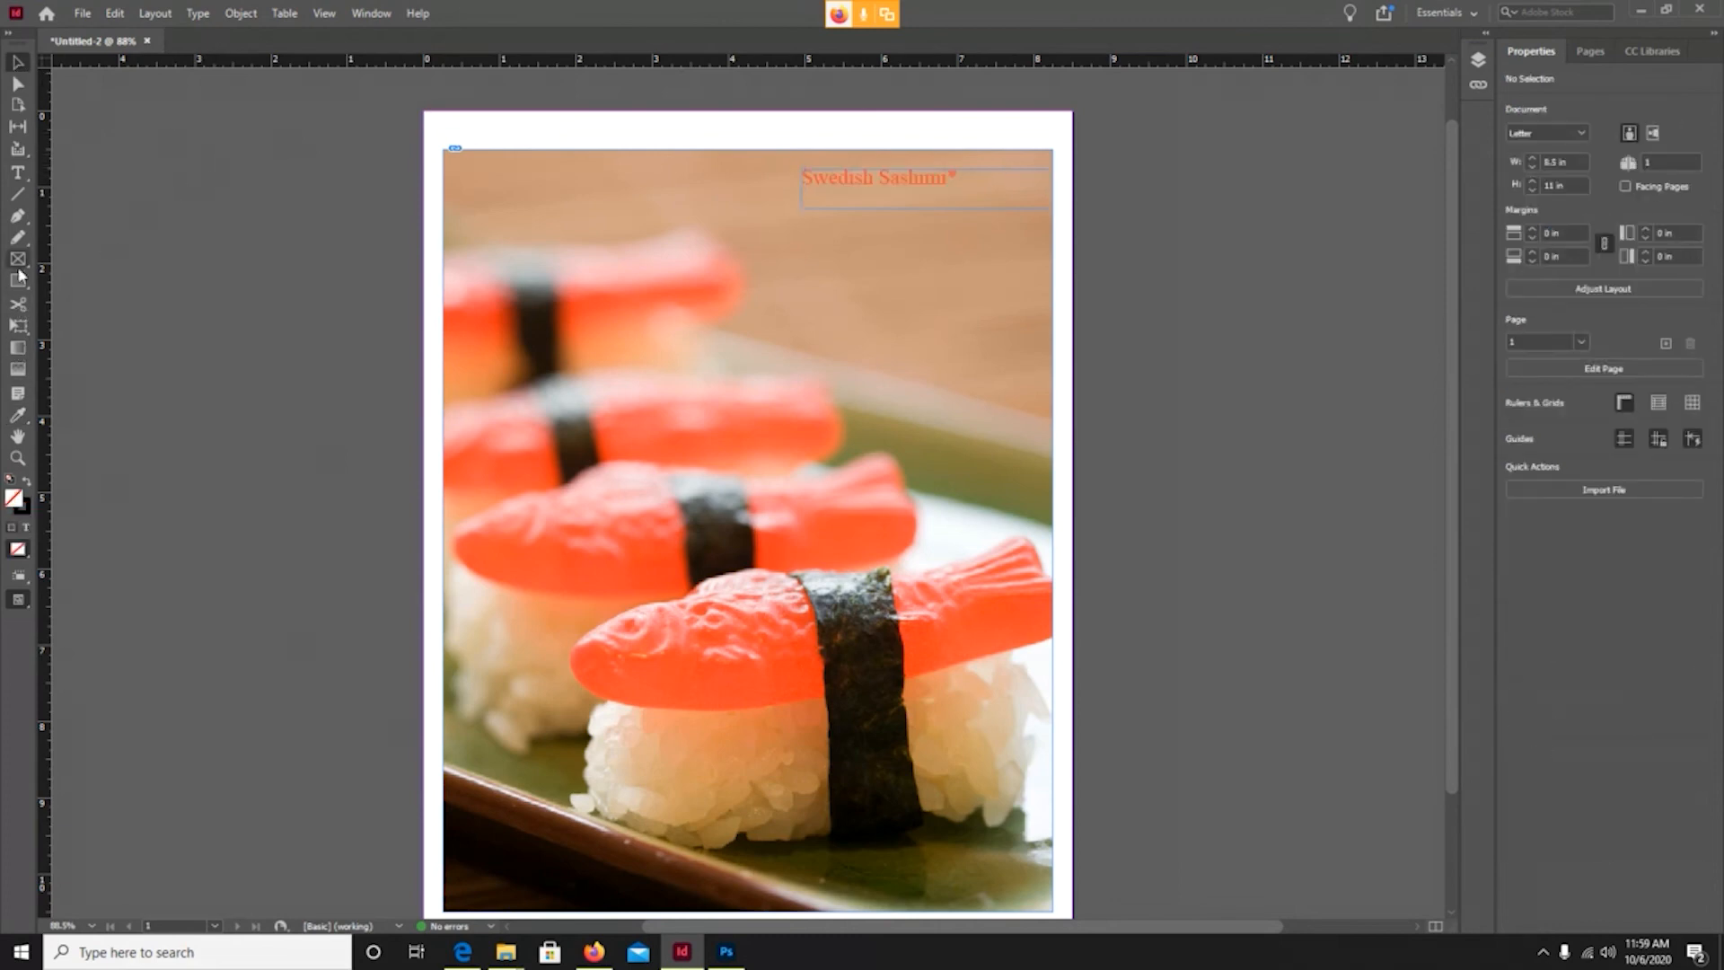
Recolour the headline with an off-white sampled from the rice in the front sushi using the Eyedropper tool, and deselect it.
click(17, 173)
triple_click(867, 178)
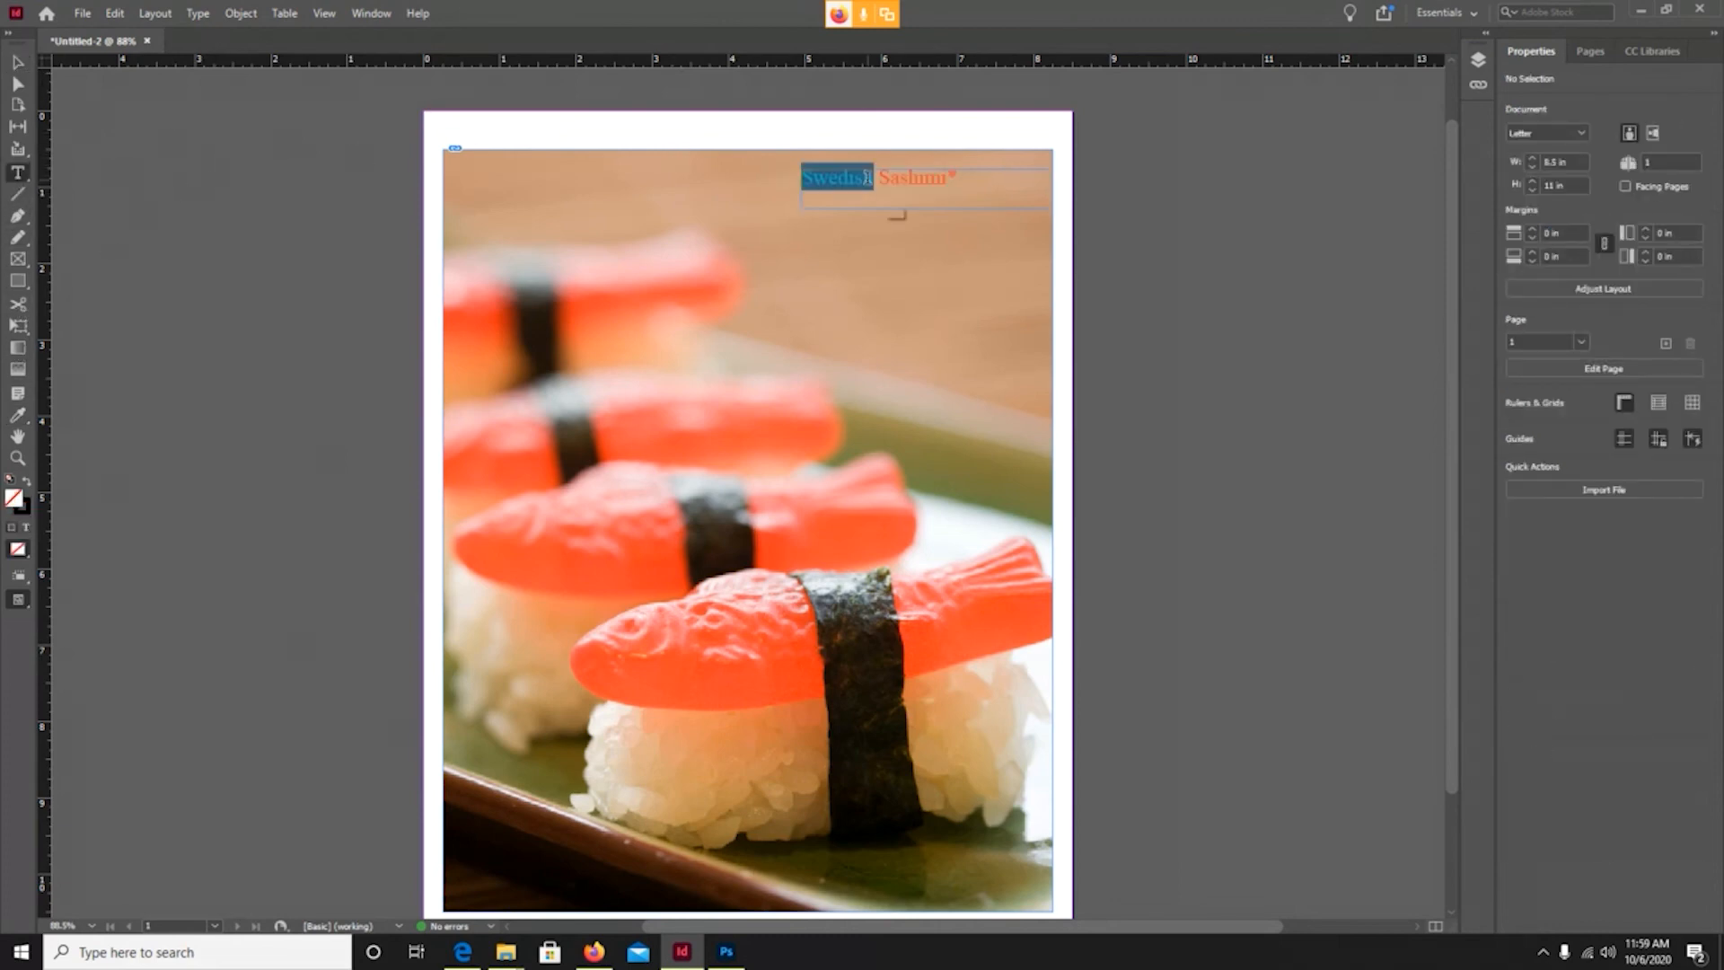
click(17, 415)
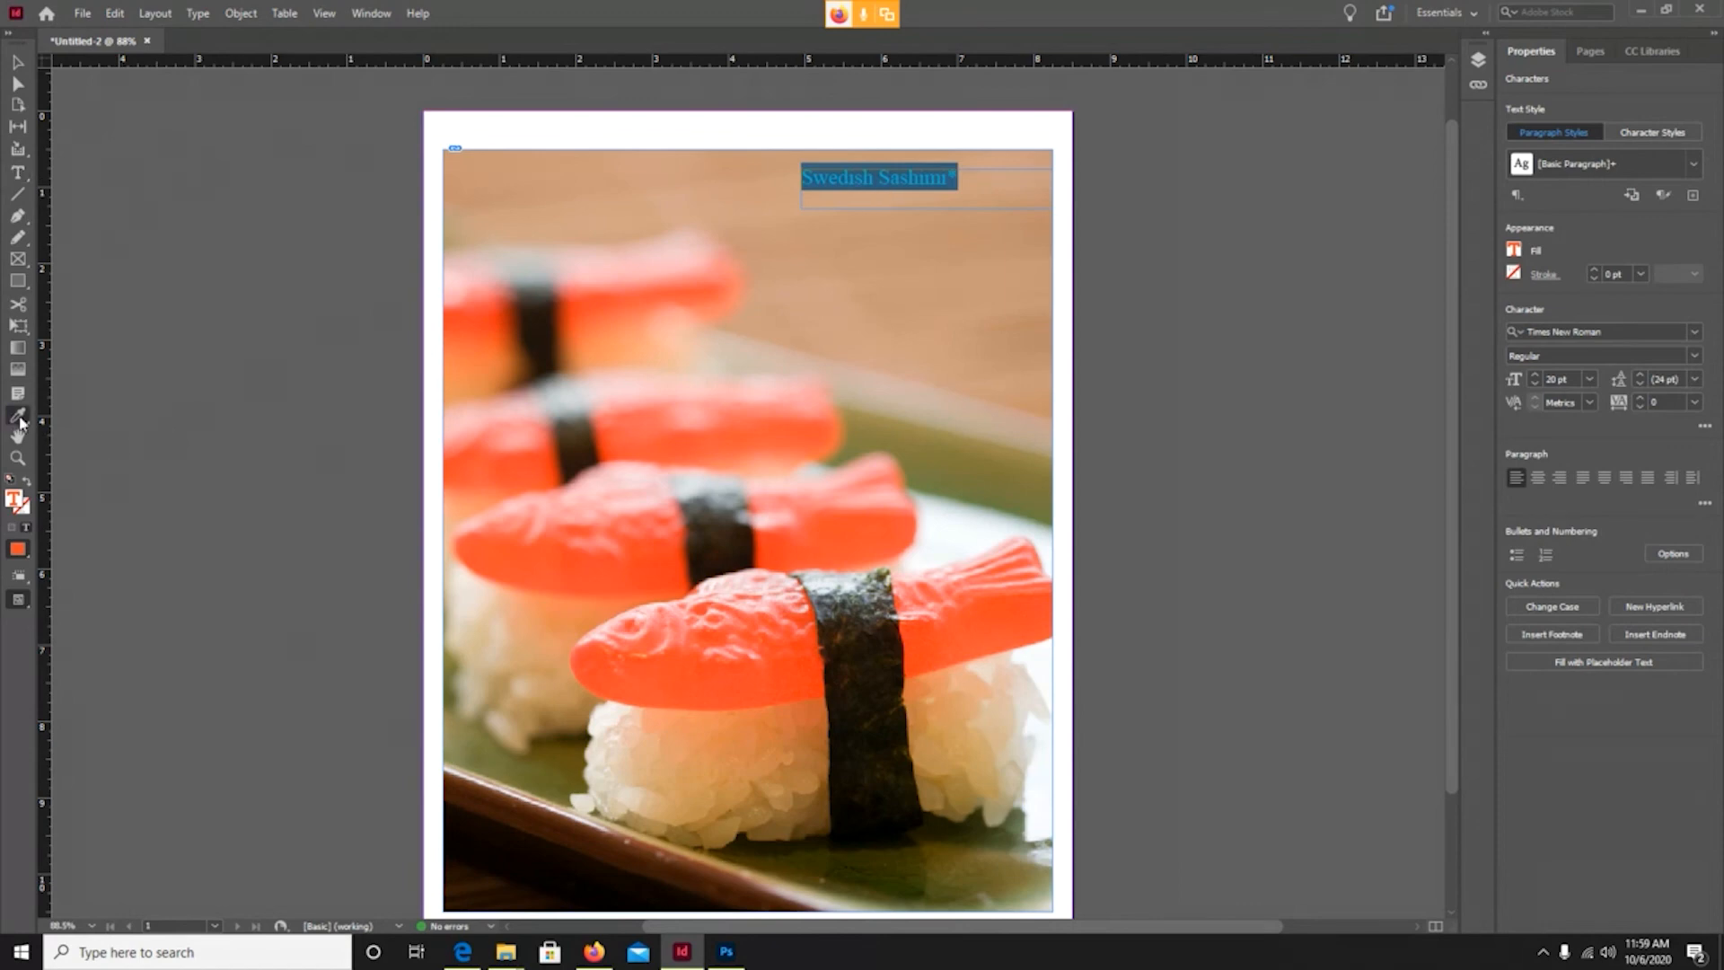
click(618, 713)
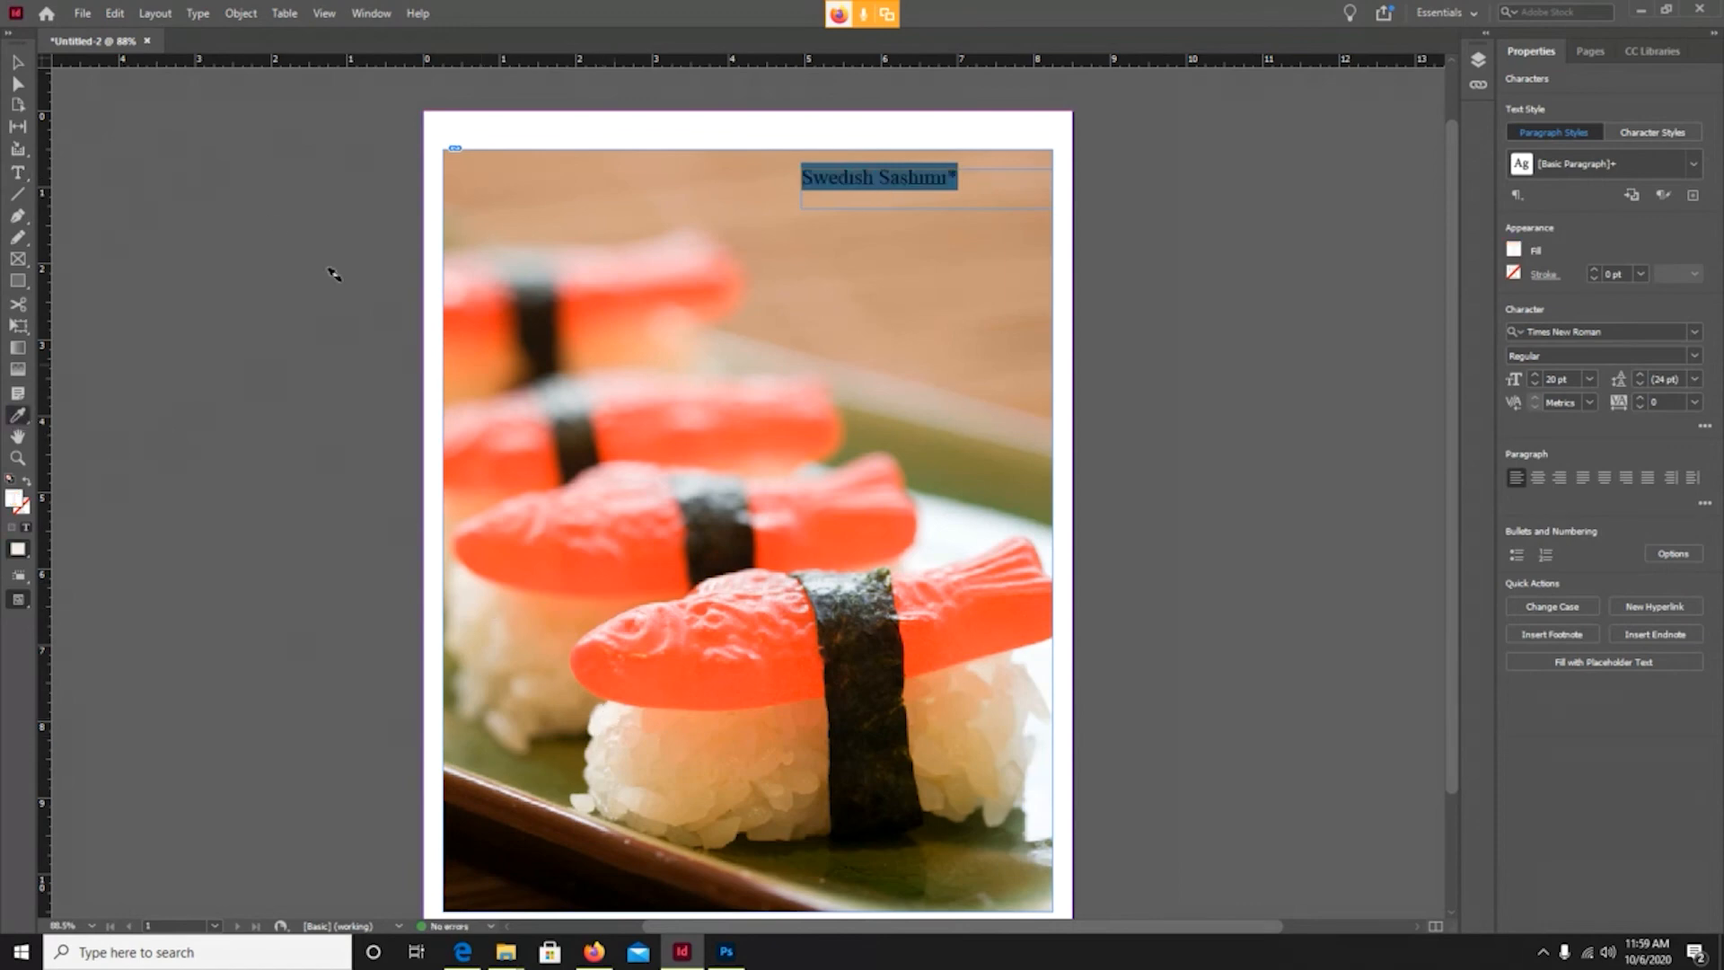
click(17, 62)
click(173, 111)
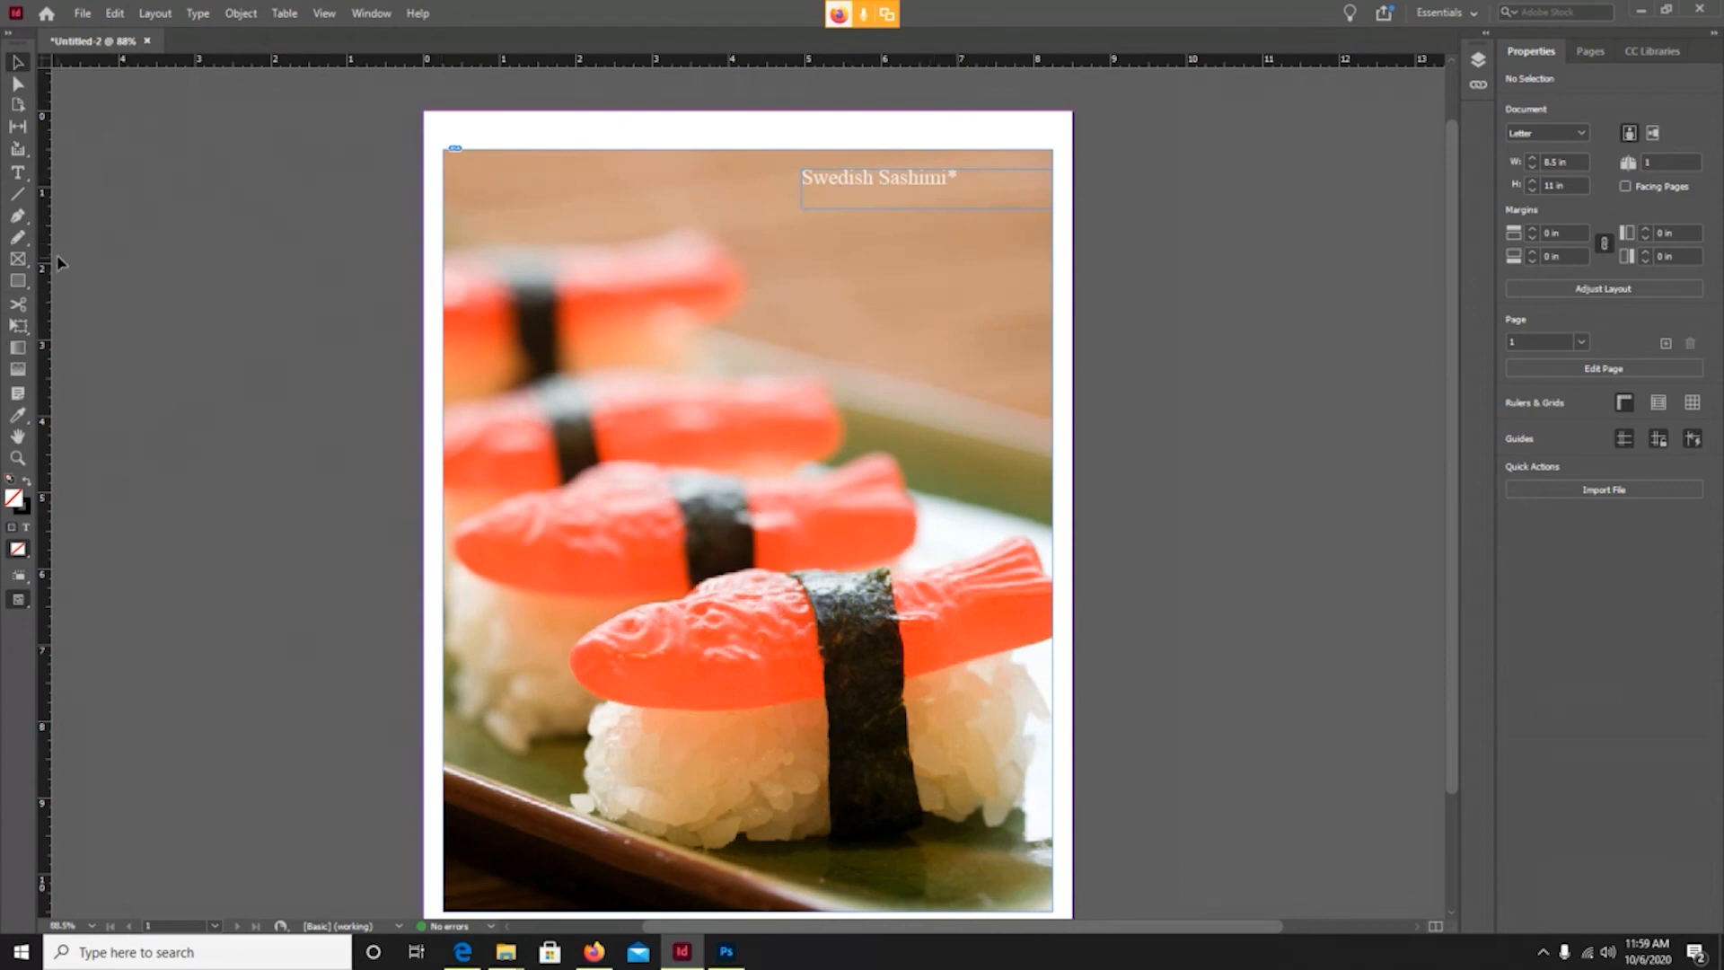
Open the headline's fill in the Color Picker, sample a pale colour from the photo's rice, and apply it to the text.
click(17, 173)
triple_click(846, 172)
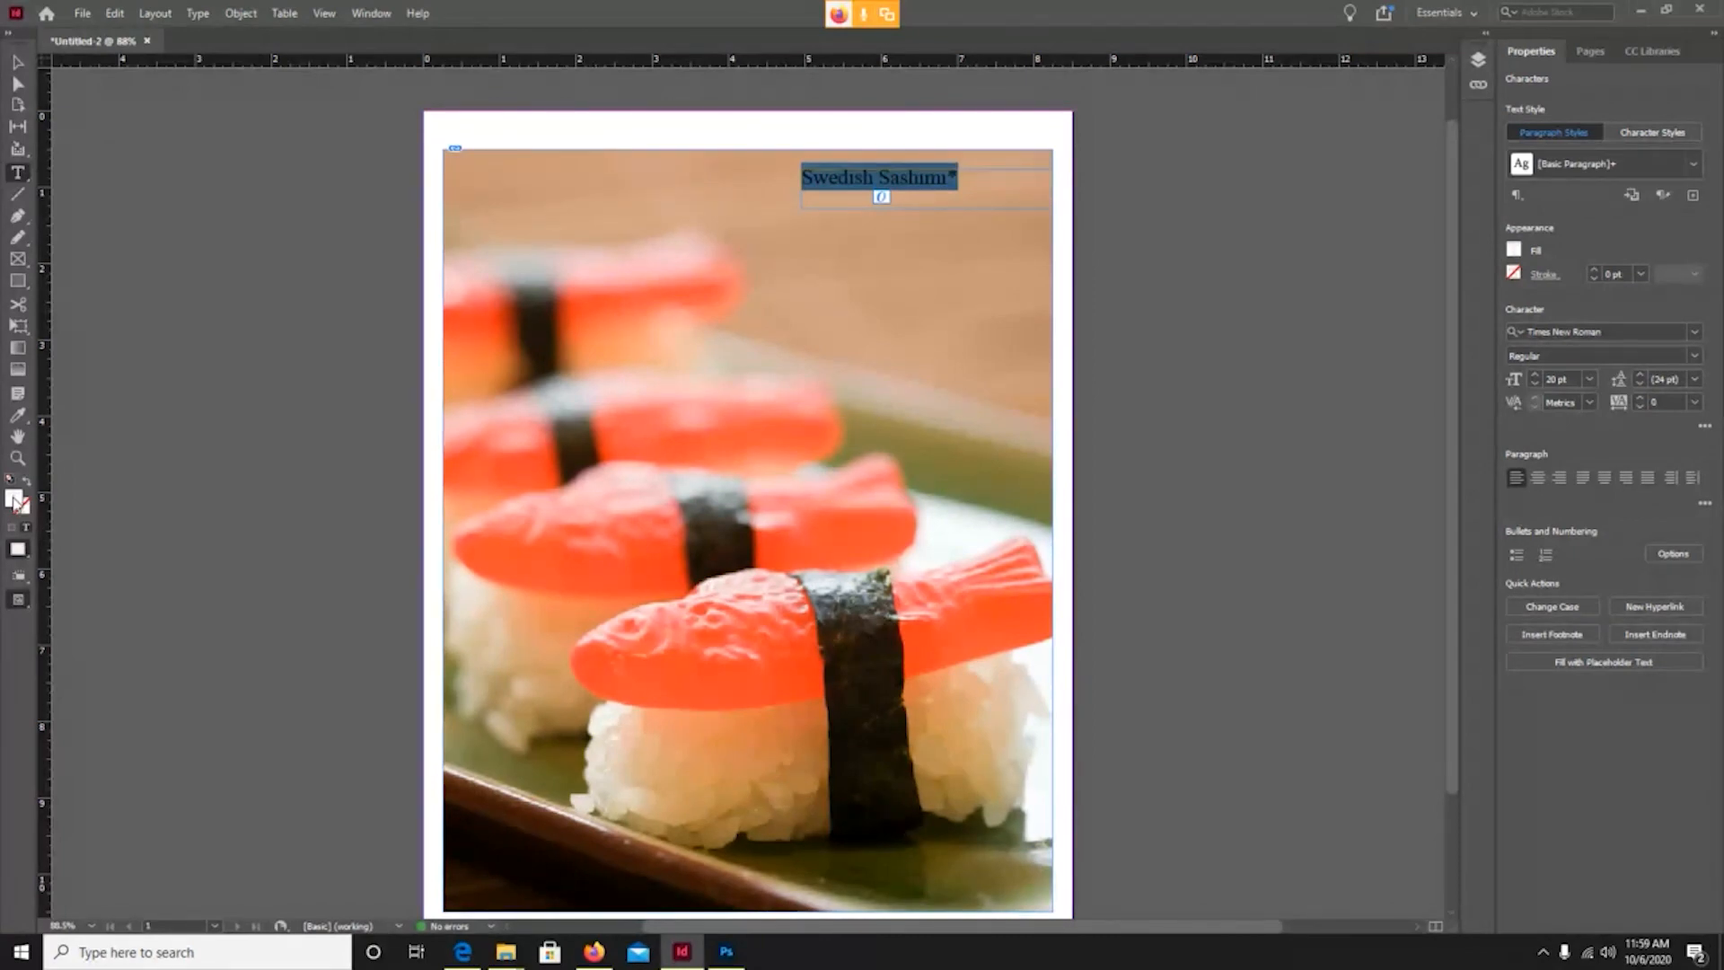
double_click(16, 504)
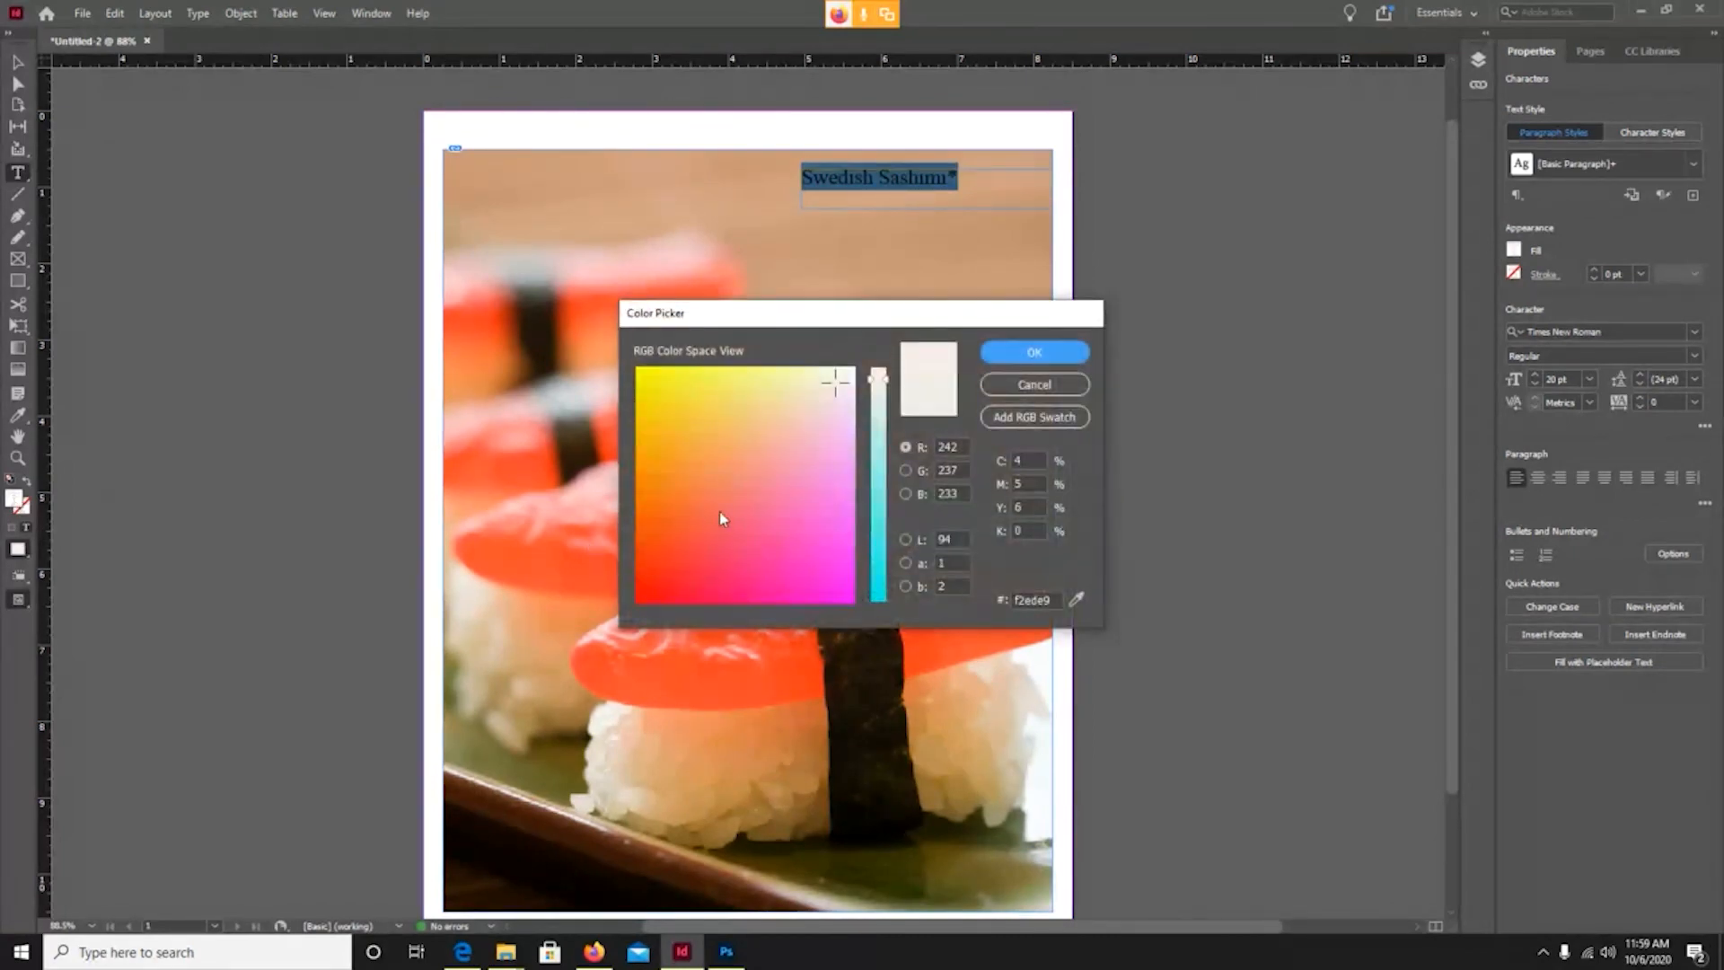
drag(731, 388, 748, 377)
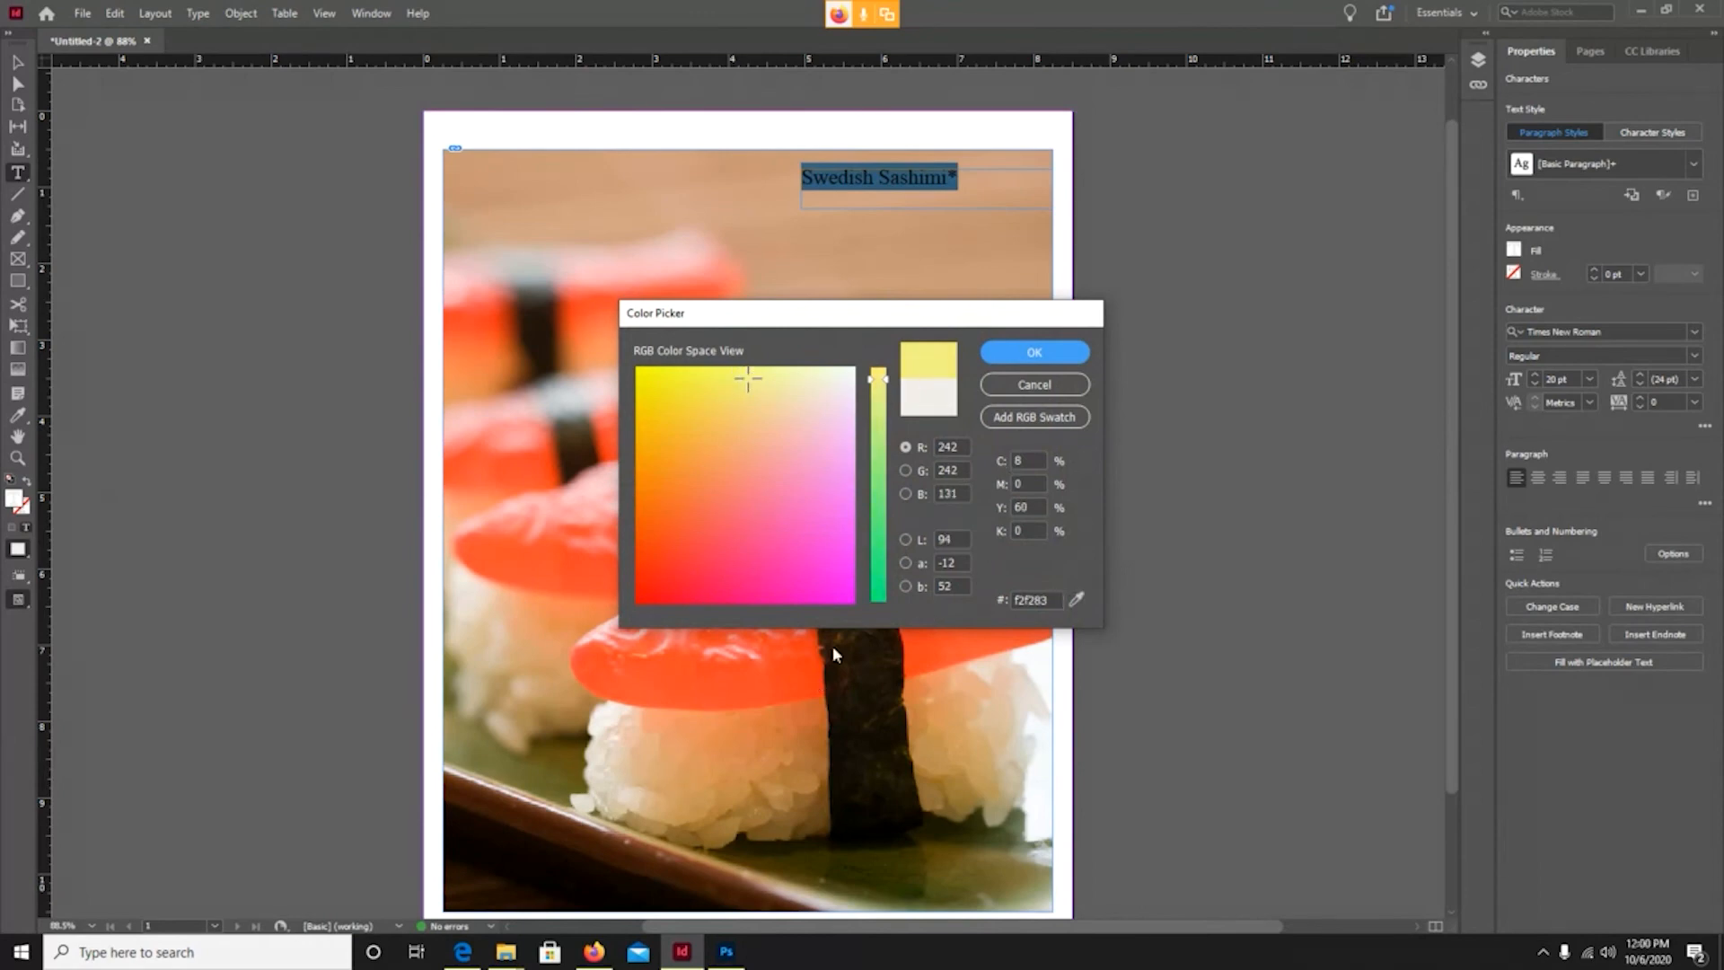
click(1074, 599)
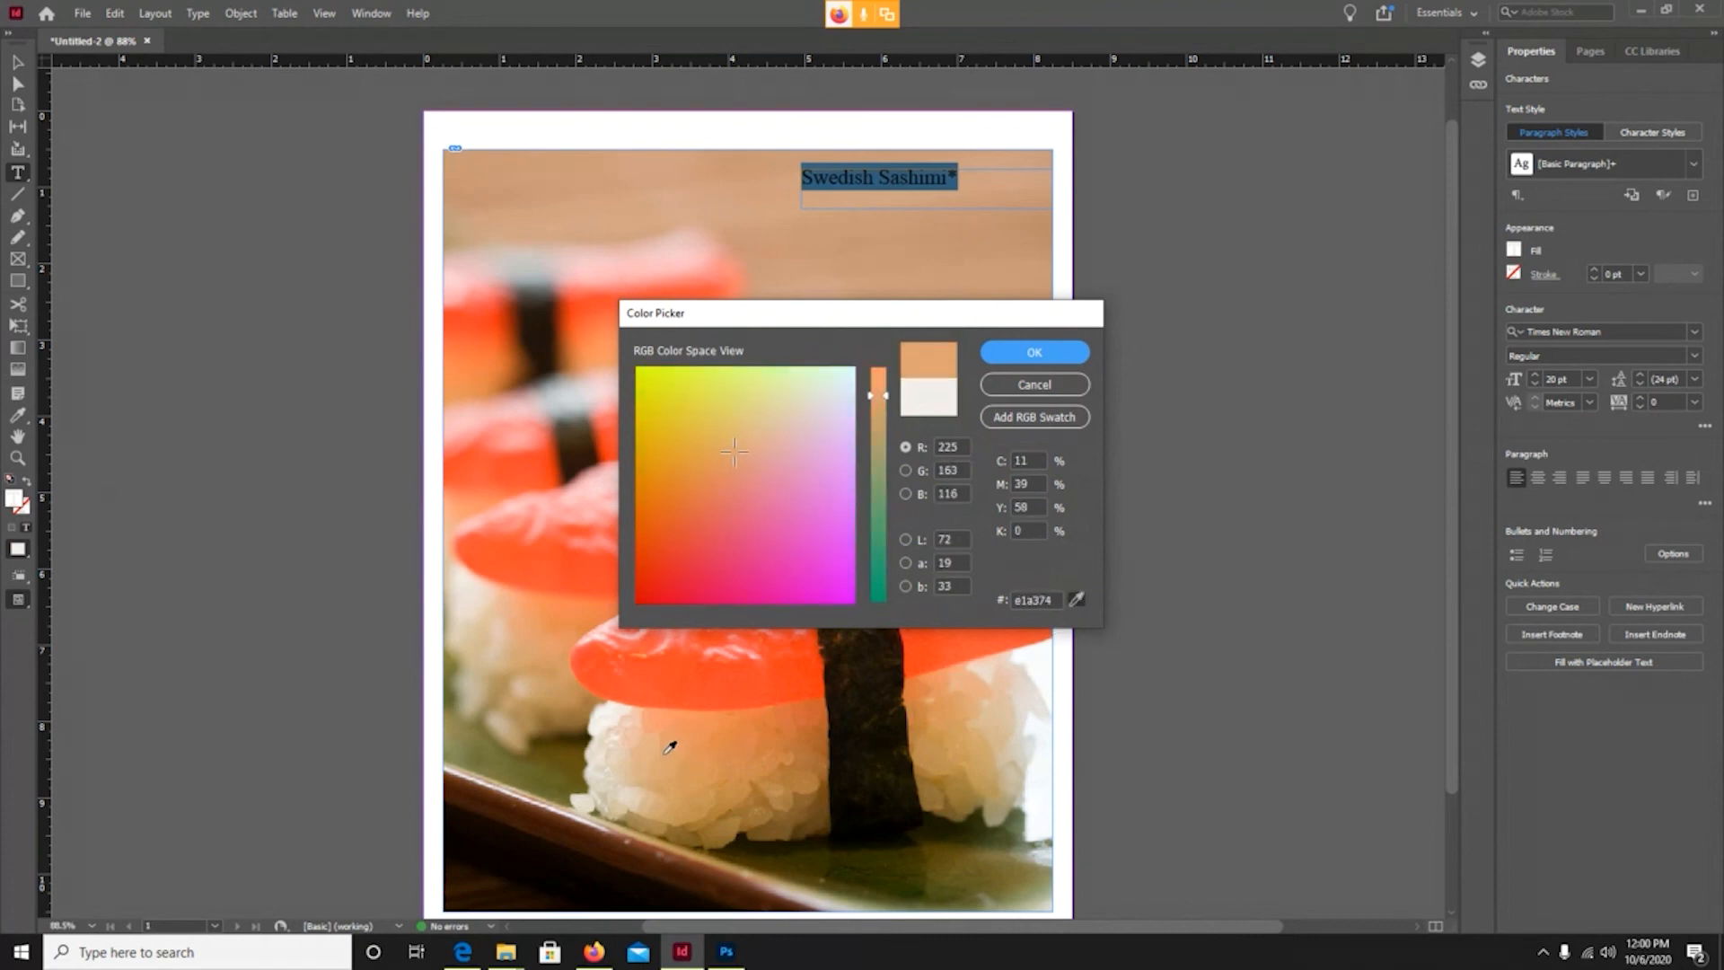
click(1034, 352)
click(914, 188)
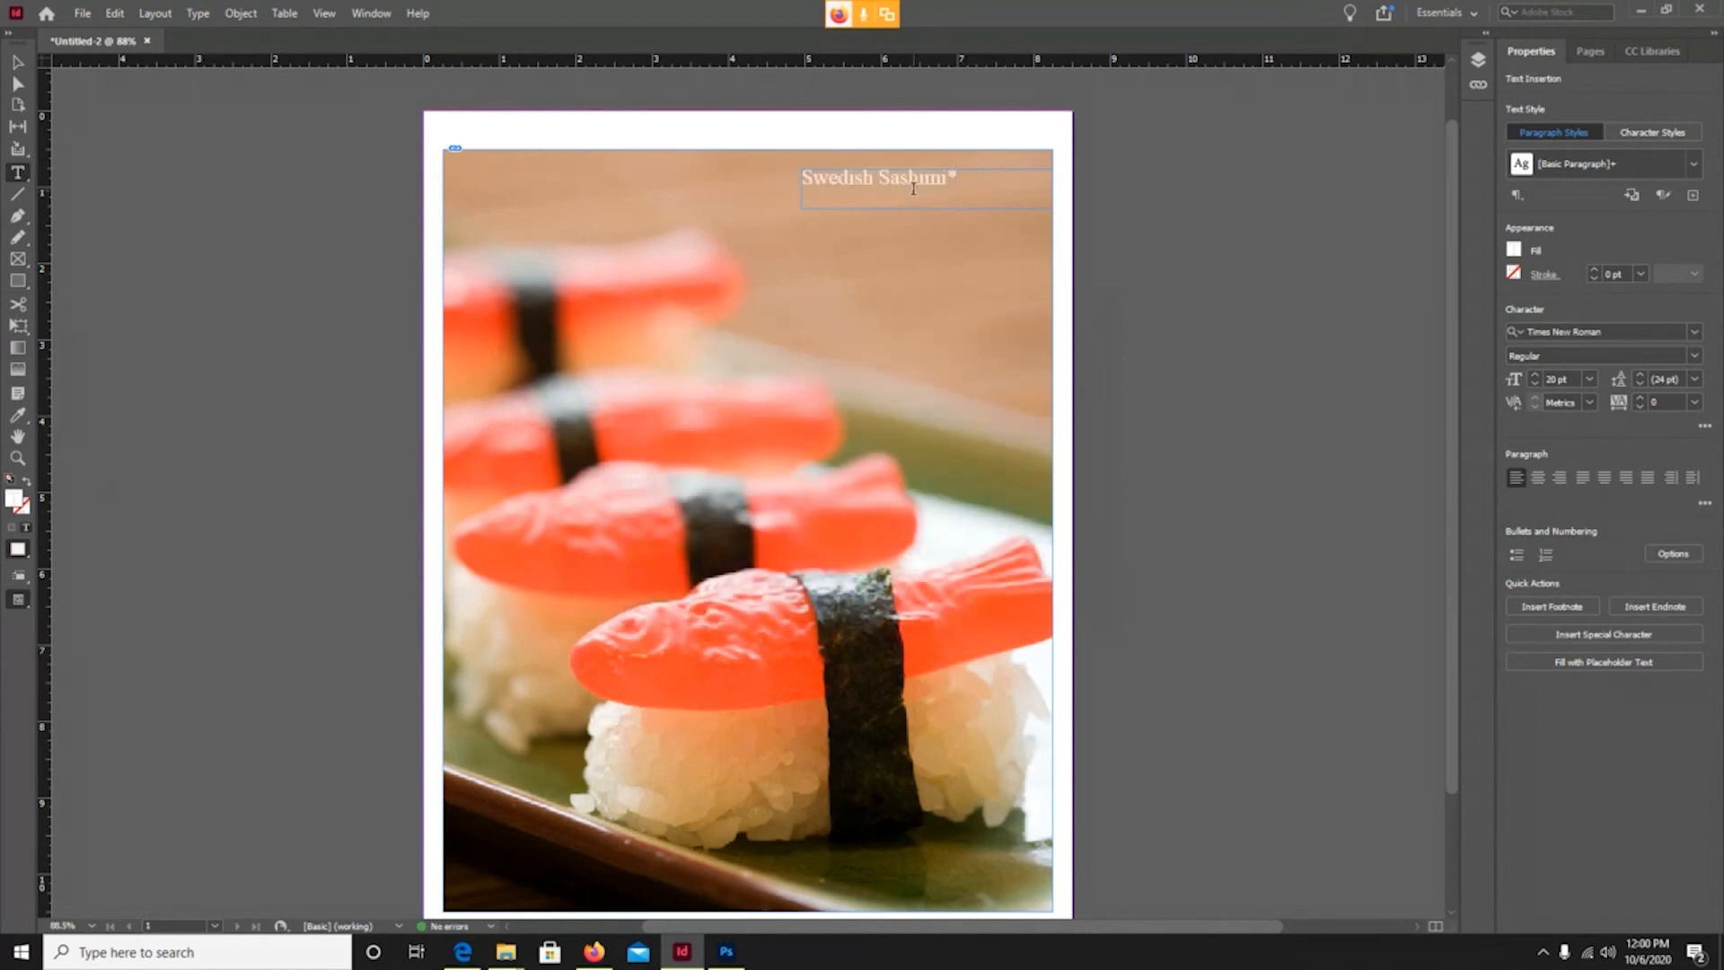
Deselect the headline, preview the page in Presentation screen mode, and return to the normal view.
click(18, 61)
click(235, 163)
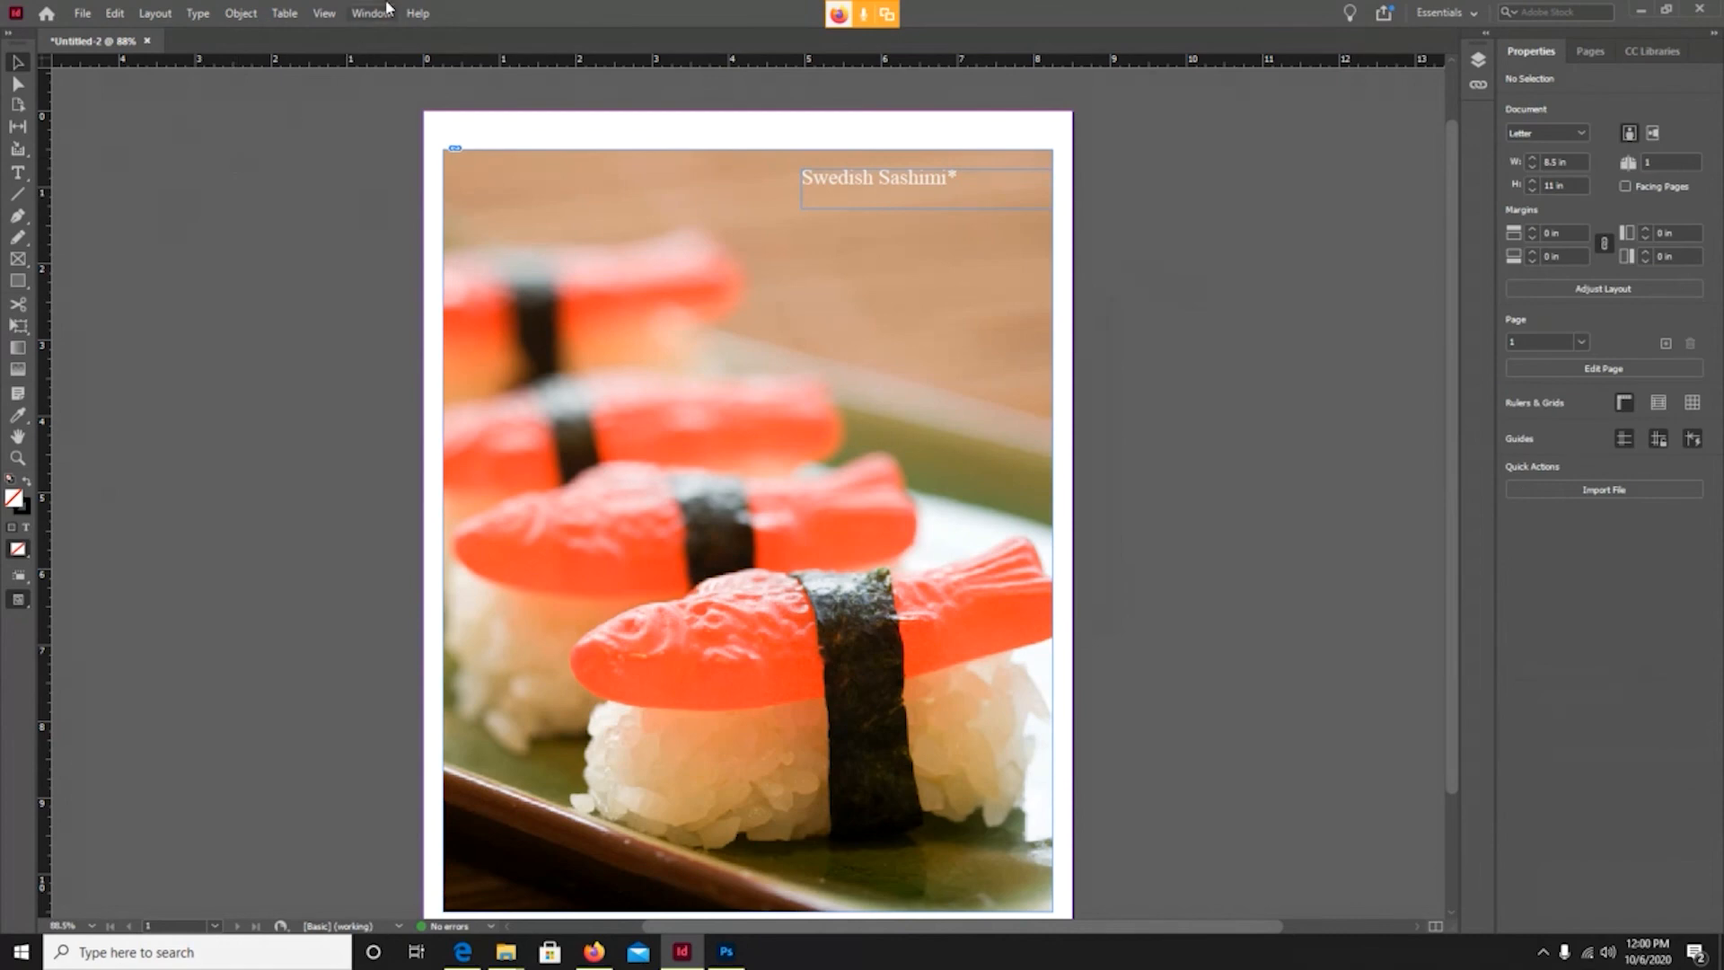
click(323, 18)
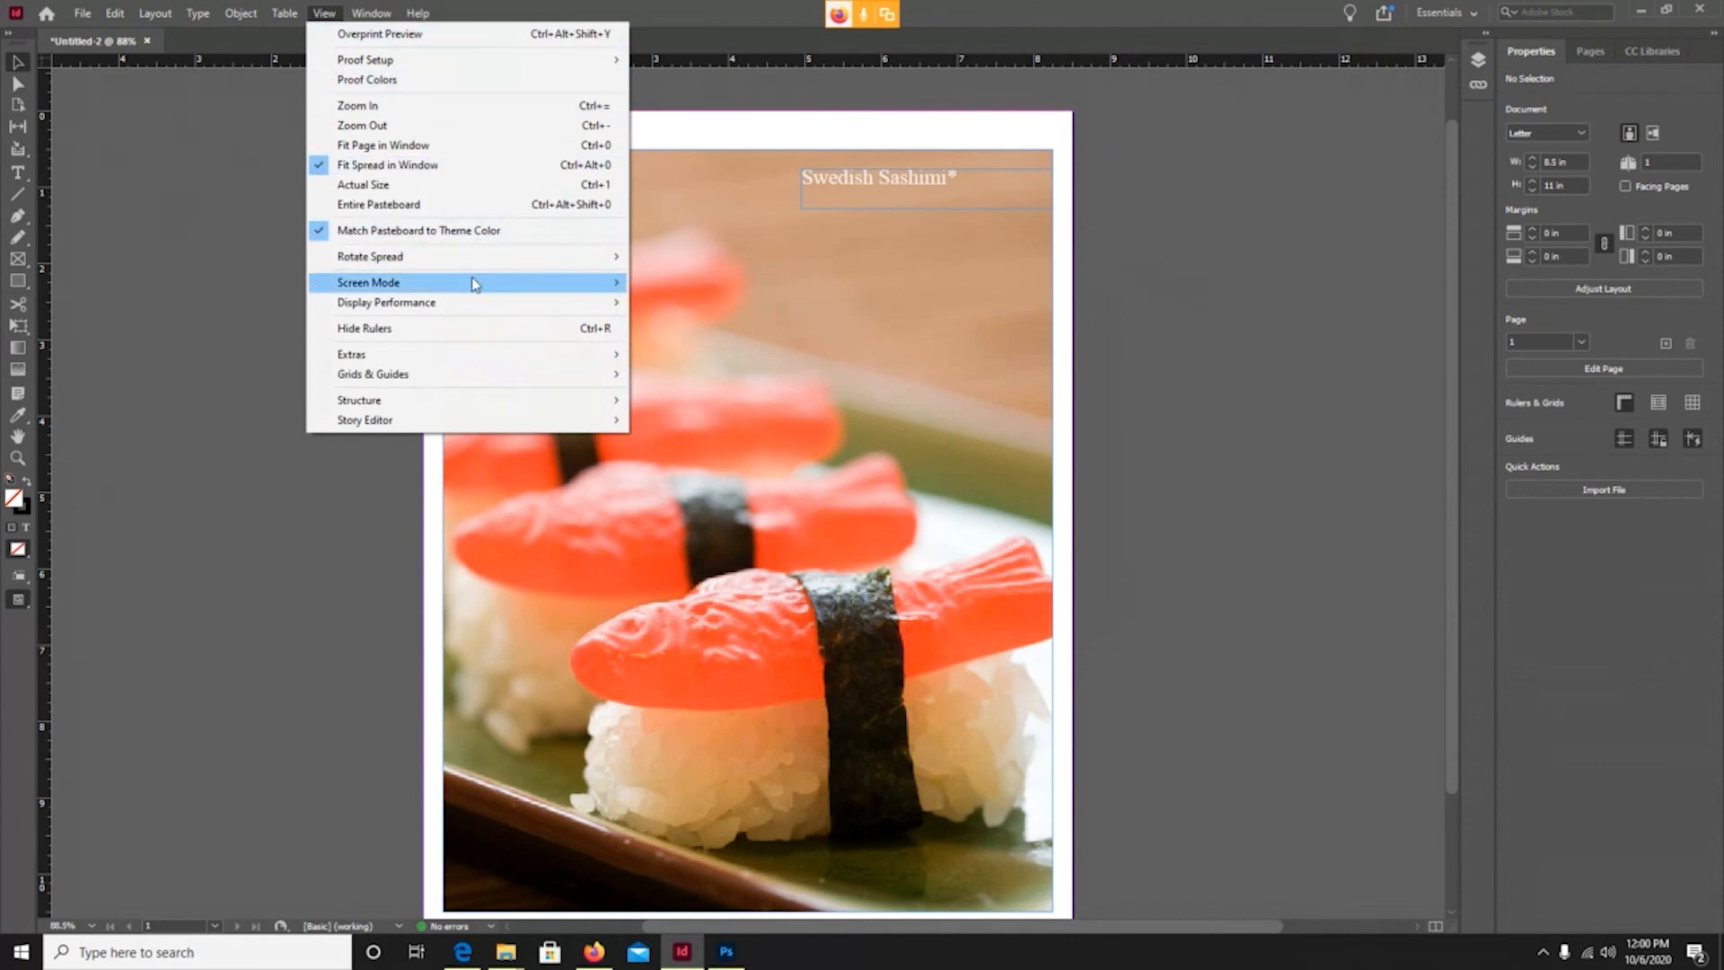
mouse_move(476, 283)
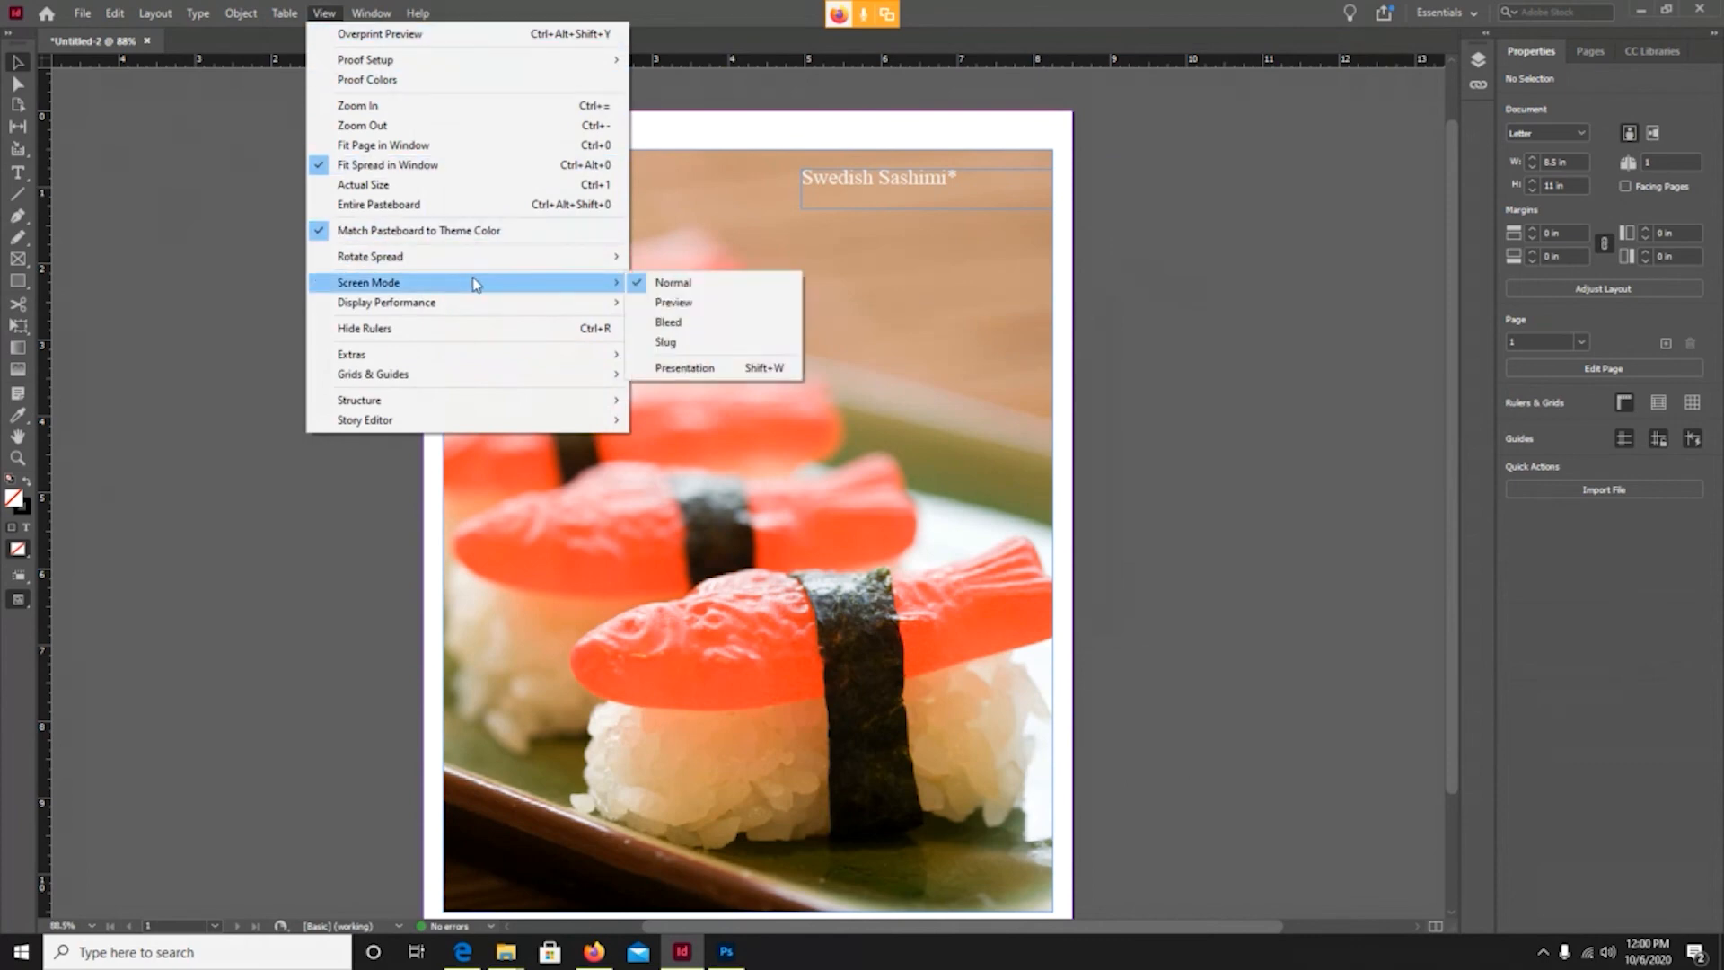
click(724, 369)
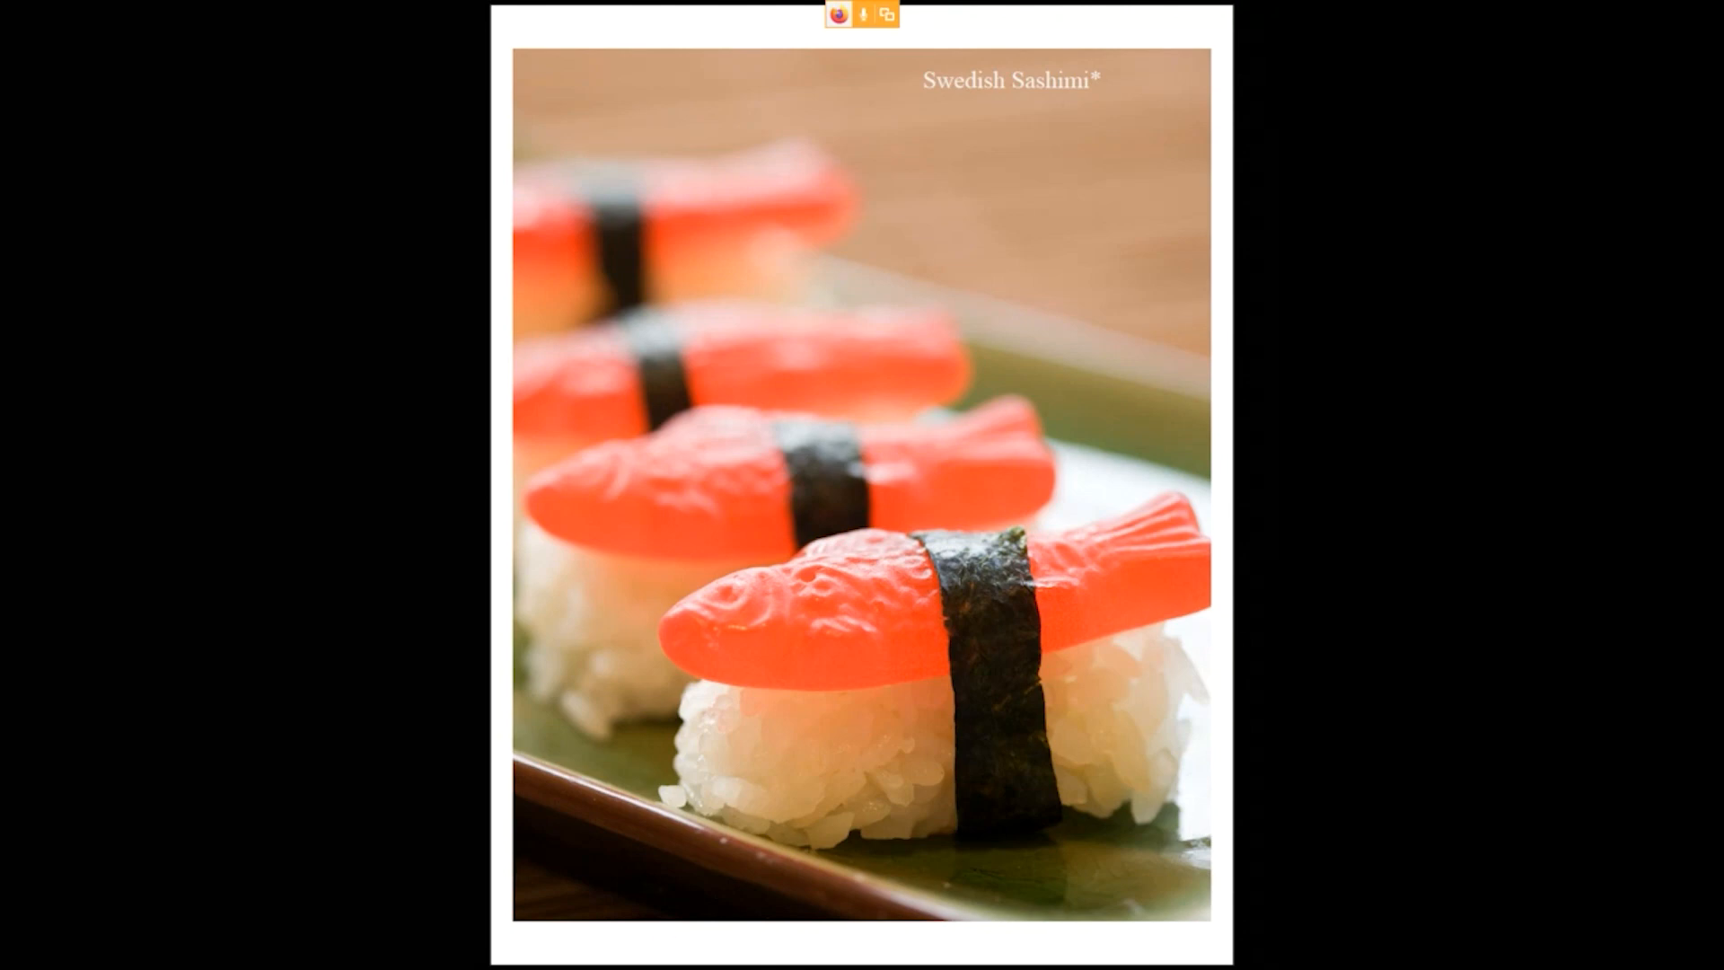
key(Escape)
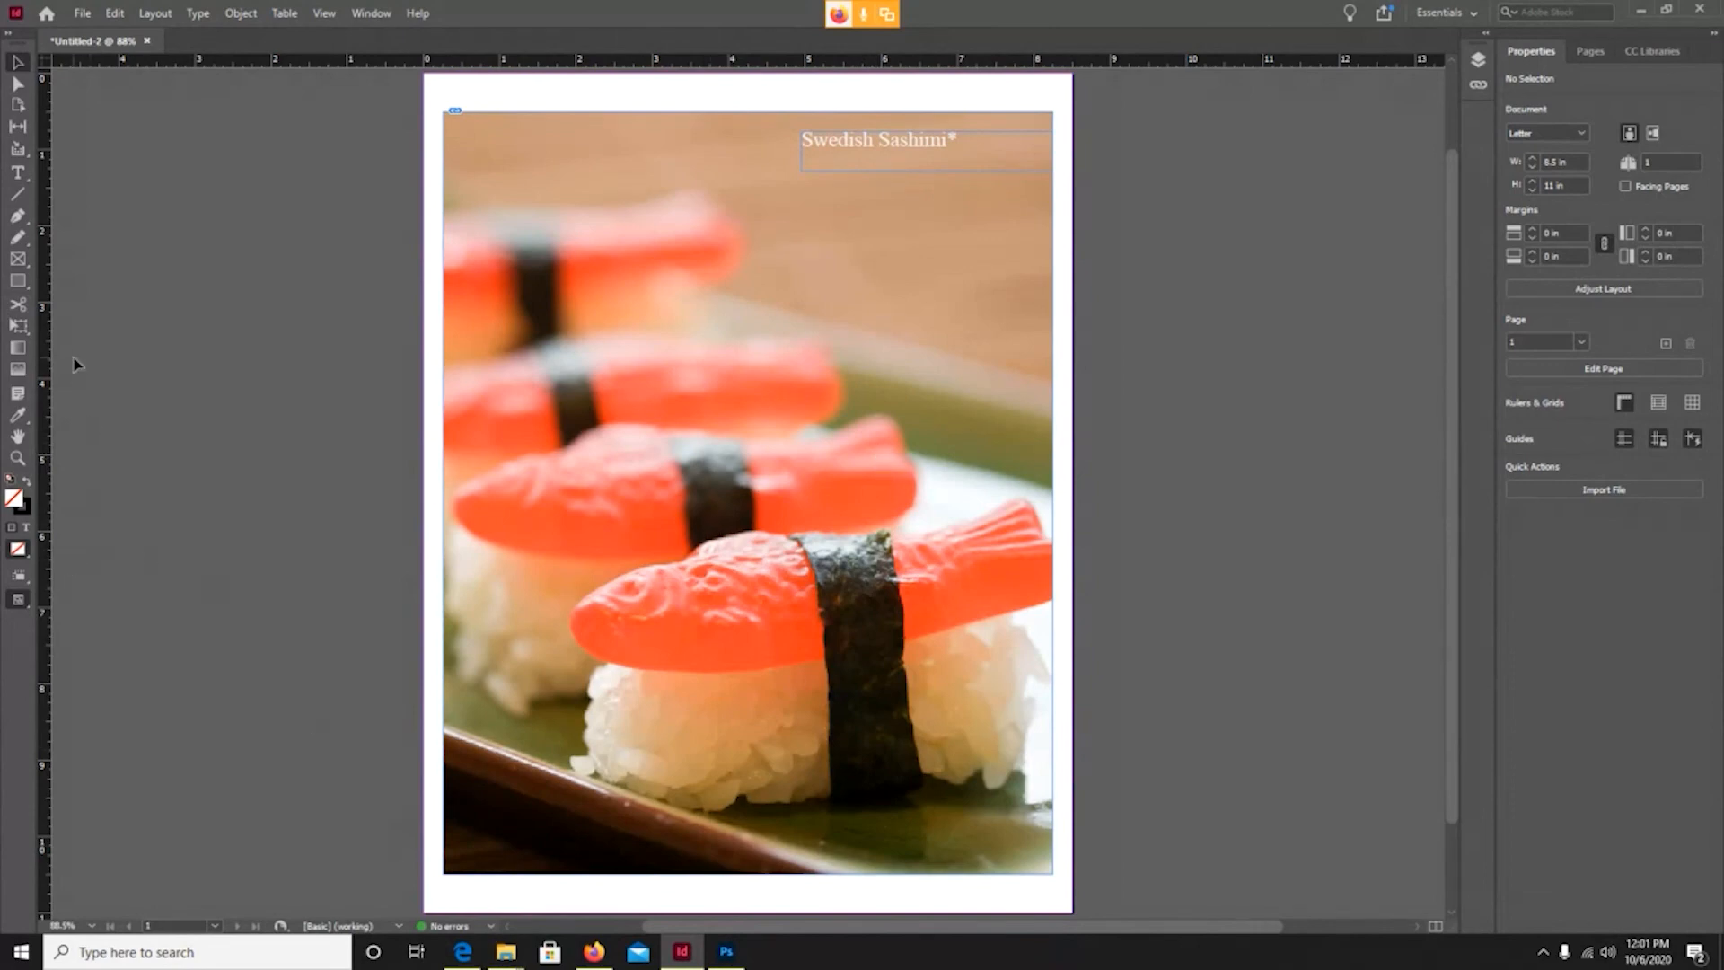
Add a text frame about 3.2 by 0.72 in at the photo's lower-left corner, reading "Food served soft and chewy".
click(17, 172)
drag(470, 804, 701, 858)
drag(713, 853, 713, 853)
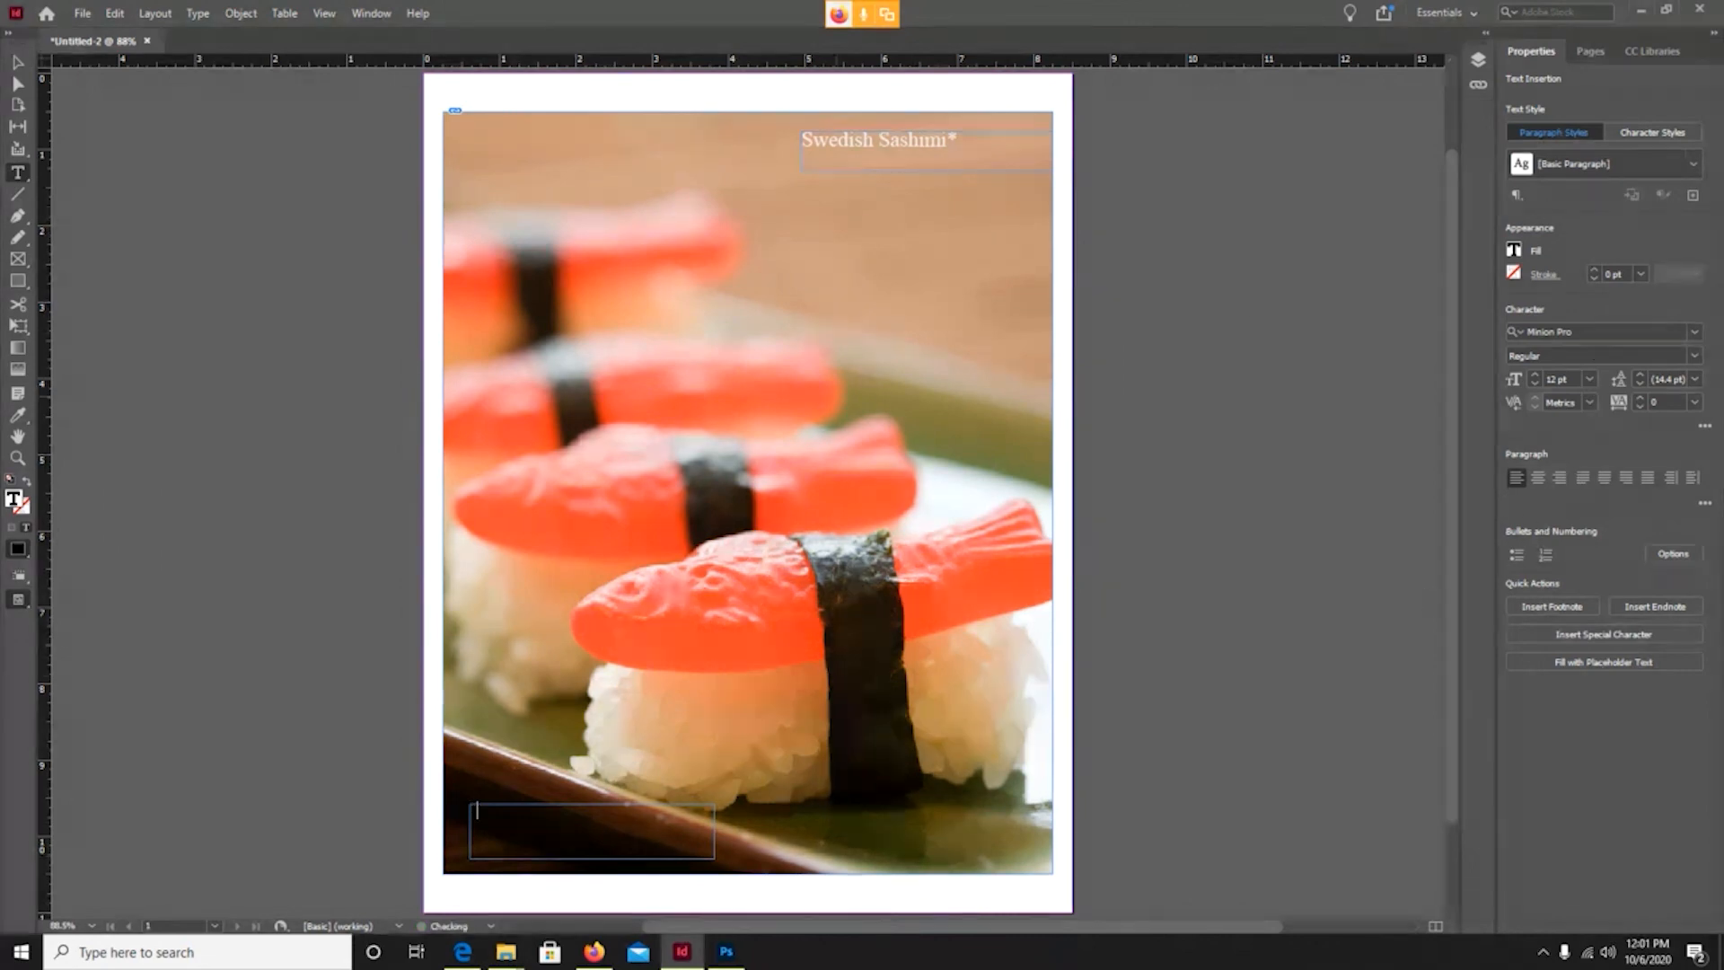
text(The ish Fish)
Copy the "Swedish Sashimi*" headline's text formatting onto the whole tagline with the Eyedropper tool, and deselect the text.
triple_click(560, 803)
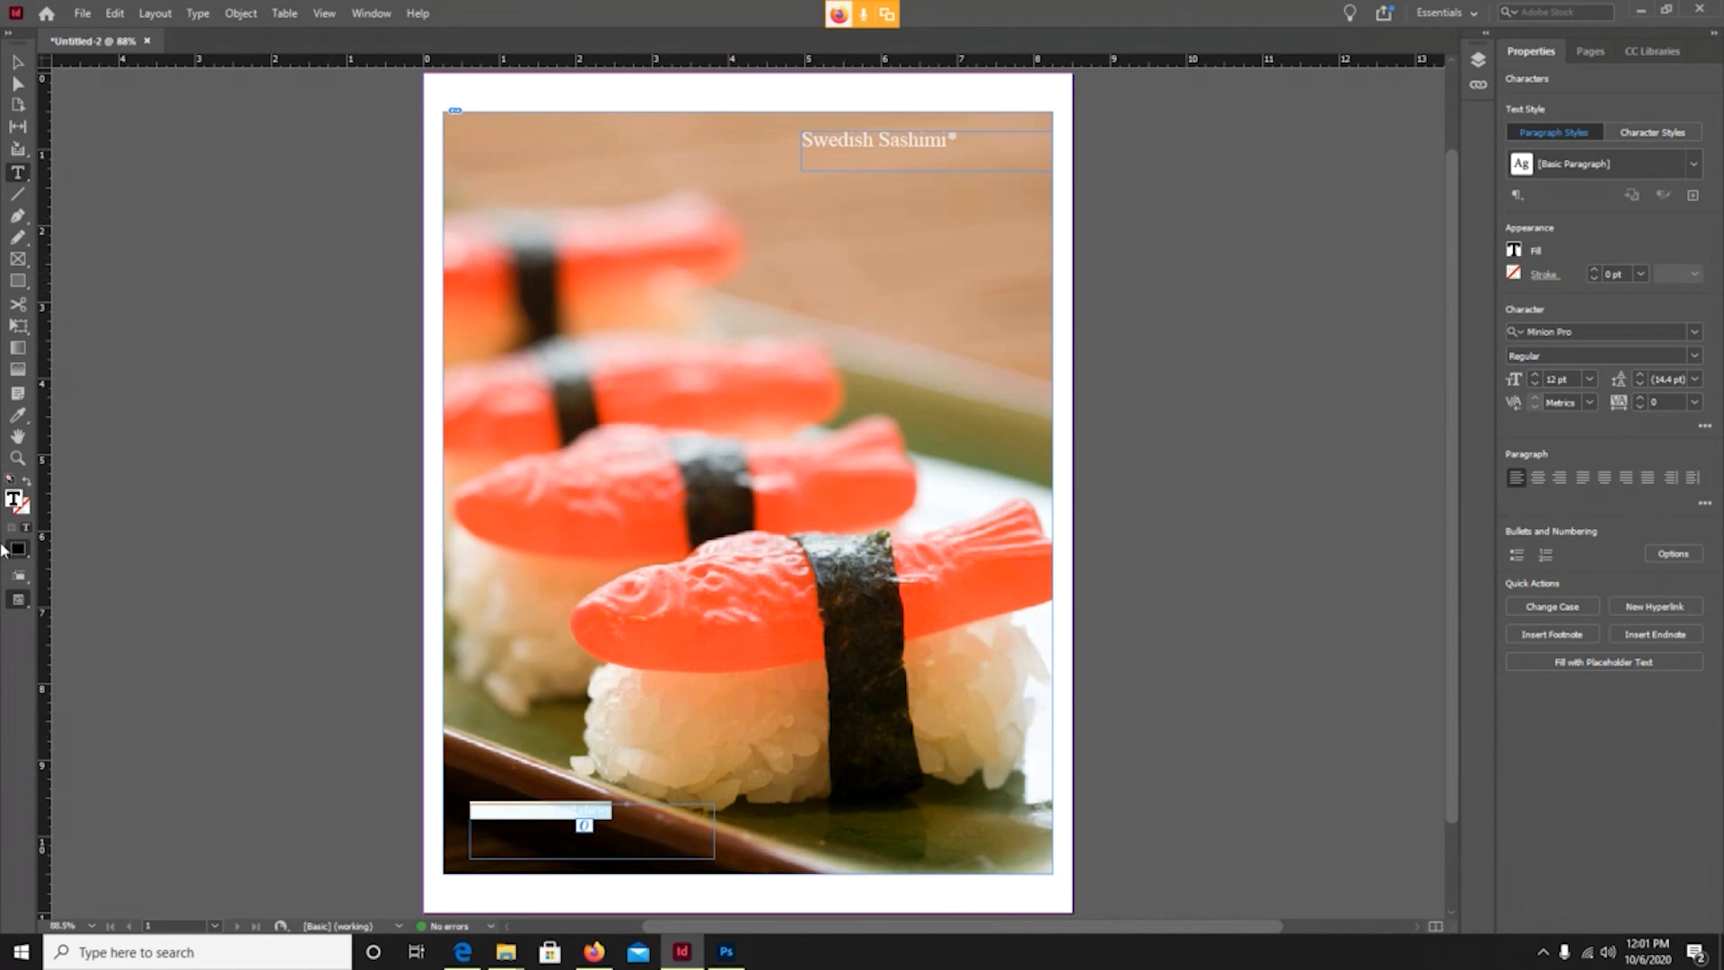
click(16, 414)
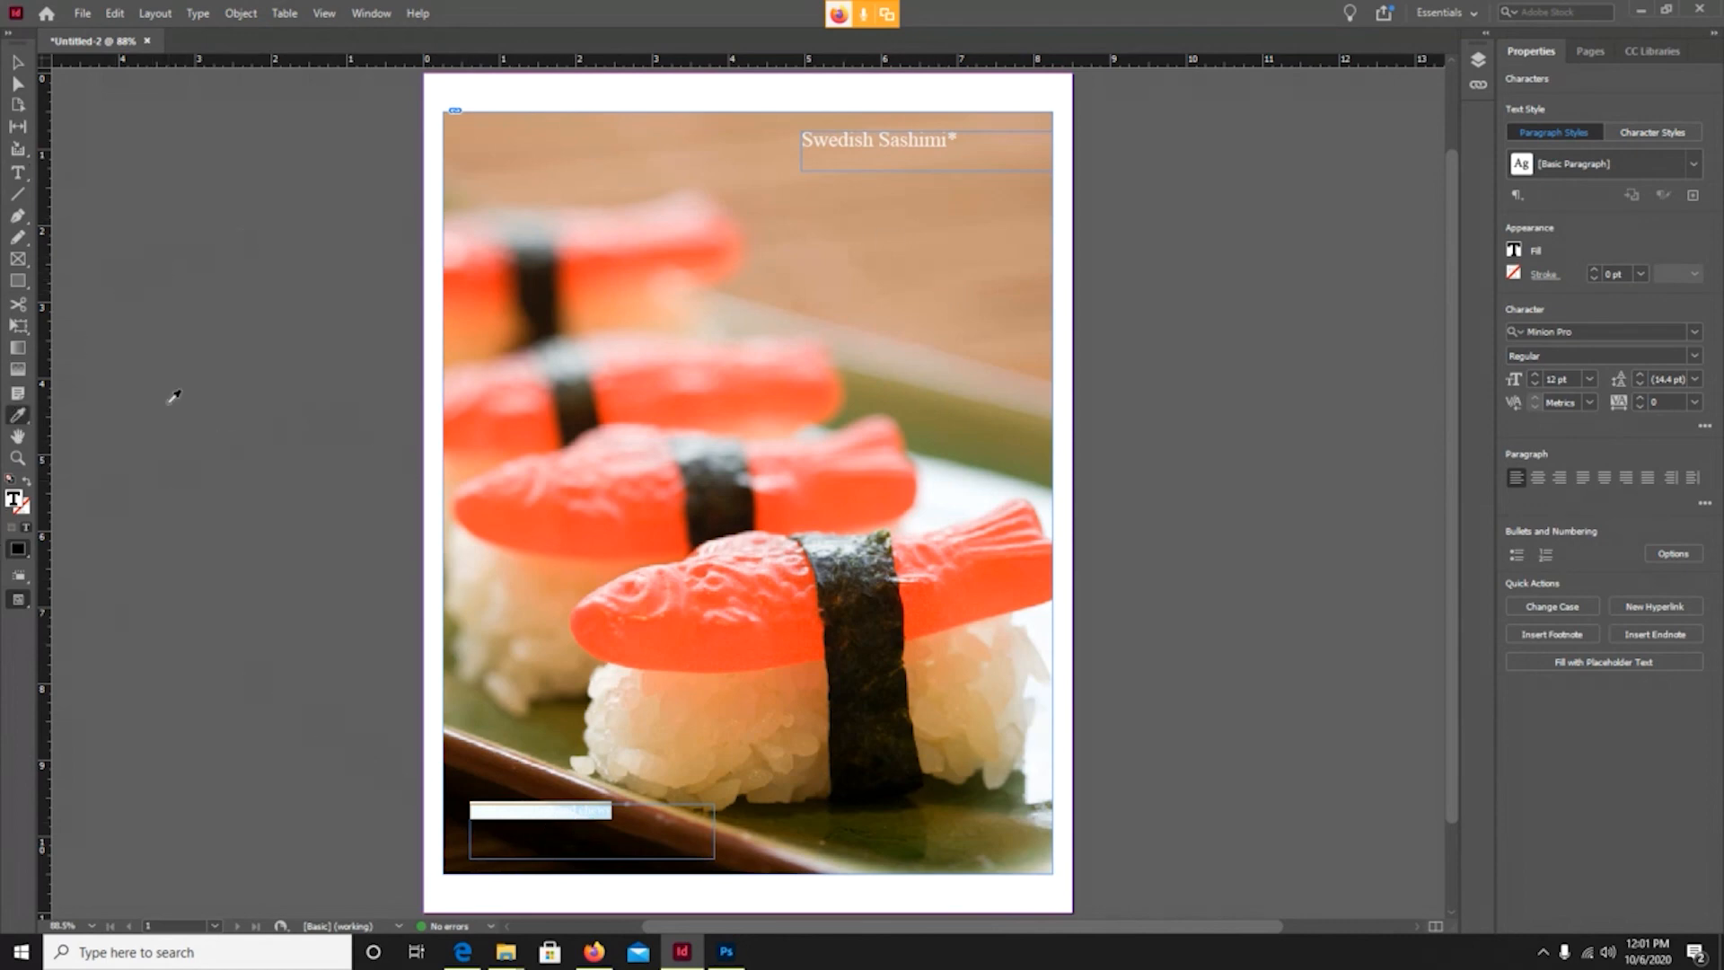
click(820, 133)
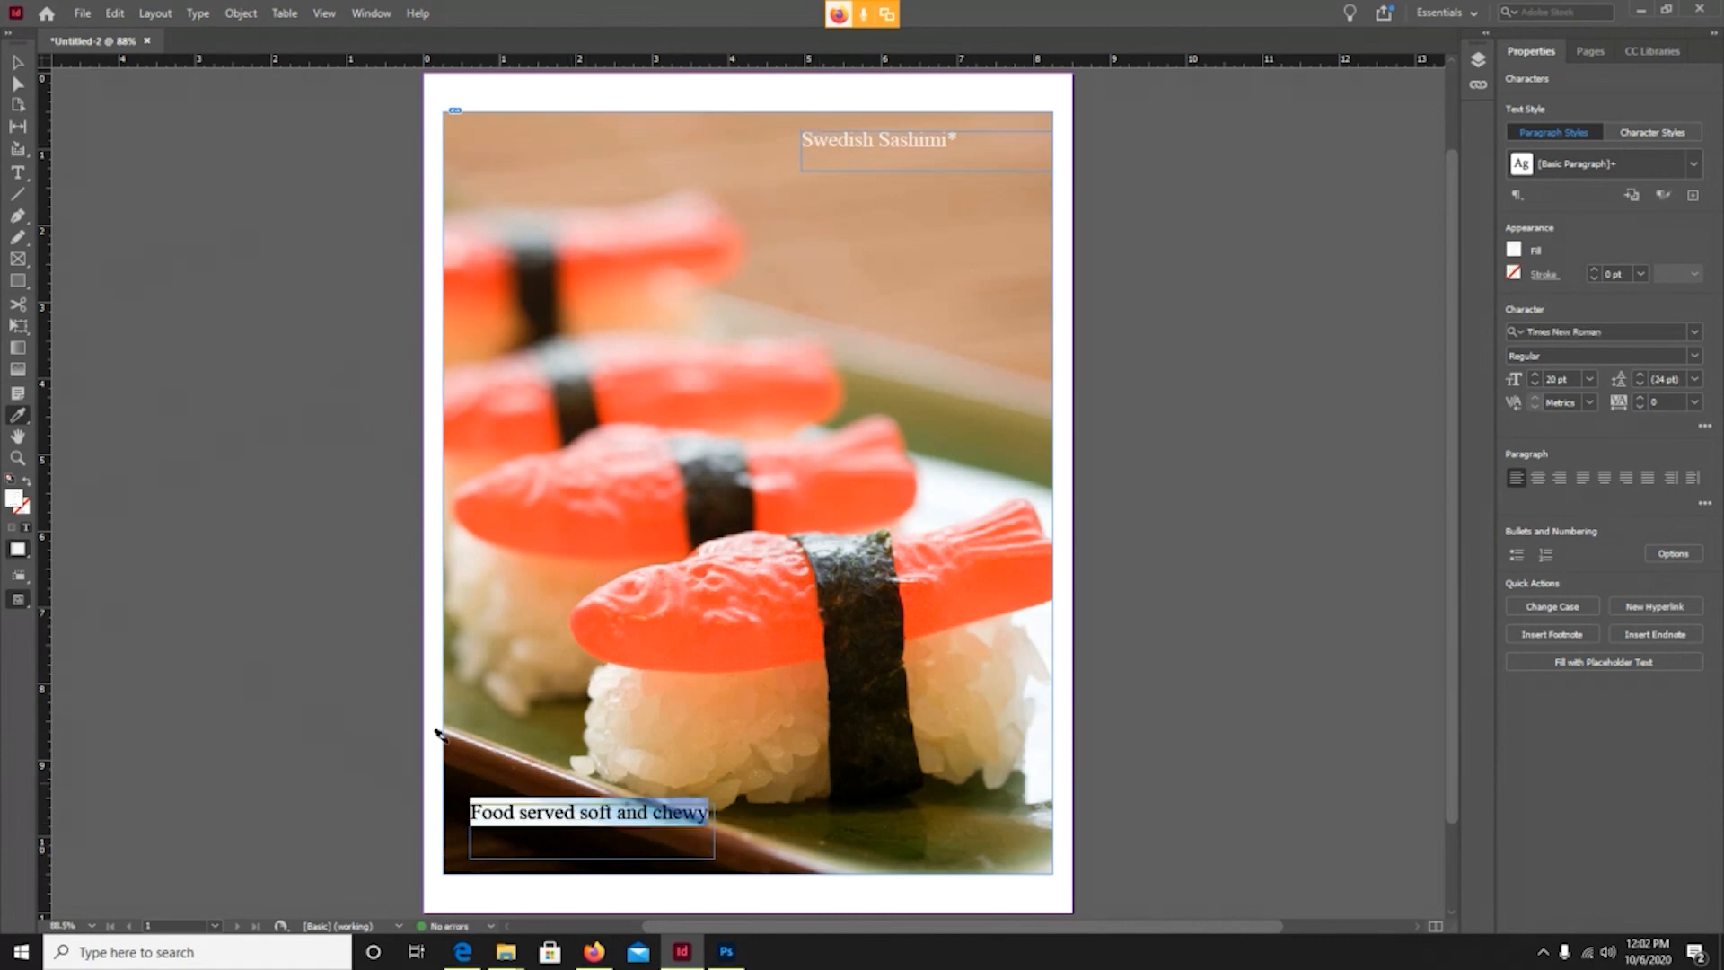
click(17, 174)
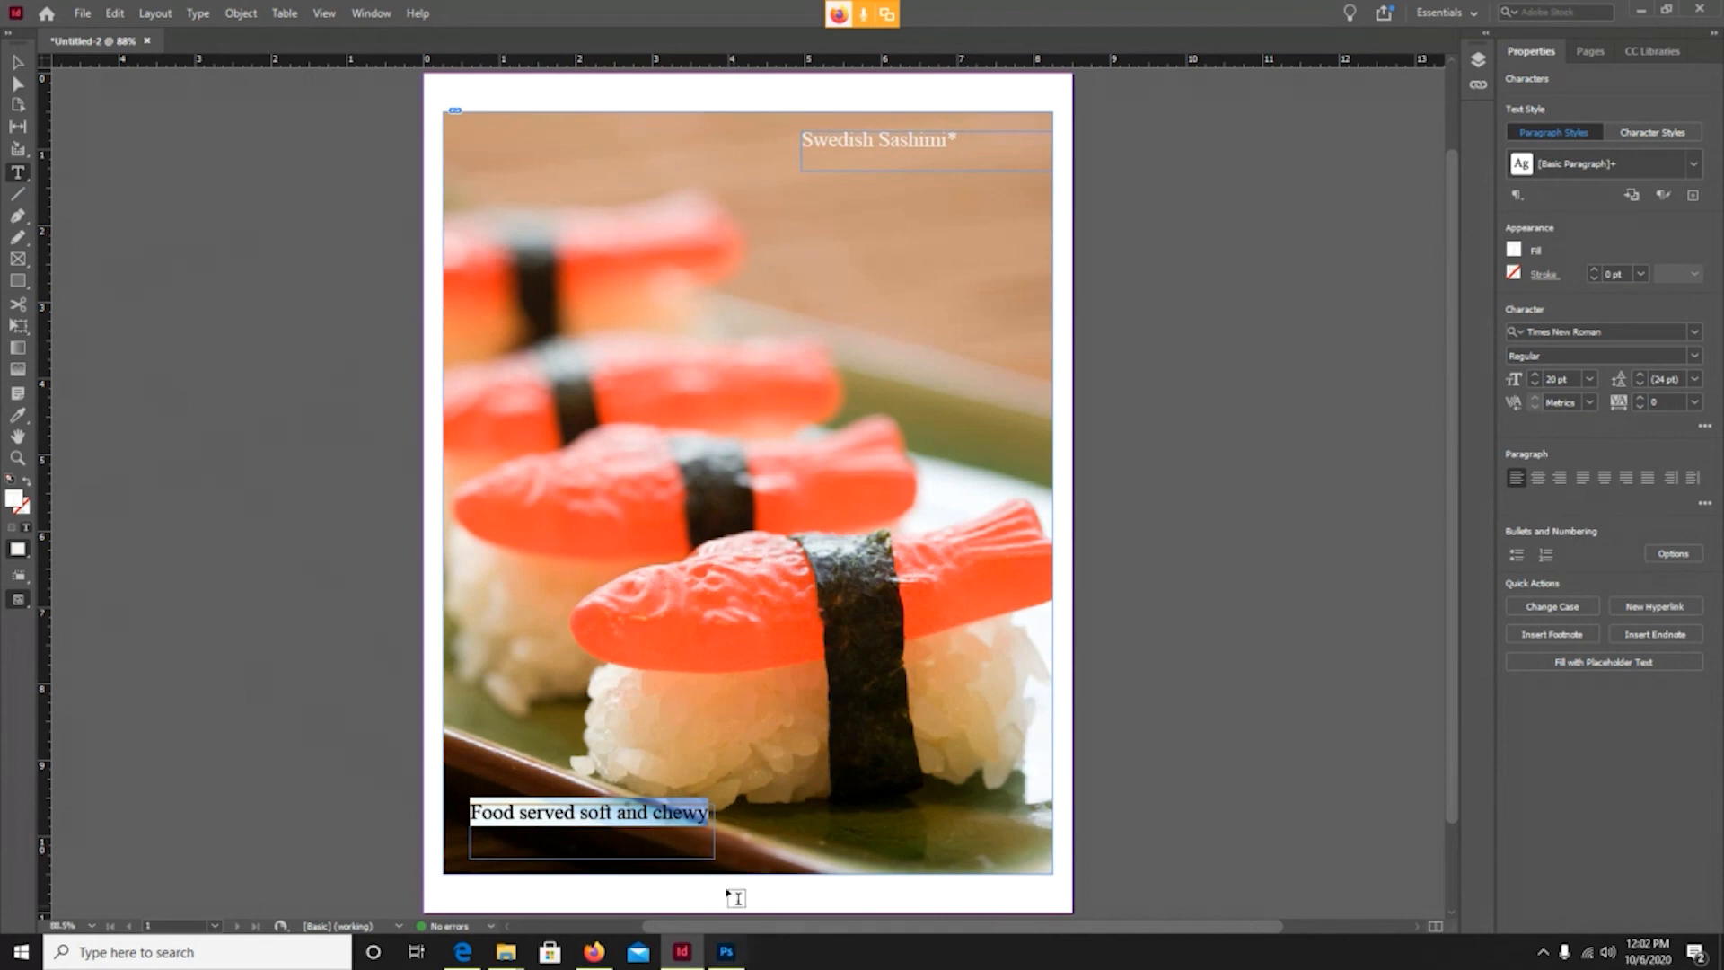
click(544, 811)
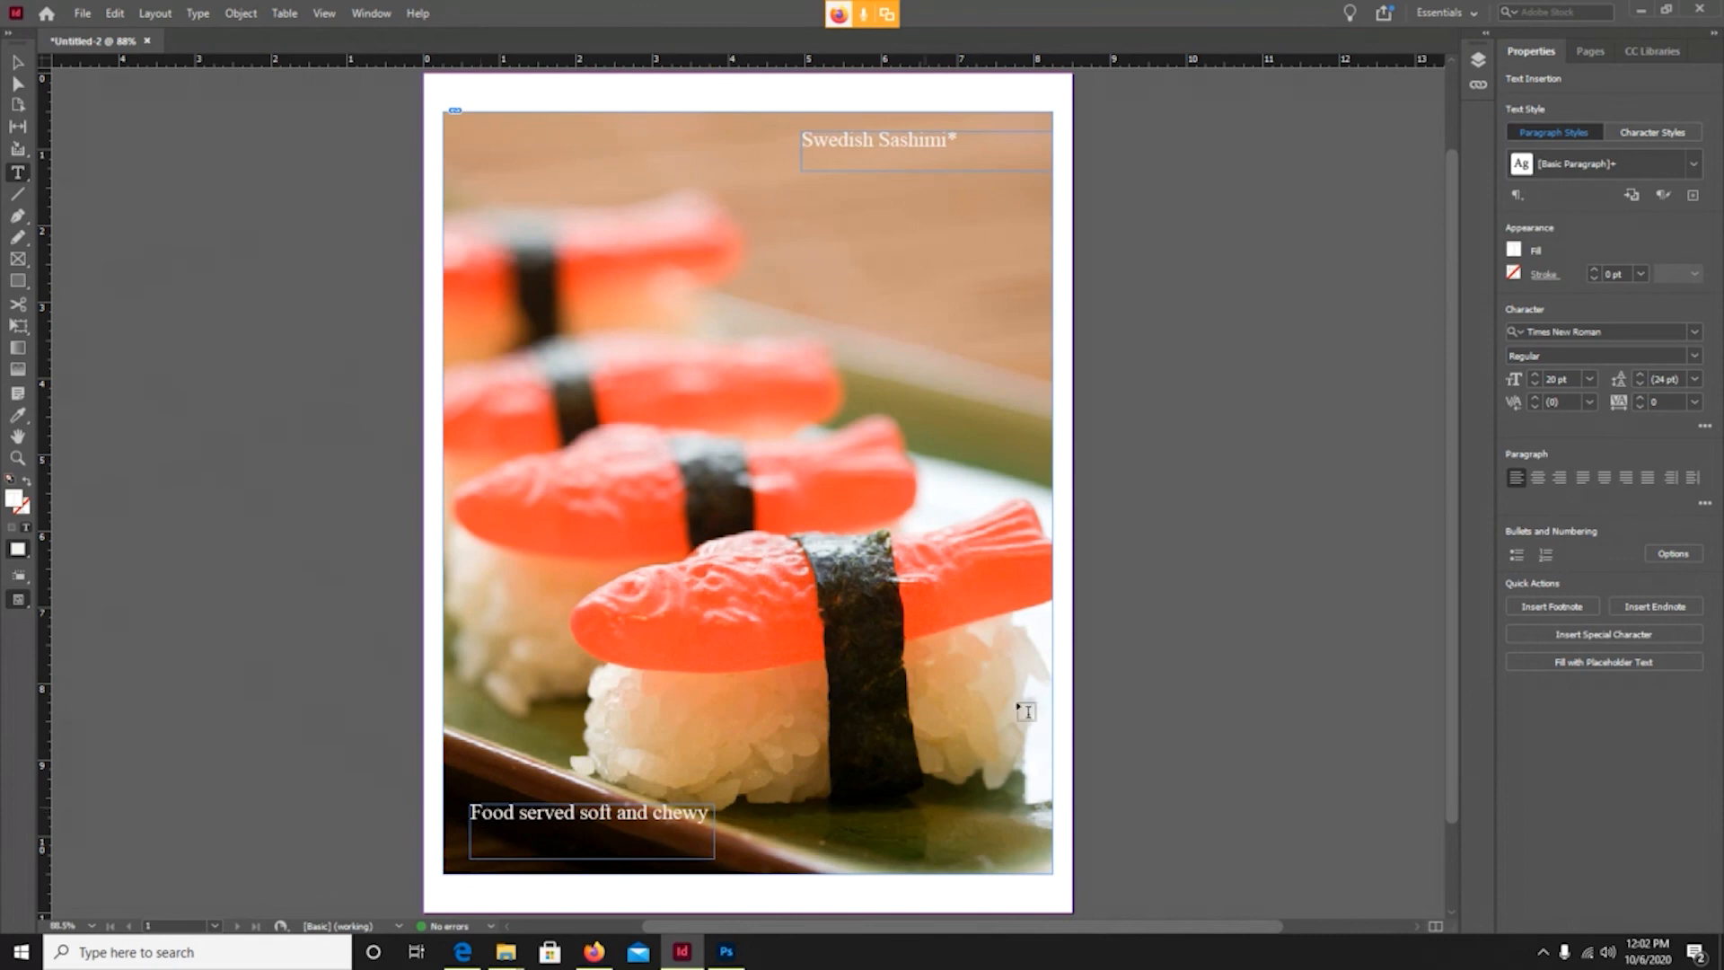
Set the font size of the whole "Food served soft and chewy" tagline to 12 pt, and deselect its frame.
click(1588, 379)
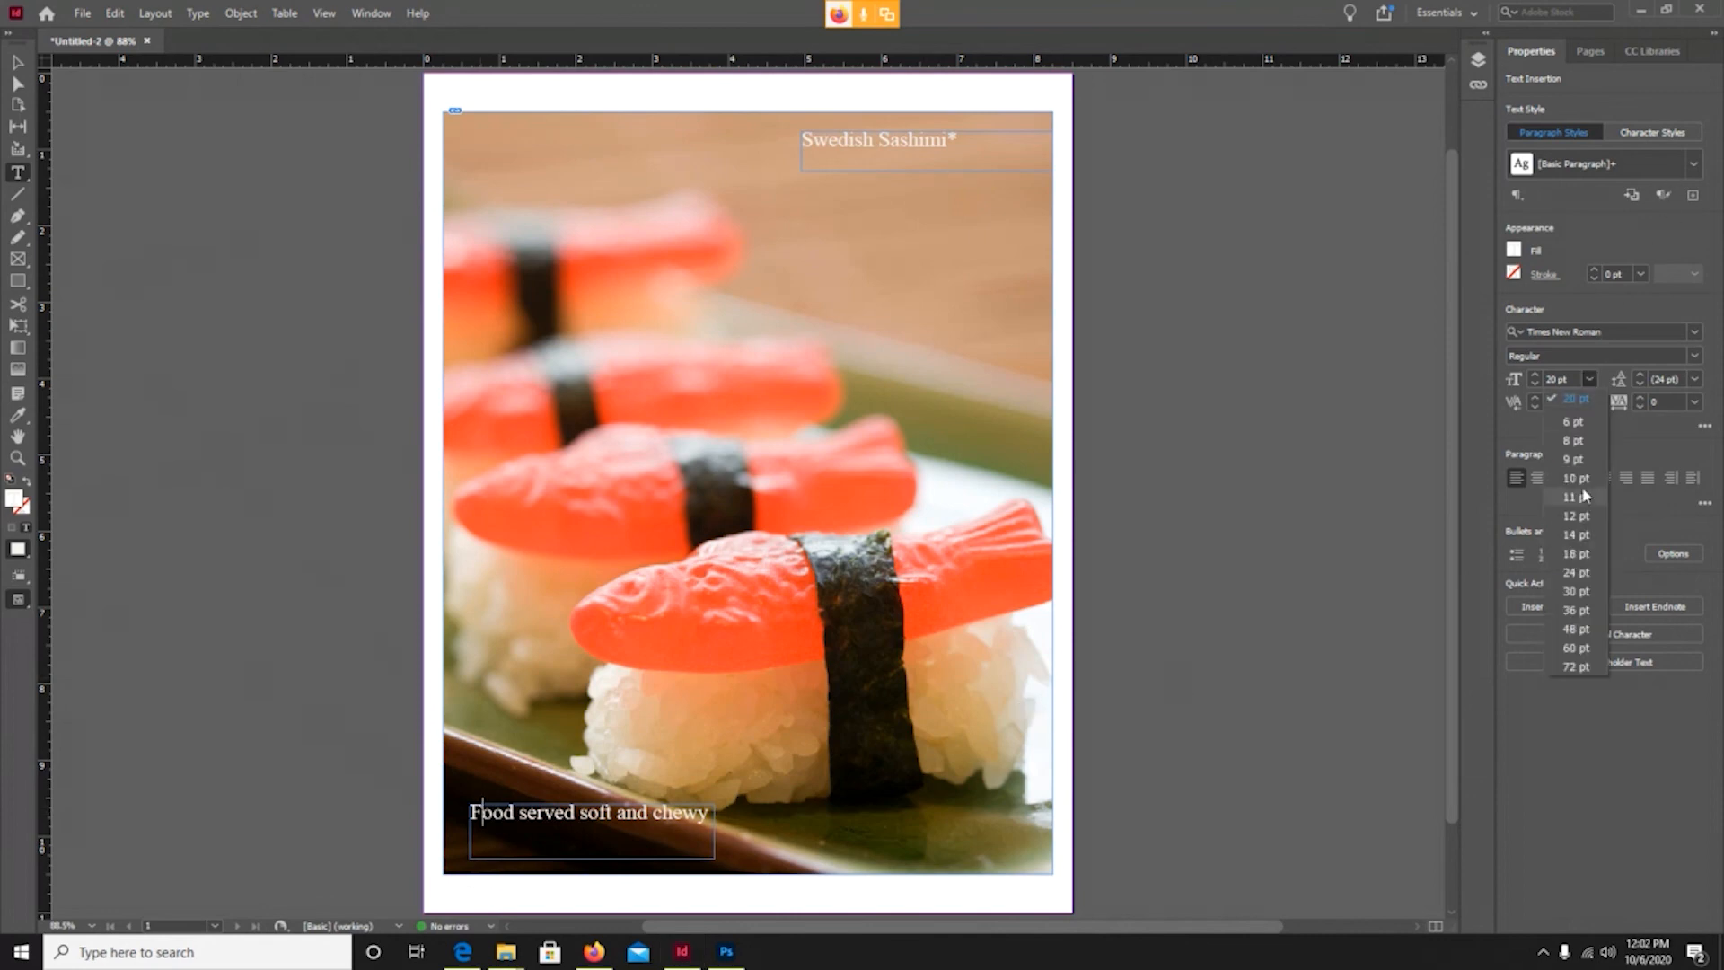
click(1577, 515)
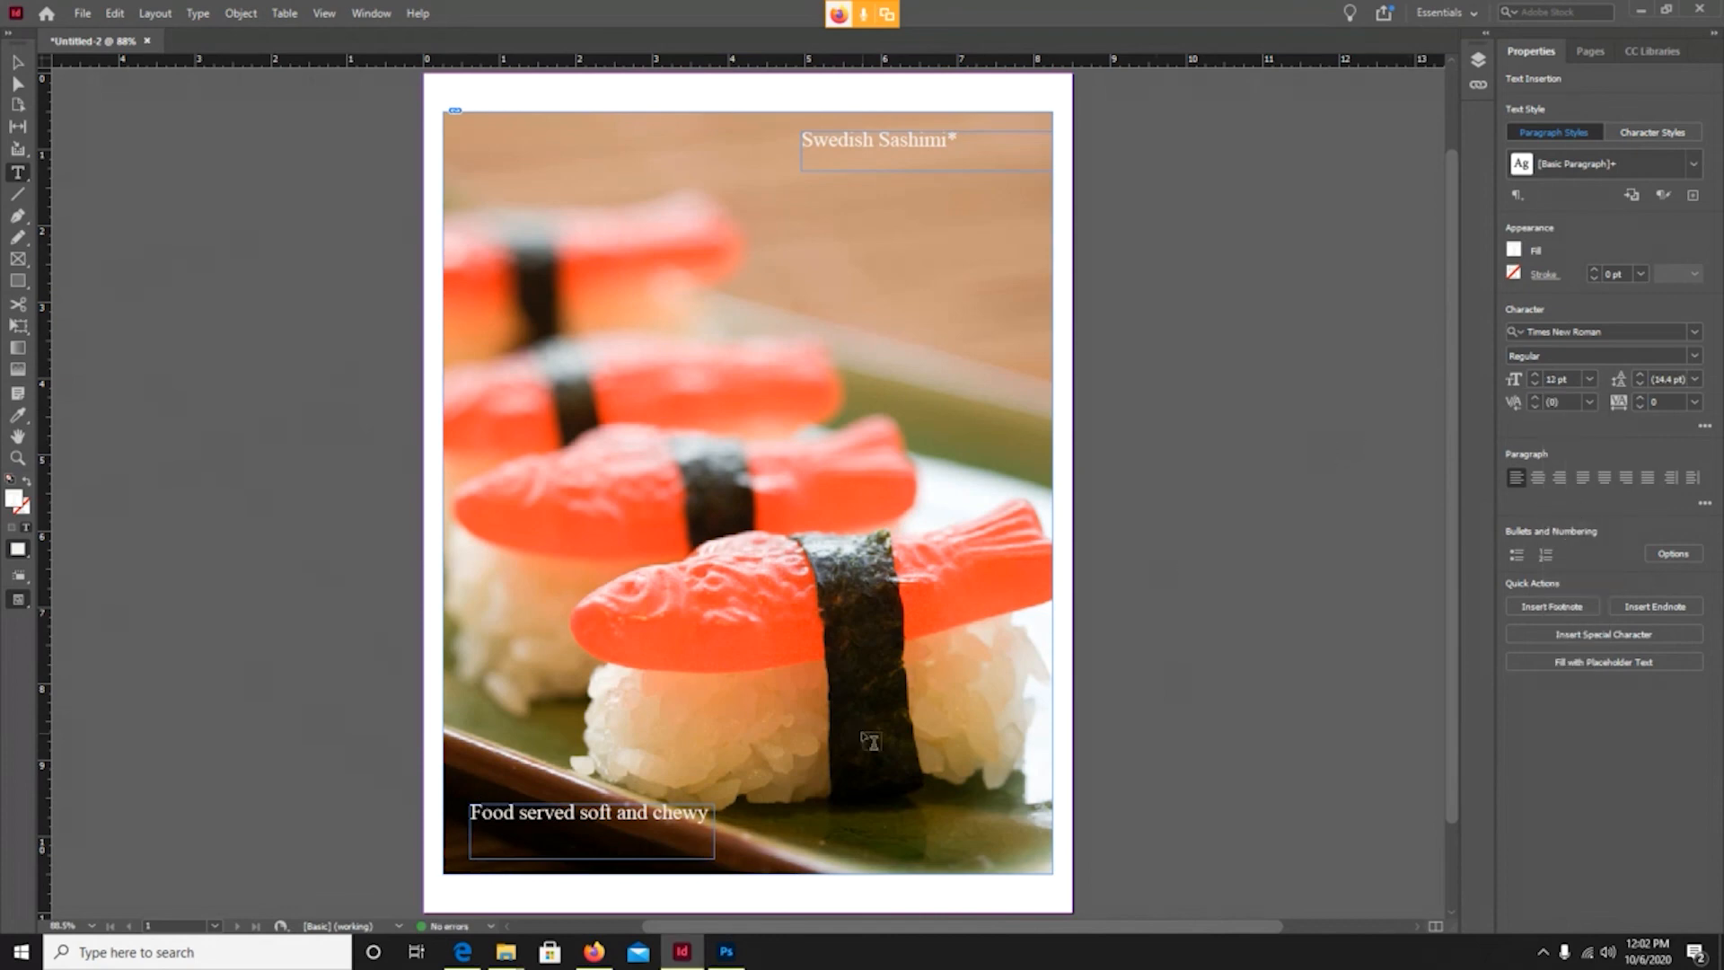
triple_click(588, 806)
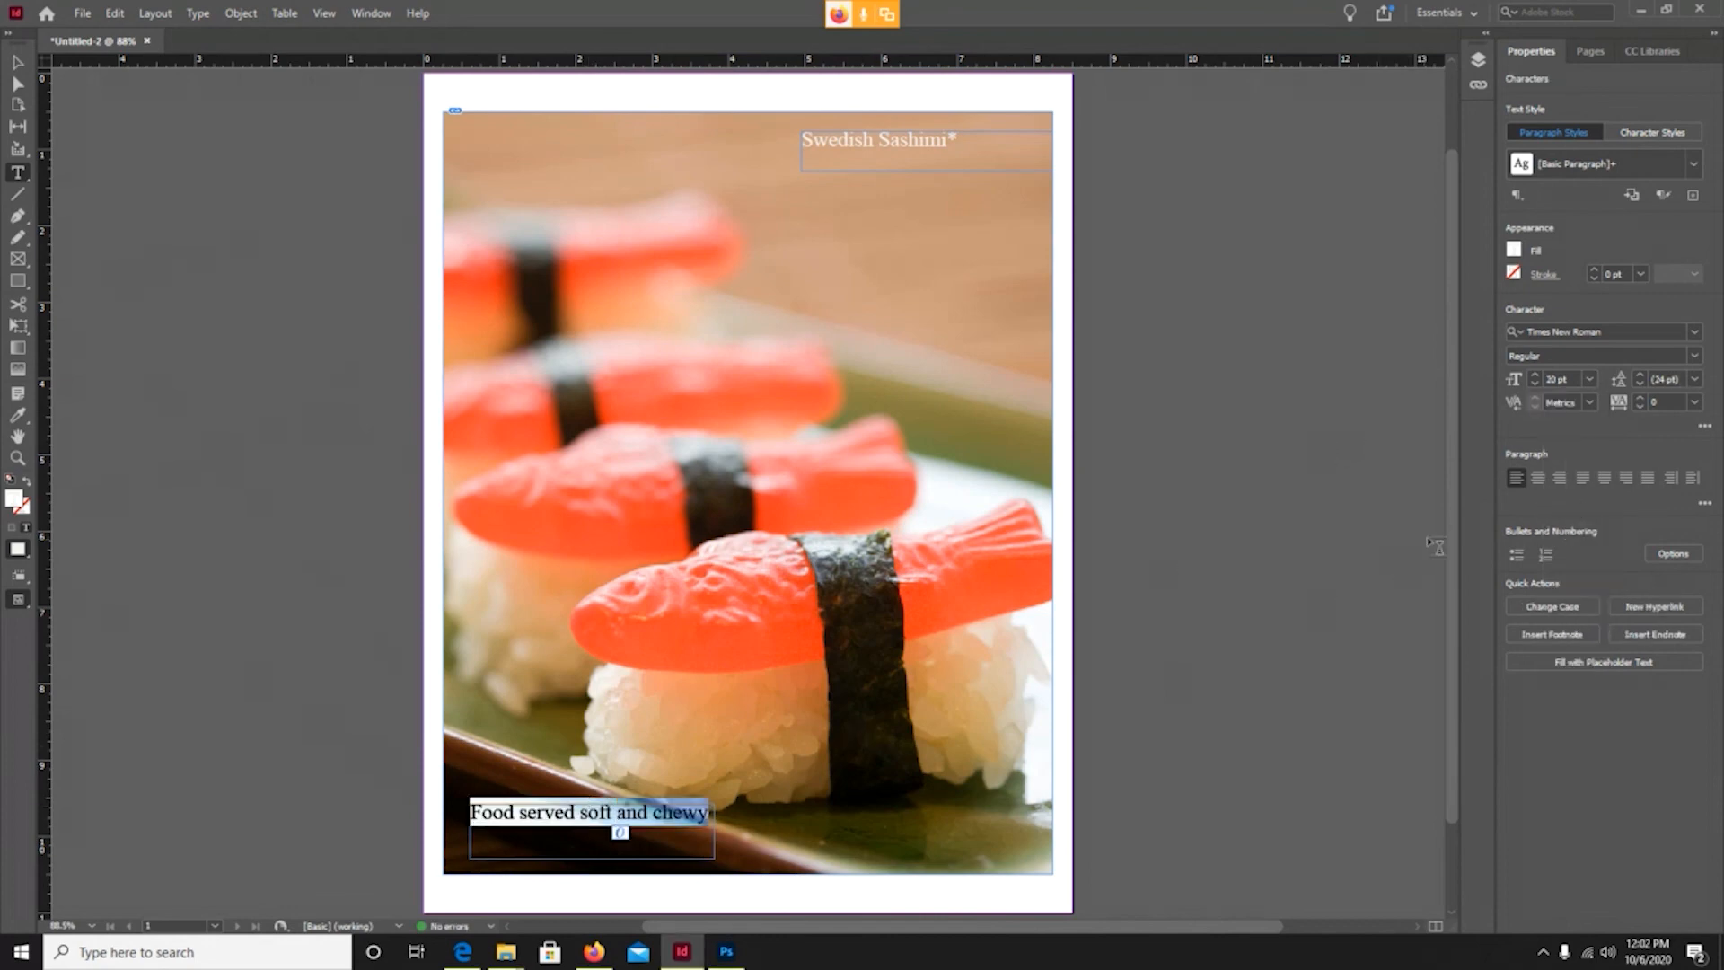
click(1588, 379)
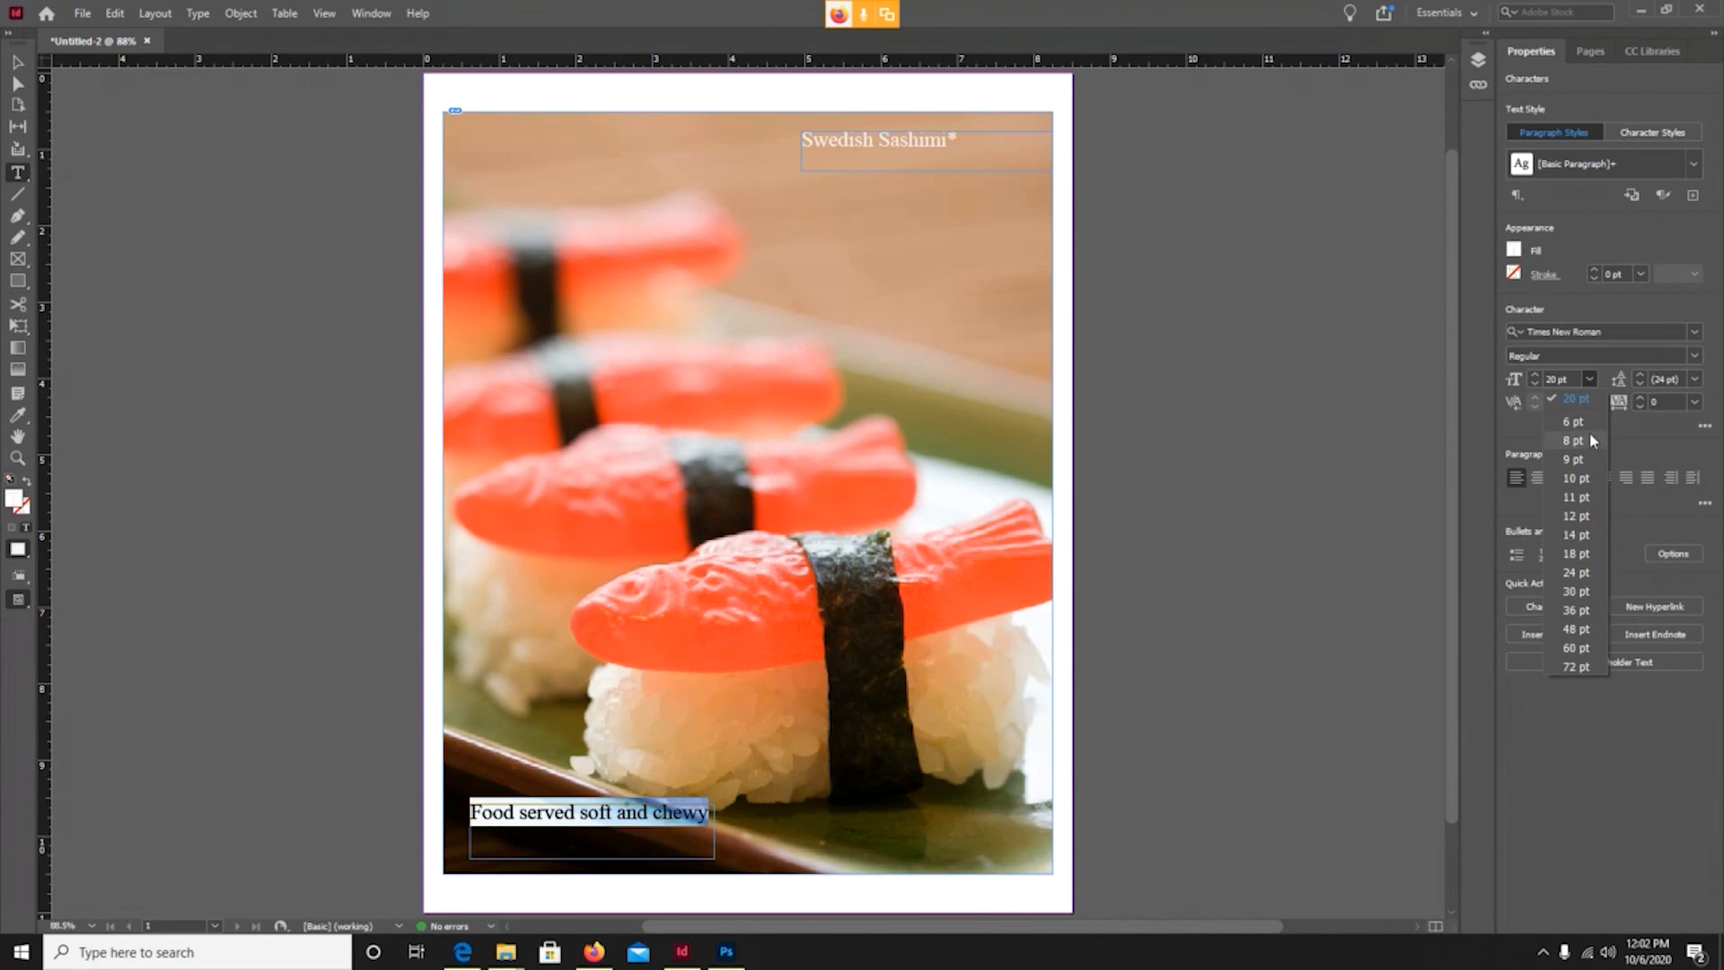
click(1576, 516)
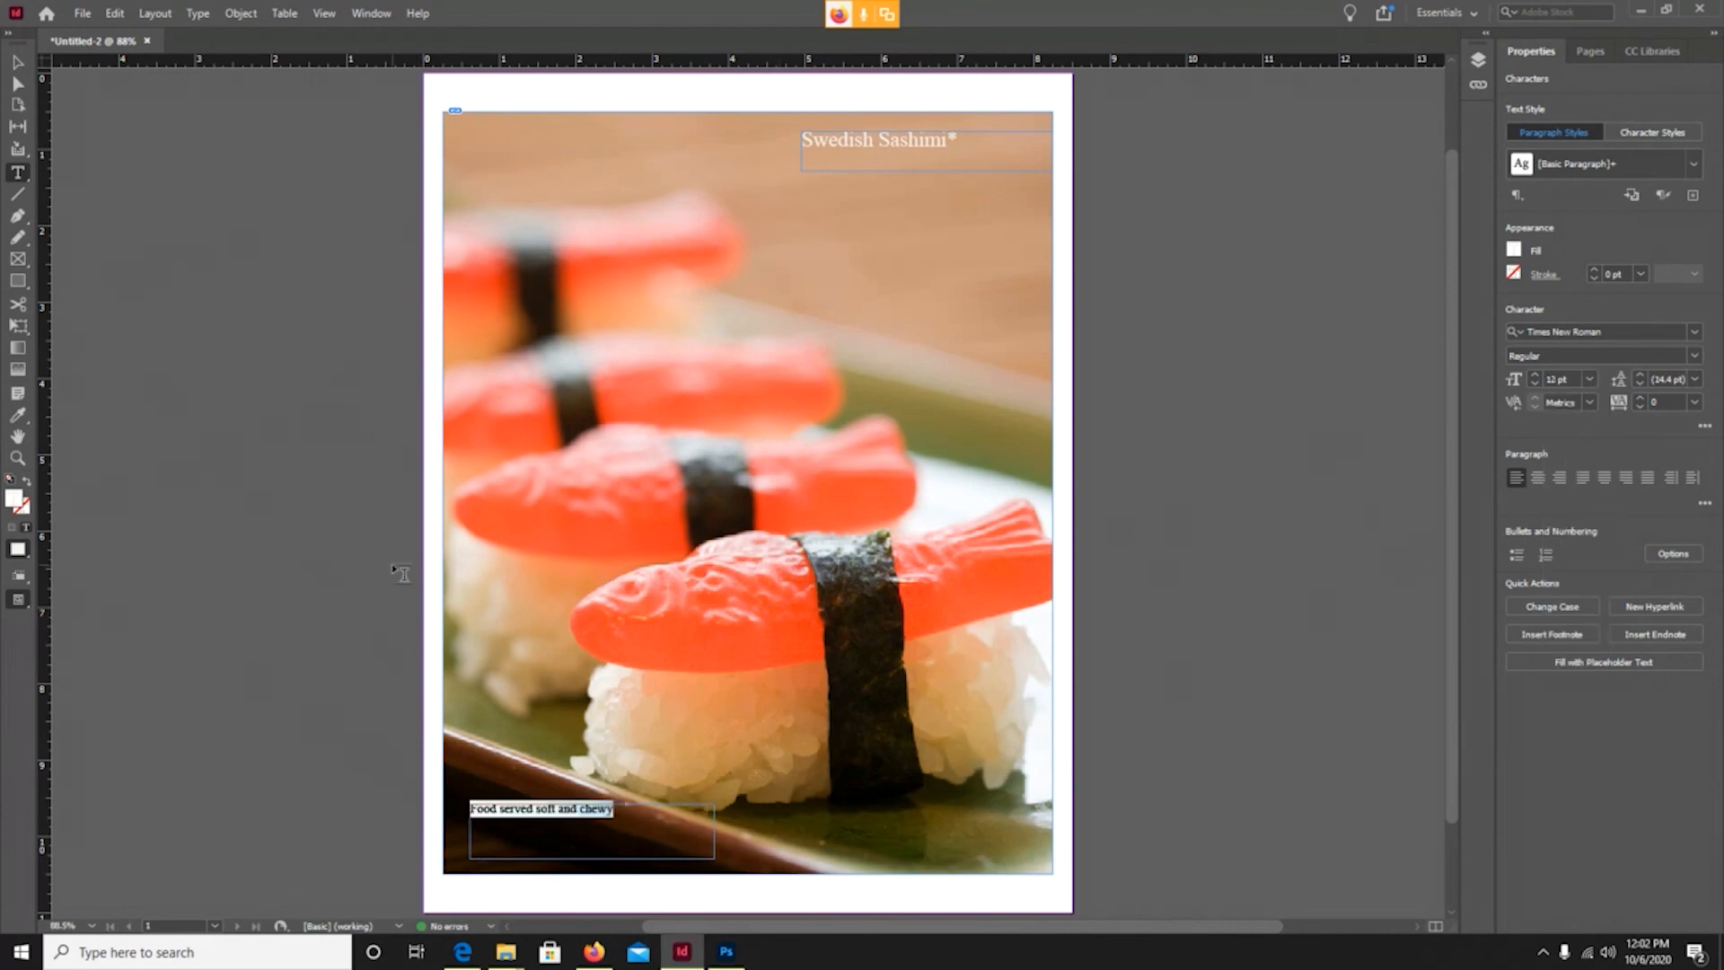
click(18, 66)
click(121, 172)
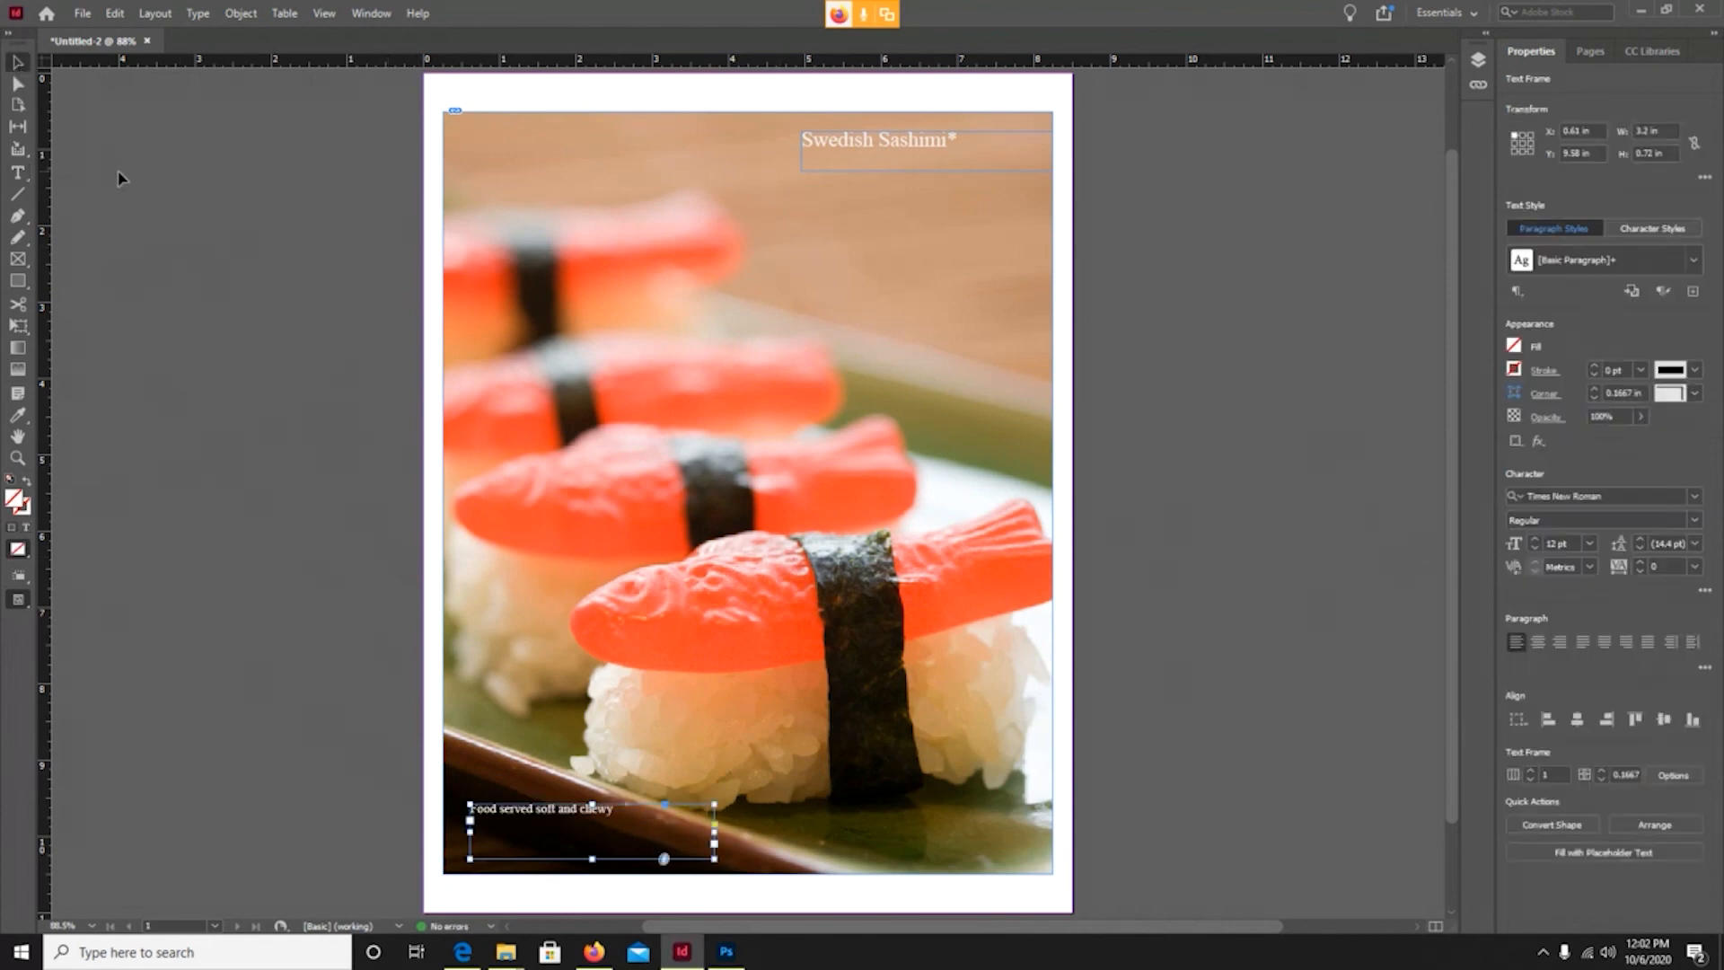
Check the ad with its headline and tagline in Presentation screen mode, and return to editing.
click(371, 12)
click(324, 13)
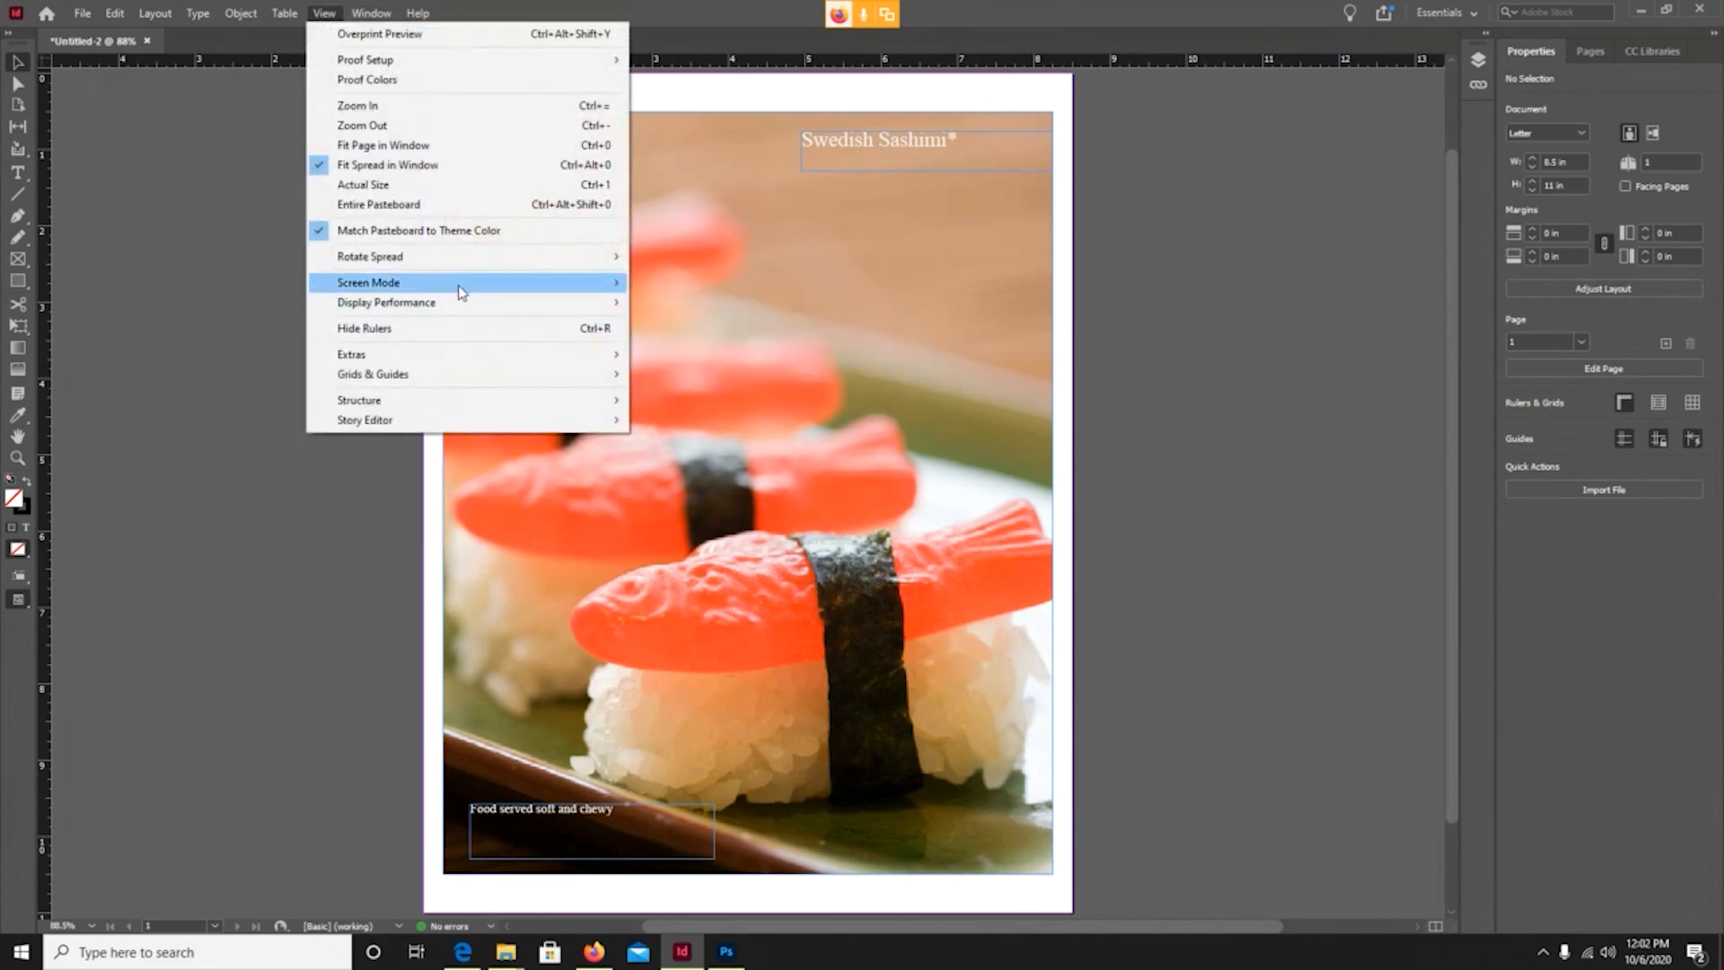
click(710, 367)
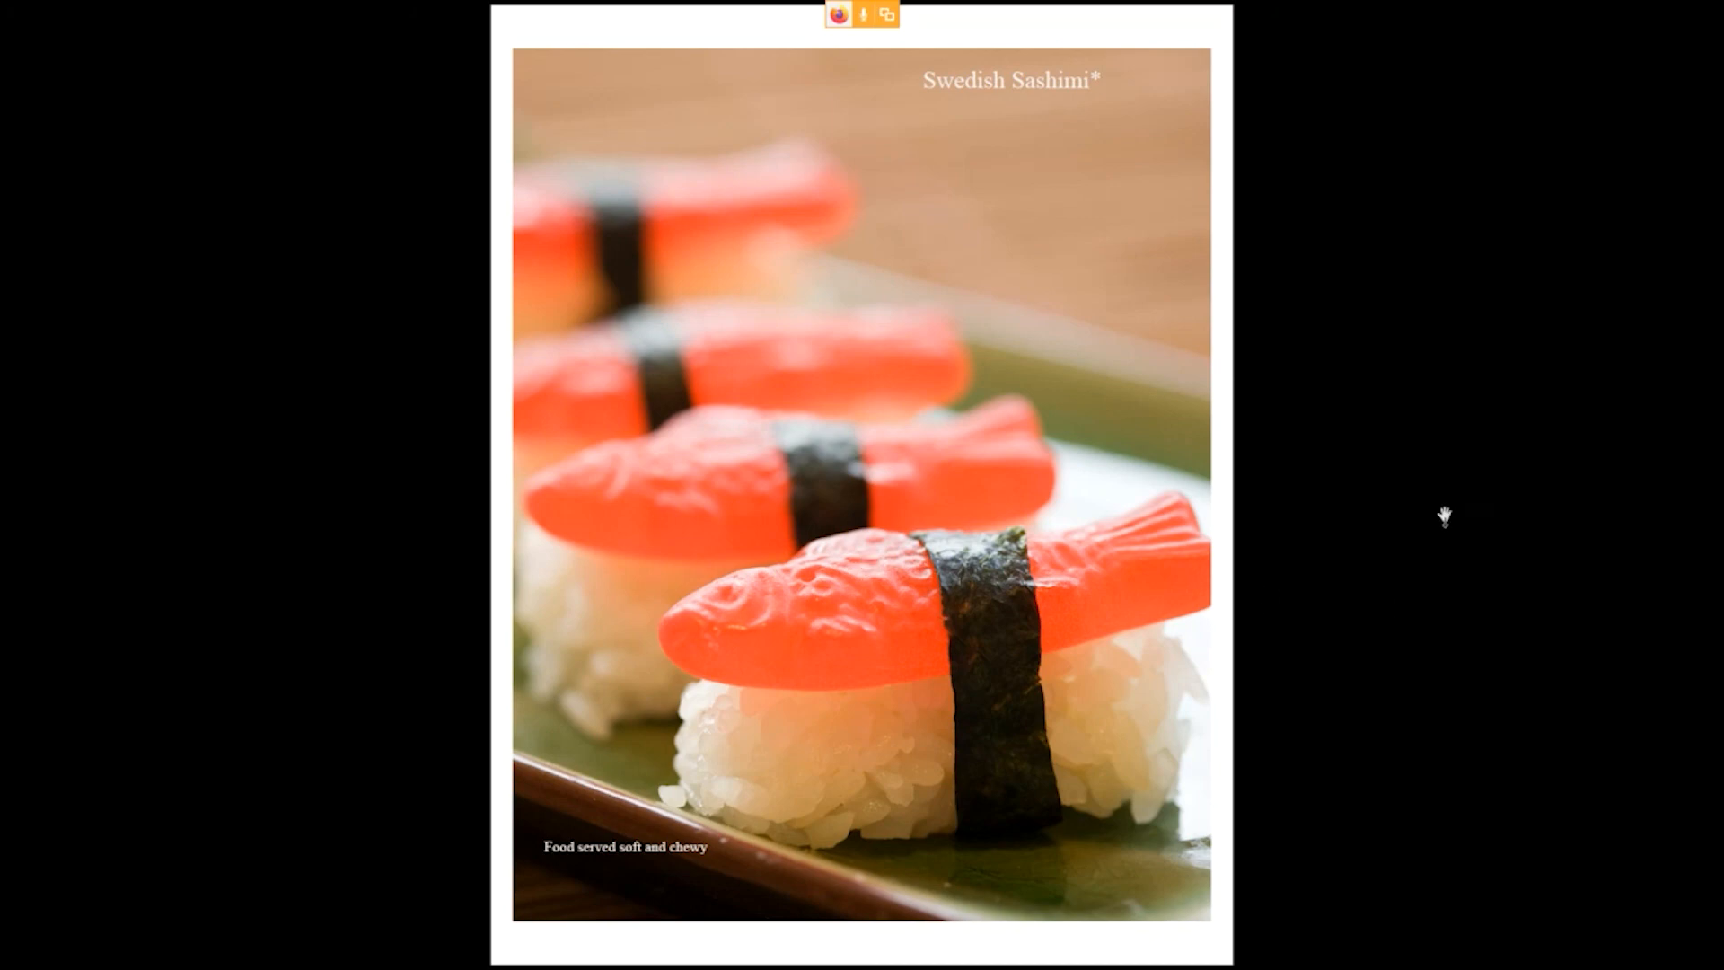
key(Escape)
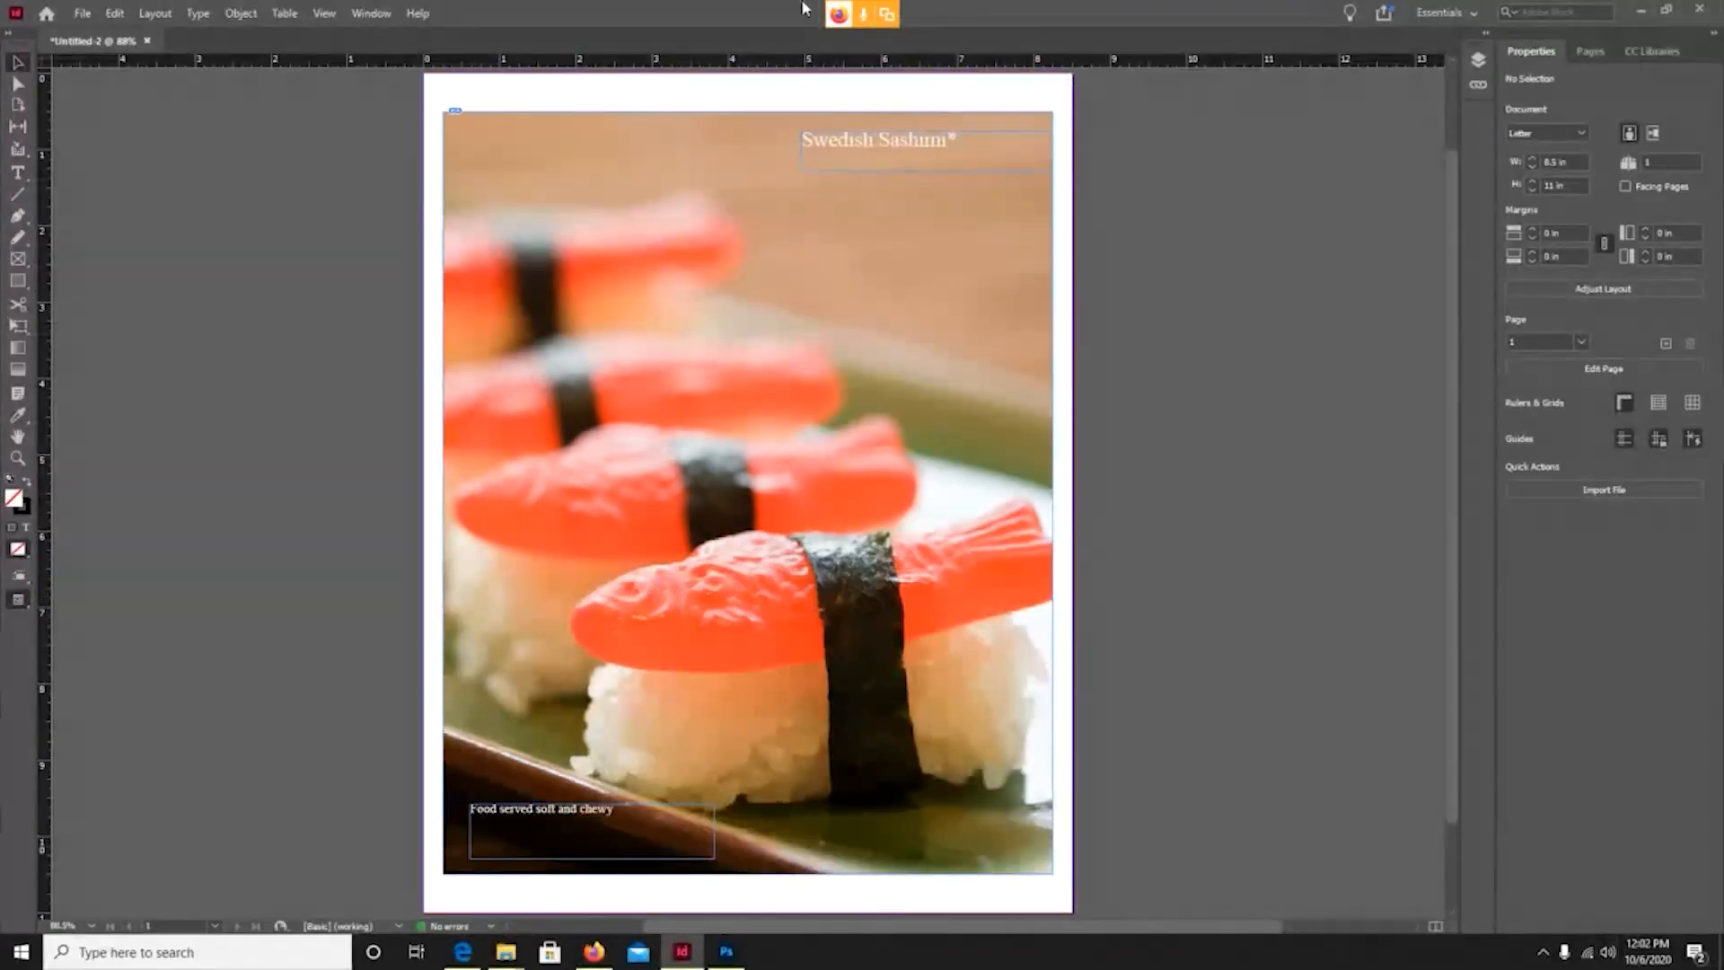
Save the document as Fishy in the Documents folder, as an InDesign 2020 document.
click(81, 13)
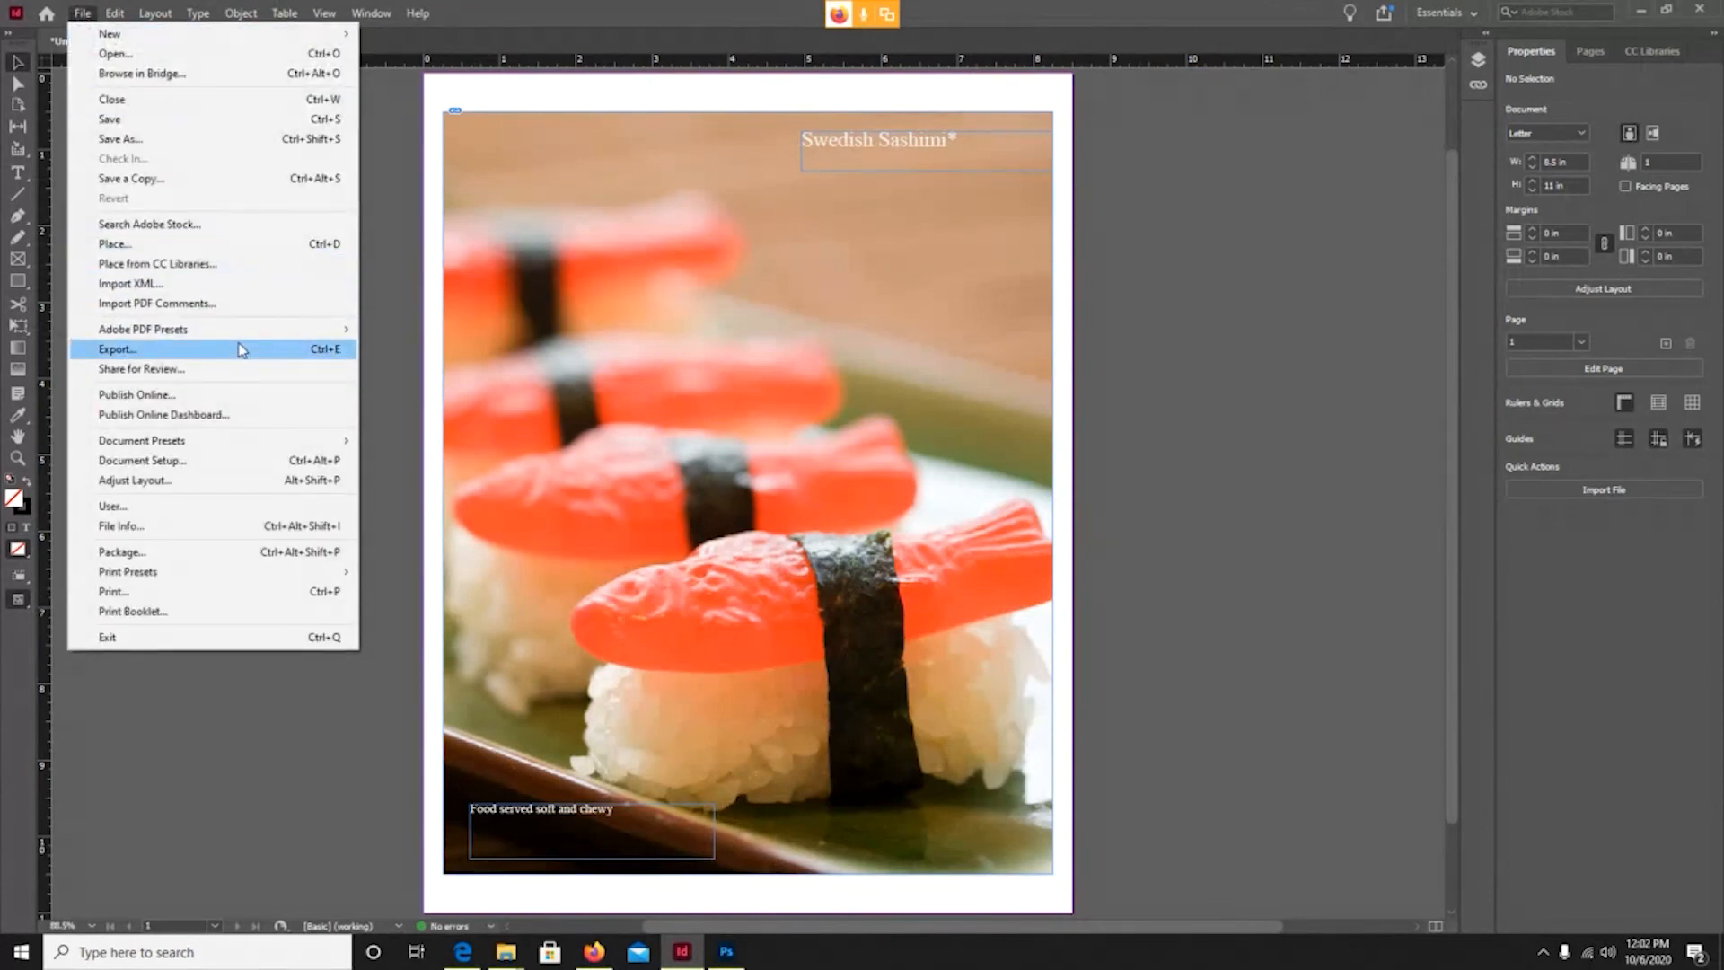
click(289, 137)
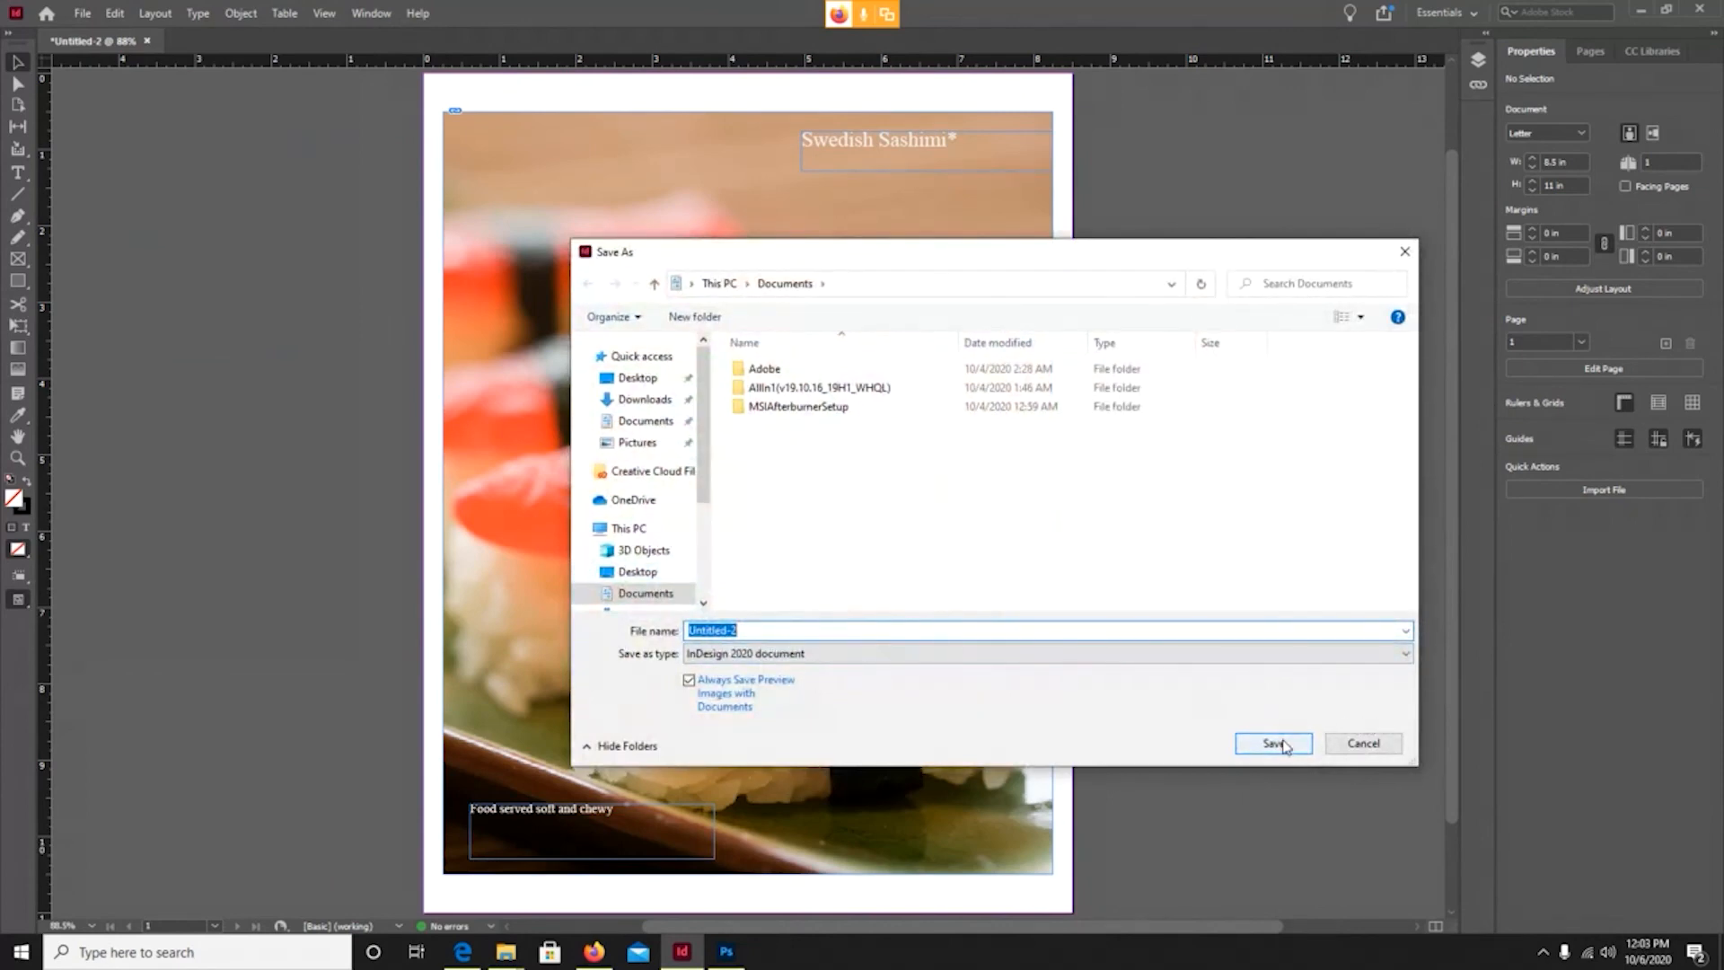
text(Fishy)
click(1261, 744)
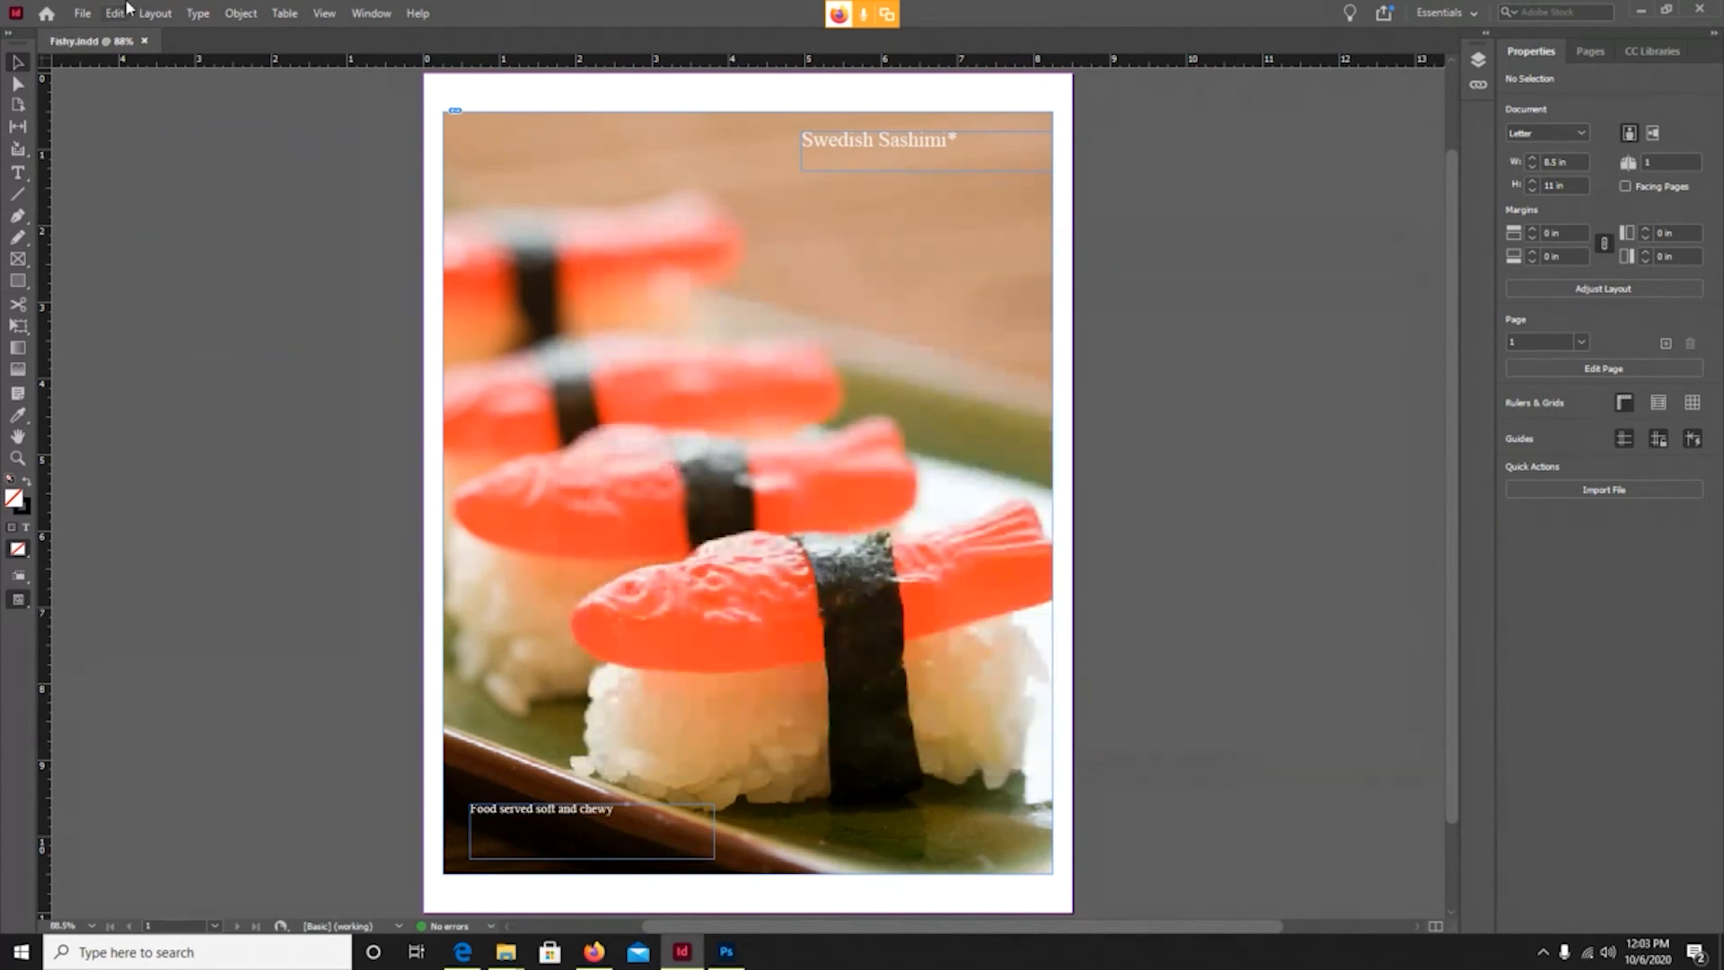
Export the document as the Adobe PDF (Print) file Fishy in Documents, using the High Quality Print preset.
click(82, 14)
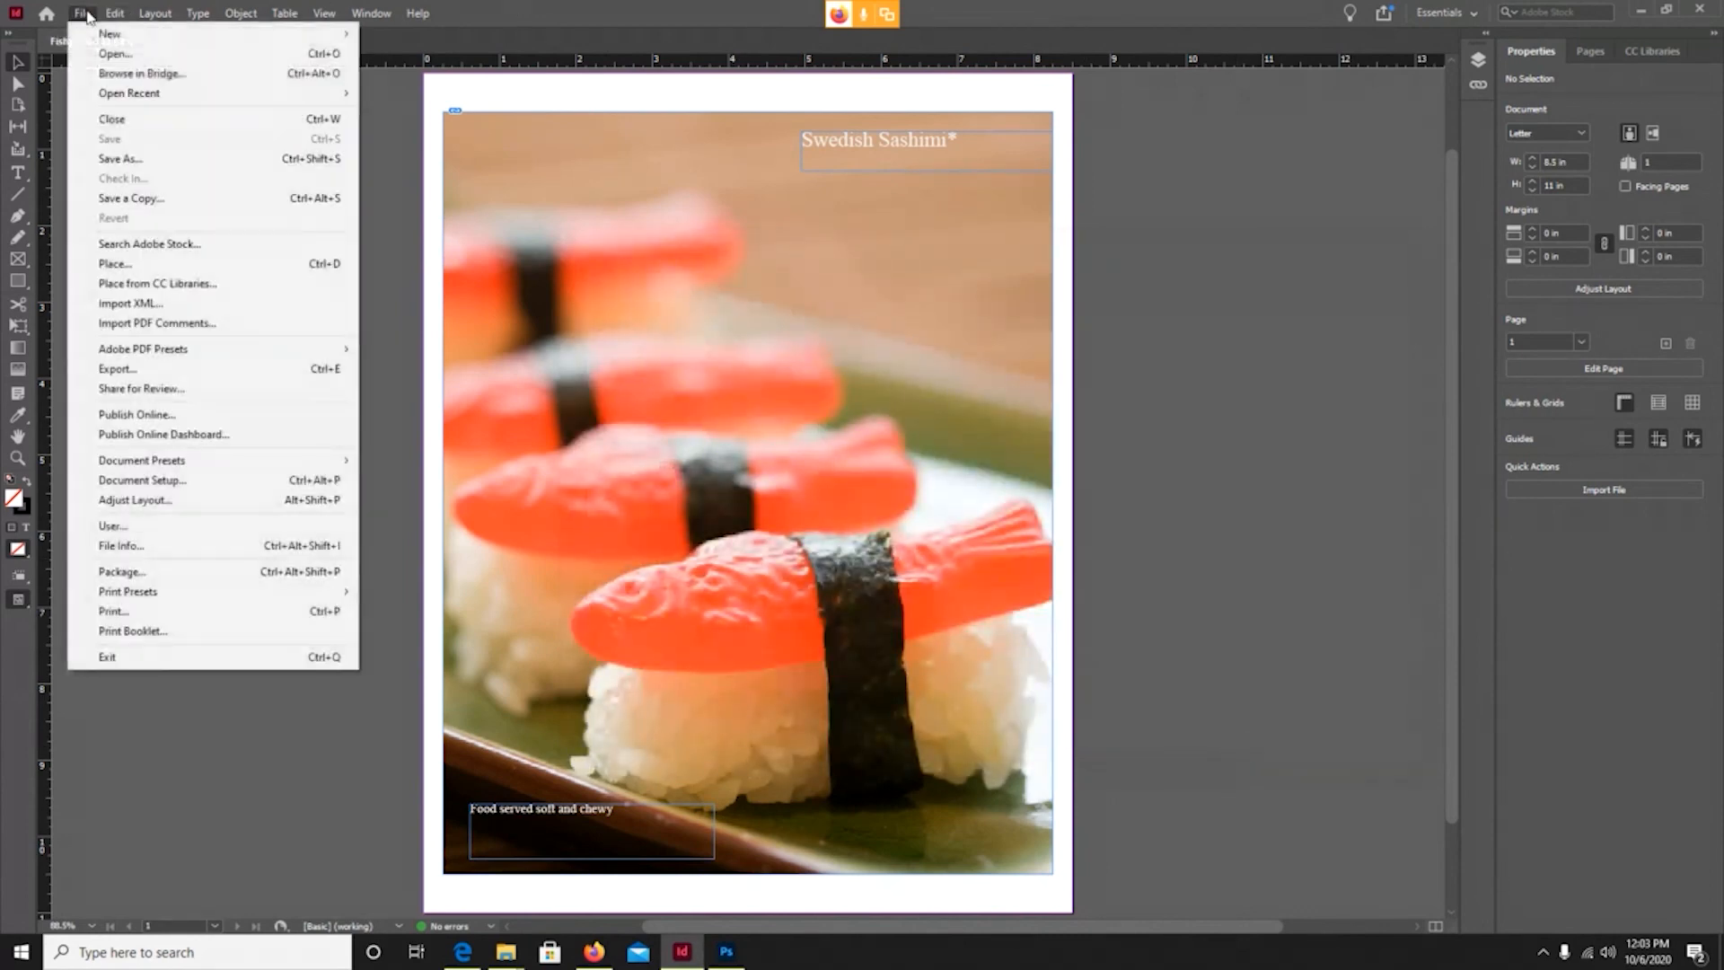
click(192, 369)
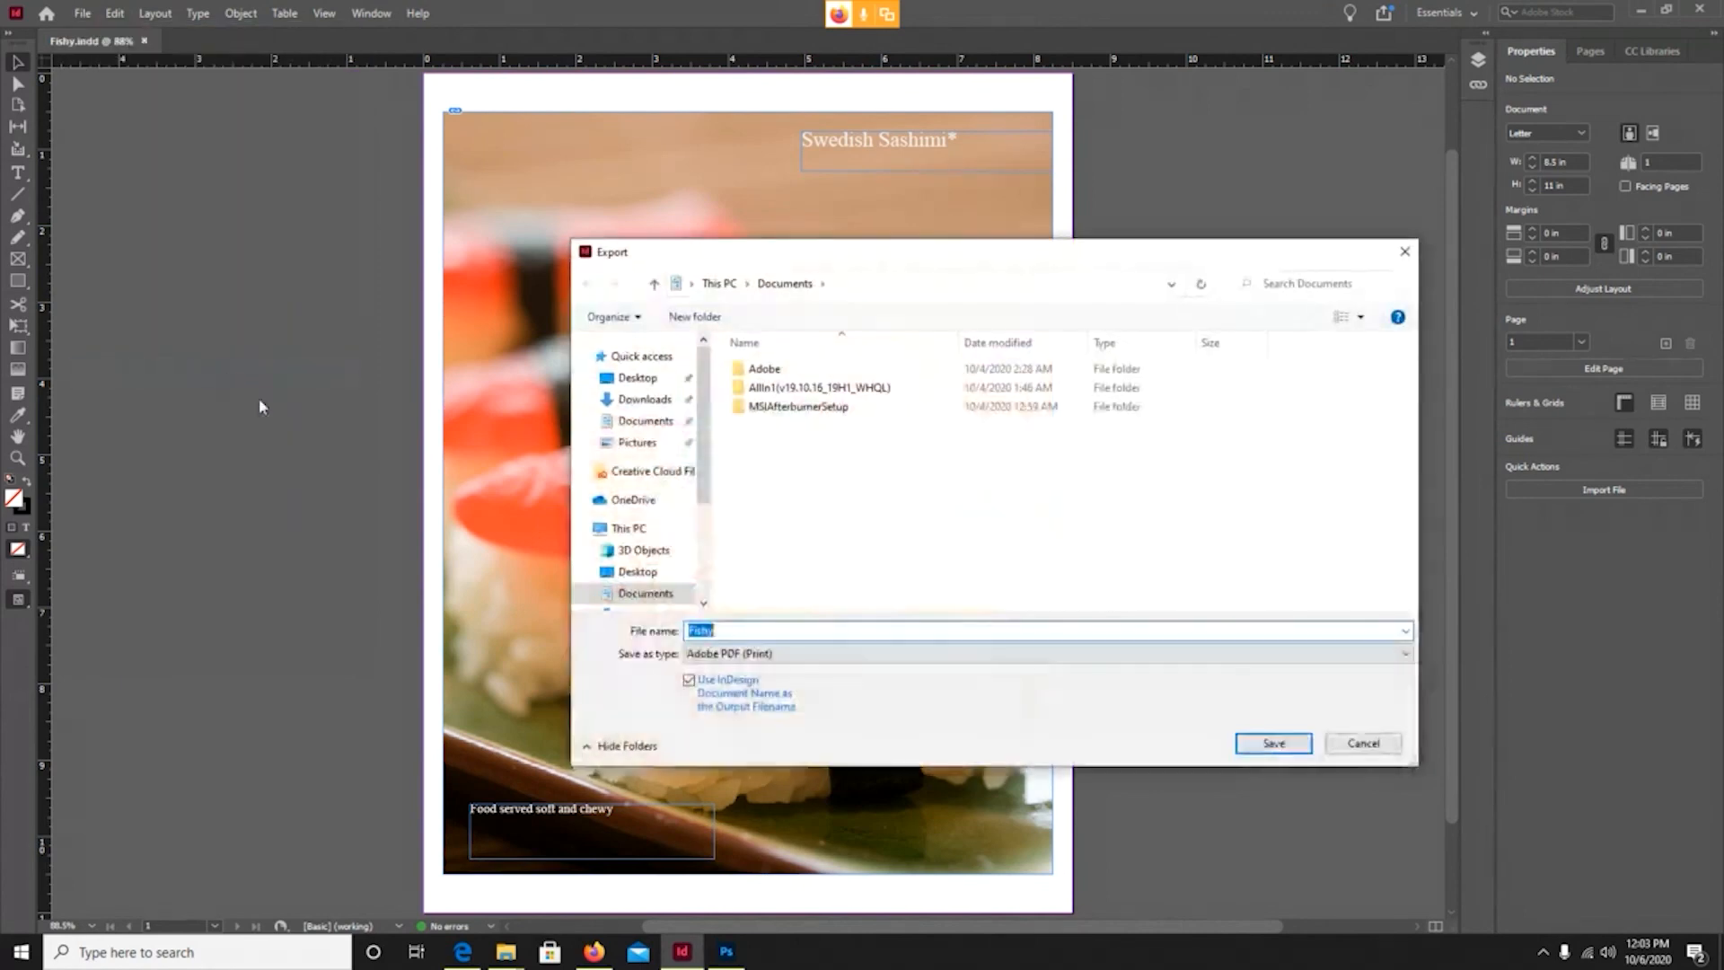
click(915, 660)
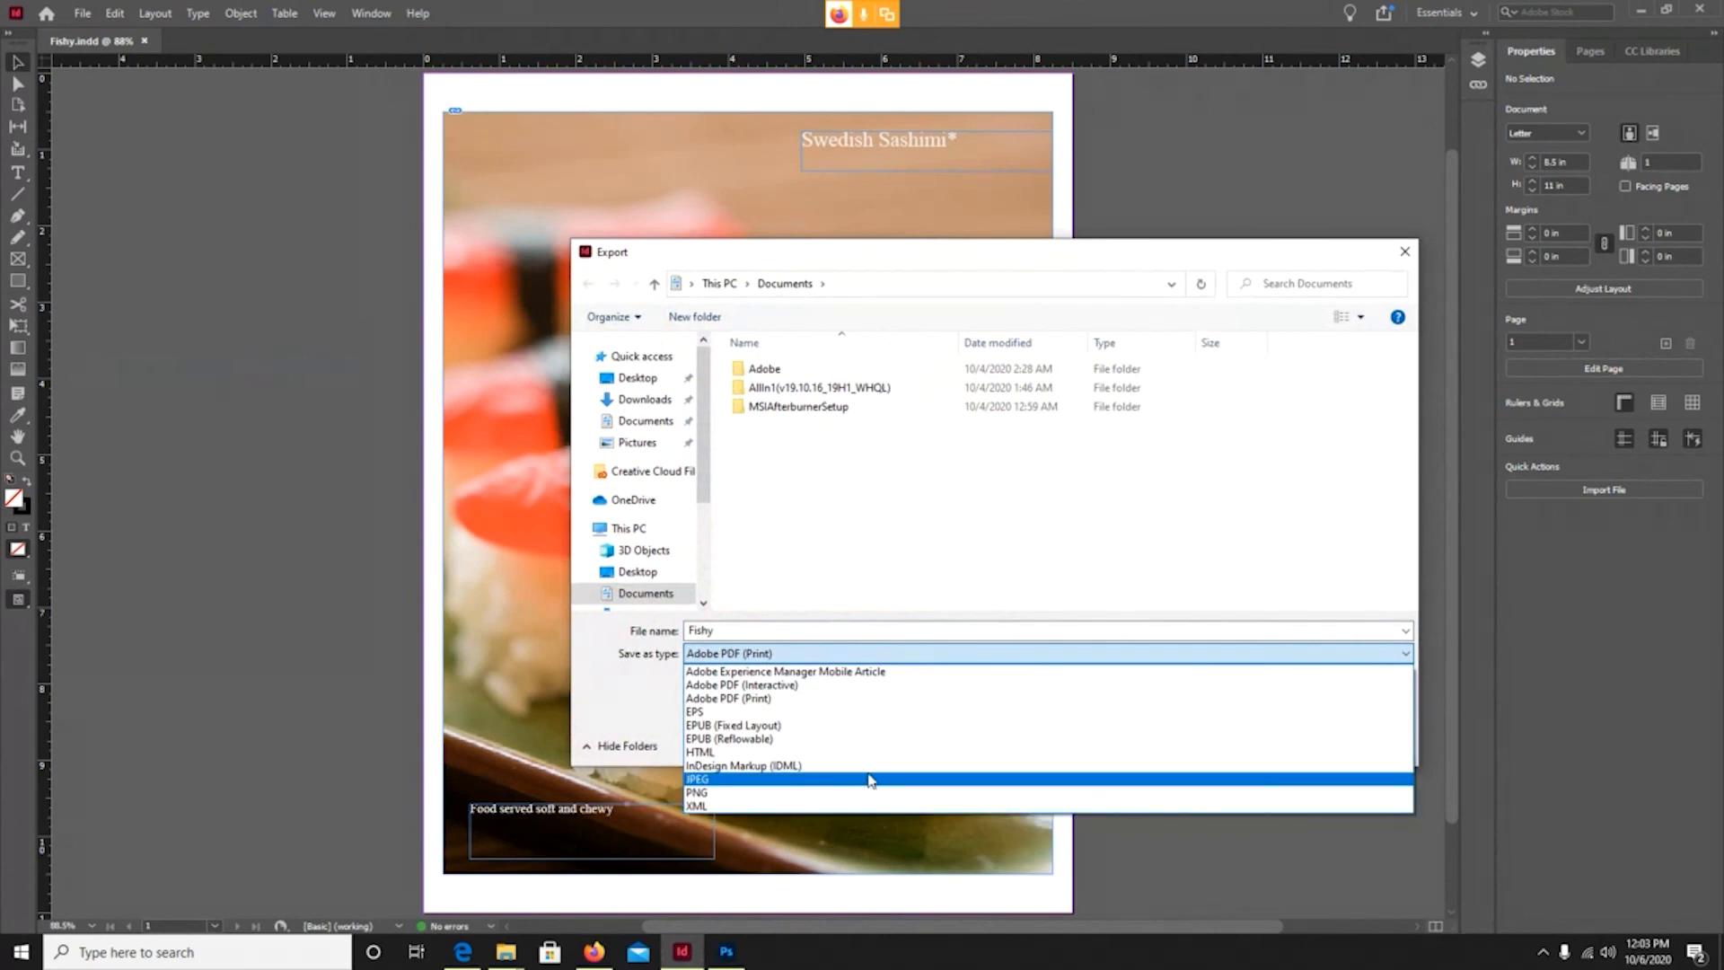
click(887, 701)
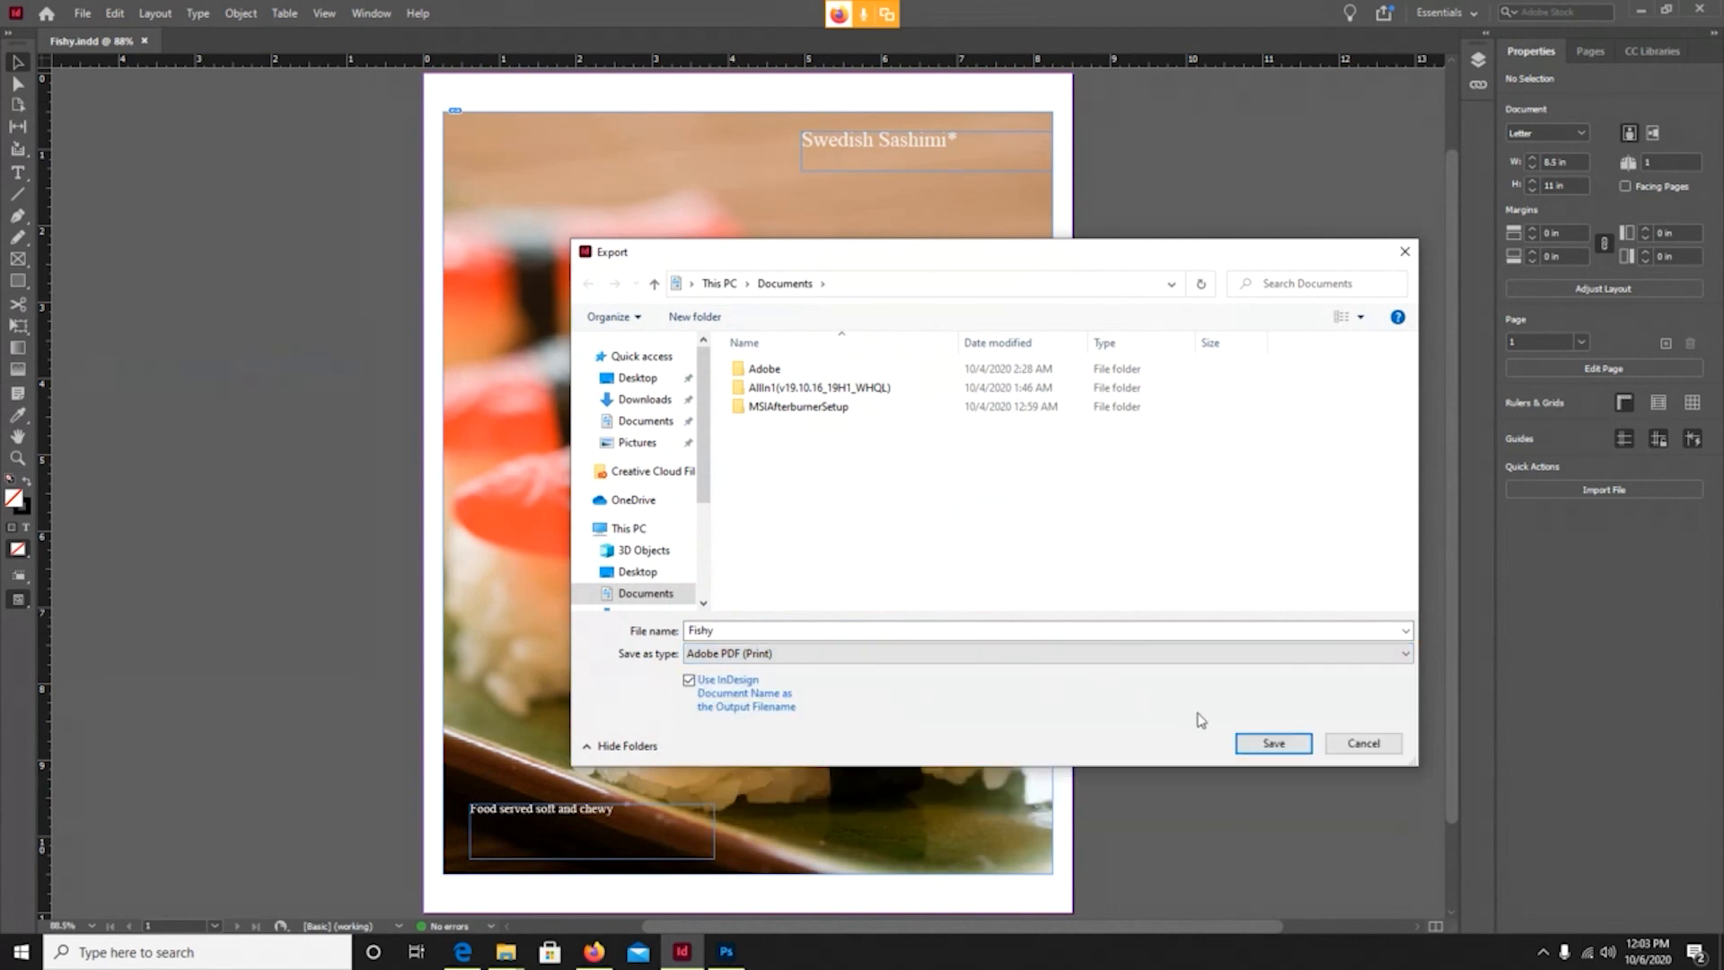
click(1284, 741)
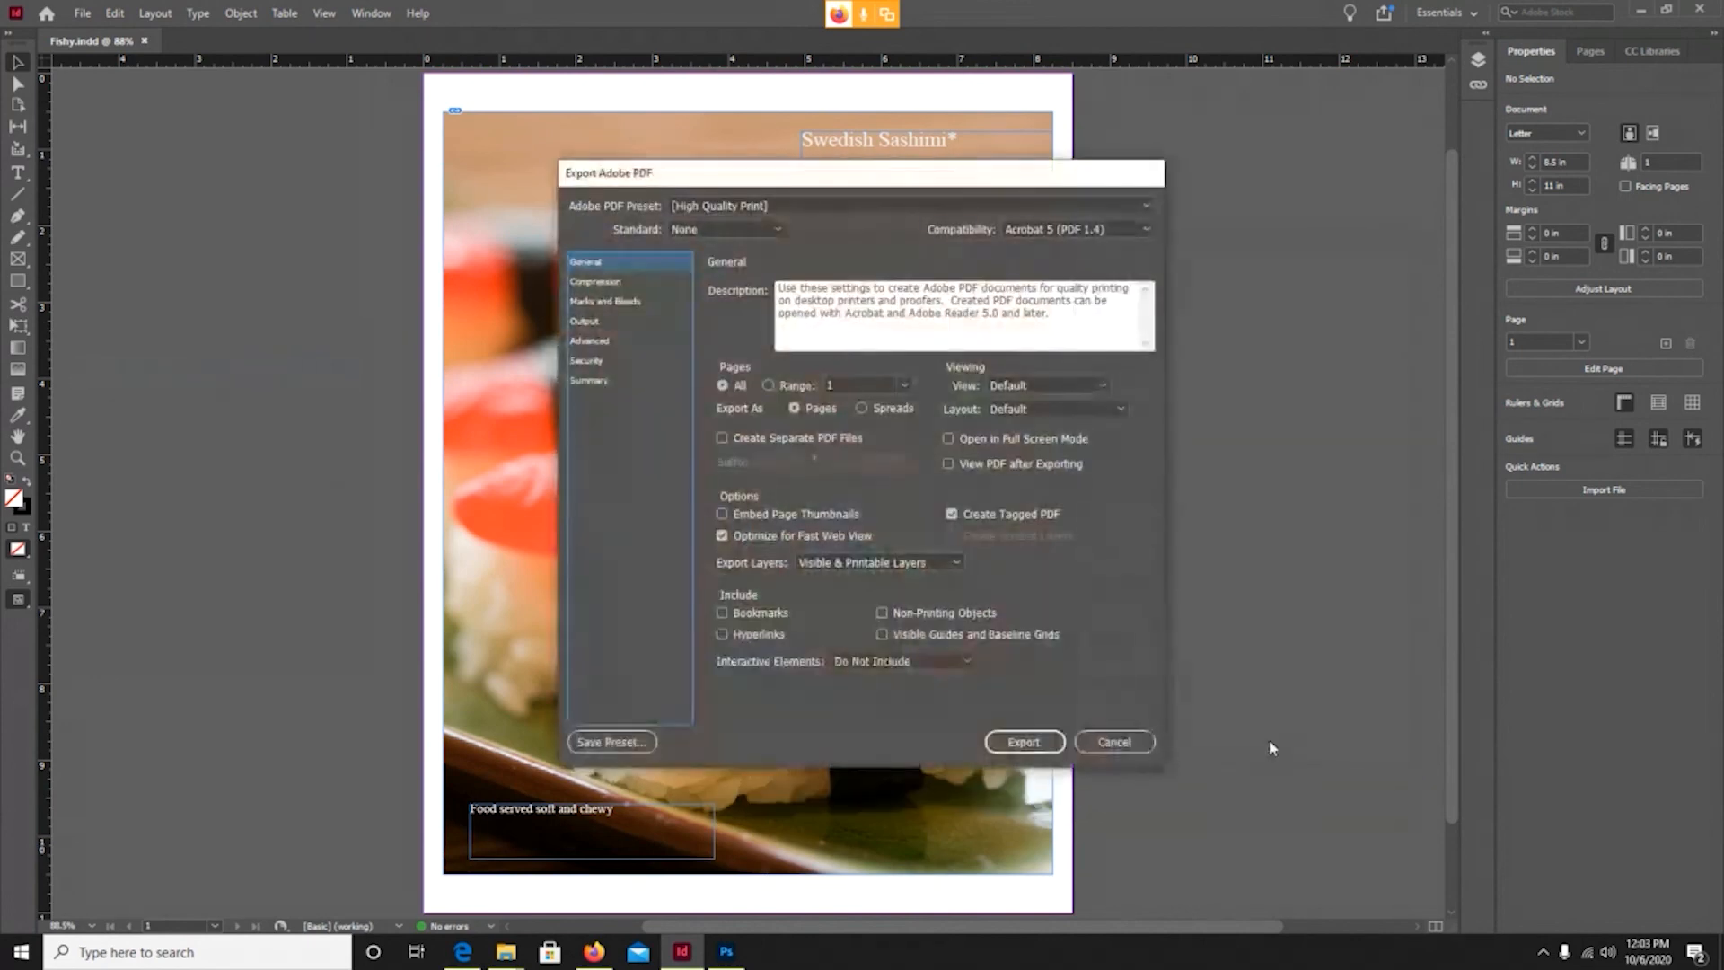
click(1026, 743)
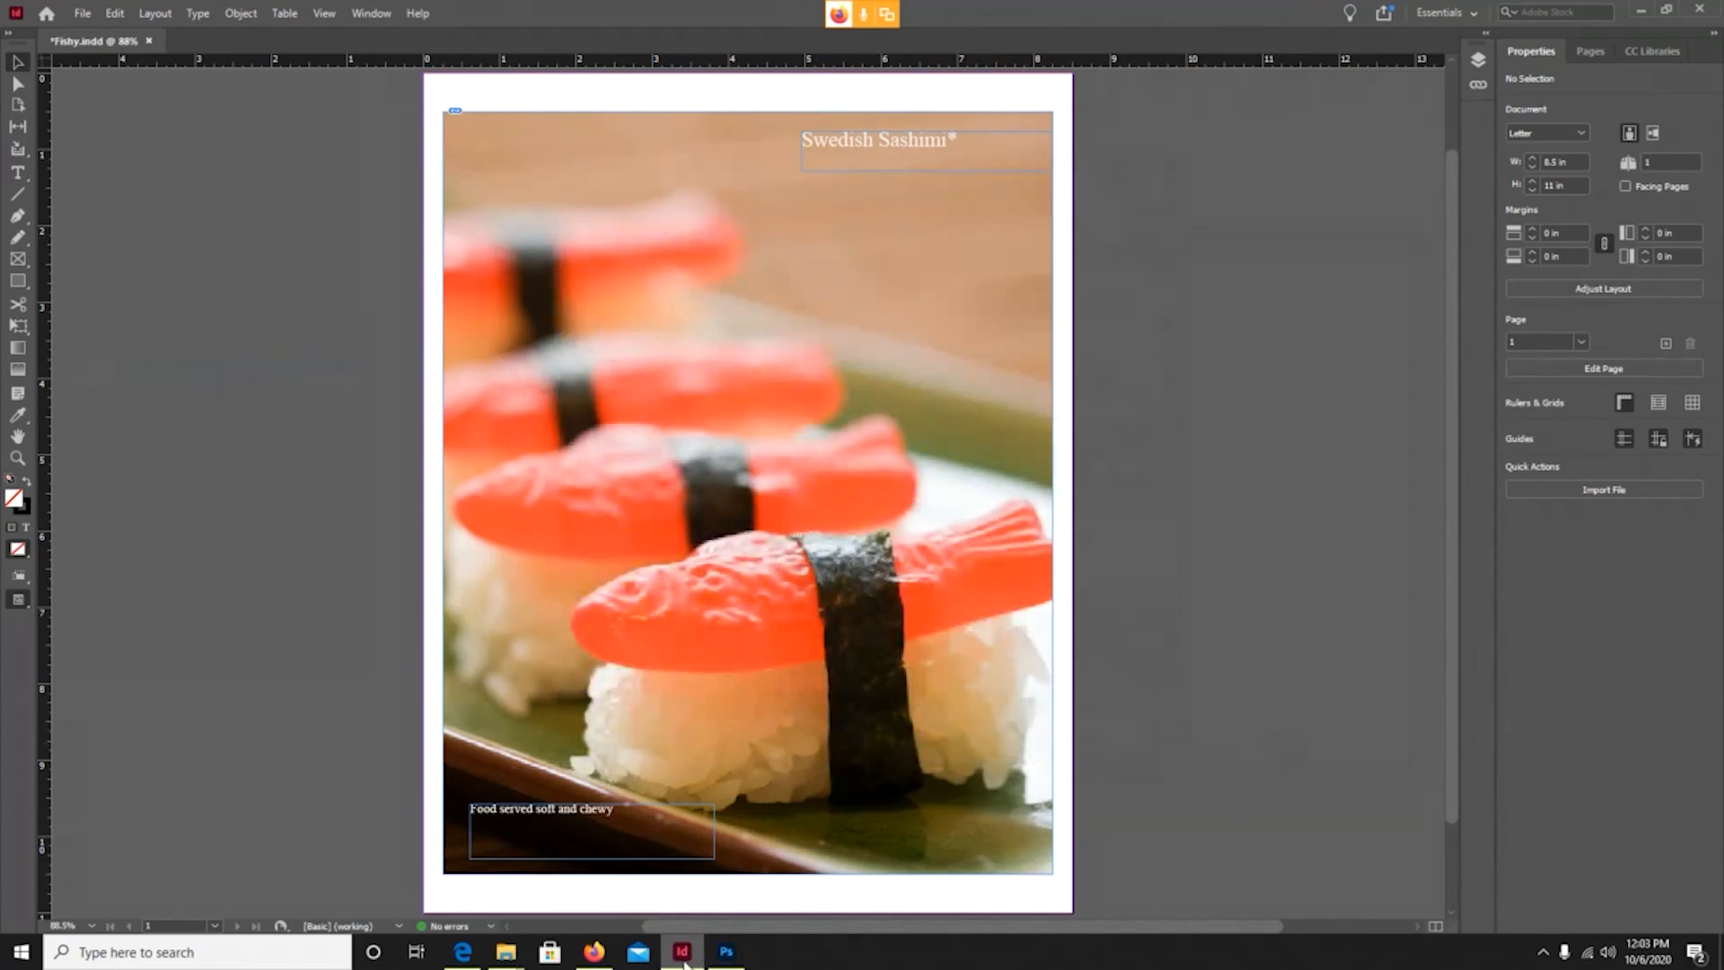
Switch to the Bb Collaborate session in Firefox.
click(551, 953)
click(591, 953)
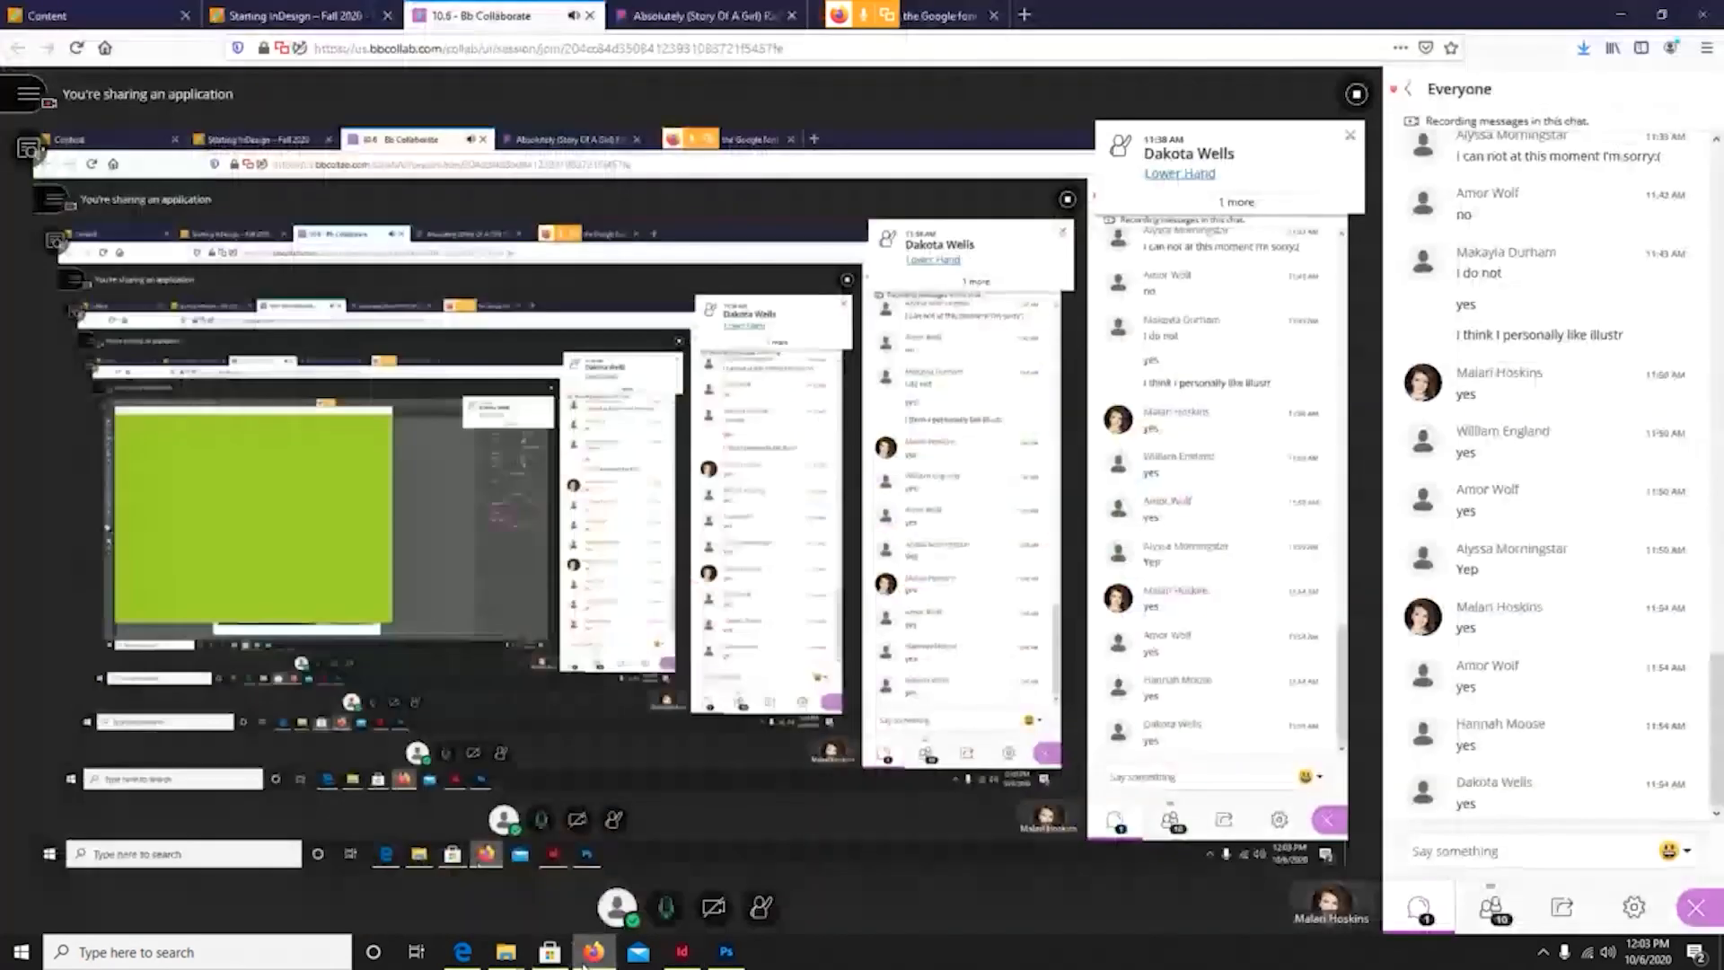